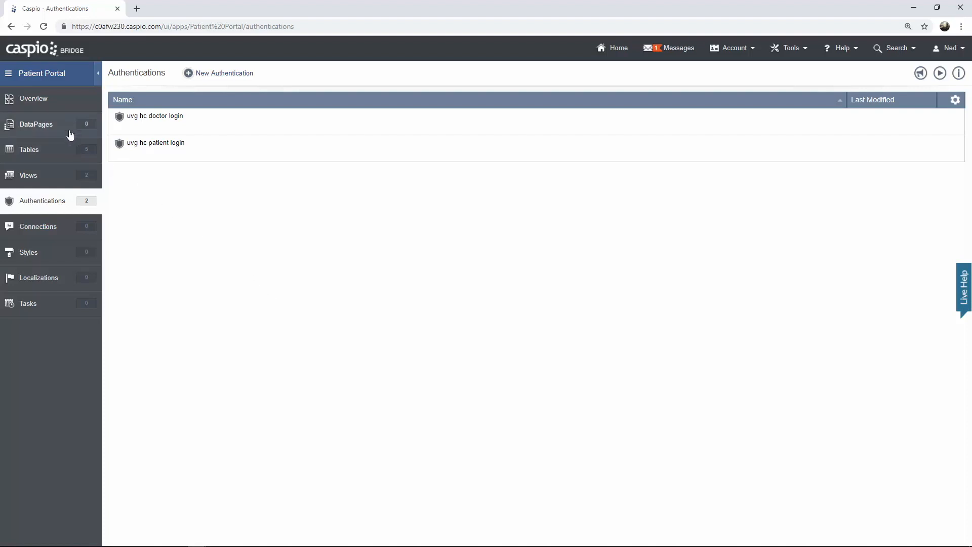
- Show the Patient Portal app's DataPages list and add a new, still-unnamed folder
click(68, 132)
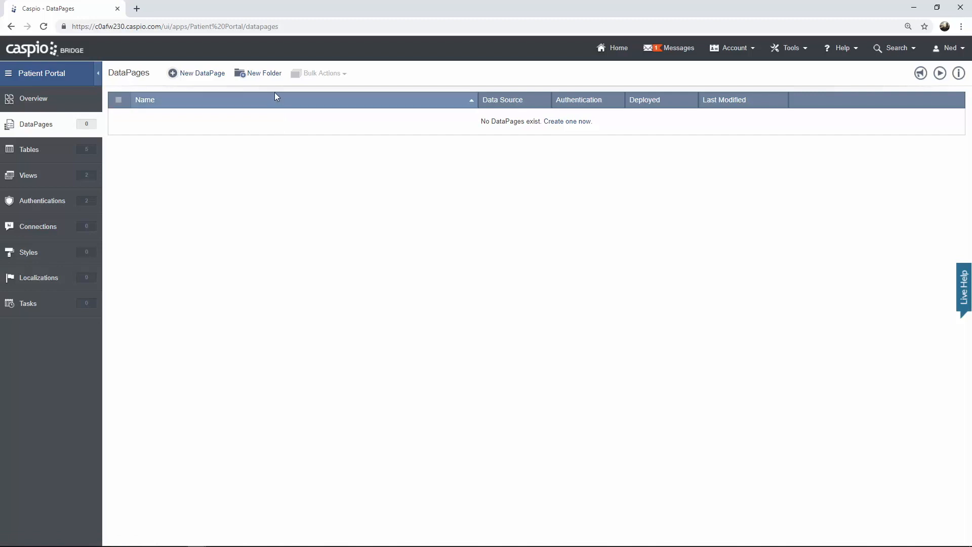
click(269, 75)
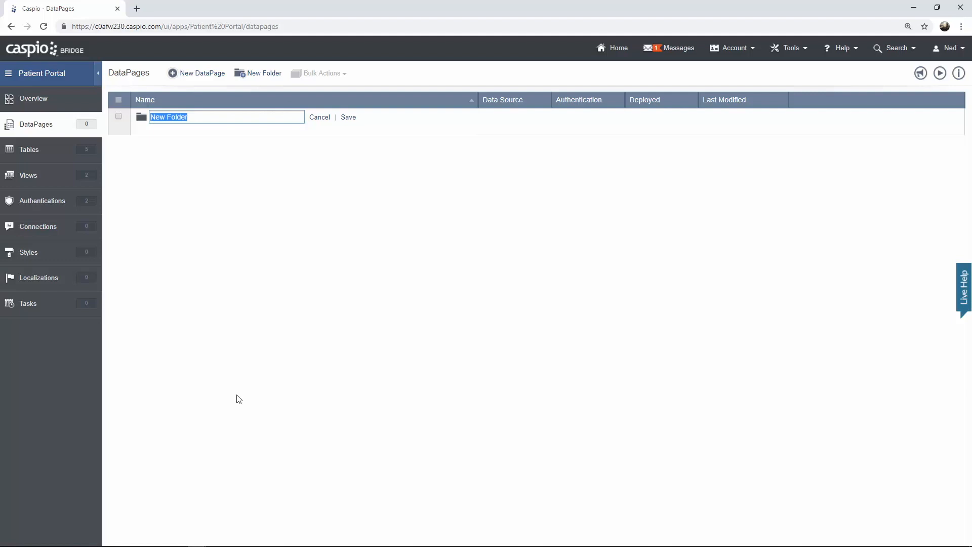
- Create and save two folders named 'Doctors' and 'Patients'
text(Docu)
key(BackSpace)
key(BackSpace)
text(ctors)
click(348, 117)
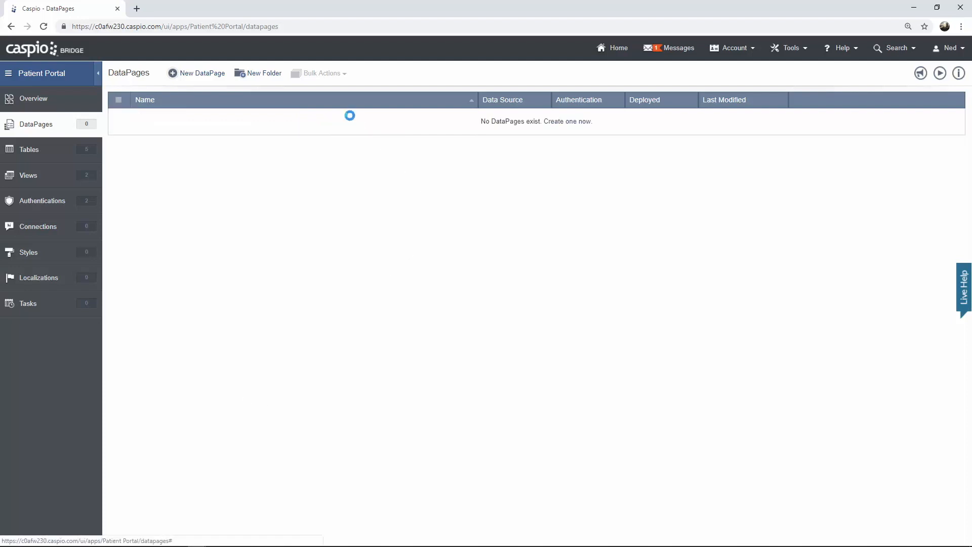
click(265, 74)
text(Patients)
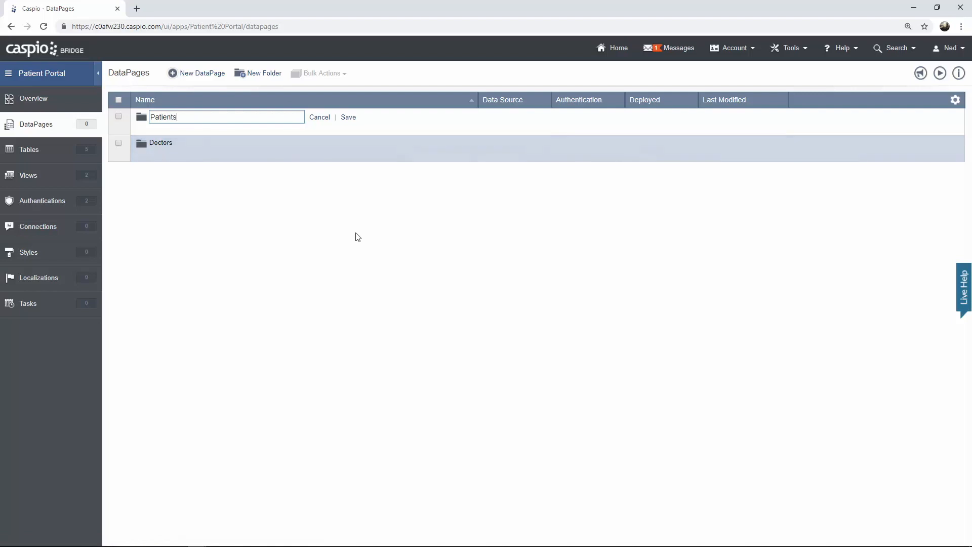
click(349, 117)
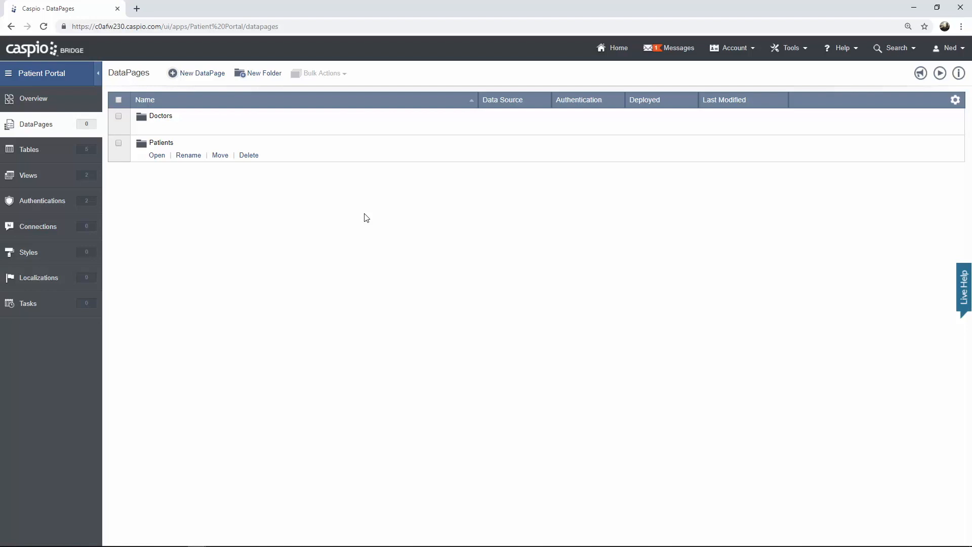
- Create a third folder named 'Public' and open it
click(261, 74)
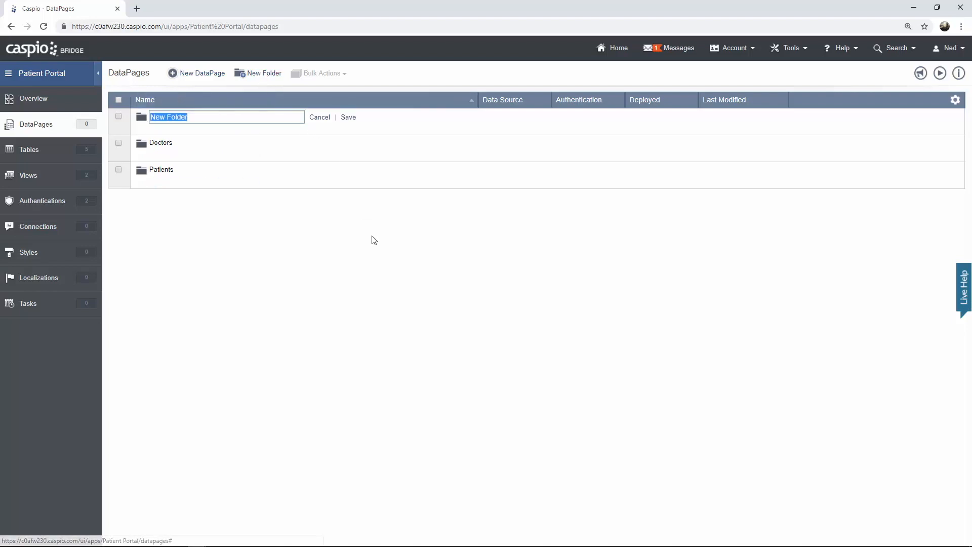
text(Public)
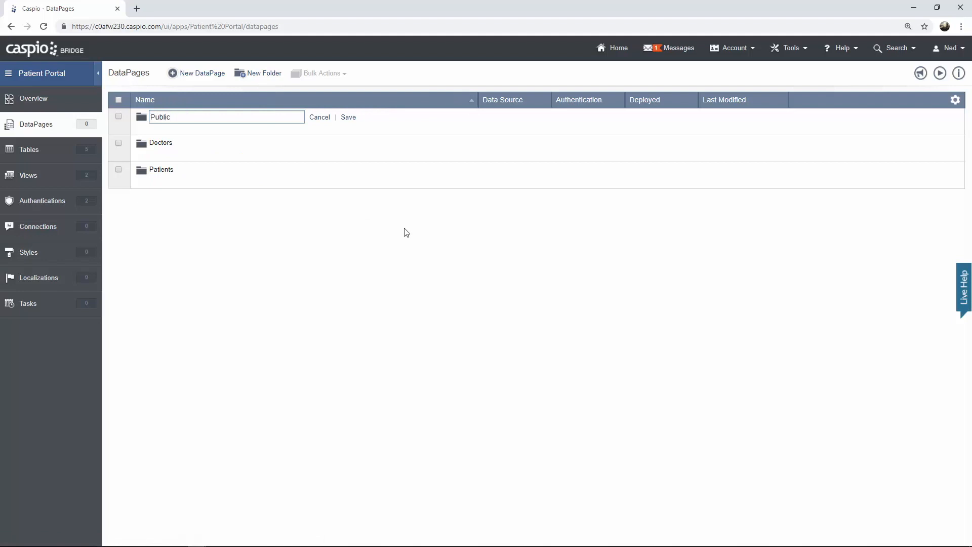
click(350, 121)
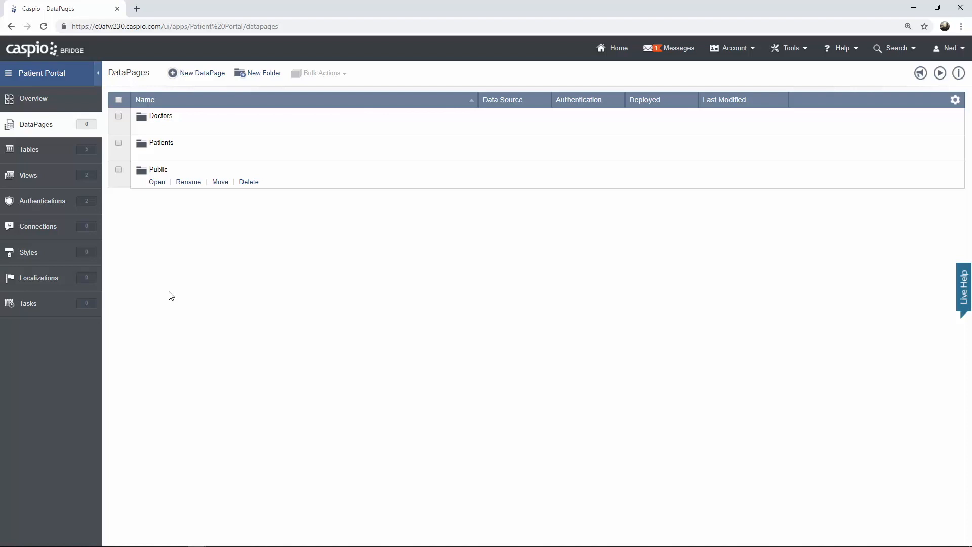
click(157, 183)
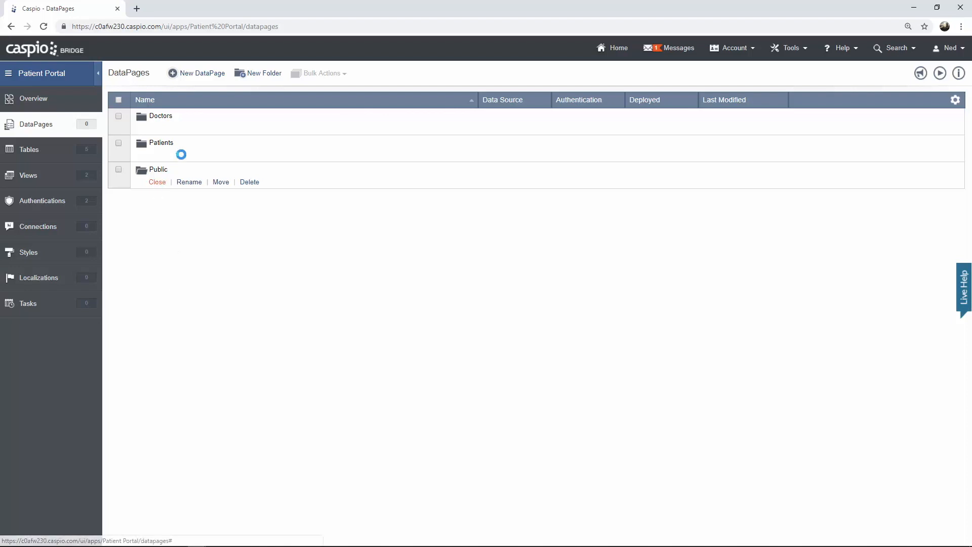
- Start a new DataPage, browse the Report, Calendar, Chart and HTML types, and choose Submission Form
click(203, 75)
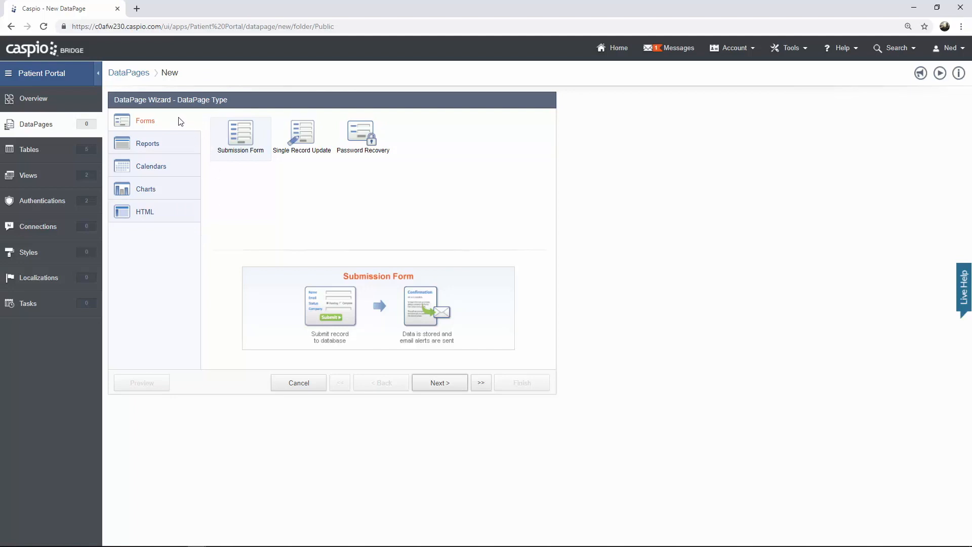
click(187, 146)
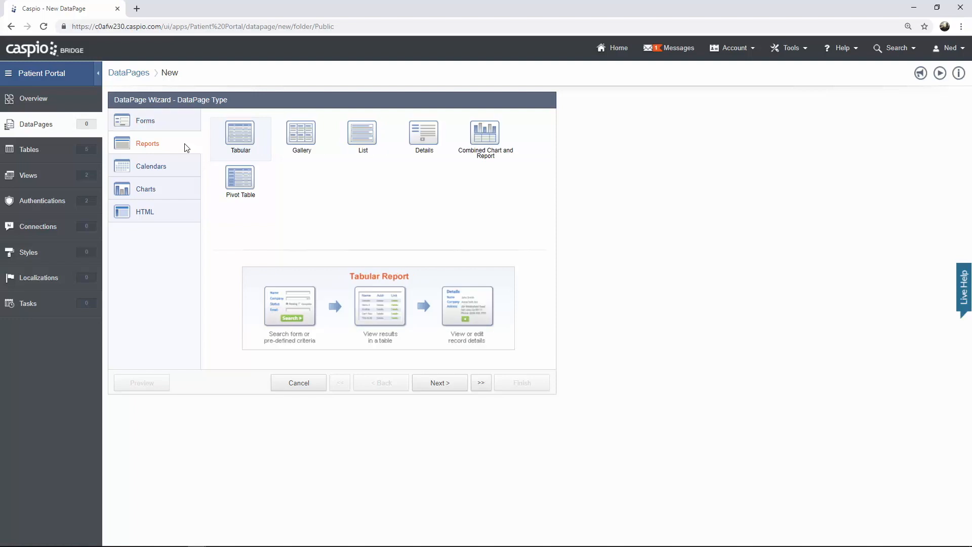
click(183, 168)
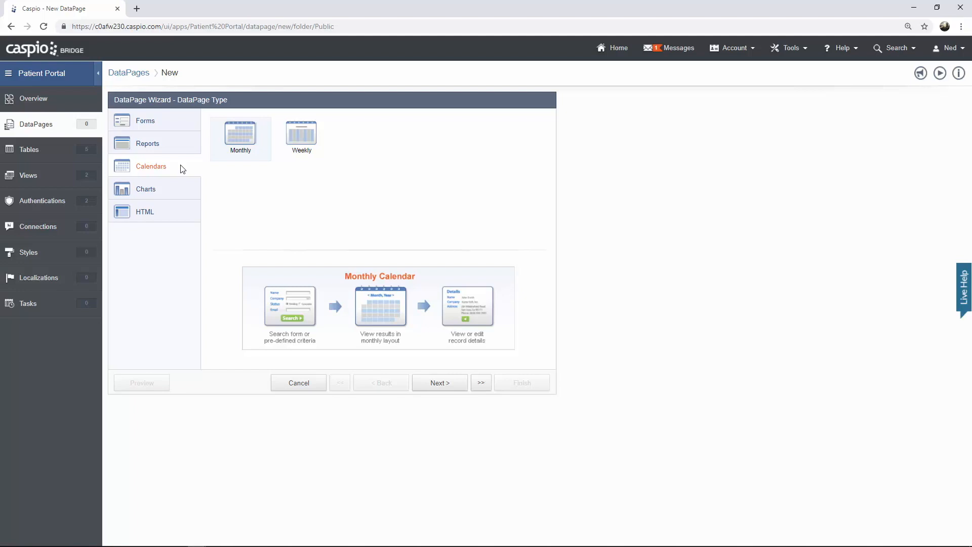
click(183, 191)
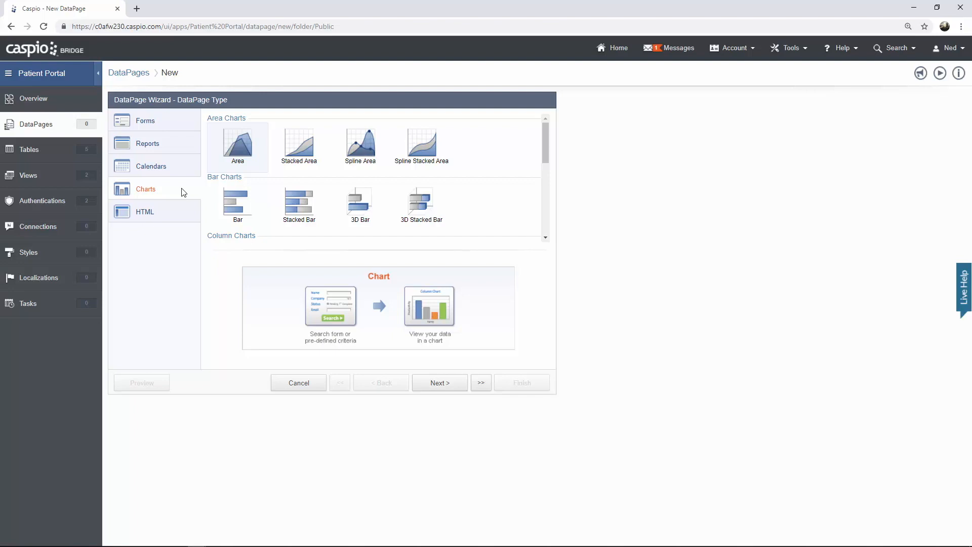
click(179, 217)
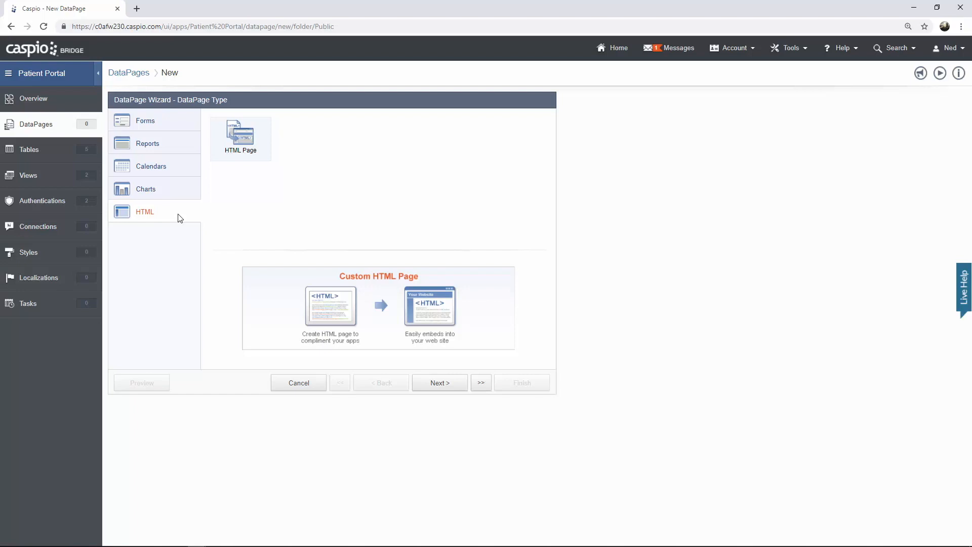
click(196, 124)
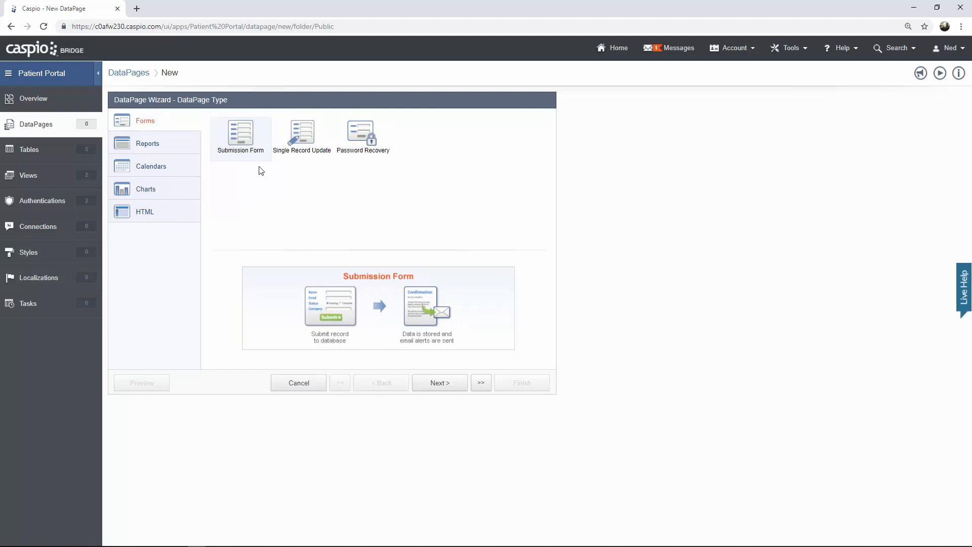
click(445, 379)
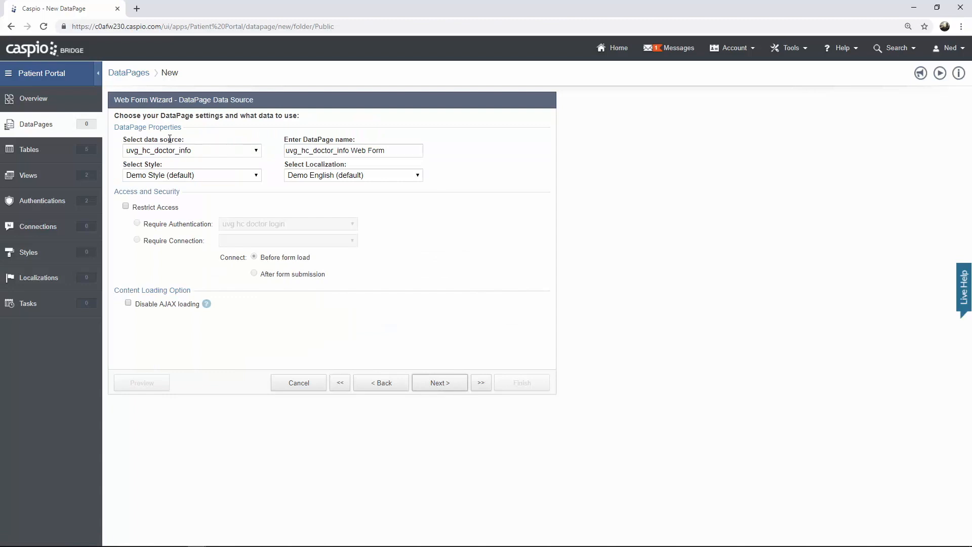
- Use the uvg_hc_patient_info table as the data source and name the DataPage 'Patient Registration Form'
click(202, 152)
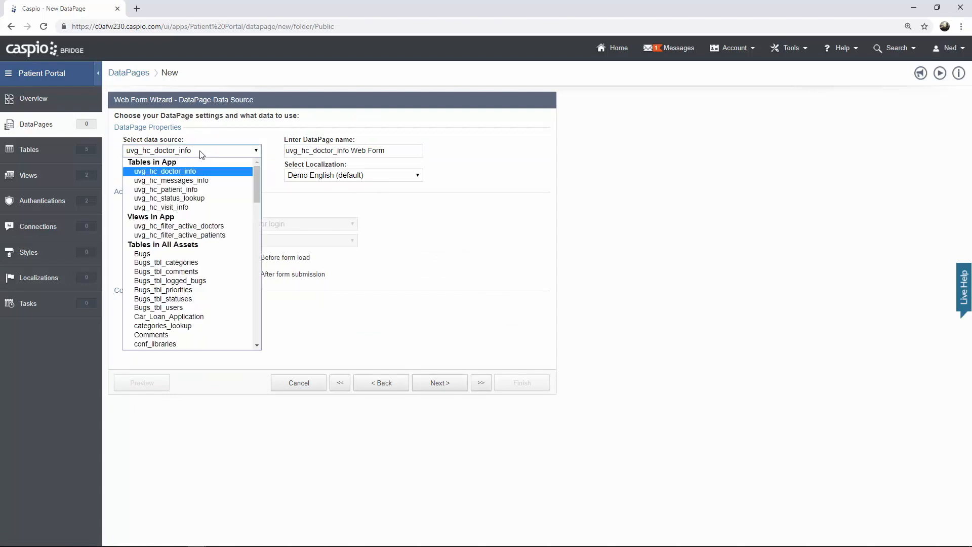
click(205, 191)
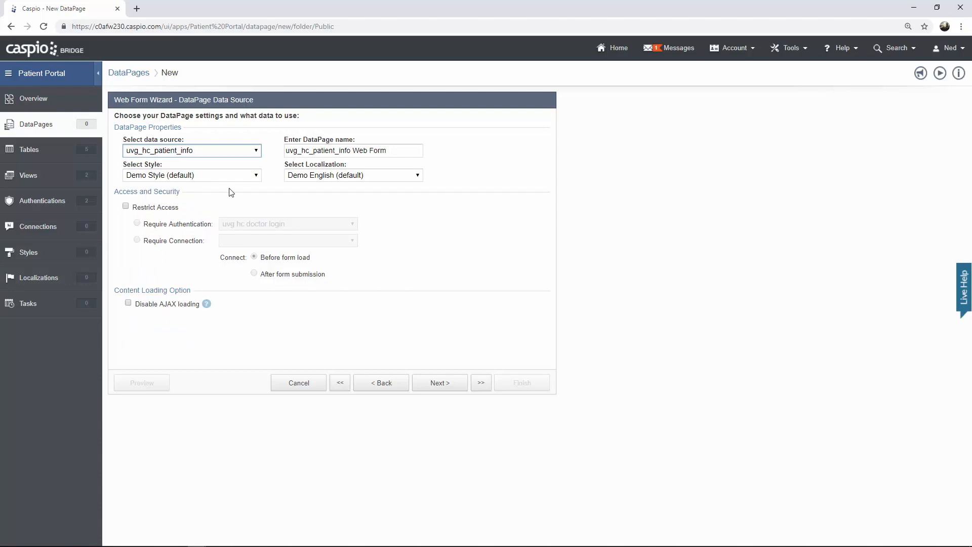
drag(387, 151, 257, 124)
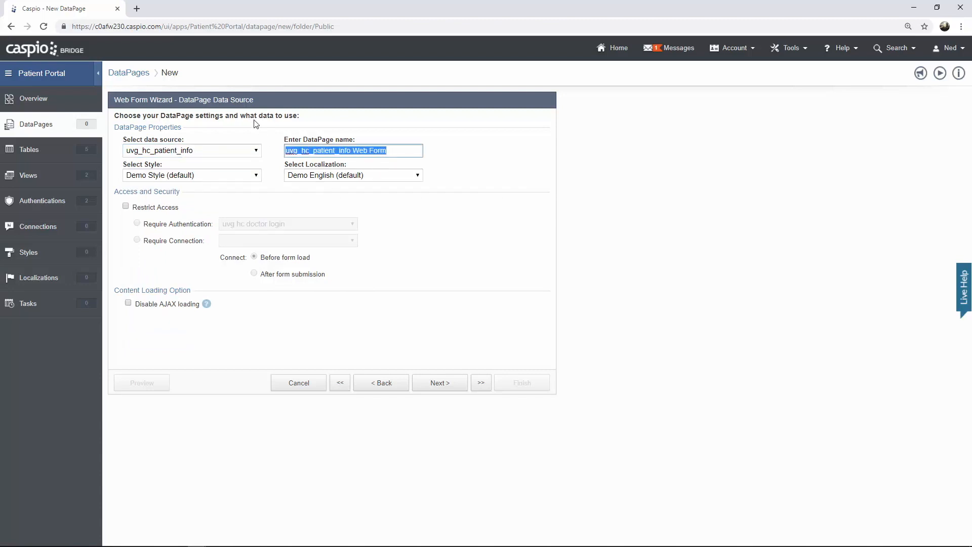
text(Patient Regis)
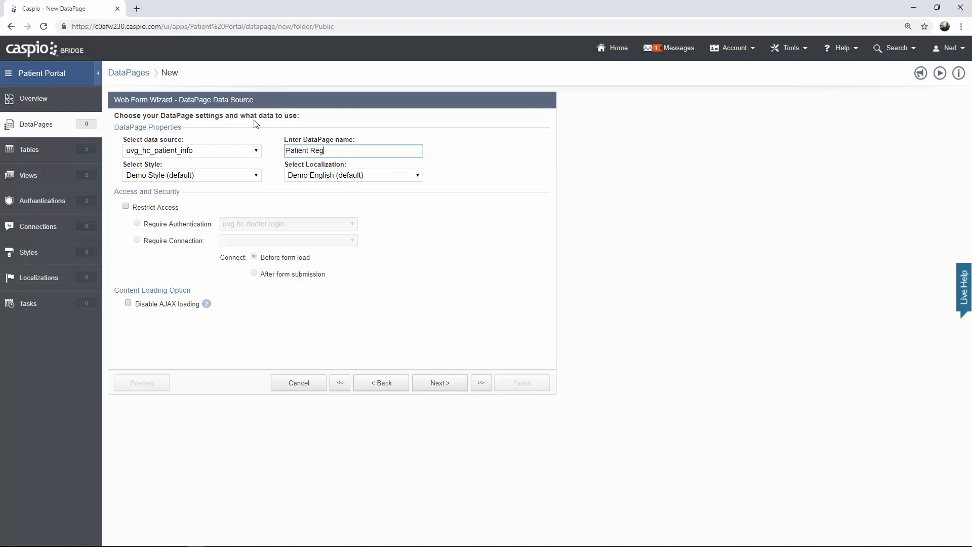
text(tration Form)
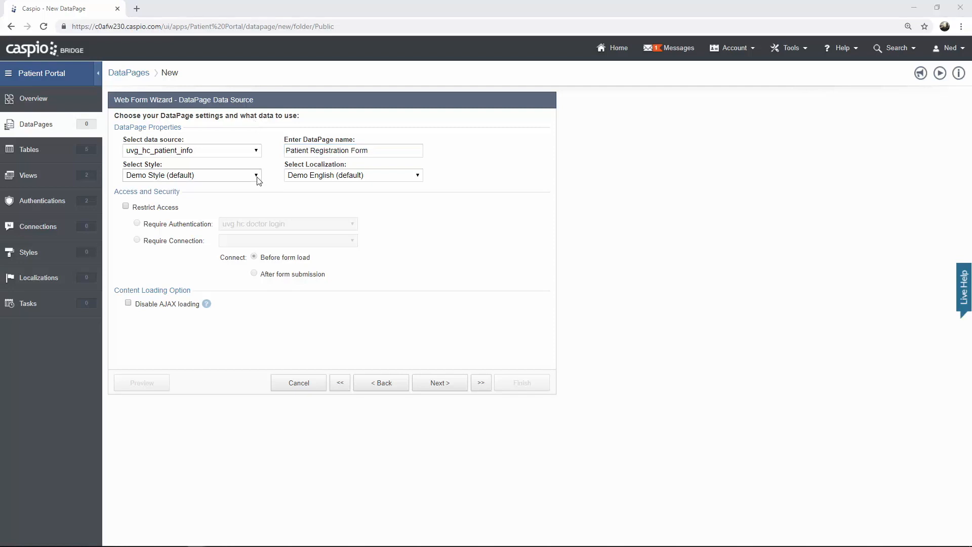
click(256, 176)
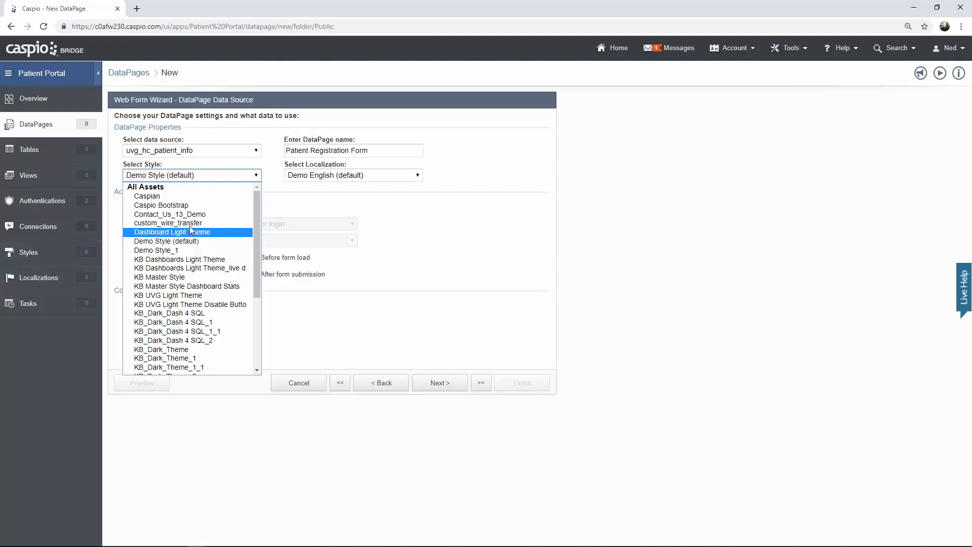
- Apply the Caspio Bootstrap style, keep Demo English (default) localization, and continue
click(195, 206)
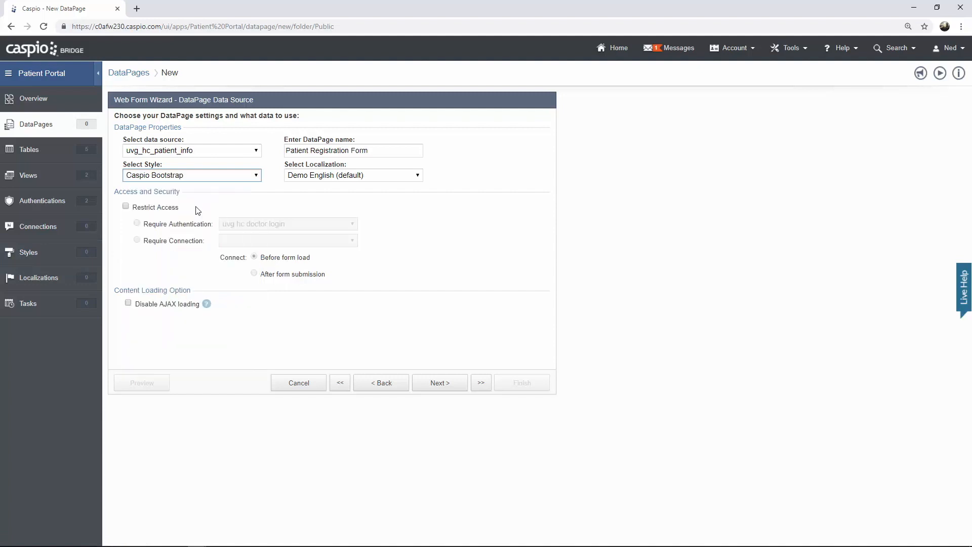
click(419, 177)
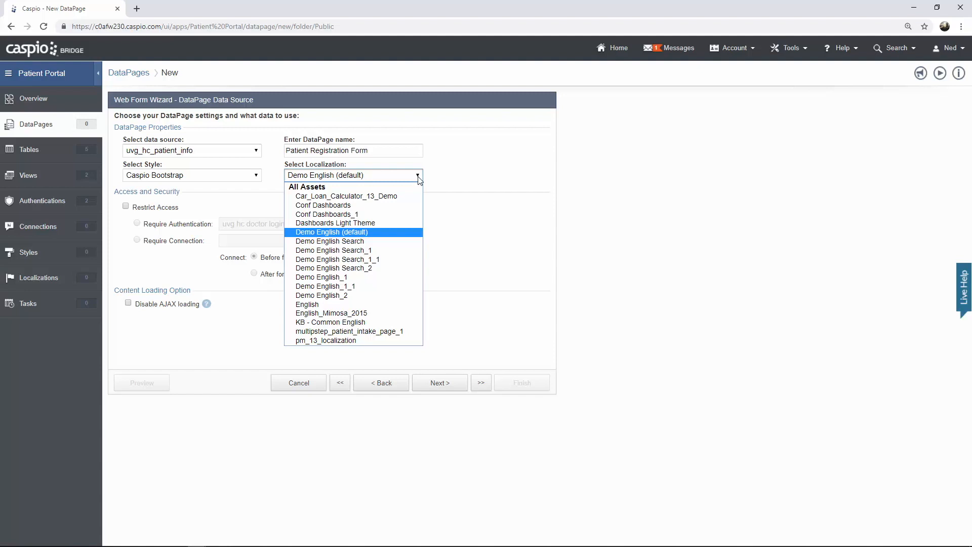
click(398, 235)
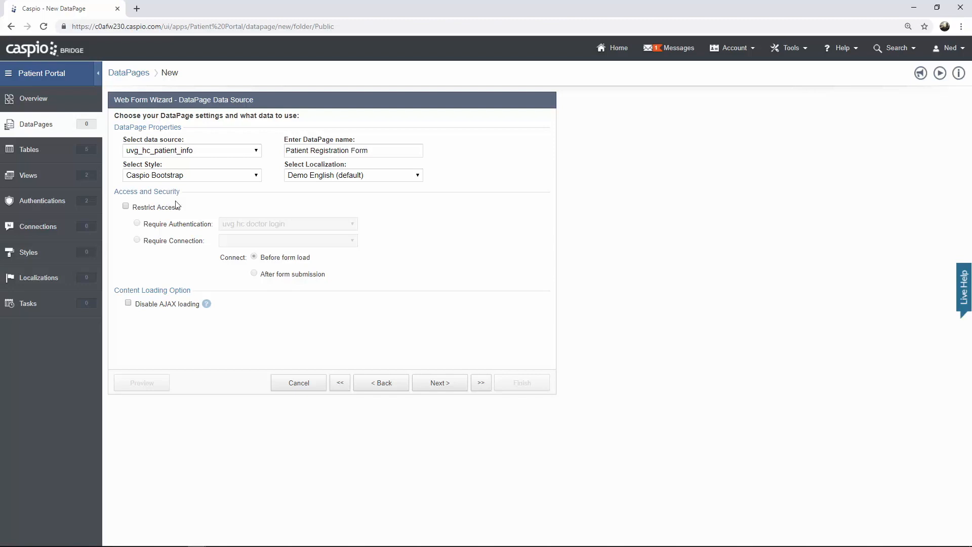
click(444, 384)
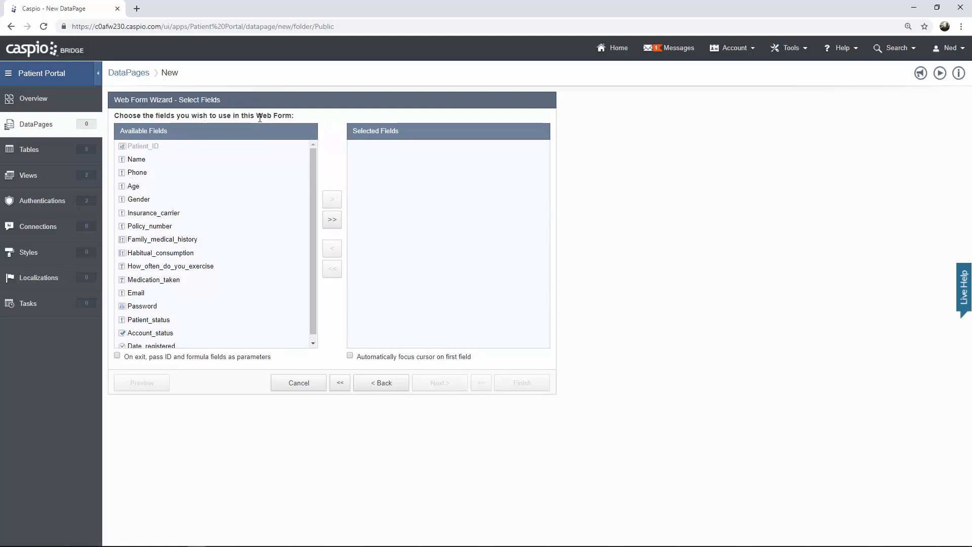
- Add the Name field and all remaining table fields to the registration form
click(183, 161)
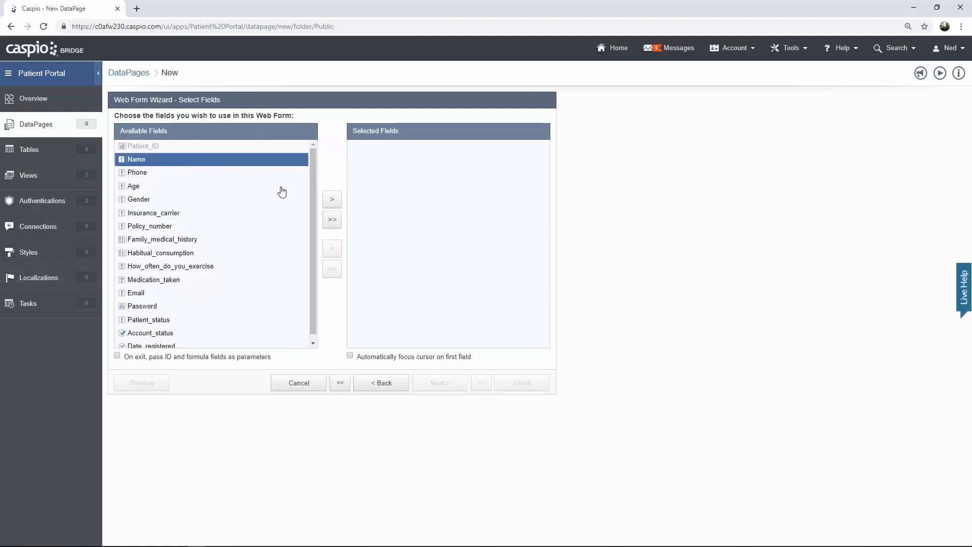
click(330, 201)
click(330, 201)
click(330, 201)
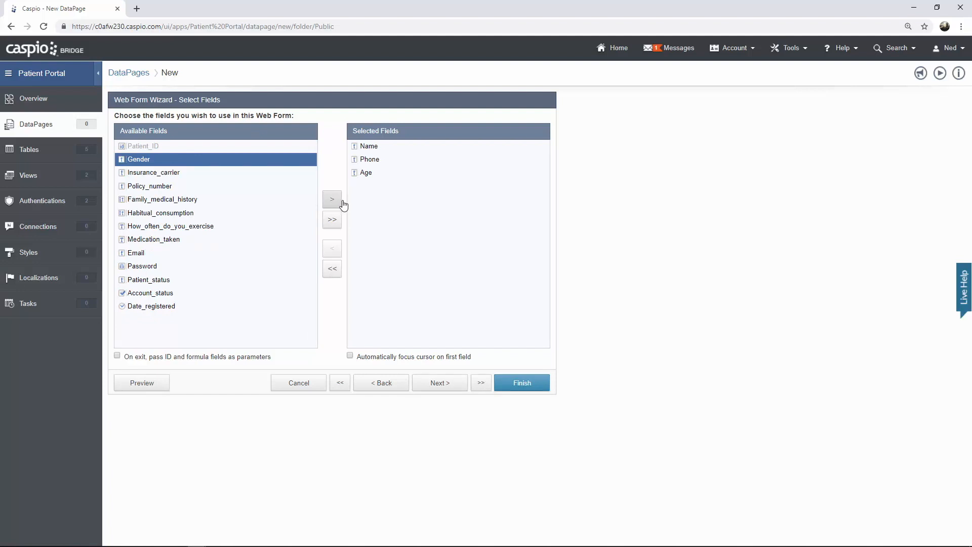
click(337, 224)
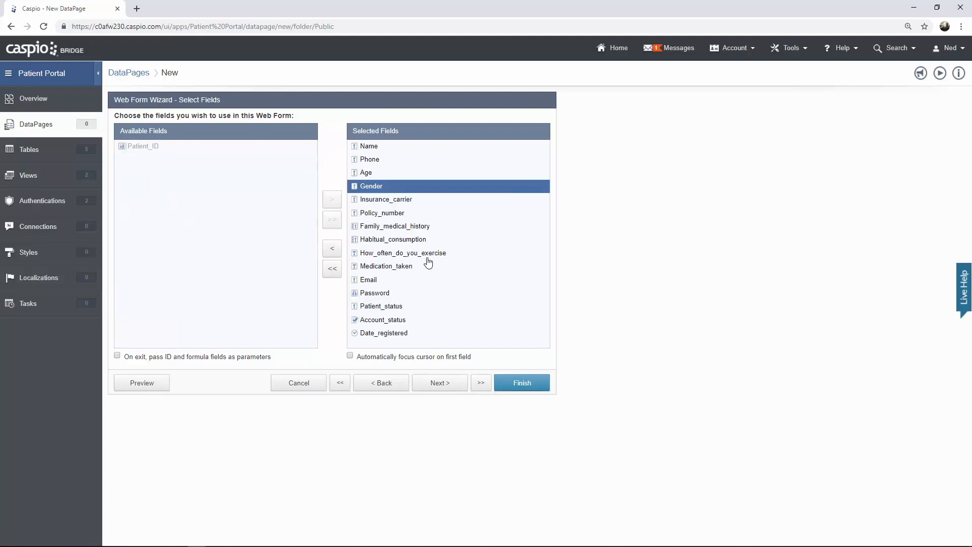
click(440, 383)
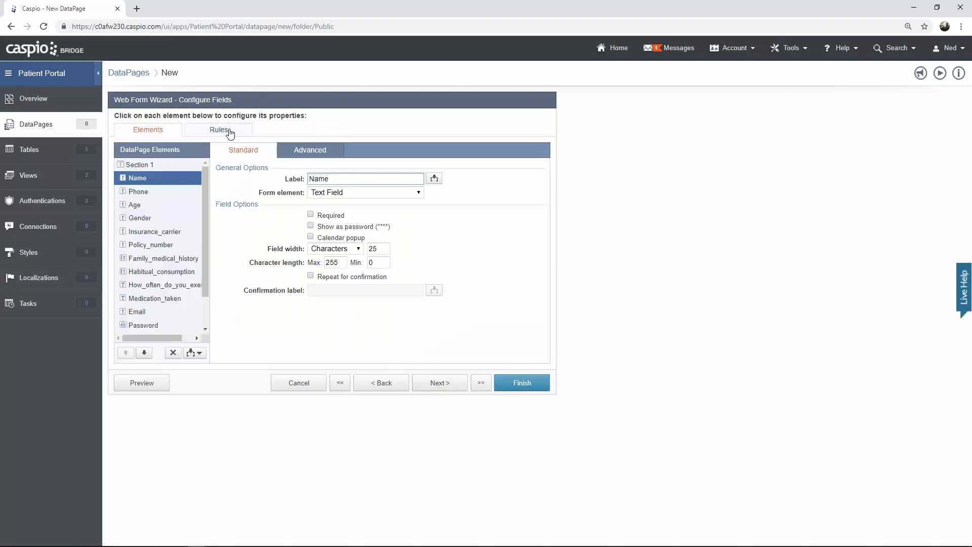
- Check the Phone, Age, Gender and Insurance carrier field labels, then preview the form
drag(223, 116, 321, 119)
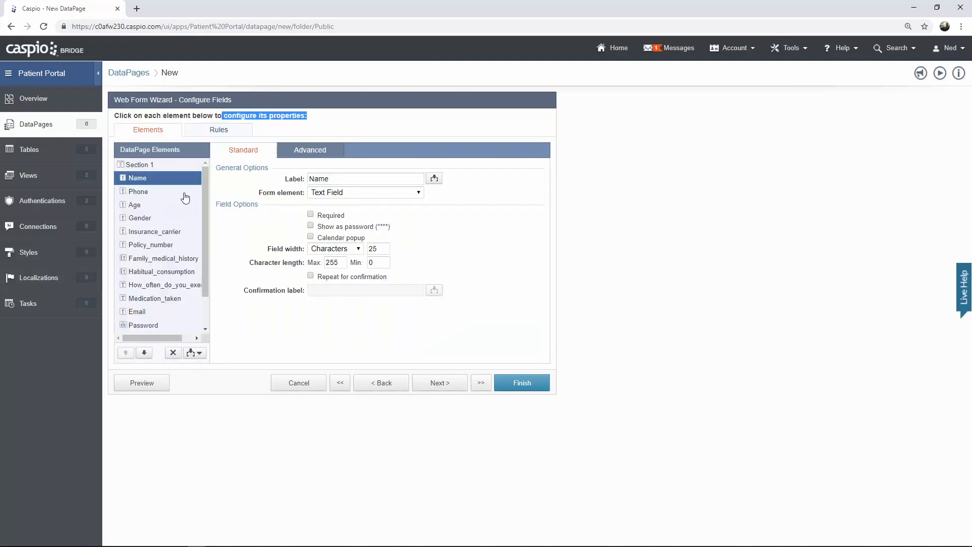
click(167, 193)
click(165, 207)
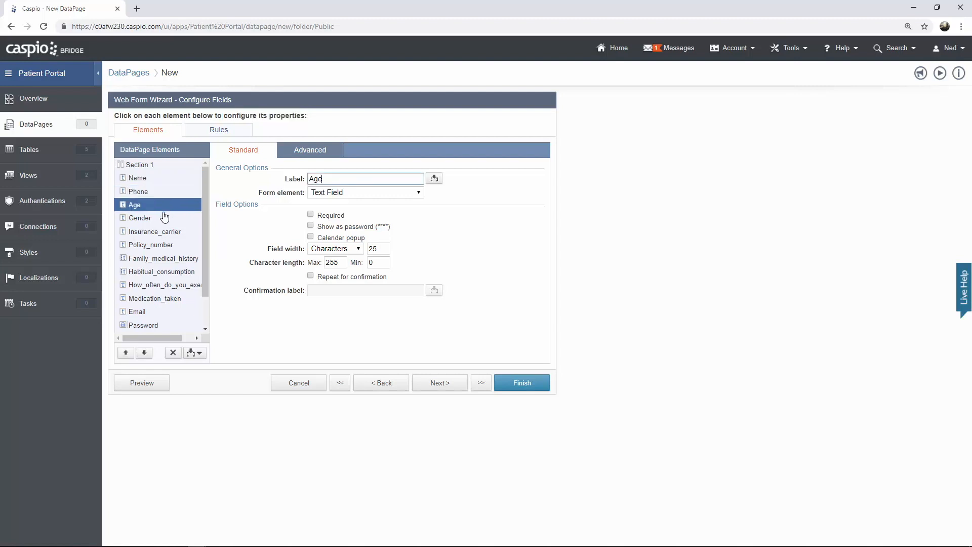
click(165, 218)
click(164, 232)
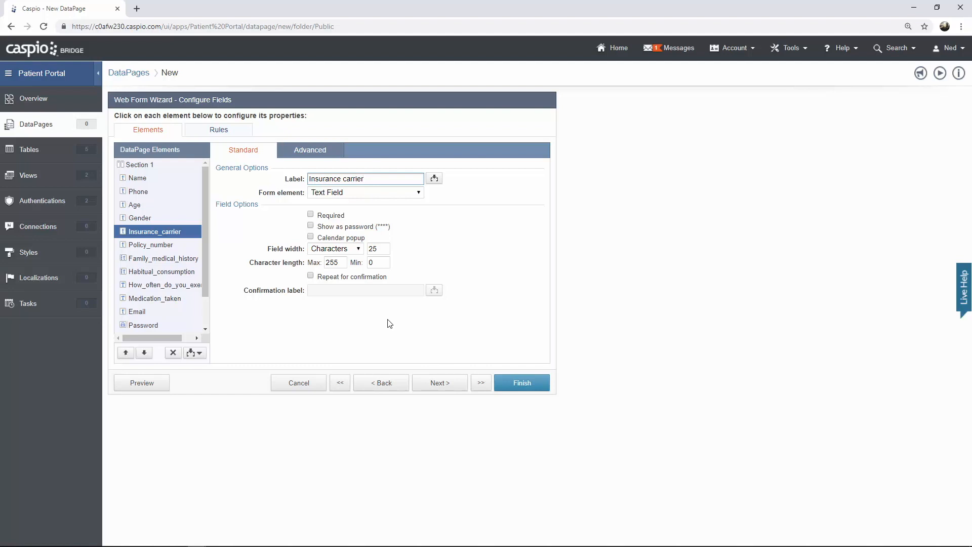
click(153, 387)
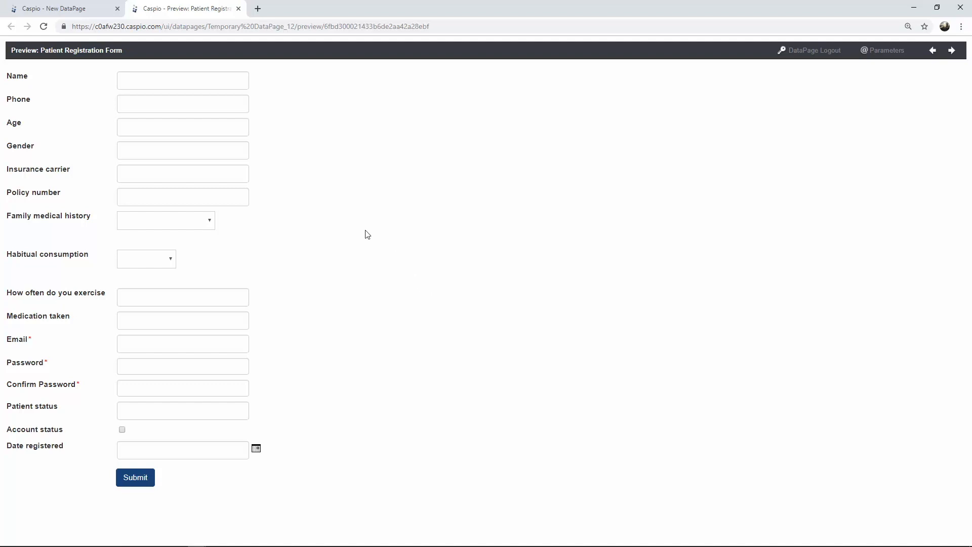
- Set Section 1 to 2 columns with field labels positioned on Top
click(238, 8)
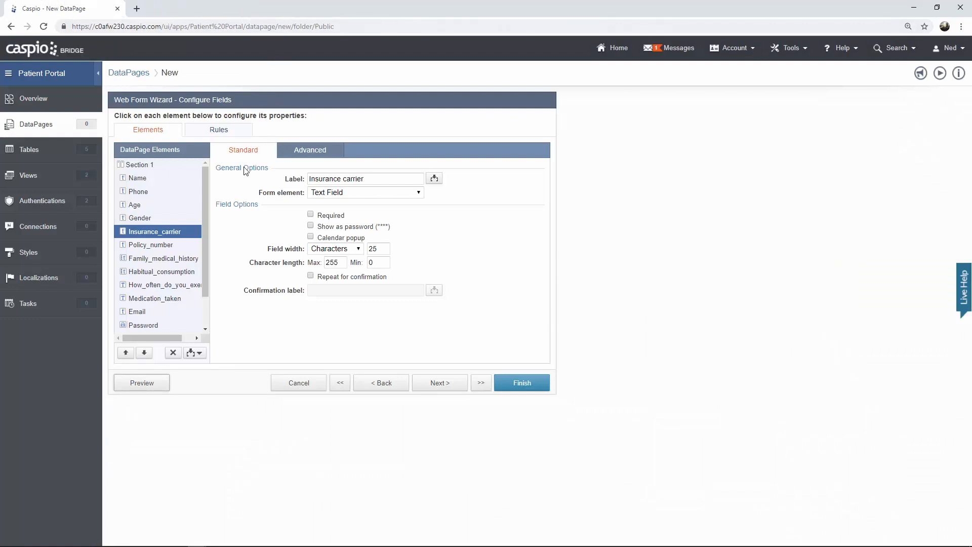
click(162, 168)
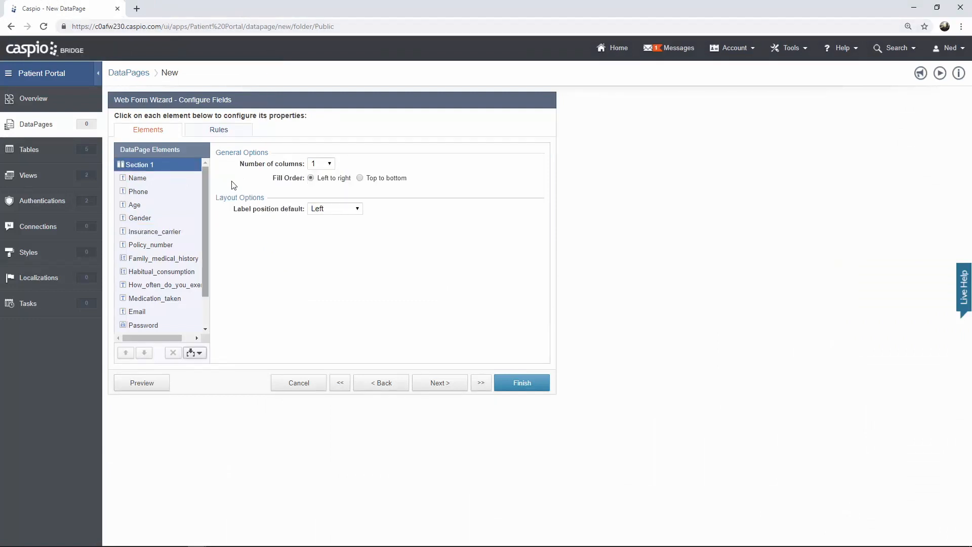
click(324, 164)
click(327, 186)
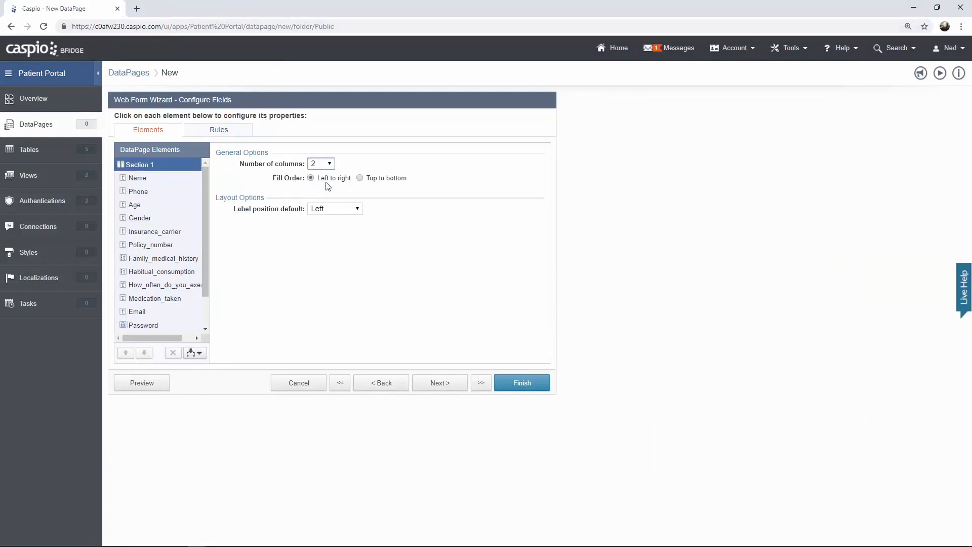
click(335, 212)
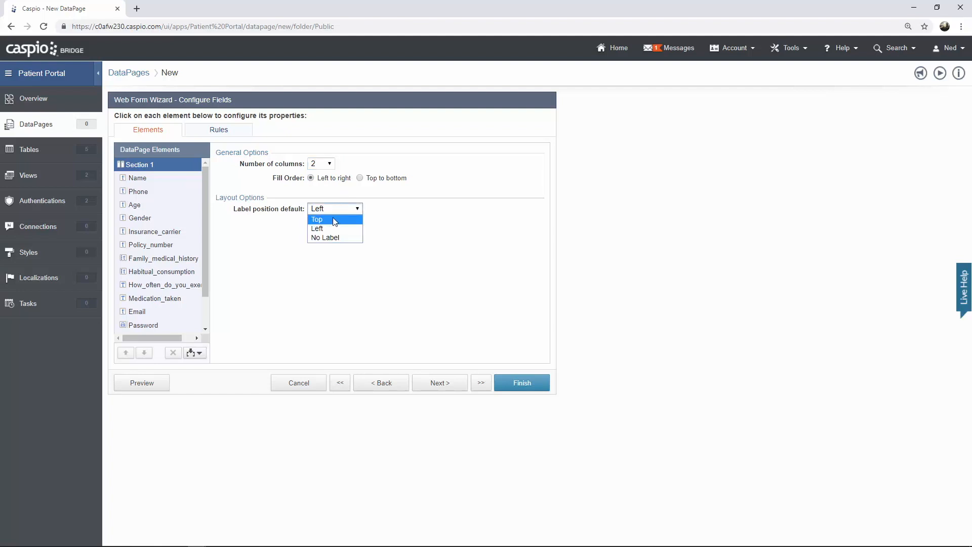
click(335, 219)
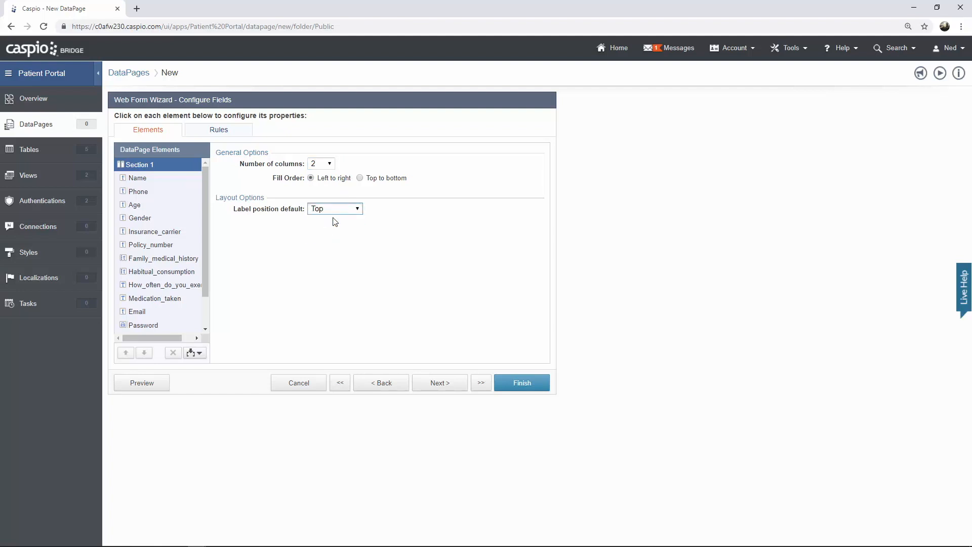
- Preview the two-column form and try the Habitual consumption options list
click(151, 386)
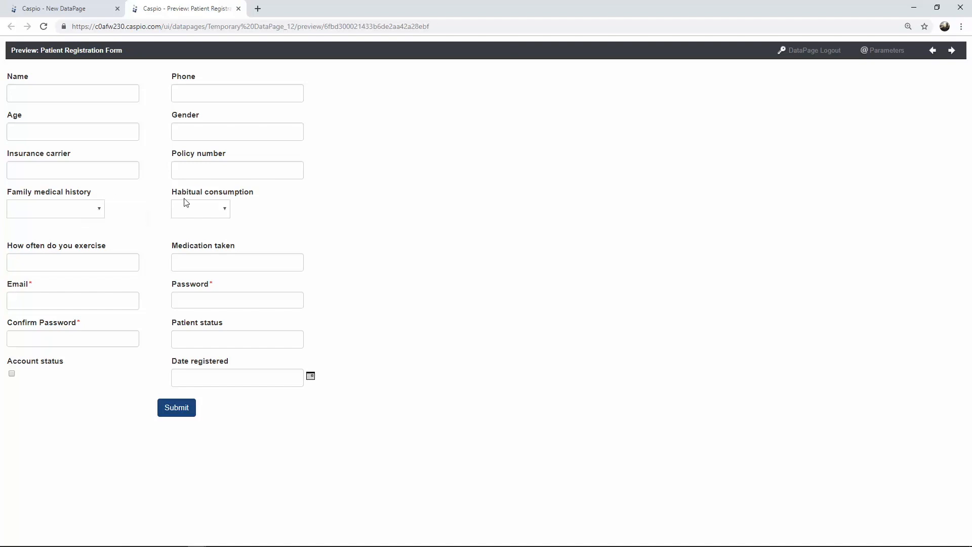
click(200, 211)
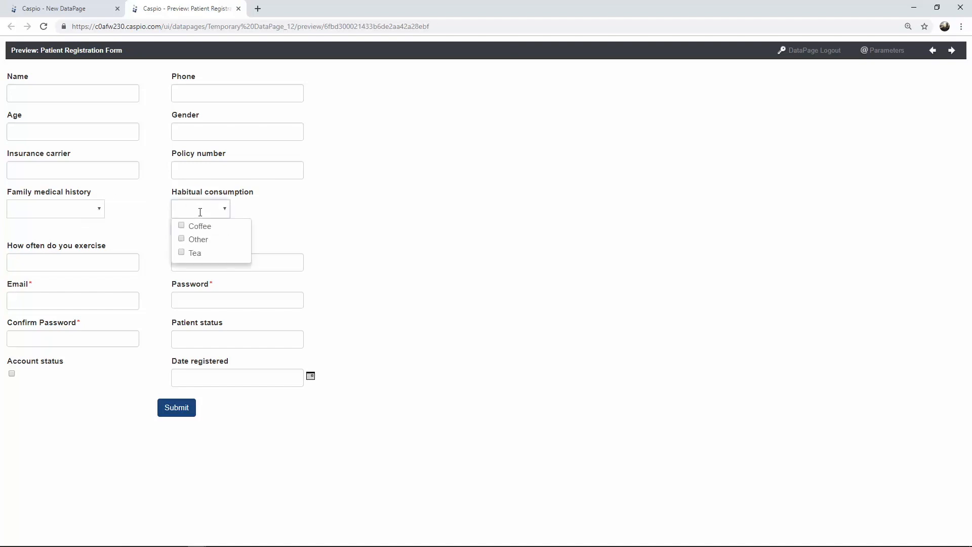
click(351, 213)
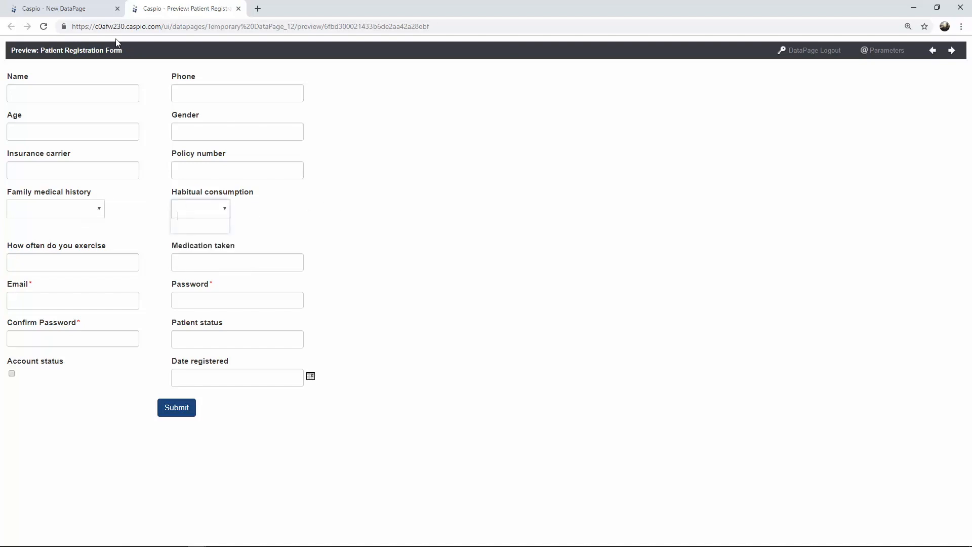
click(91, 14)
- Make Family medical history and Habitual consumption Multiselect Listbox elements
click(161, 261)
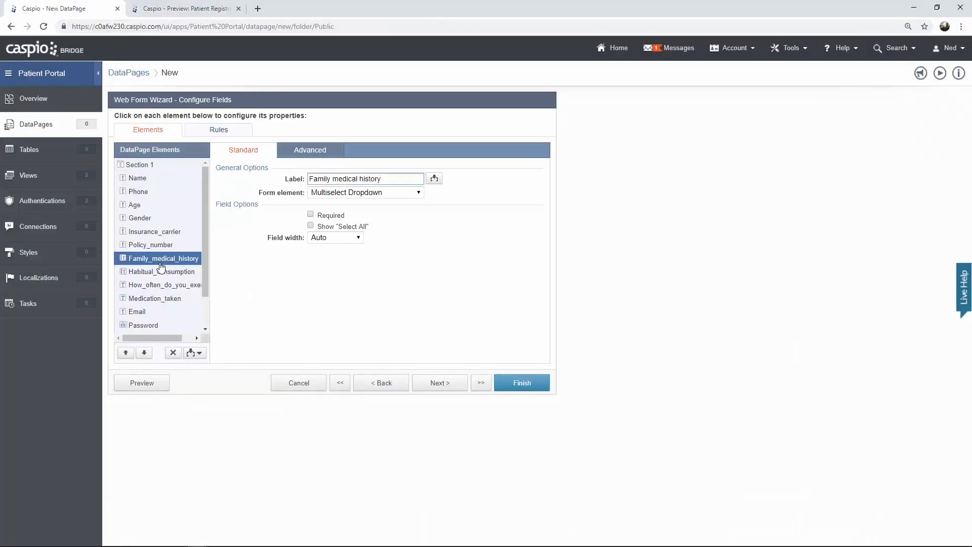
click(359, 196)
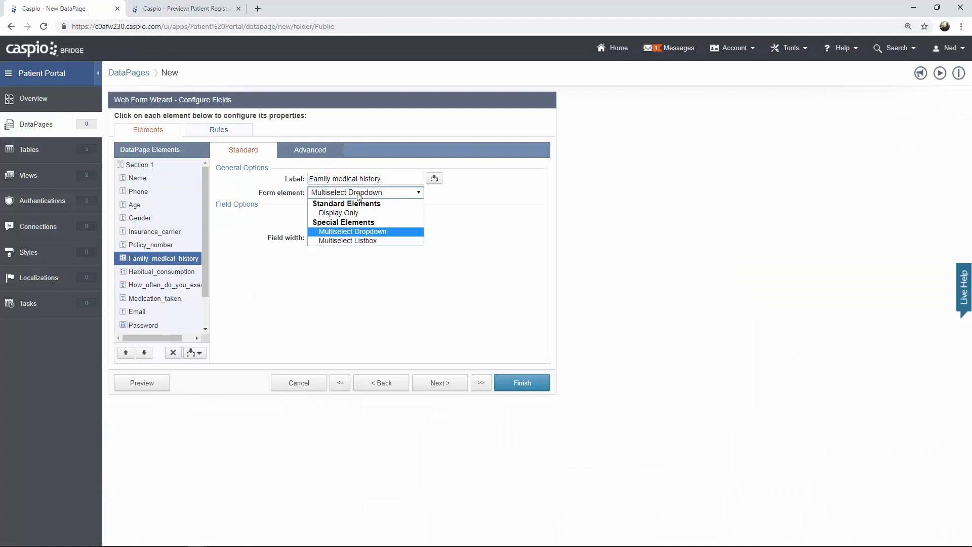
click(361, 241)
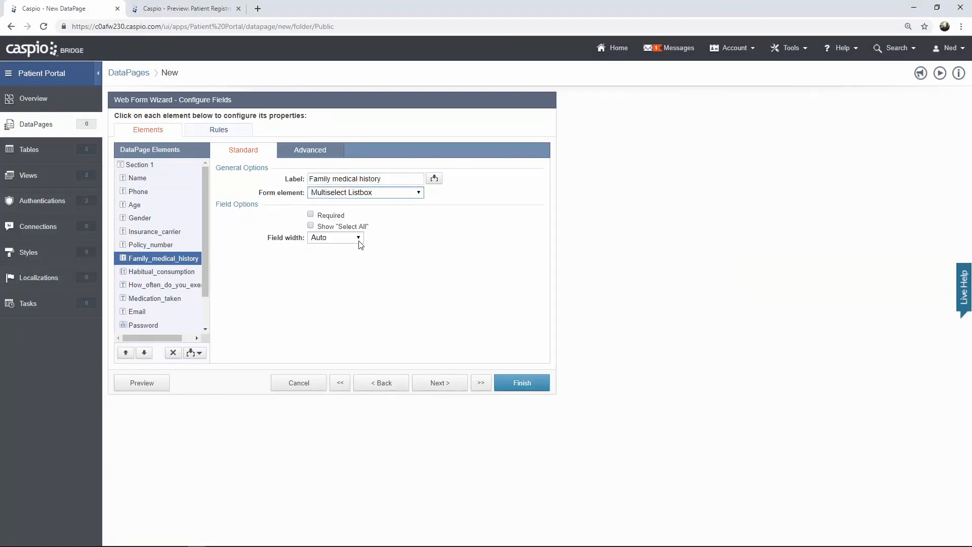
click(158, 276)
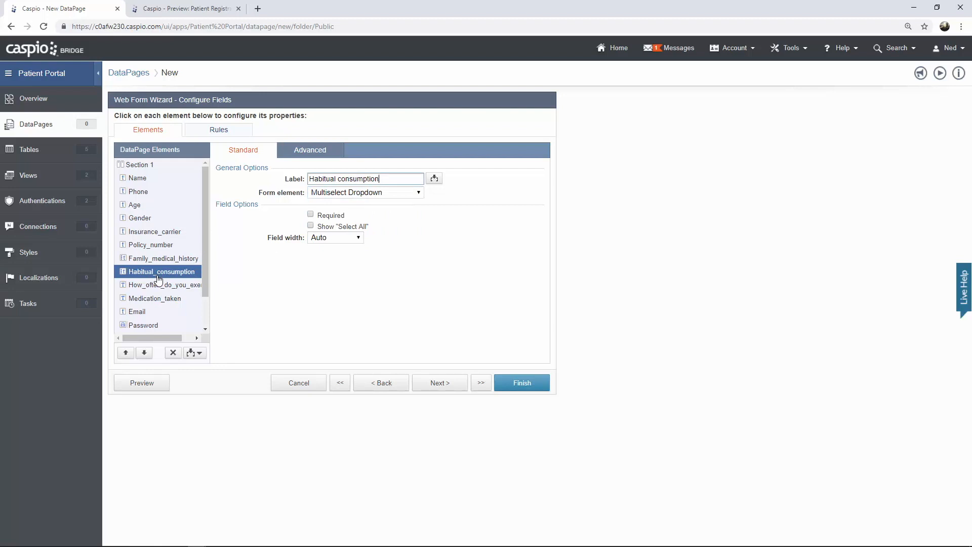
click(347, 197)
click(360, 241)
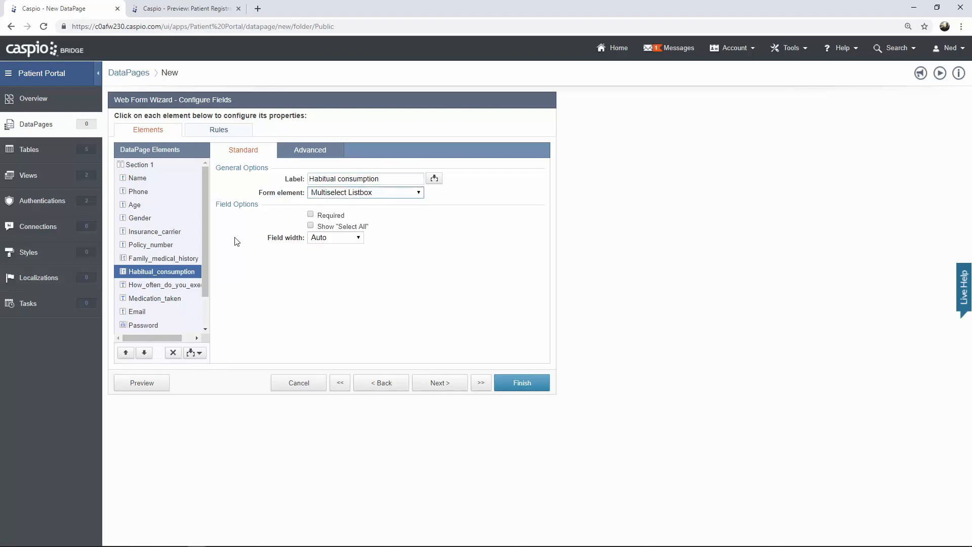
- Make the How often do you exercise and Medication taken fields Text Area elements
scroll(205, 235, down, 1)
click(162, 248)
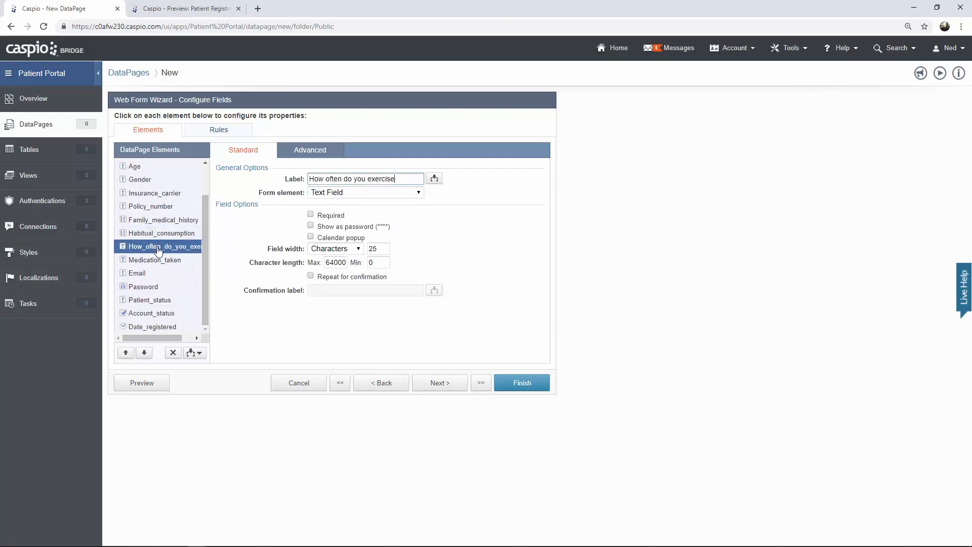
click(350, 193)
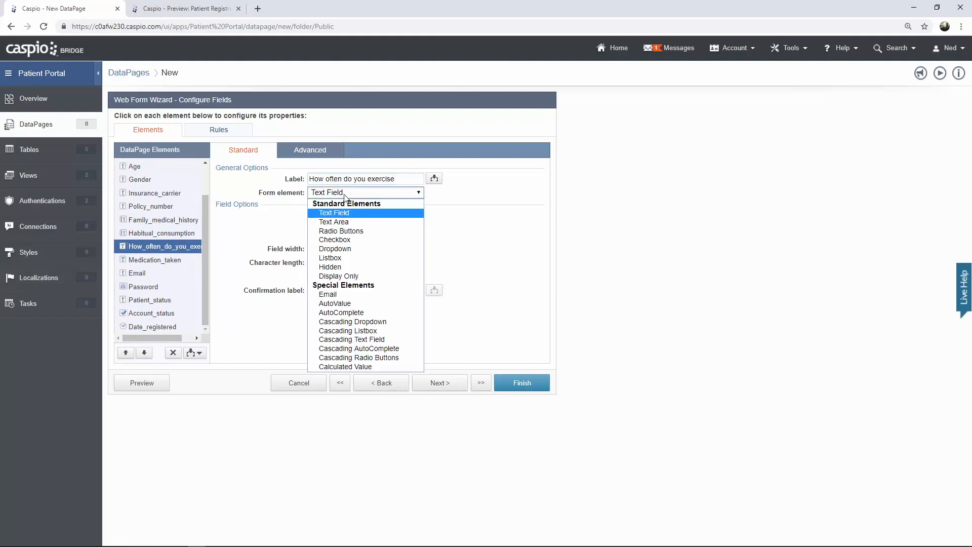
click(355, 223)
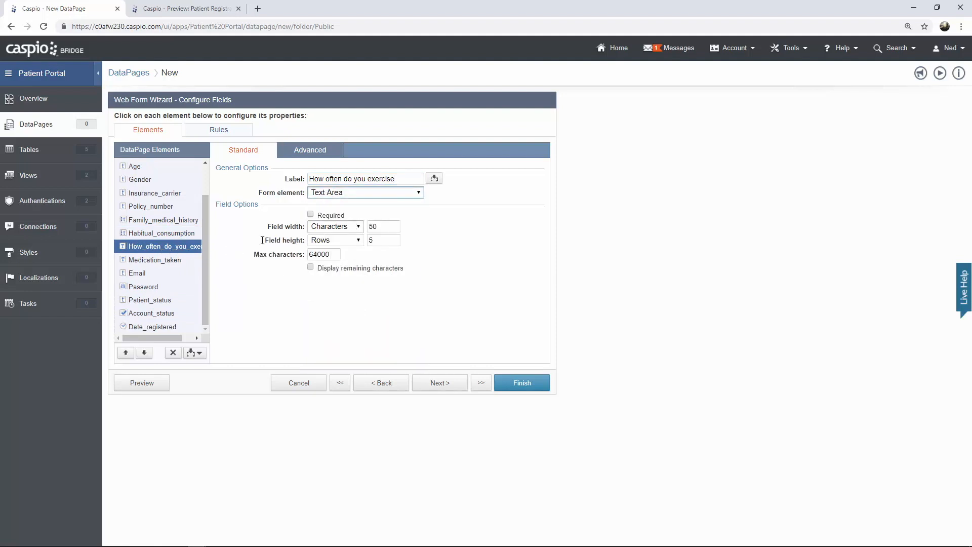
click(156, 262)
click(358, 193)
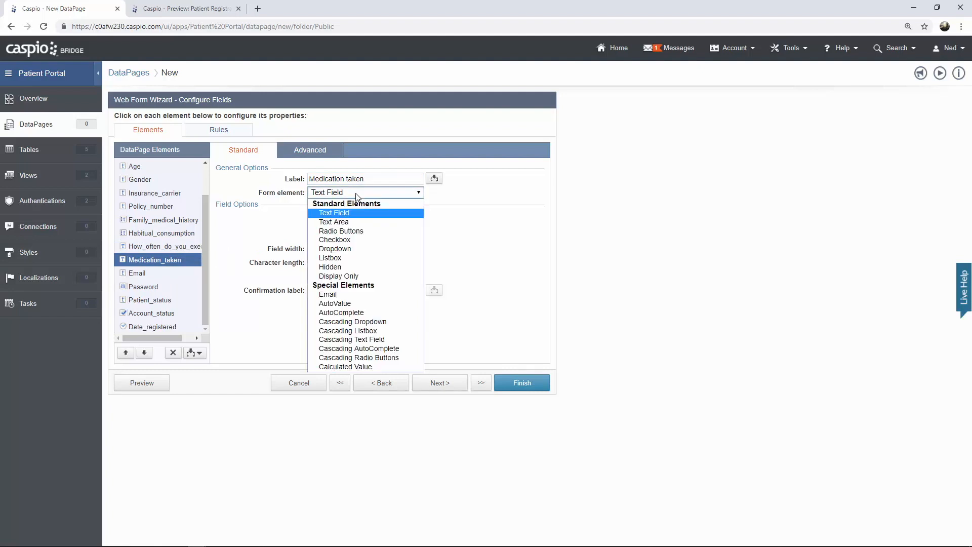
click(353, 223)
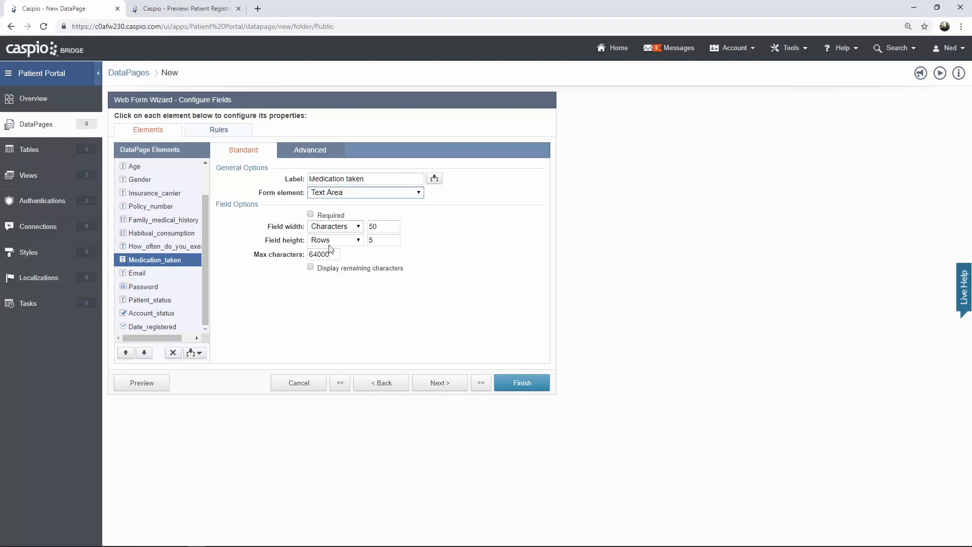
click(155, 384)
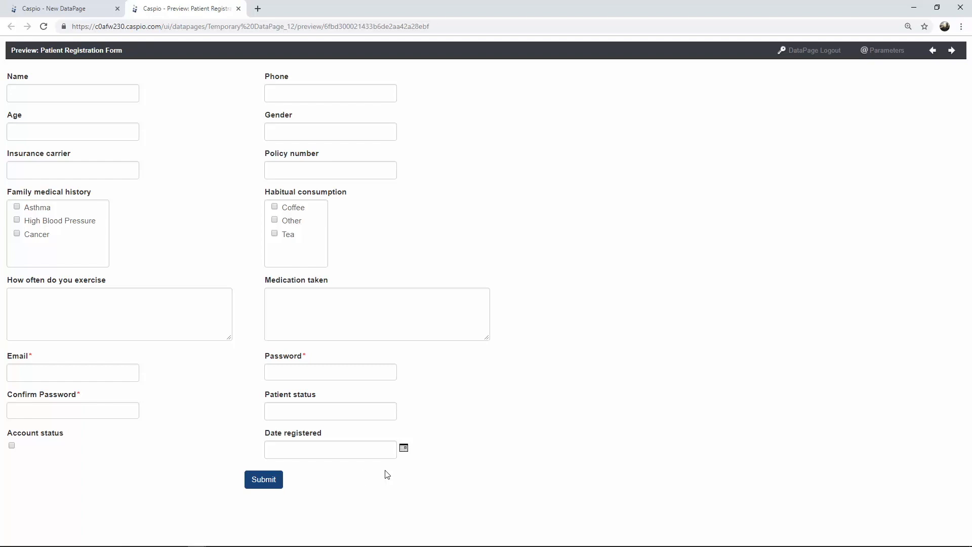
click(403, 449)
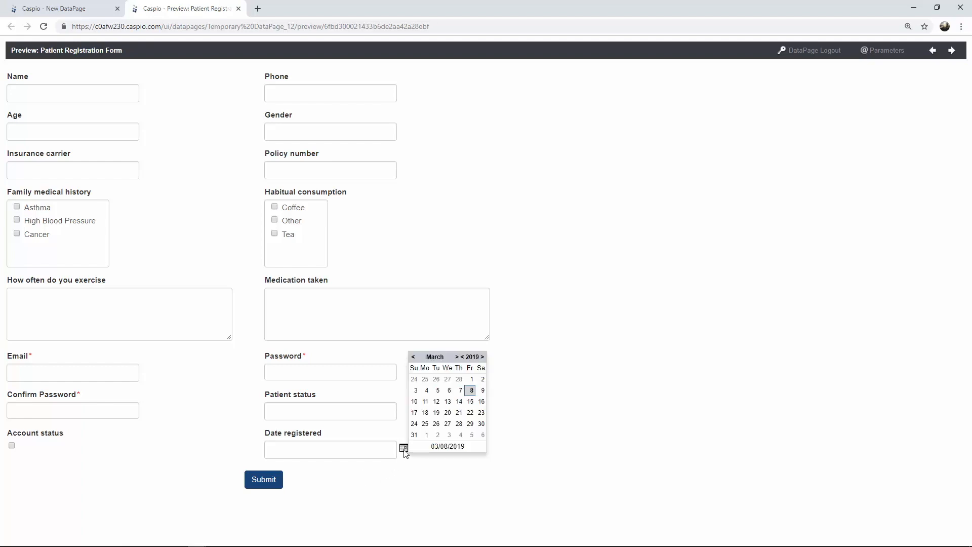
click(408, 468)
click(86, 13)
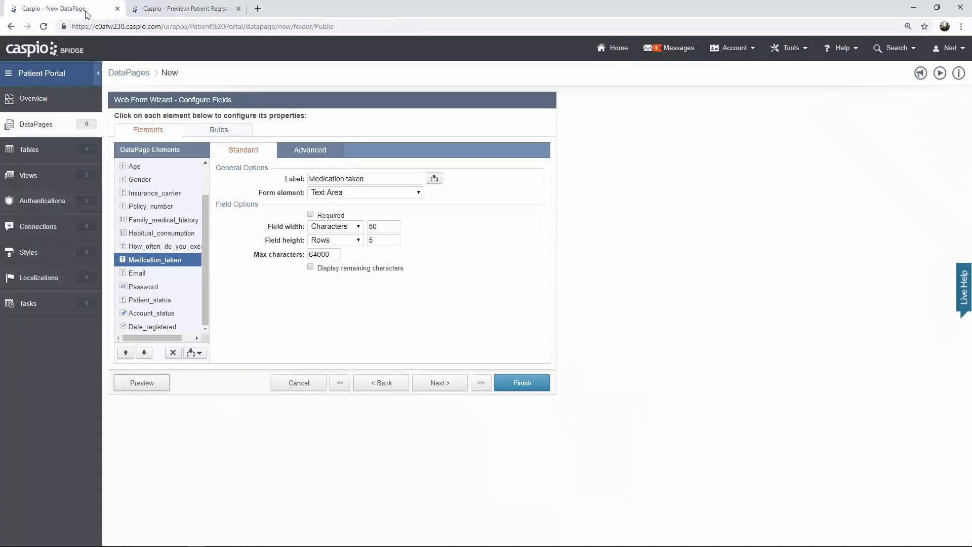
- Make Date registered a TimeStamp element and preview the form to confirm it is hidden
click(169, 329)
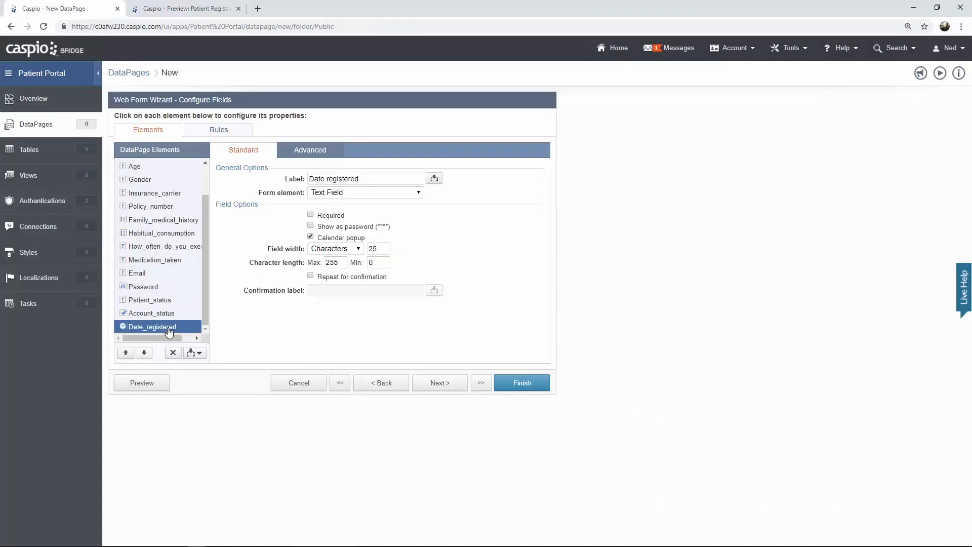
click(419, 196)
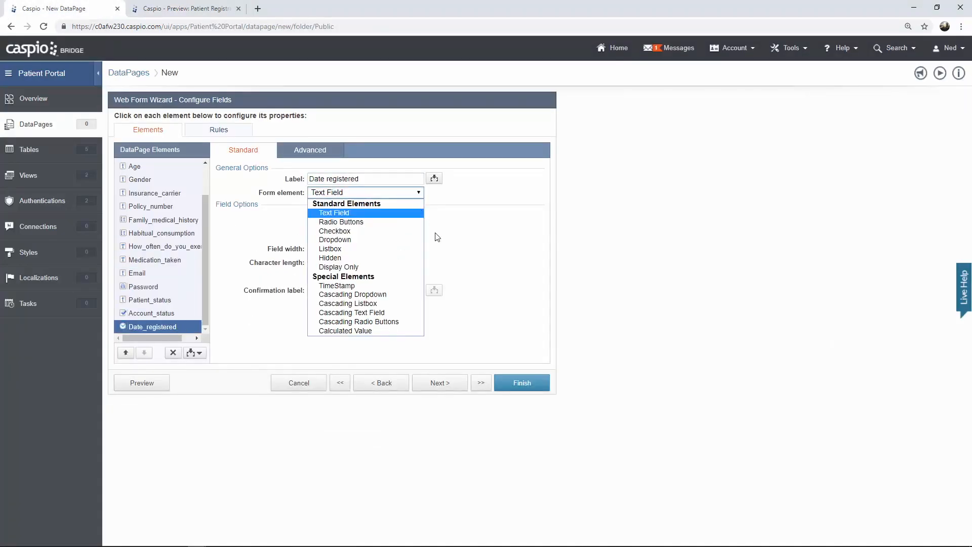
click(389, 287)
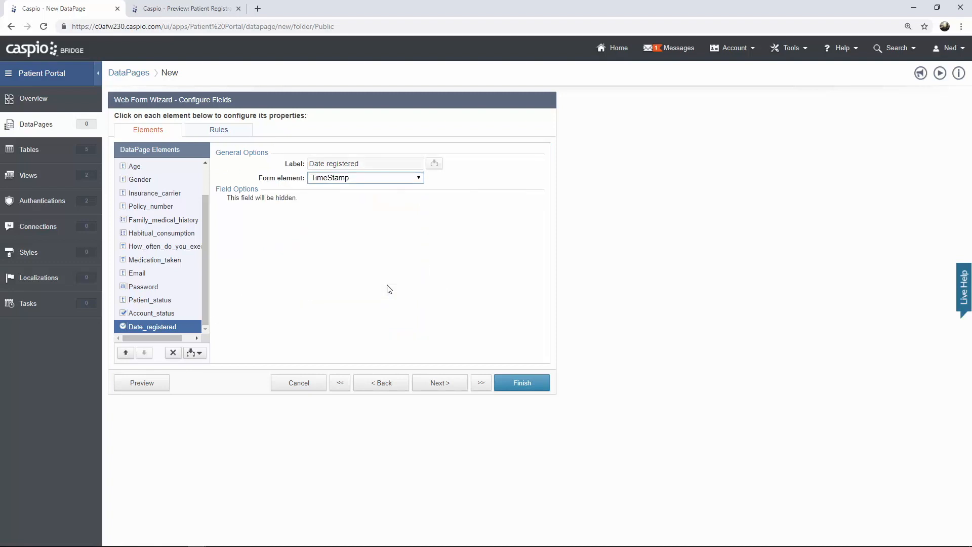
click(142, 383)
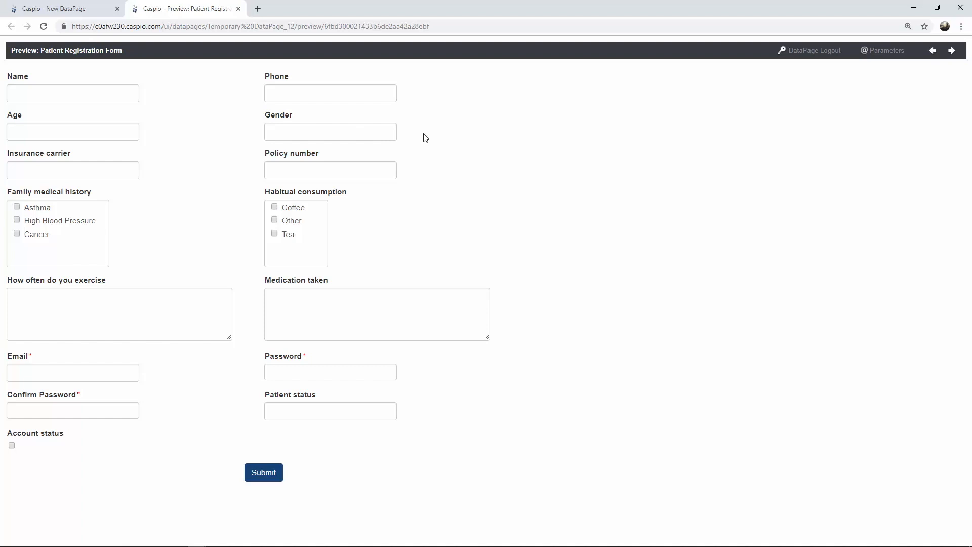
click(392, 132)
click(93, 9)
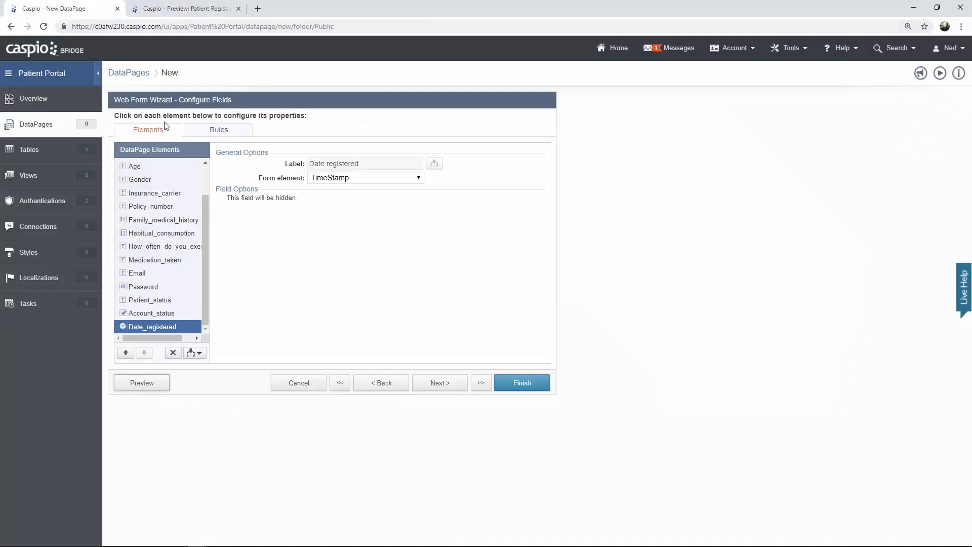
- Set Gender to Radio Buttons with custom values Male and Female, then preview the form
click(143, 182)
click(342, 194)
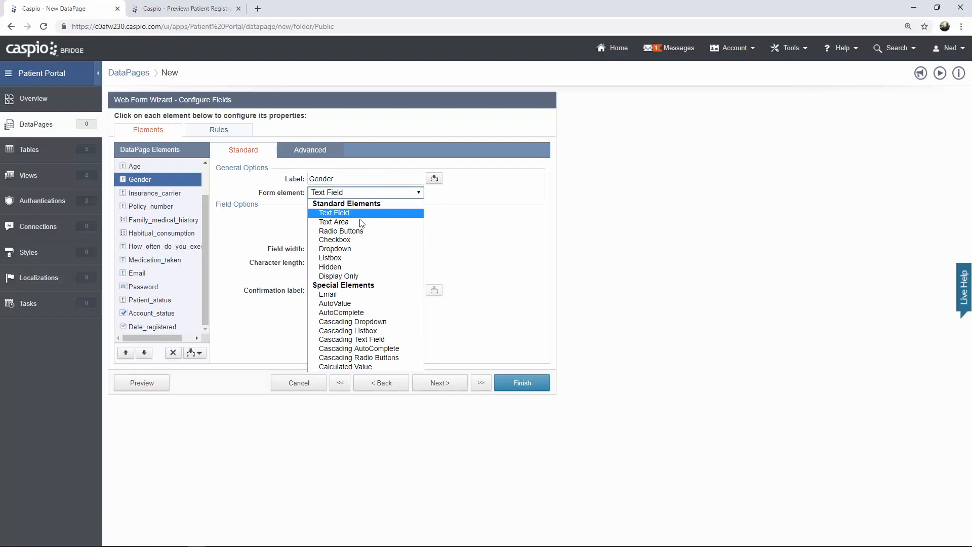
click(357, 231)
click(292, 278)
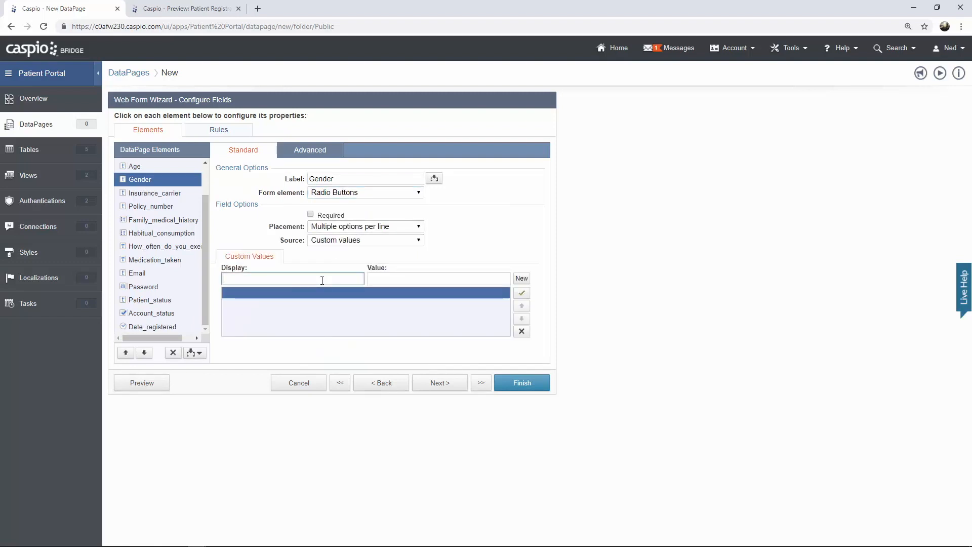
text(Male)
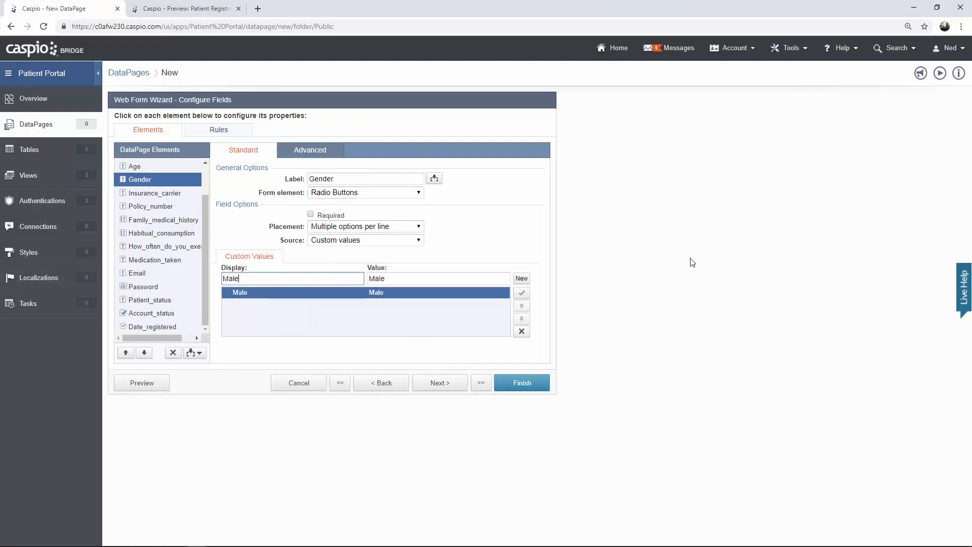
click(522, 279)
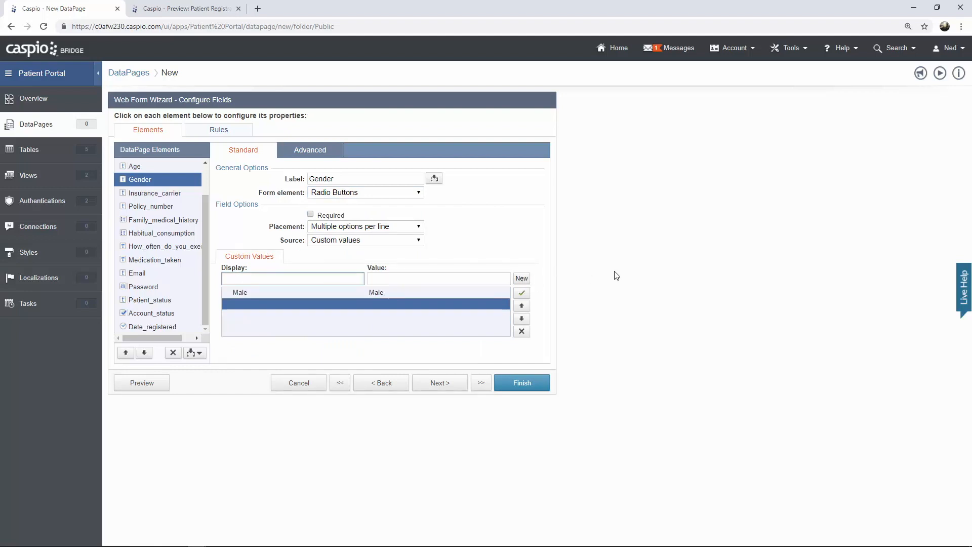
text(Female)
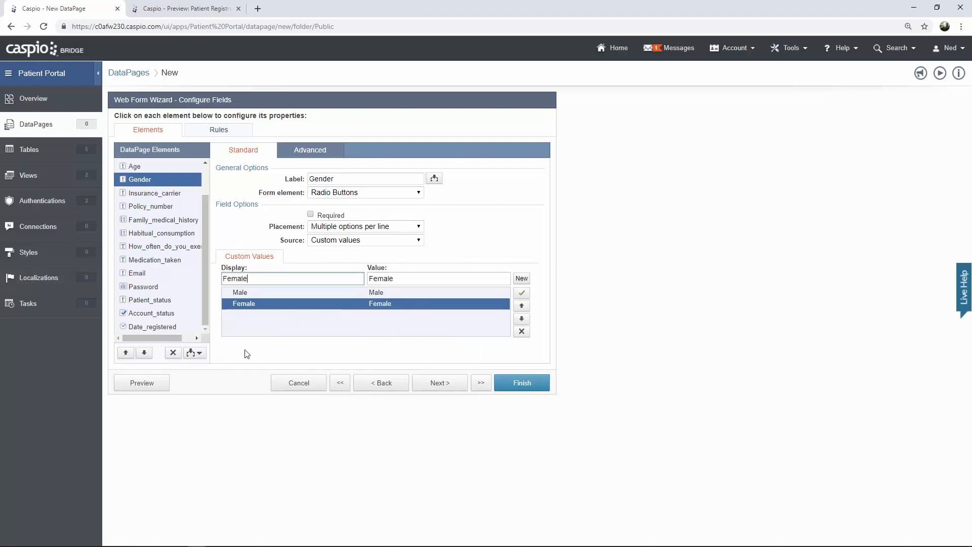
click(152, 383)
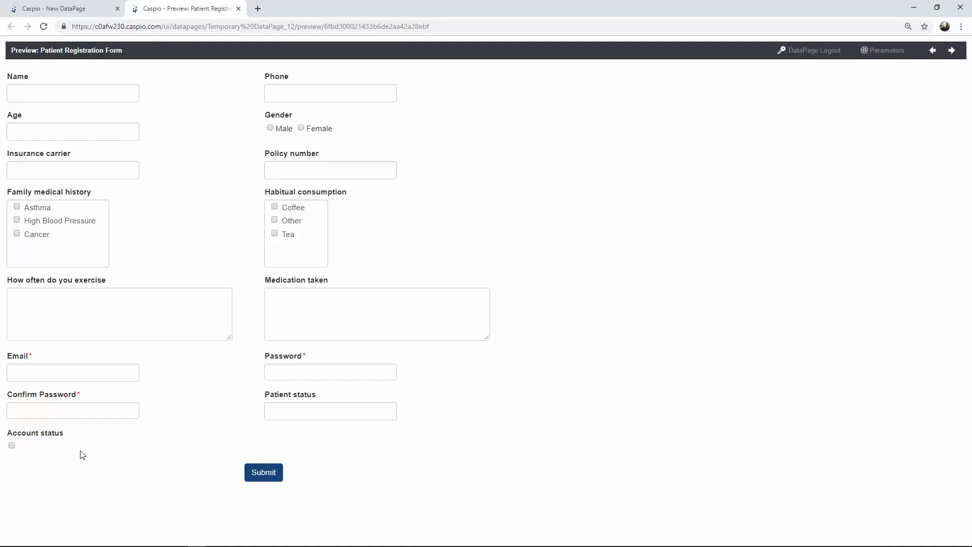
- Make Account_status a Hidden field that receives 'Yes' on load, and preview the form
click(93, 8)
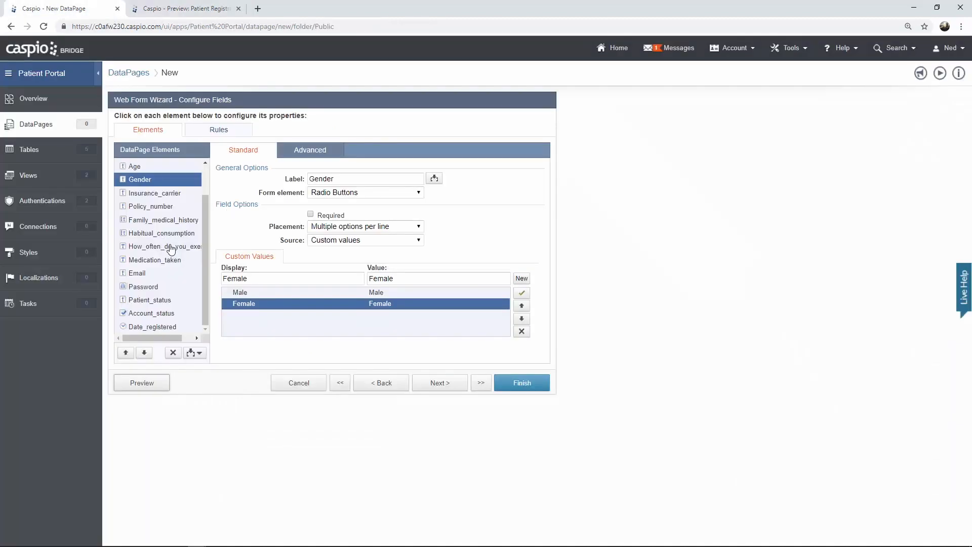
click(158, 317)
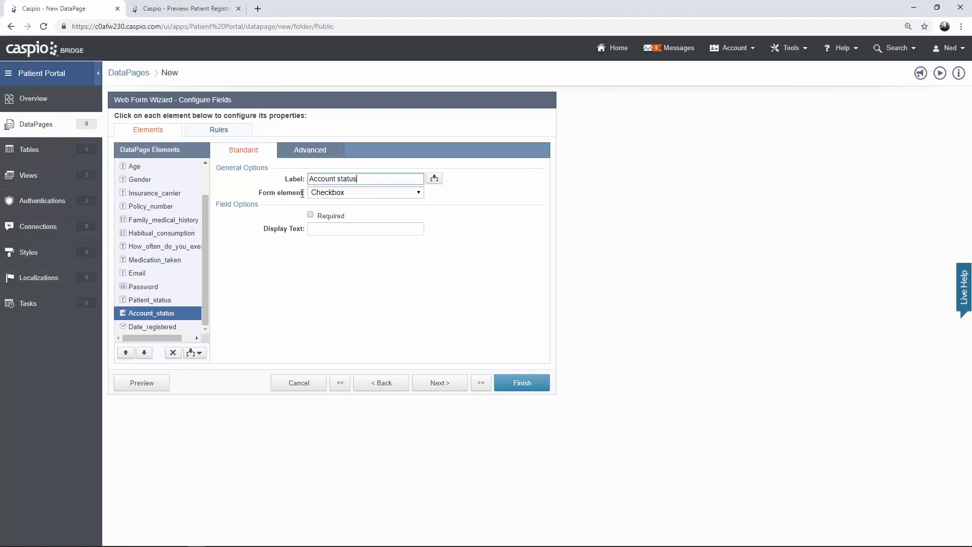
click(330, 193)
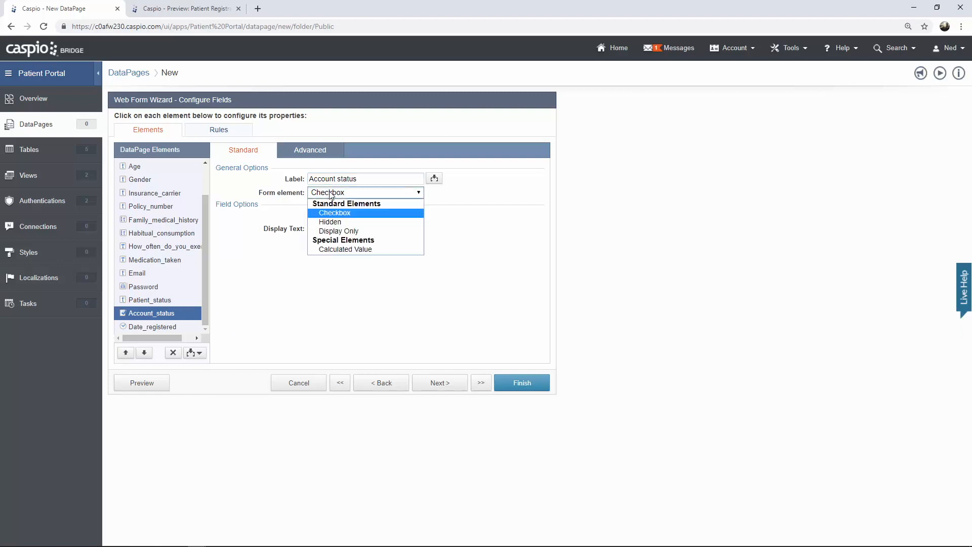
click(335, 222)
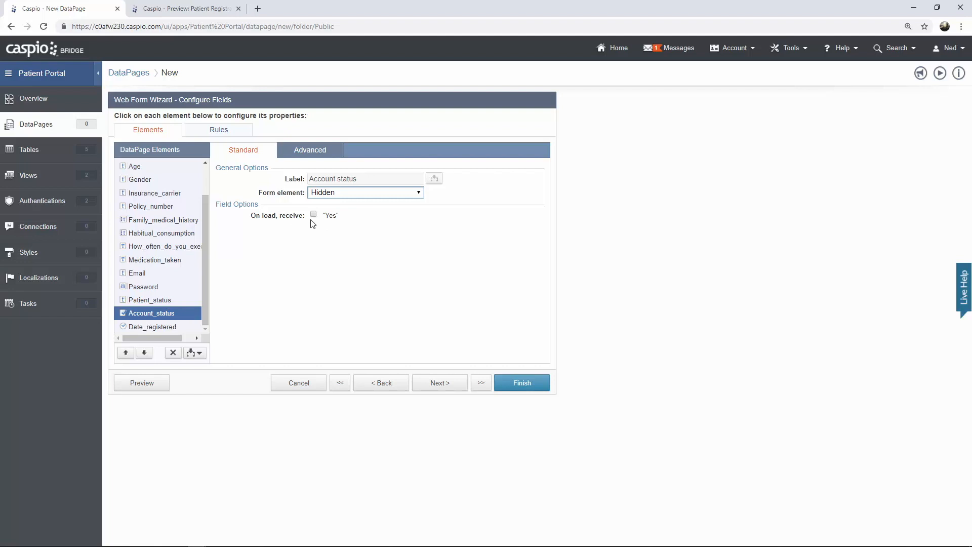
click(314, 215)
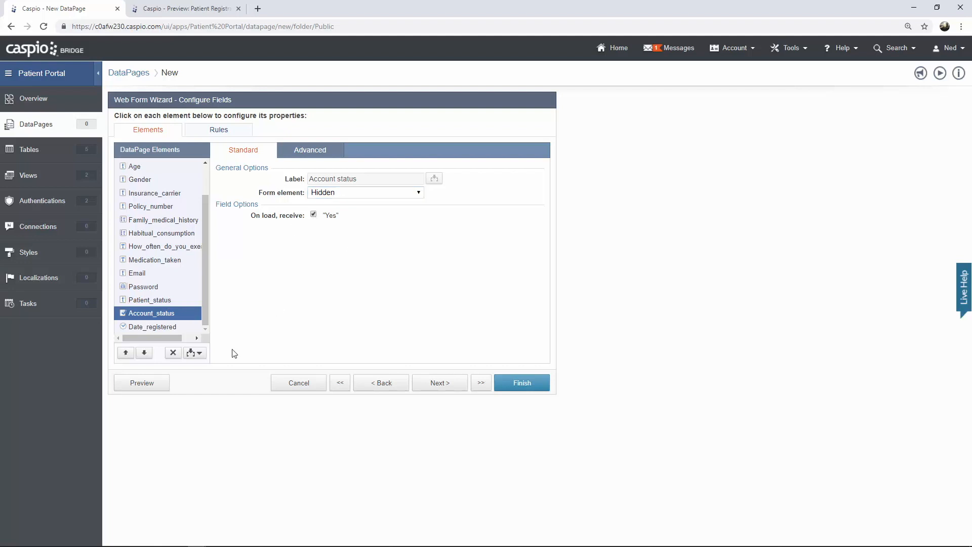
click(154, 383)
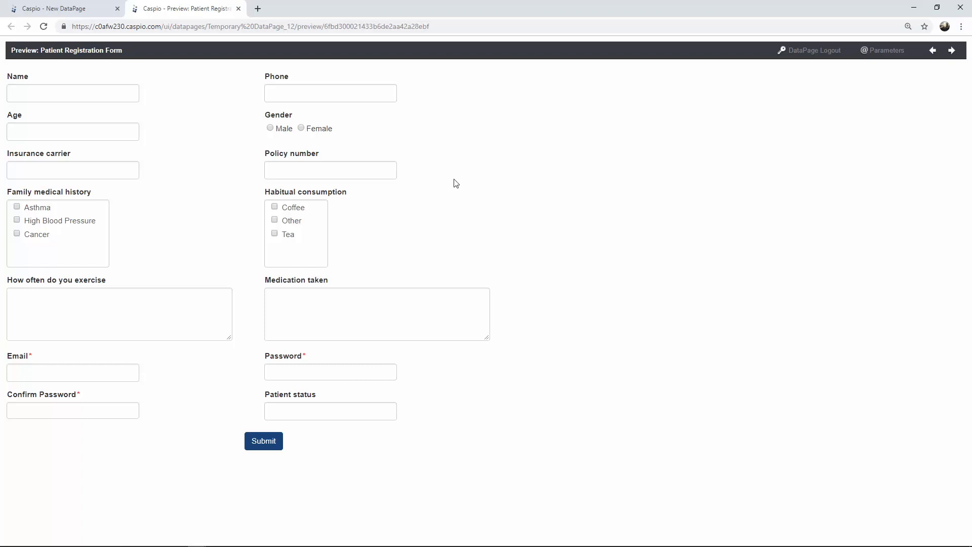
click(81, 8)
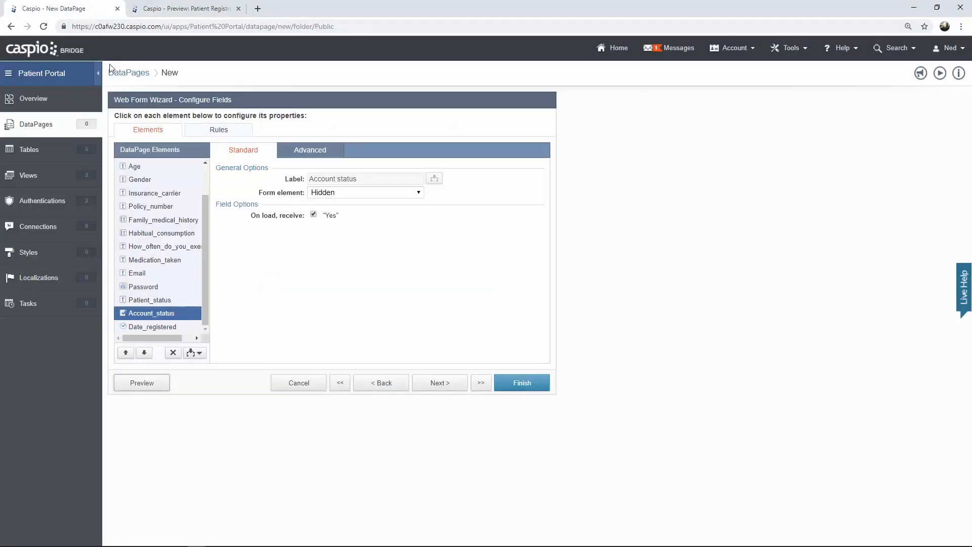
- Mark Name, Phone, Age and Gender as Required, then select the Patient_status field
scroll(157, 222, up, 1)
scroll(157, 222, up, 1)
click(146, 180)
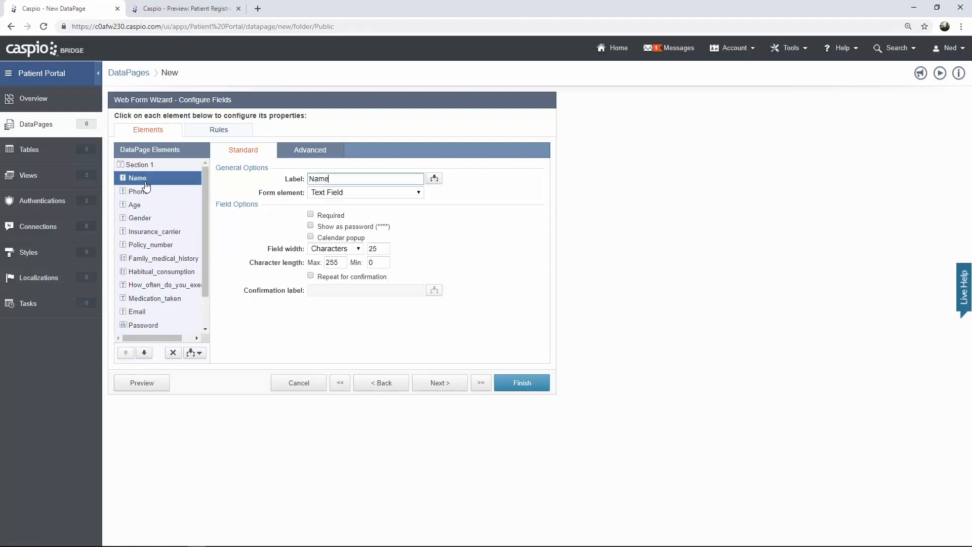
click(311, 214)
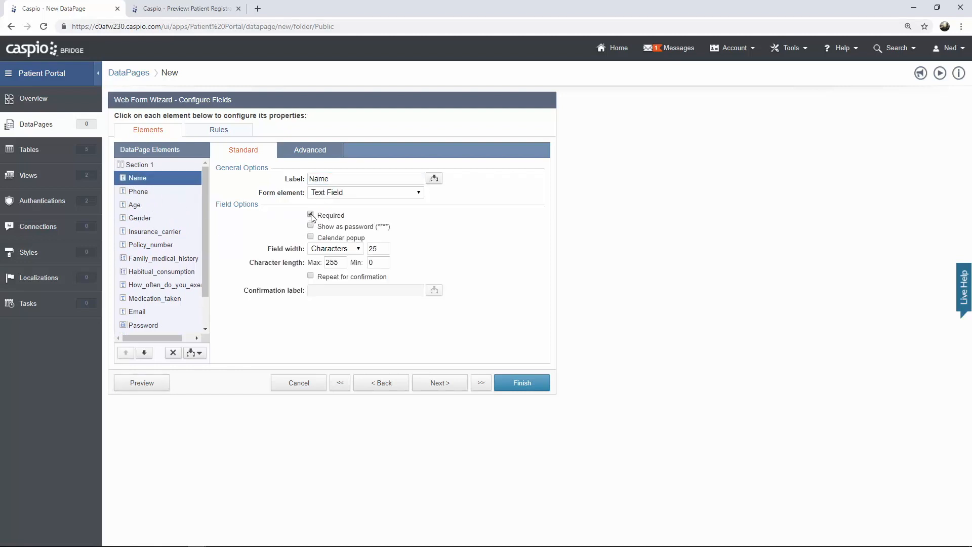
click(168, 191)
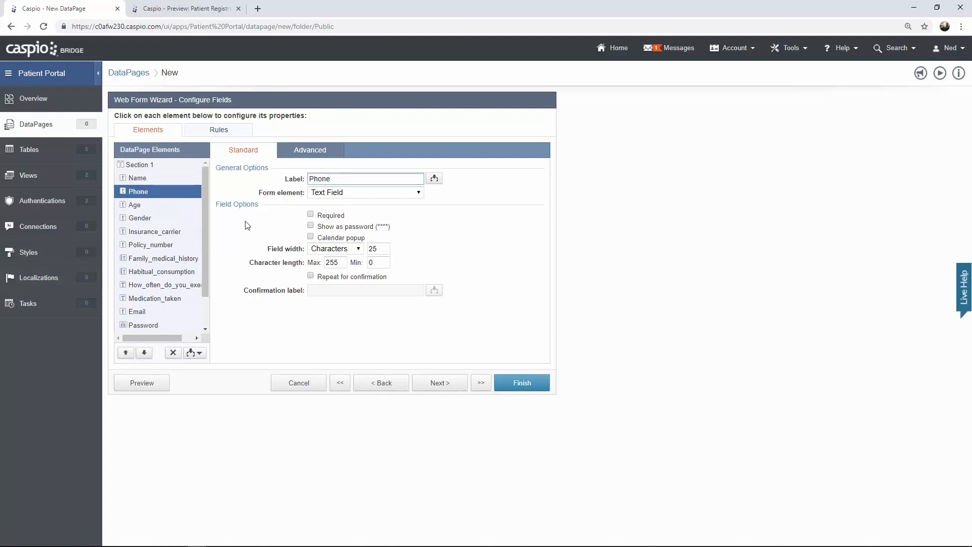
click(311, 214)
click(152, 206)
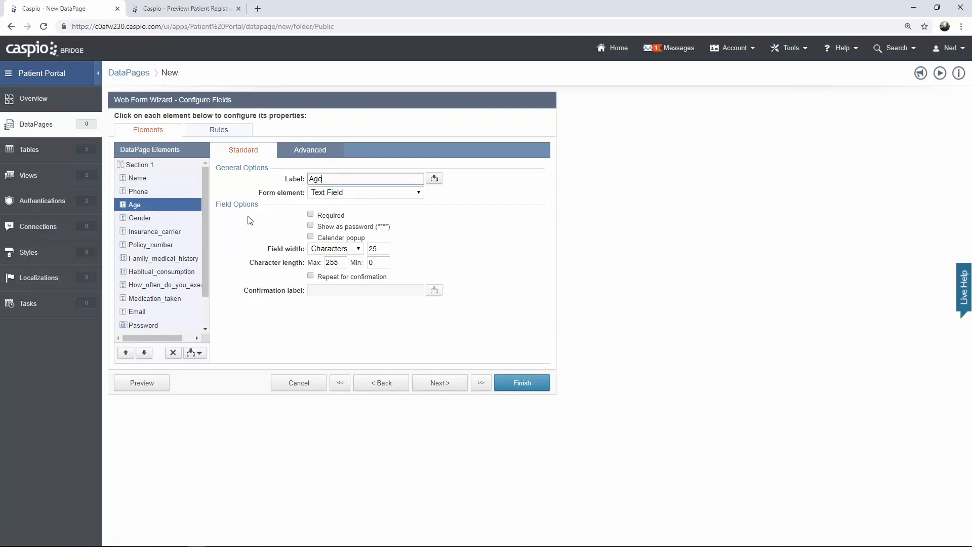
click(311, 215)
click(176, 219)
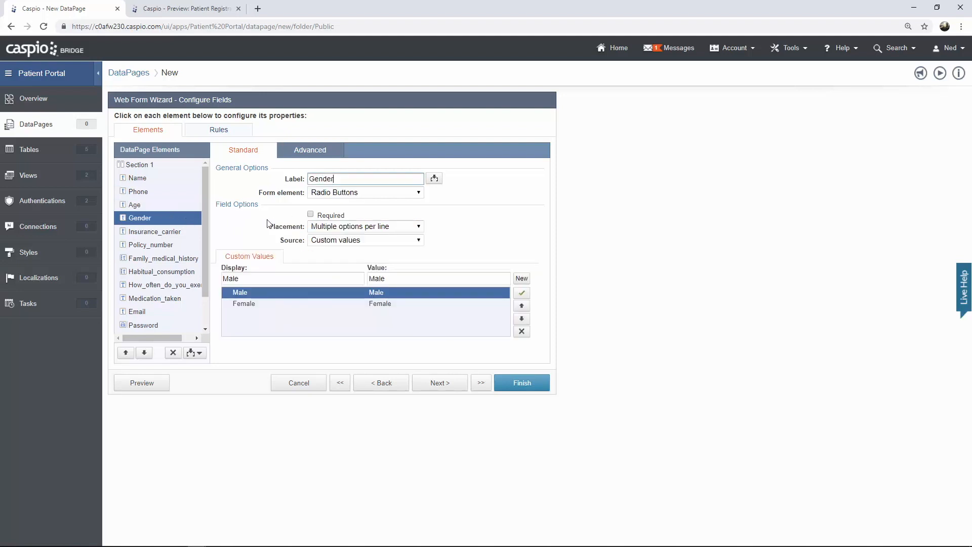
click(310, 214)
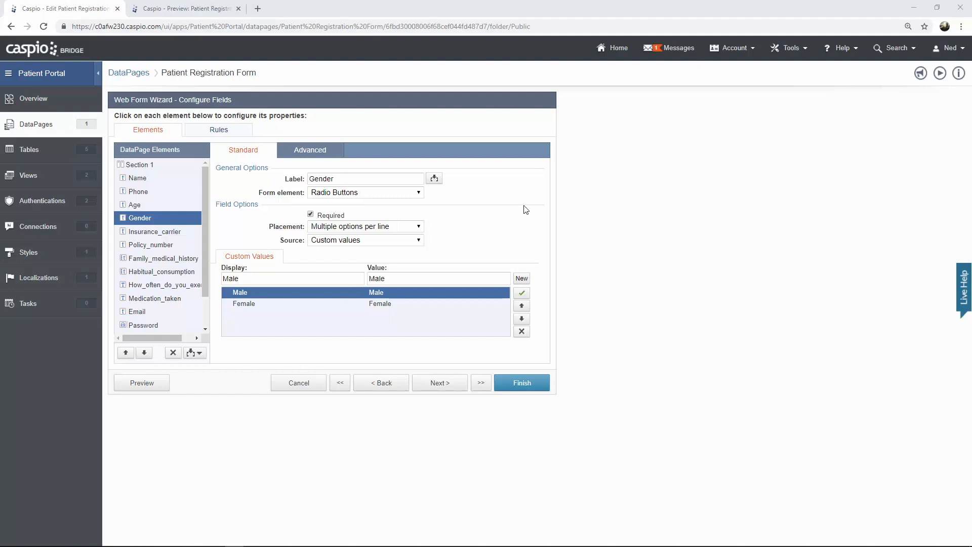
drag(204, 220, 206, 250)
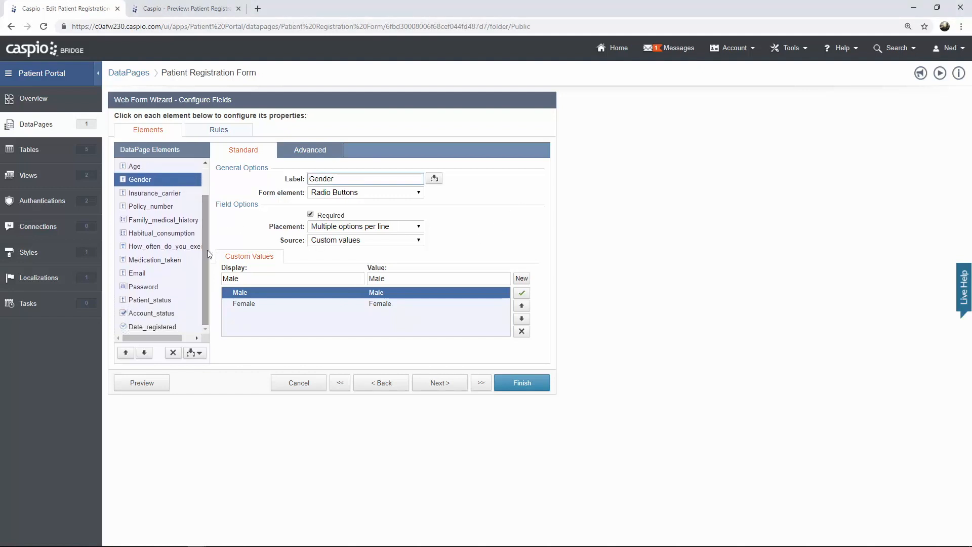
click(164, 302)
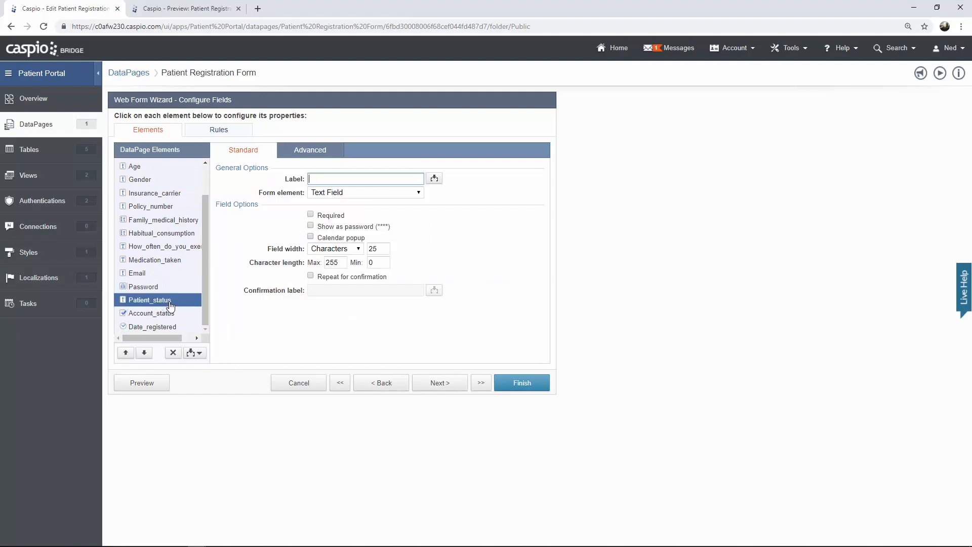
- Set Patient_status to a Hidden element with default value 'New', and preview the form
click(347, 193)
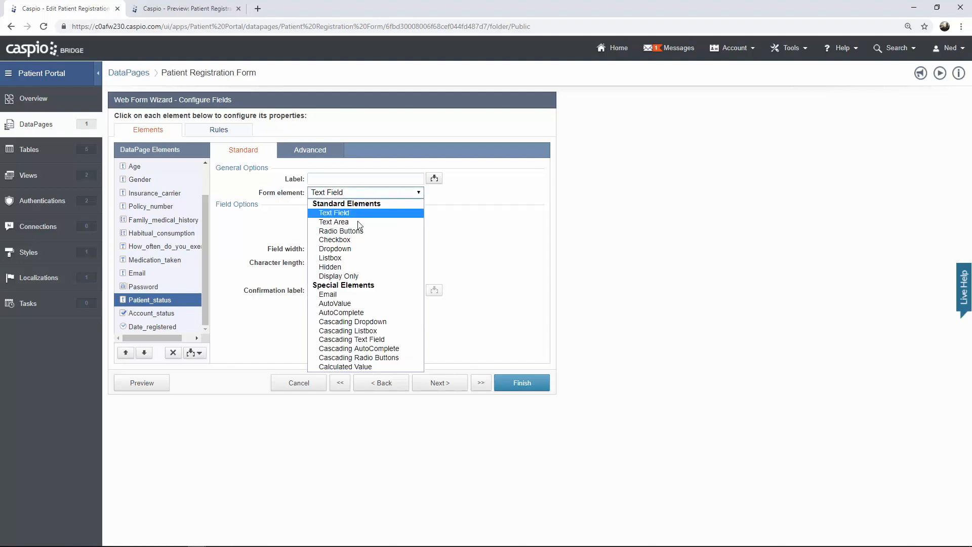
click(351, 267)
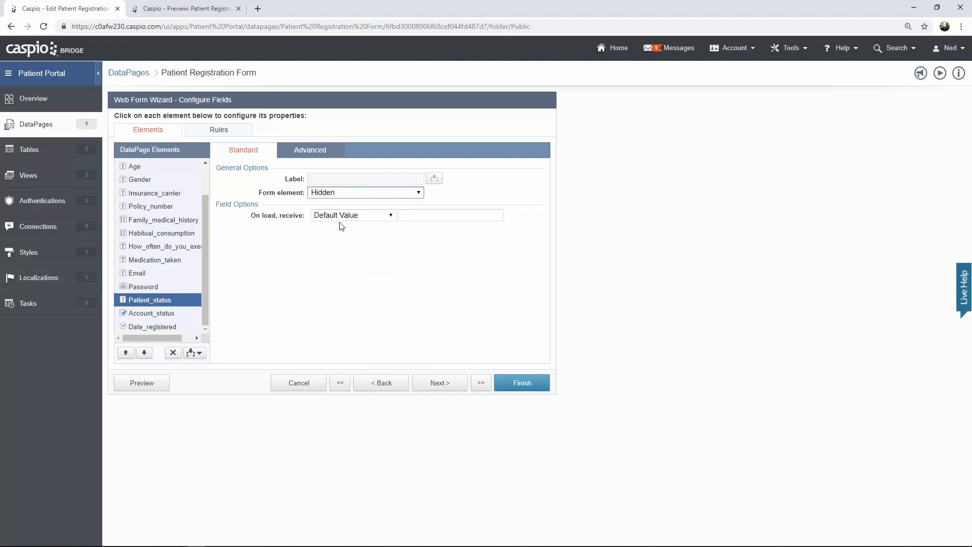
click(410, 218)
text(New)
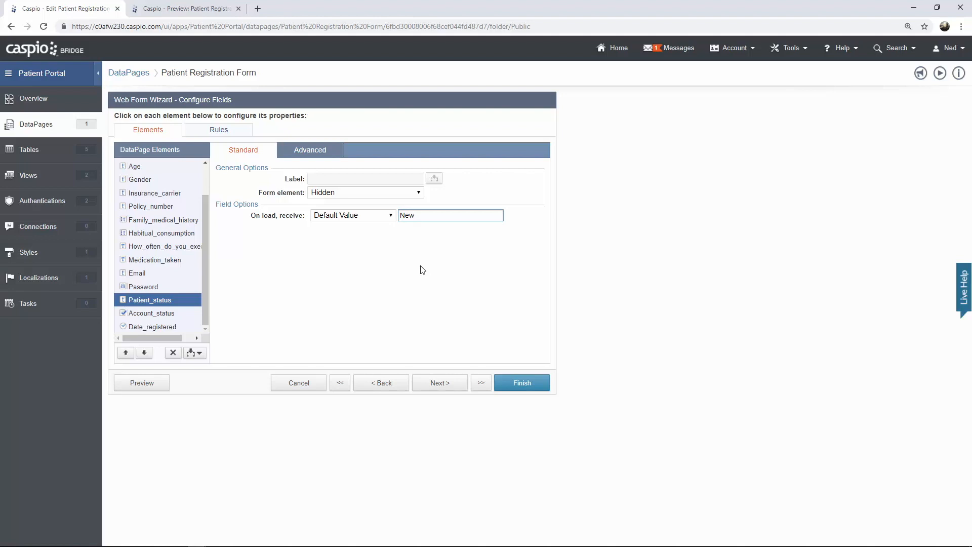
click(166, 386)
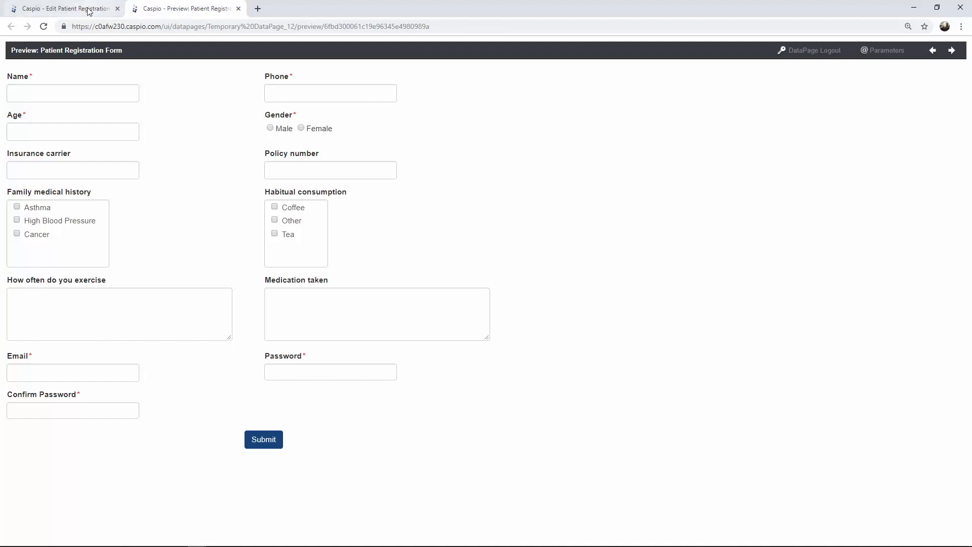
- Have Email repeated for confirmation with the label 'Confirm Email', and preview the form
click(110, 8)
click(161, 273)
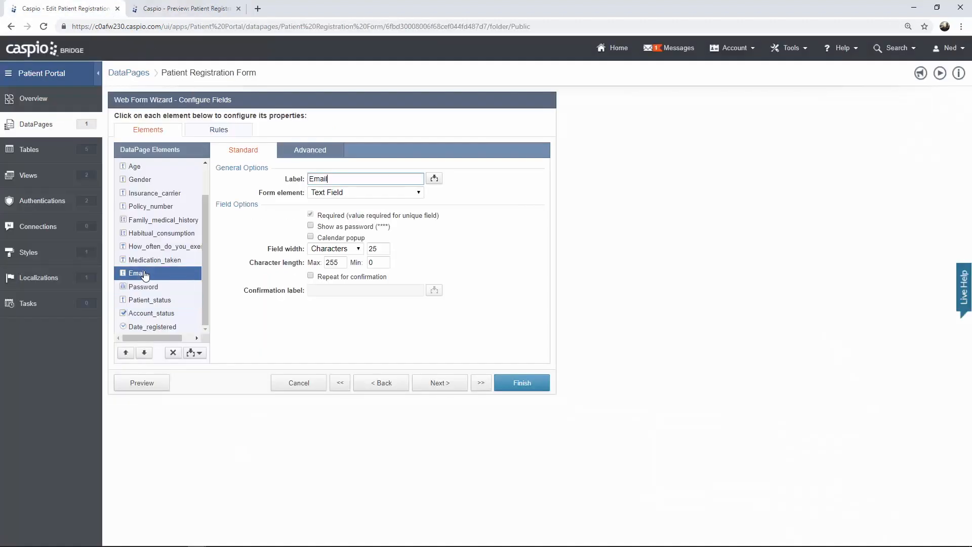
click(311, 277)
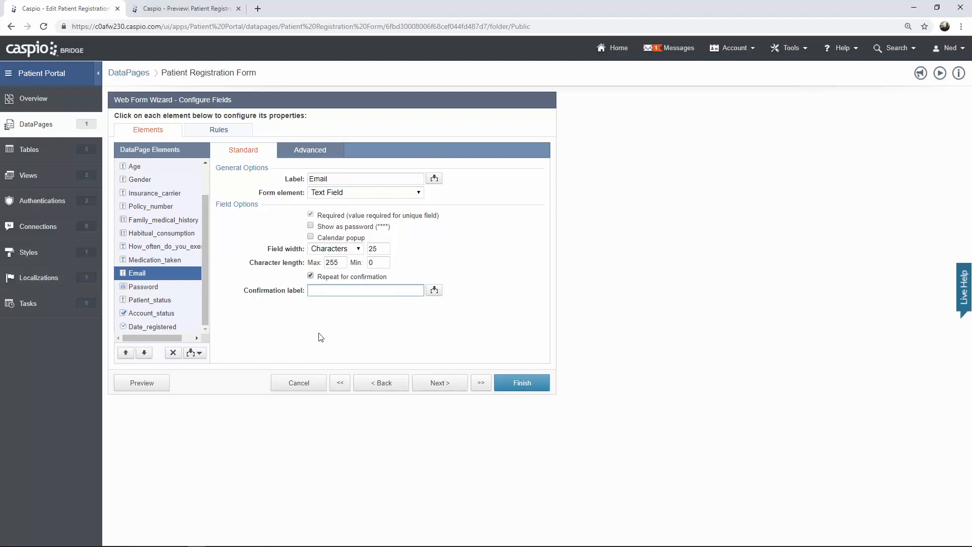
text(Confirm Email)
click(148, 389)
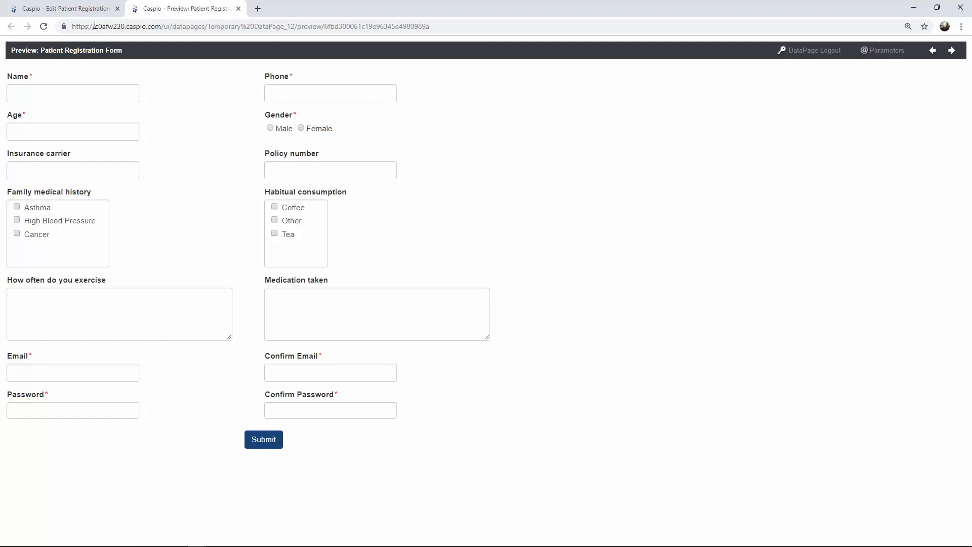
click(89, 12)
drag(204, 233, 203, 199)
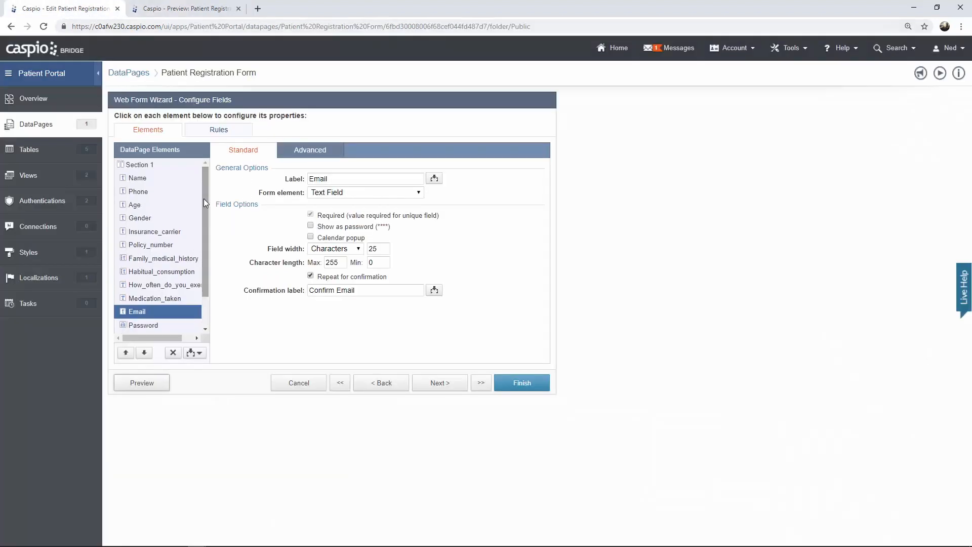
- Add a header reading 'New Patient Registration' formatted as Heading 3, and preview it
click(199, 353)
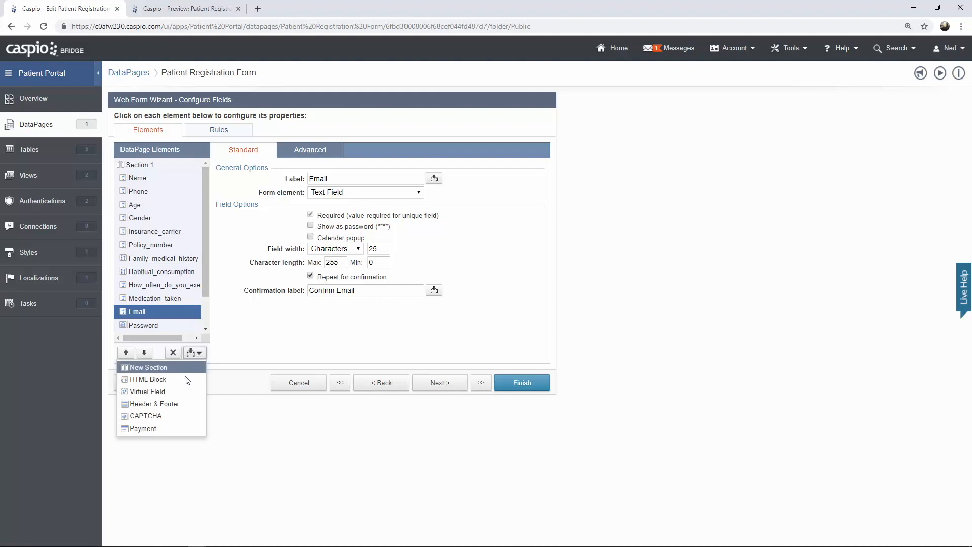
click(178, 404)
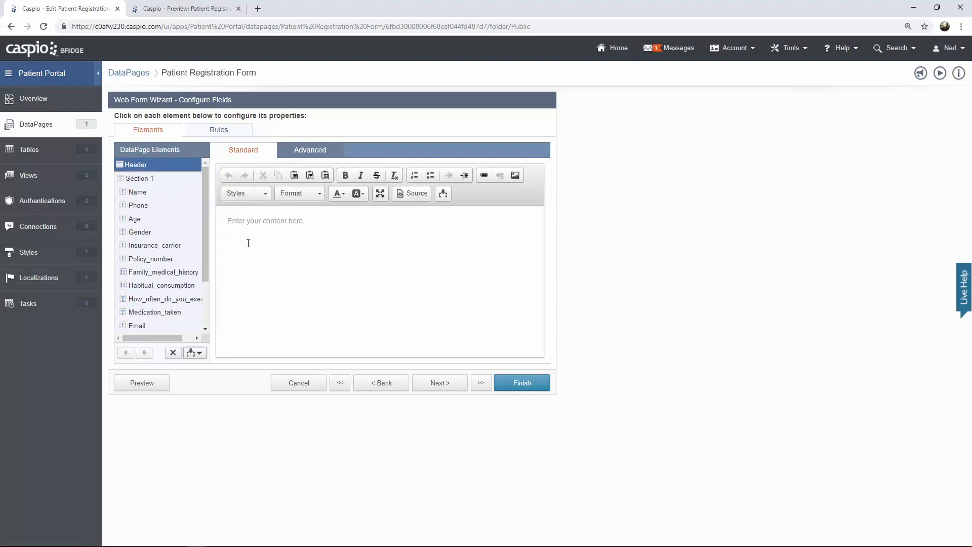
click(317, 226)
text(New Patgient Registration)
drag(315, 223, 226, 223)
click(319, 196)
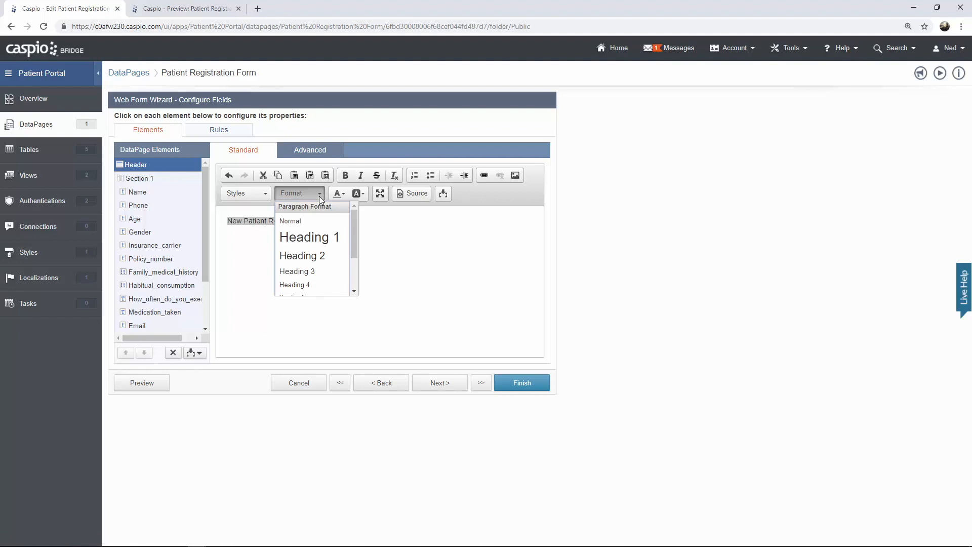
click(314, 271)
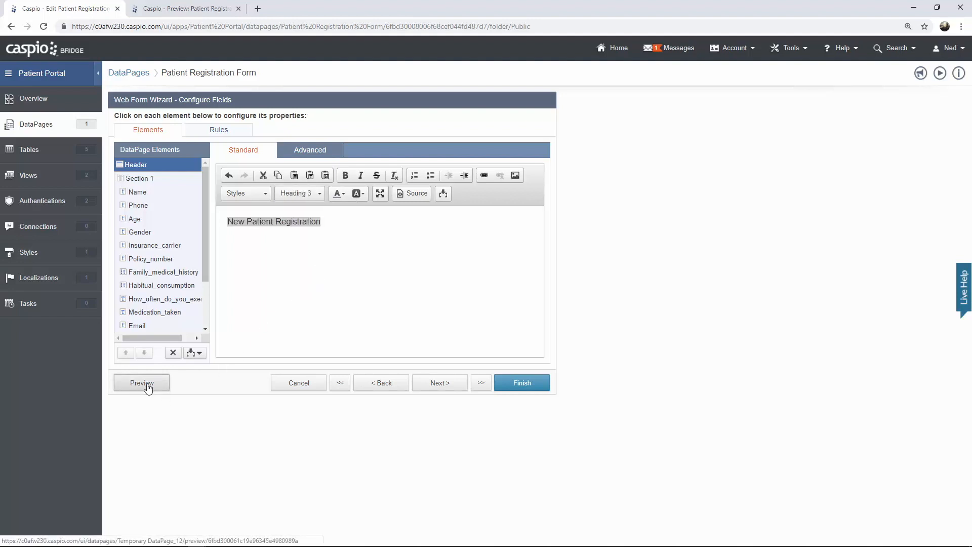
click(145, 386)
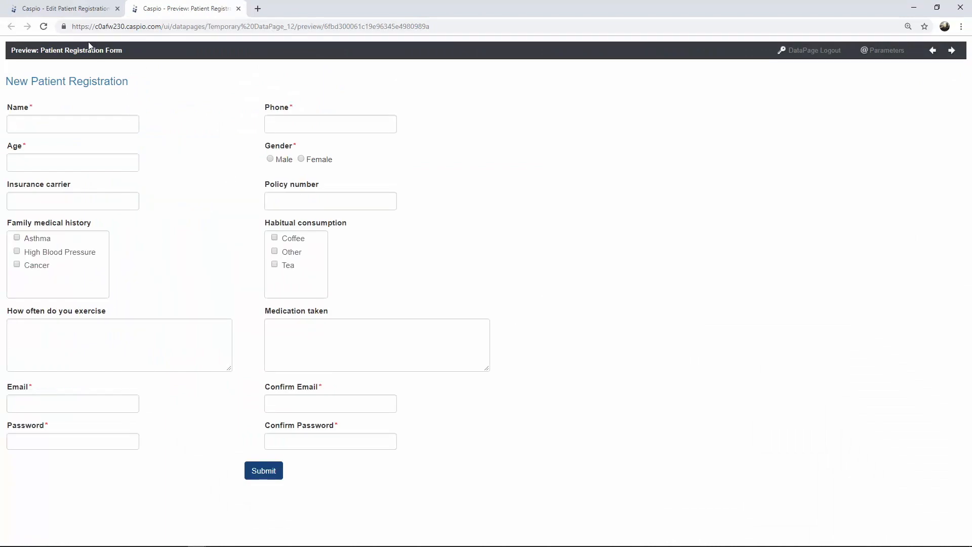
click(65, 8)
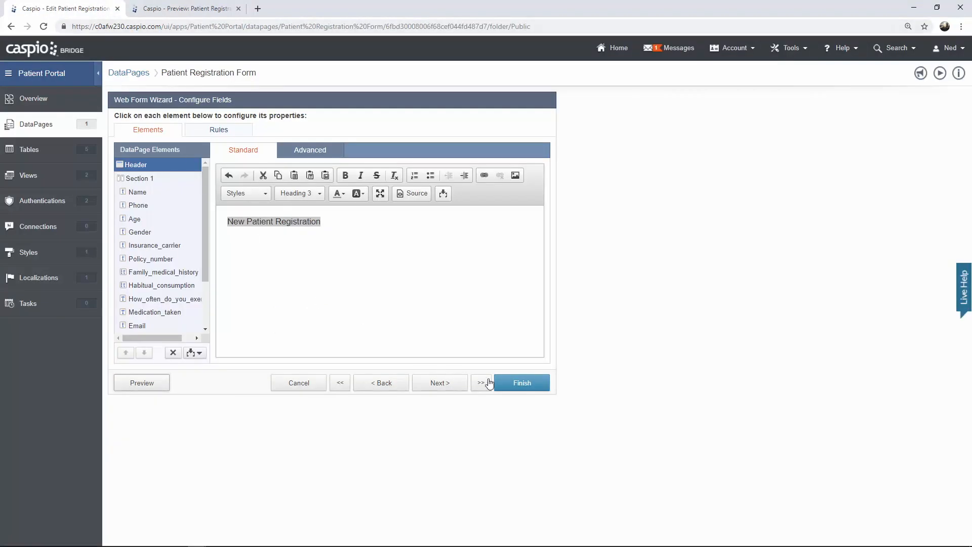
- Finish the Patient Registration Form, set its deployment to Enabled and copy the embed code
click(512, 383)
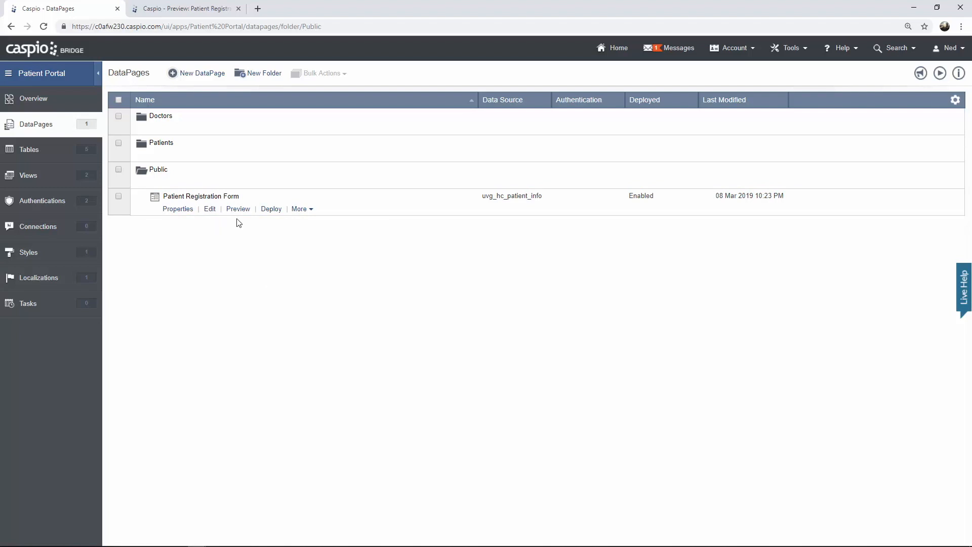
click(272, 210)
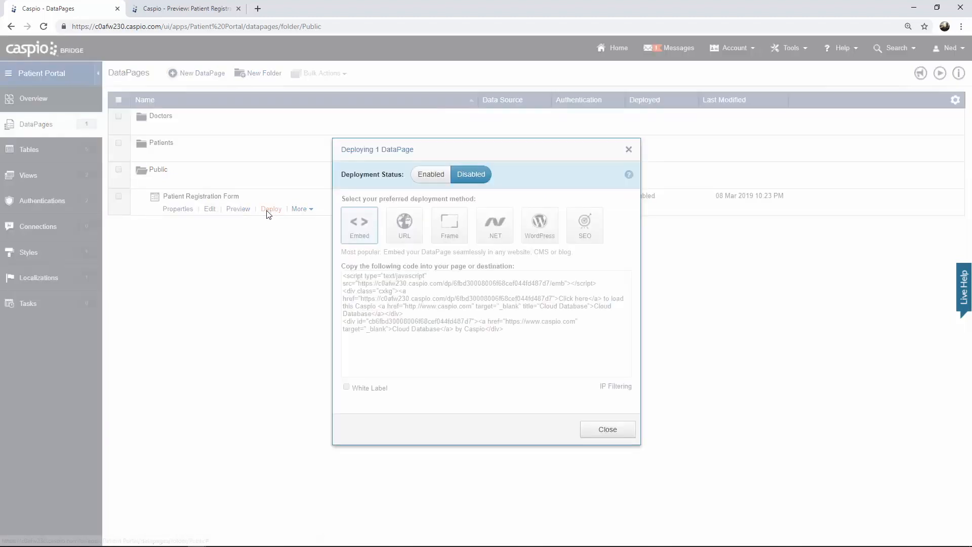
click(430, 181)
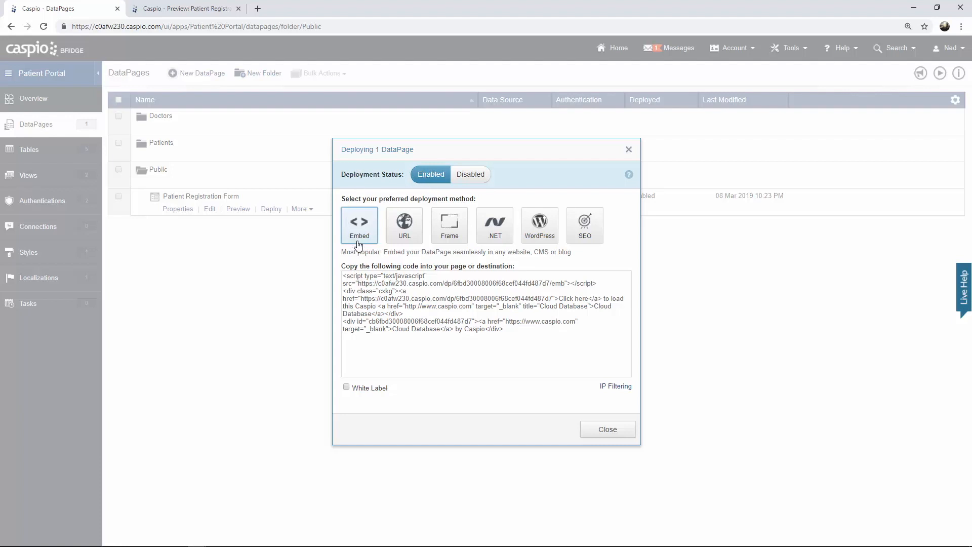
click(377, 285)
right_click(377, 284)
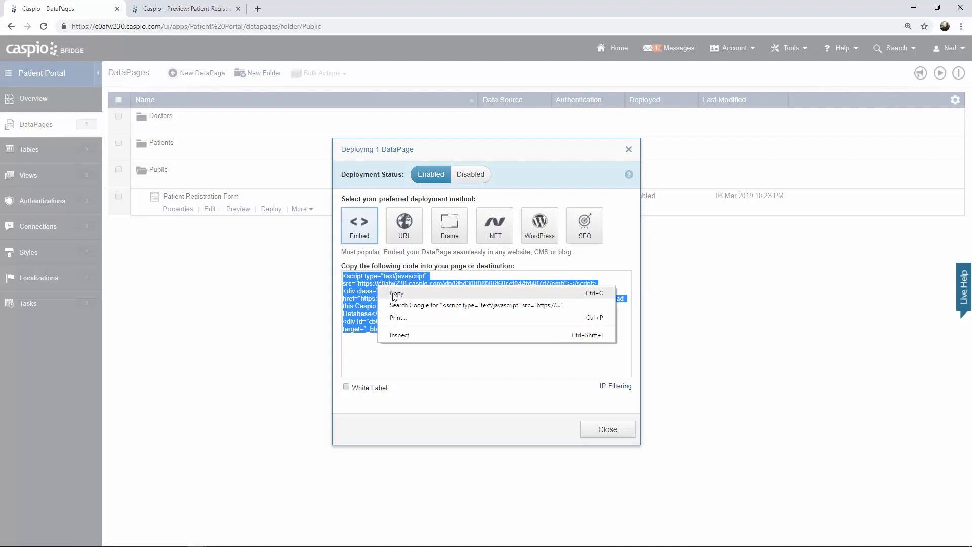
click(395, 293)
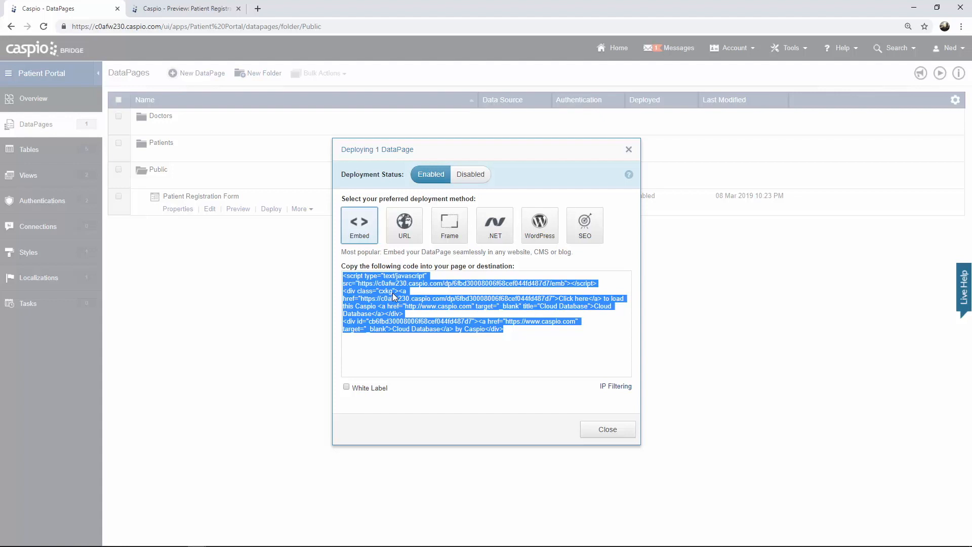
click(603, 429)
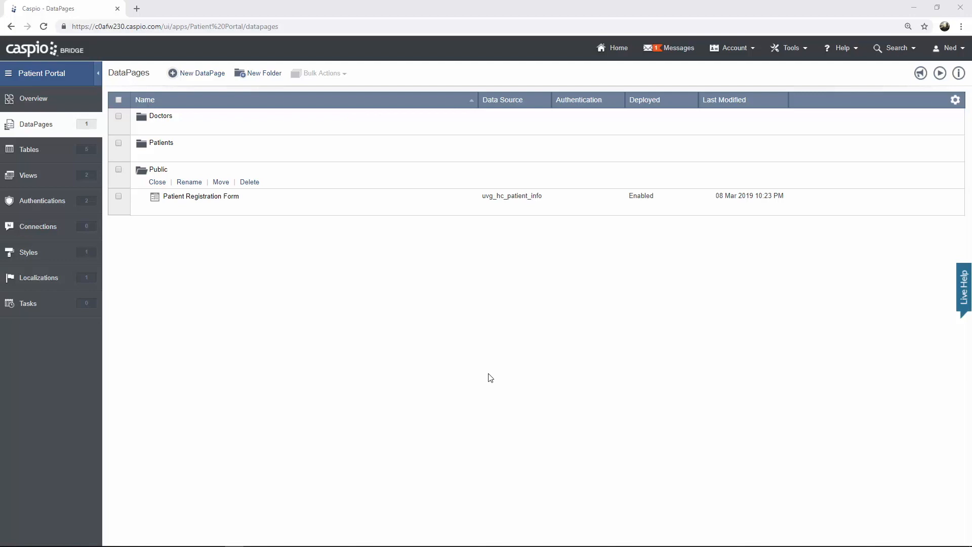
- In the Patients folder, create a new Forms > Single Record Update DataPage
click(157, 182)
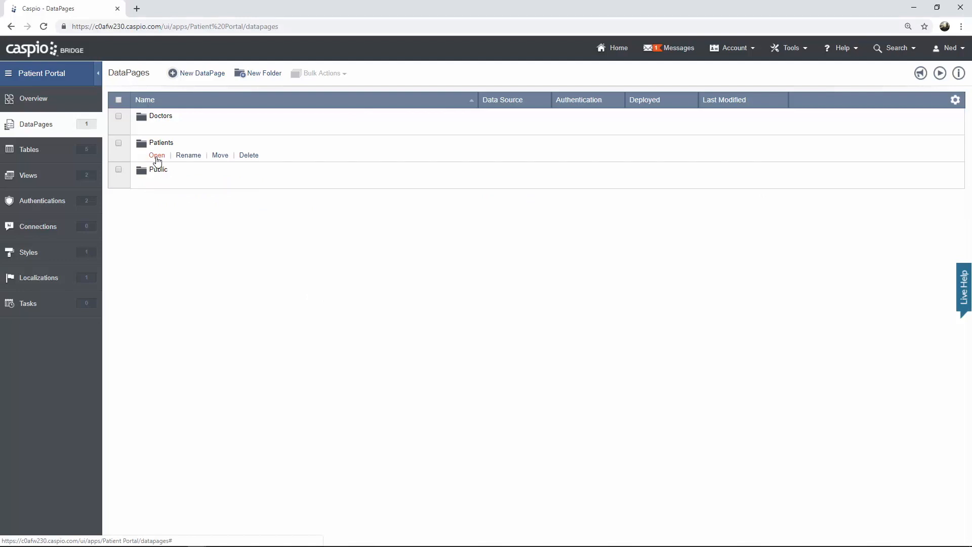
click(157, 155)
click(203, 76)
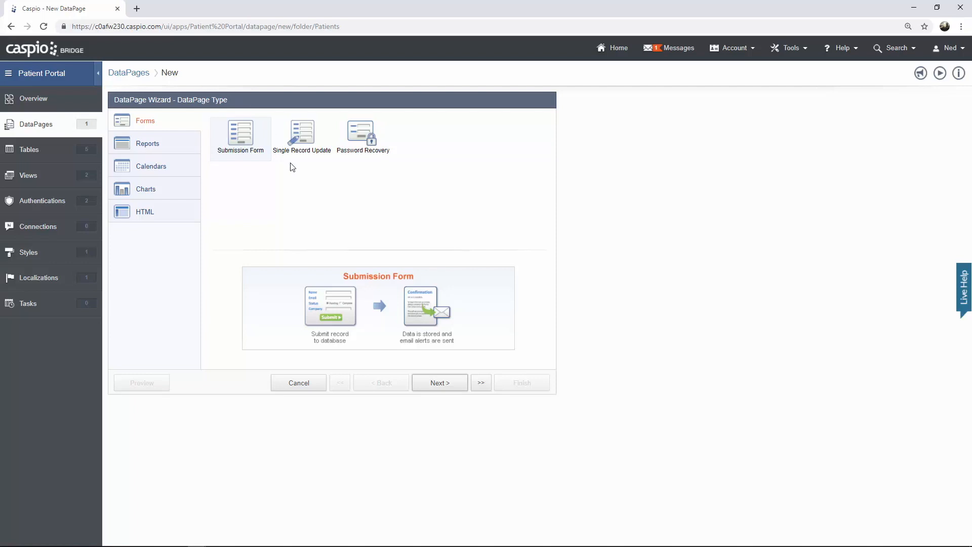
click(306, 147)
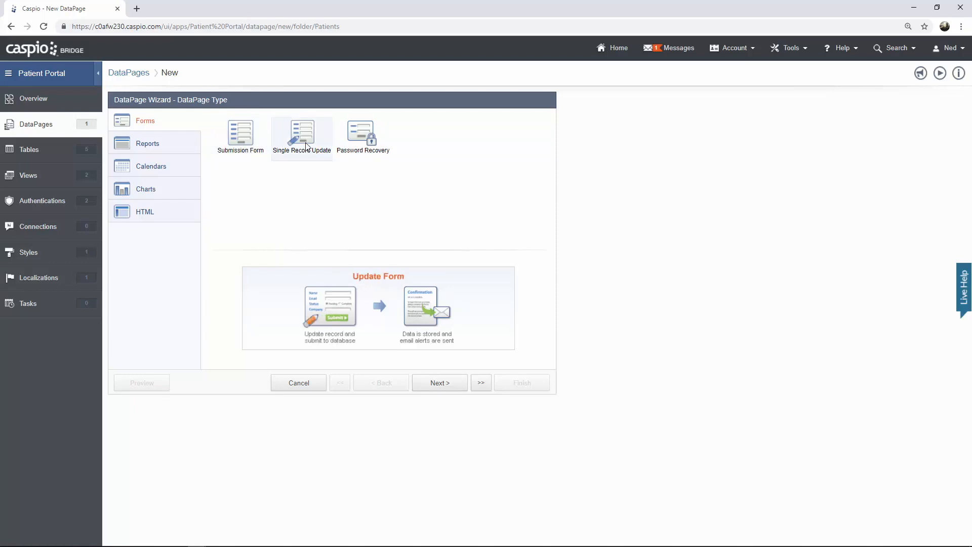
click(439, 384)
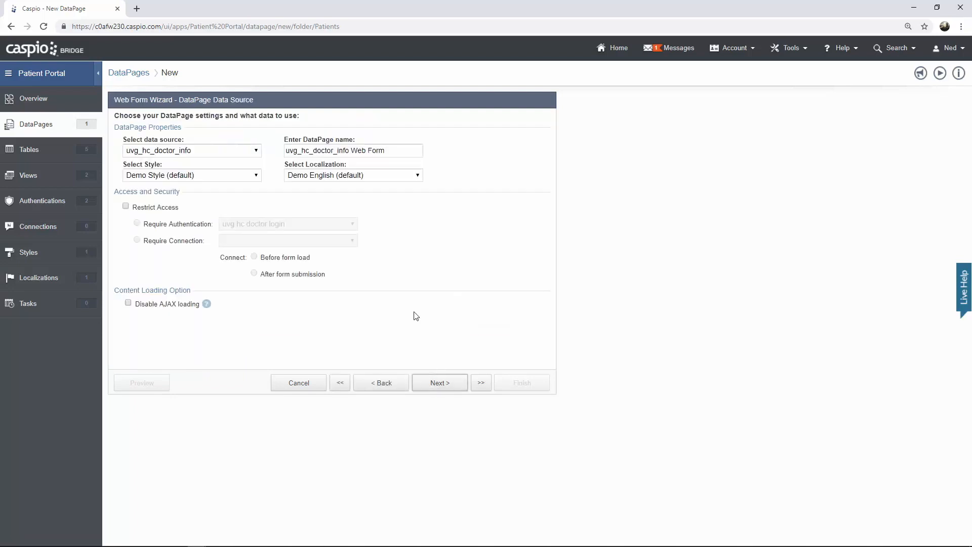
- Use uvg_hc_patient_info as data source, name the page 'Update Profile', and apply Caspio Bootstrap style
click(255, 152)
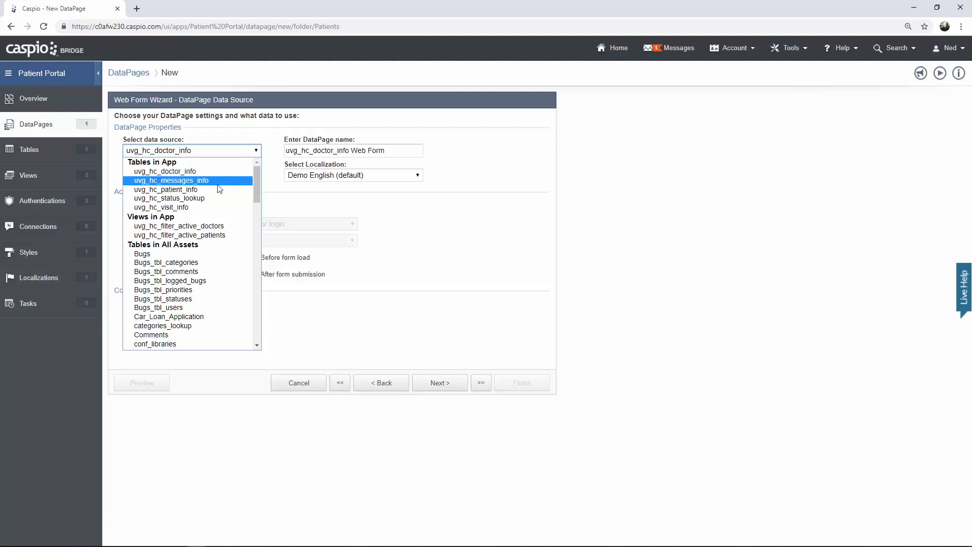
click(167, 189)
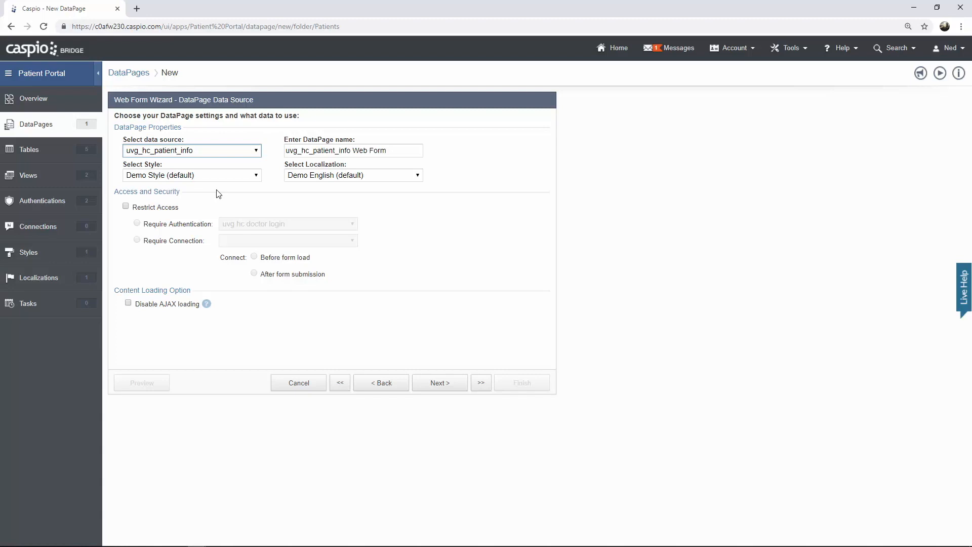
drag(400, 151, 236, 150)
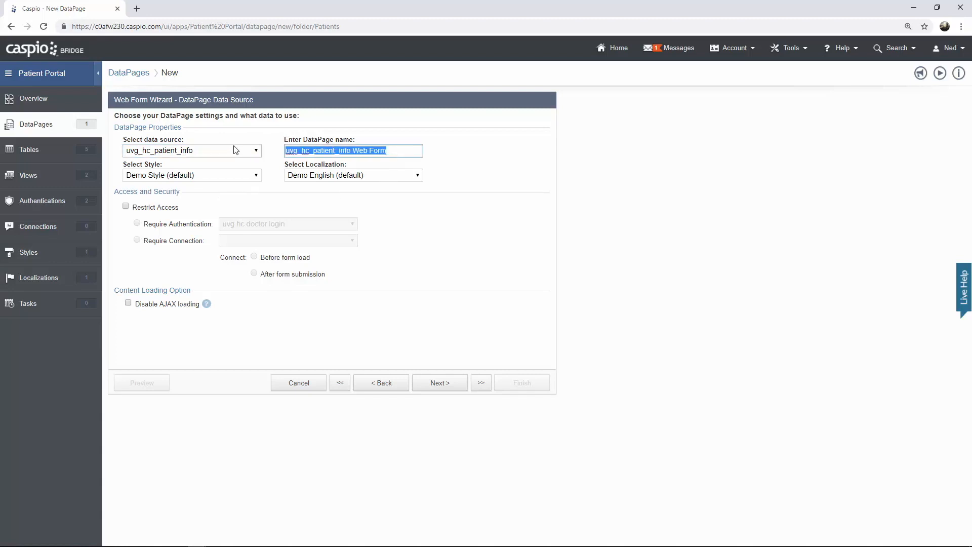
text(Update Profile)
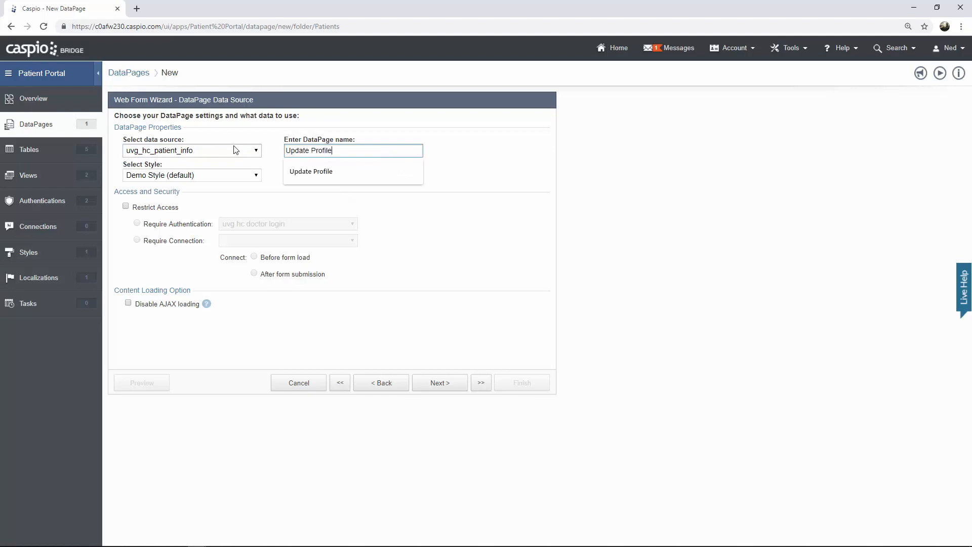
click(227, 175)
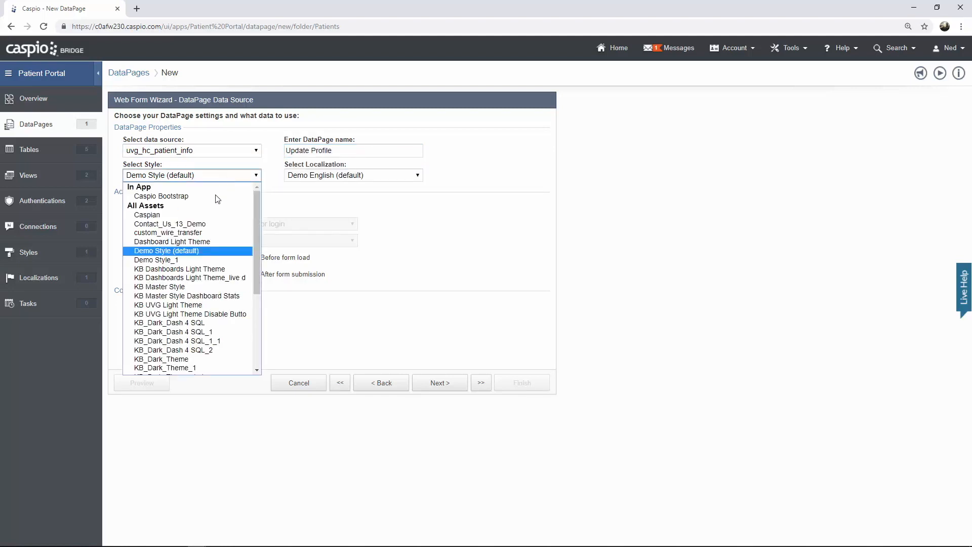
click(200, 197)
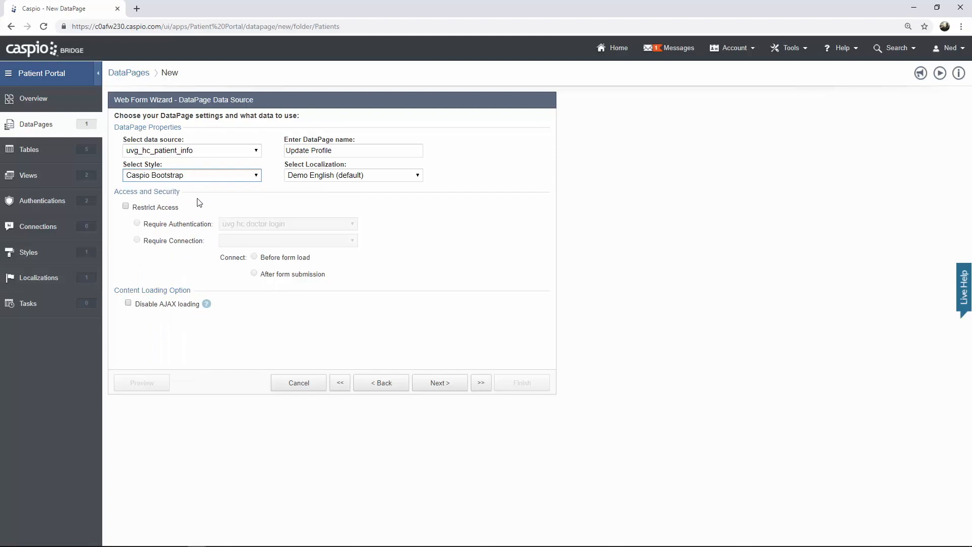
- Restrict access to the page with the uvg hc patient login
click(127, 207)
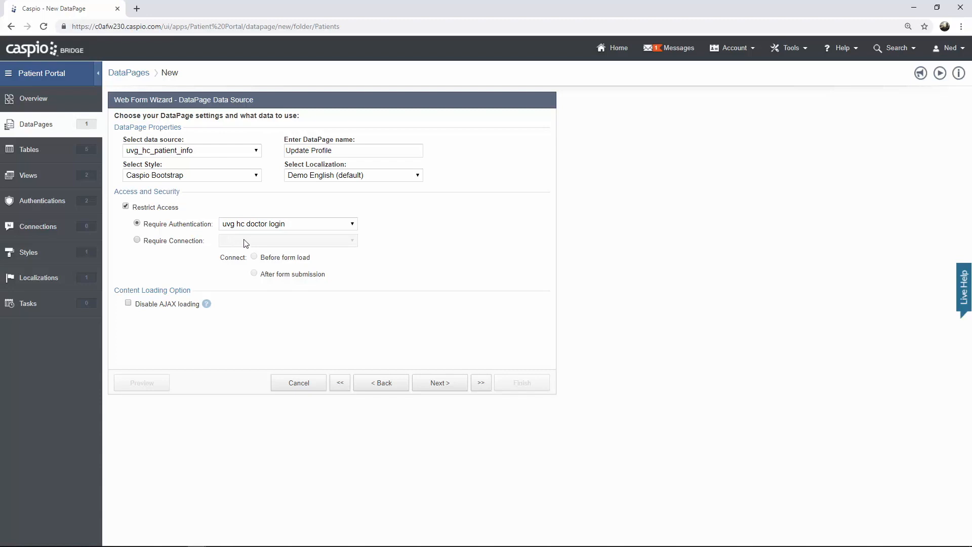
click(257, 229)
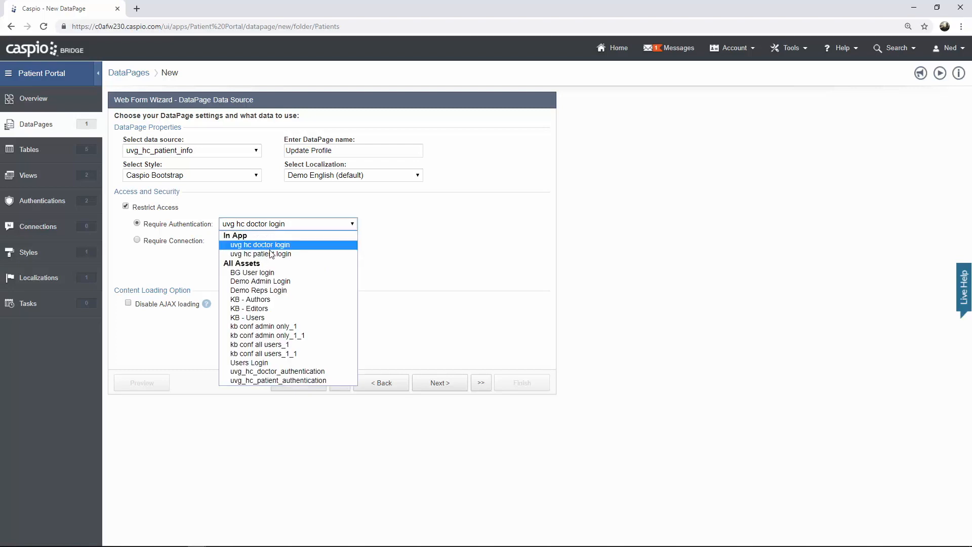
click(271, 254)
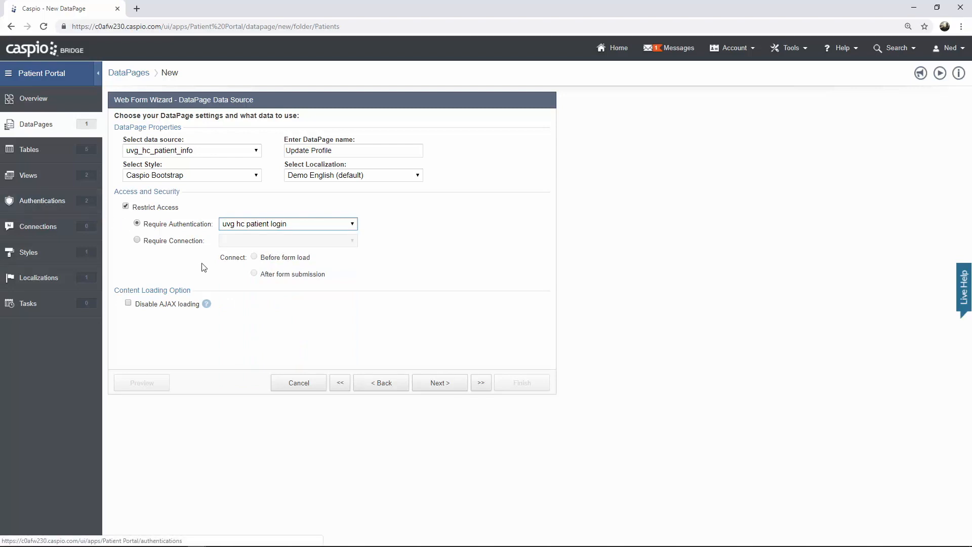
click(425, 383)
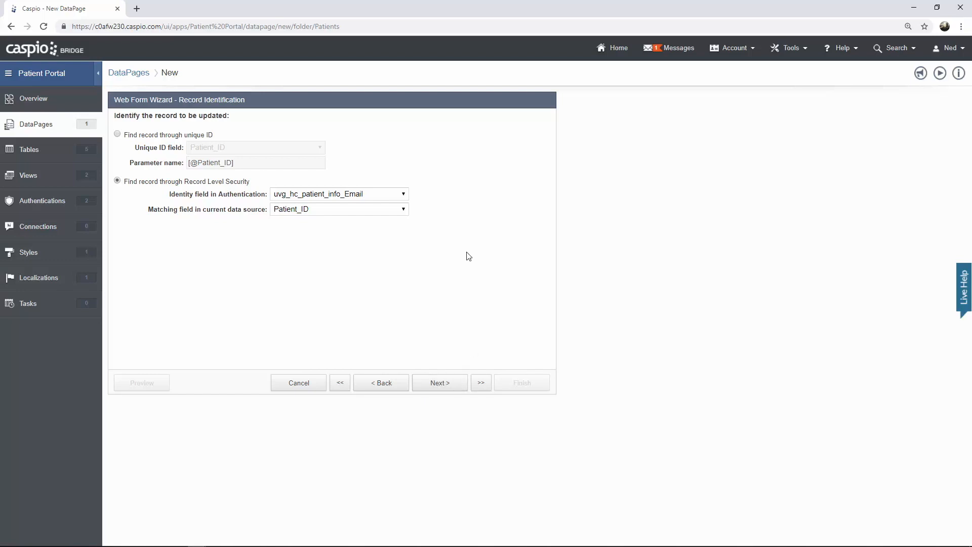
- Set the authentication identity field to uvg_hc_patient_info_Patient_ID, matched against Patient_ID
click(407, 195)
click(390, 204)
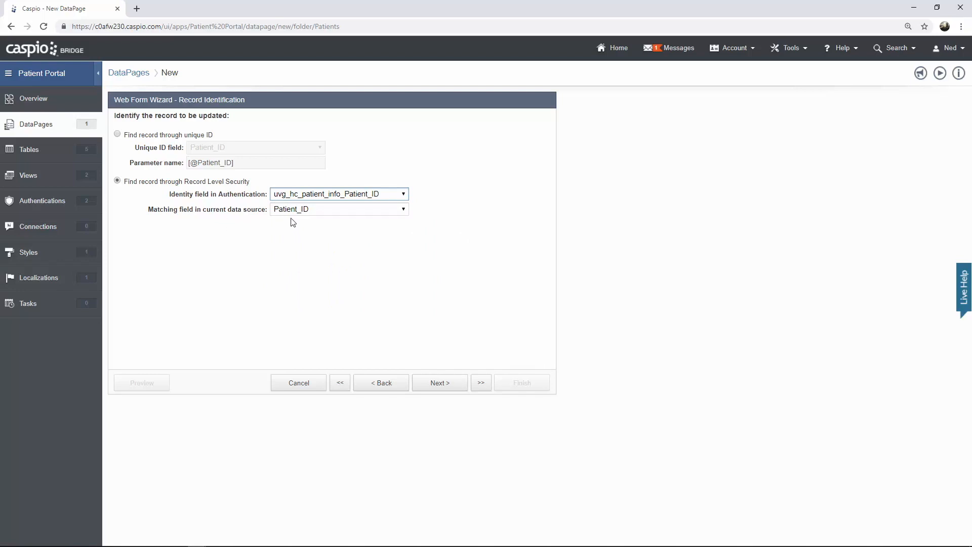
click(449, 385)
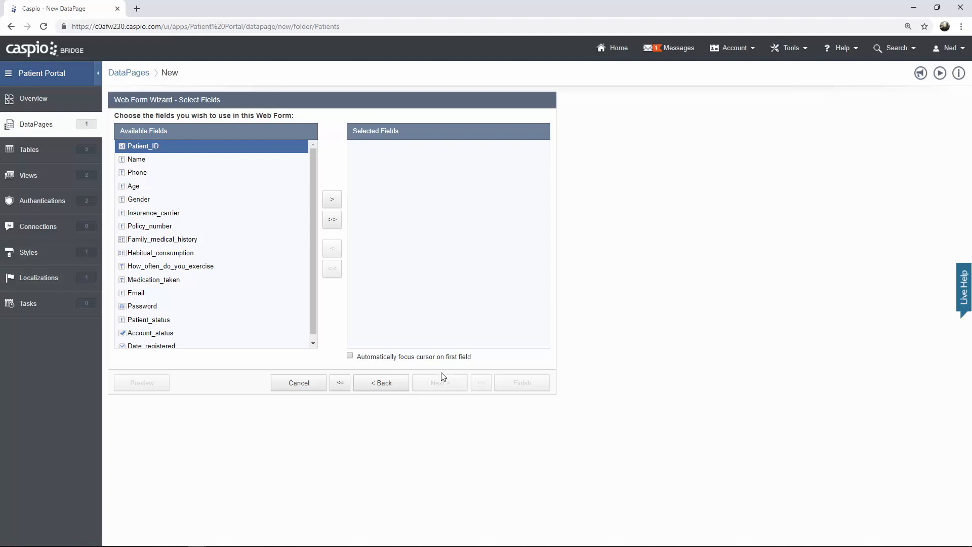
- Add Name, Phone, Age, Gender, Insurance_carrier, Email and Password to the Selected Fields
click(177, 160)
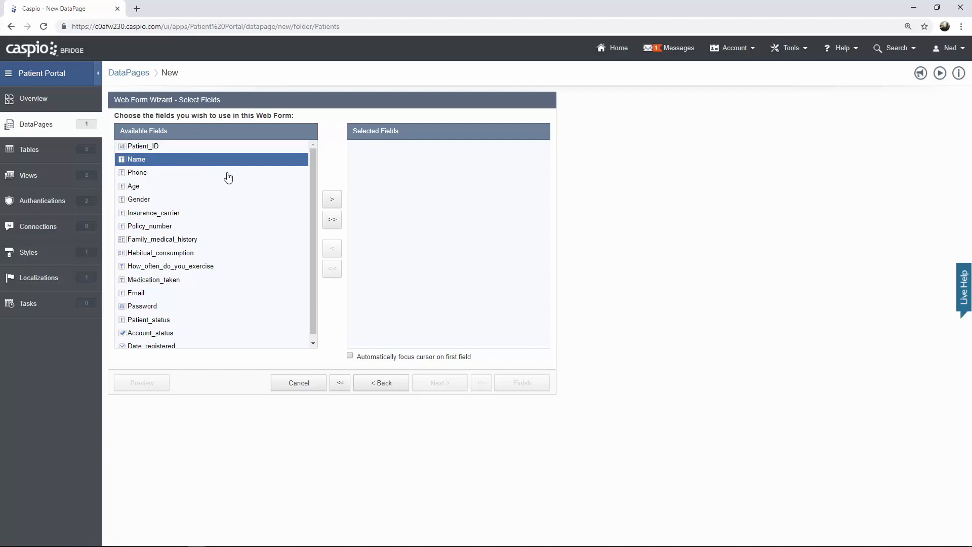
click(329, 200)
click(330, 200)
click(329, 201)
click(329, 200)
click(329, 201)
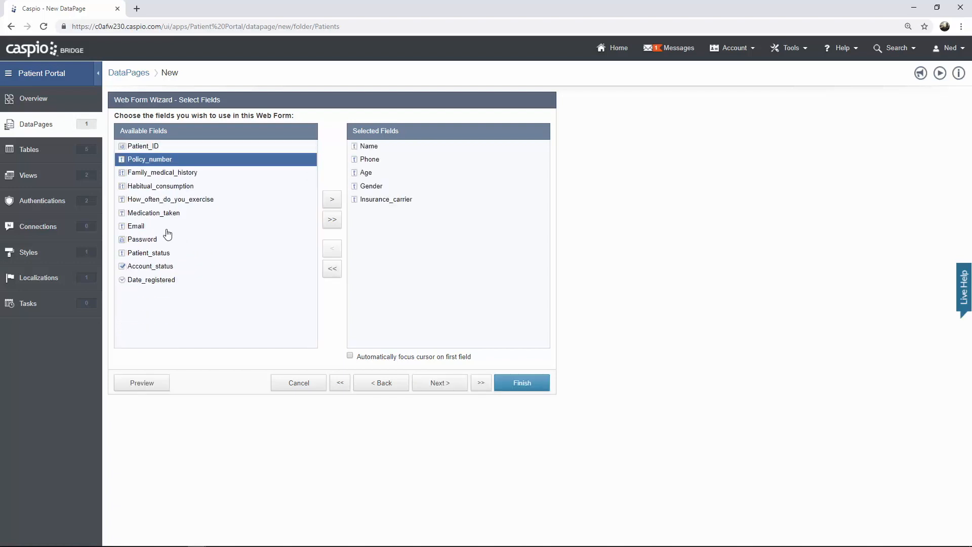
click(167, 227)
click(332, 203)
click(332, 203)
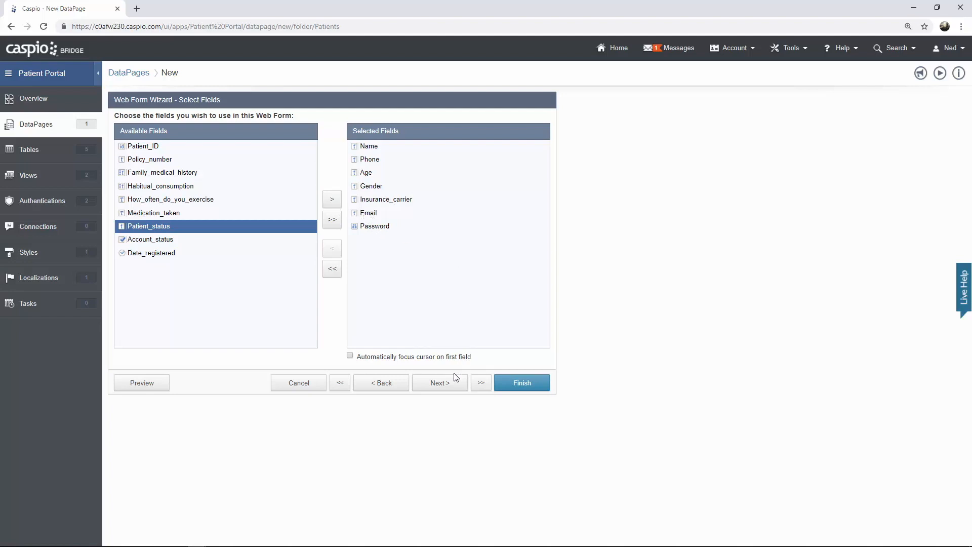
click(447, 387)
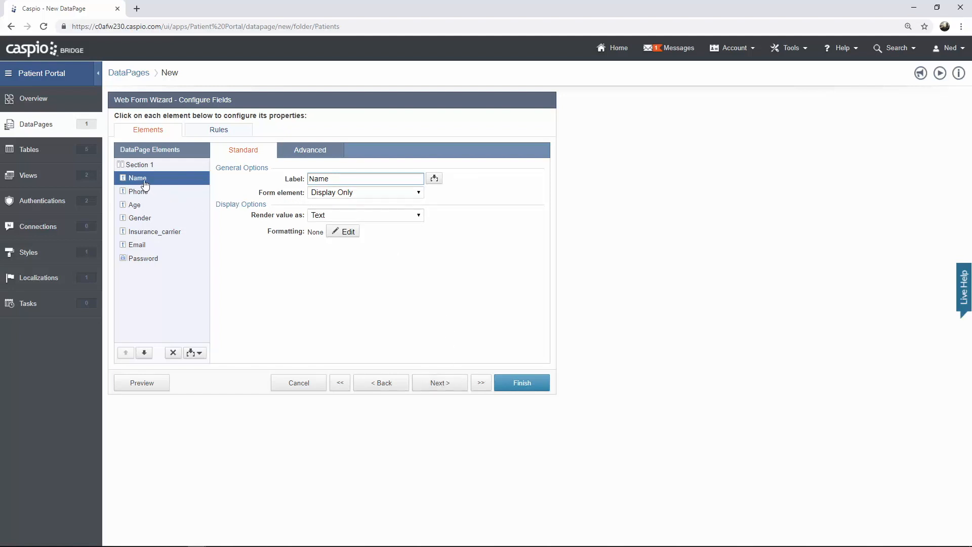
- Make the Name, Phone and Age elements editable Text Fields
click(333, 194)
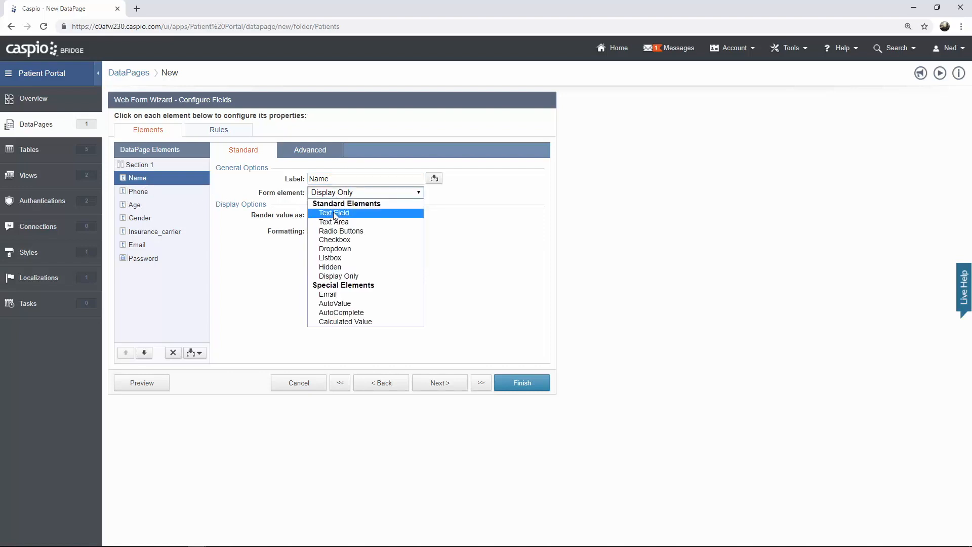
click(334, 214)
click(135, 193)
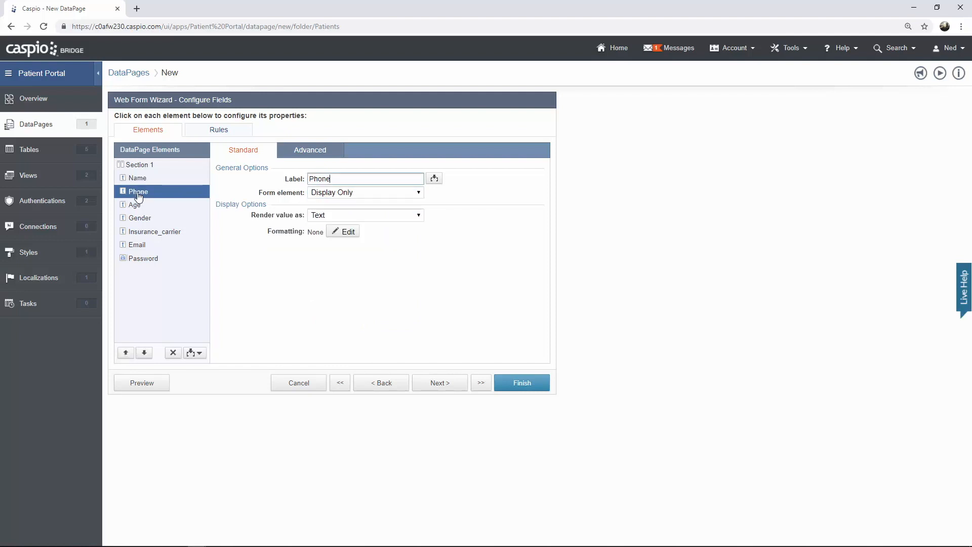
click(328, 195)
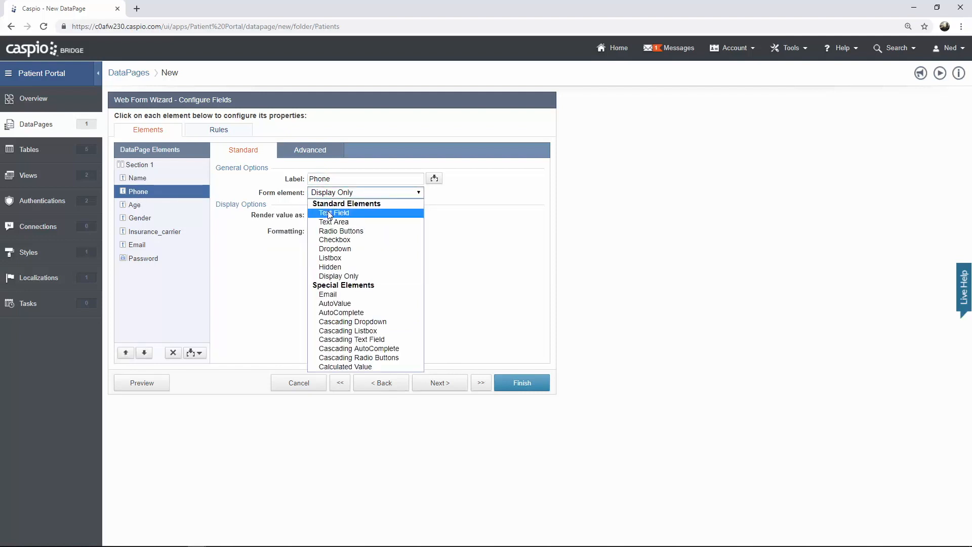
click(330, 213)
click(143, 208)
click(327, 195)
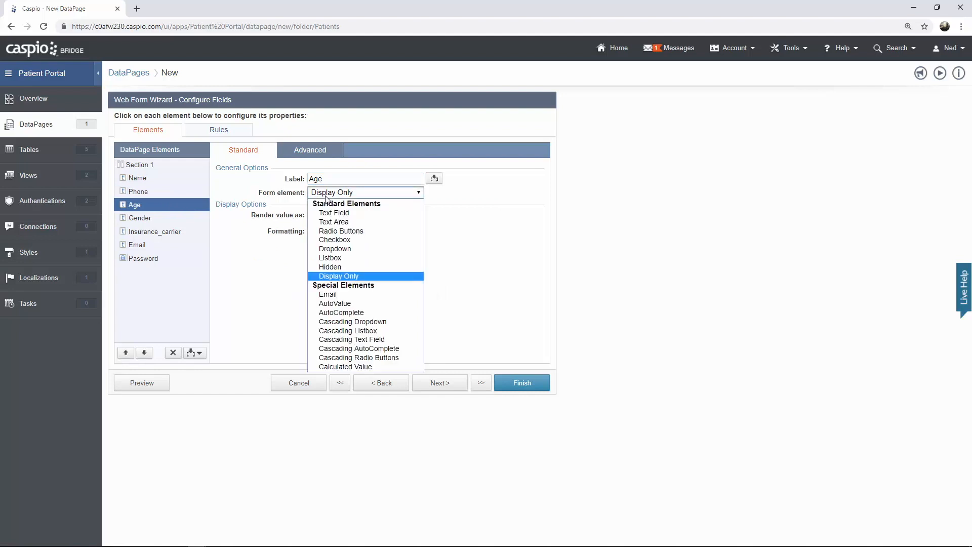
click(330, 214)
- Leave Gender display-only, make Insurance_carrier a Text Field and Email an Email field
click(153, 221)
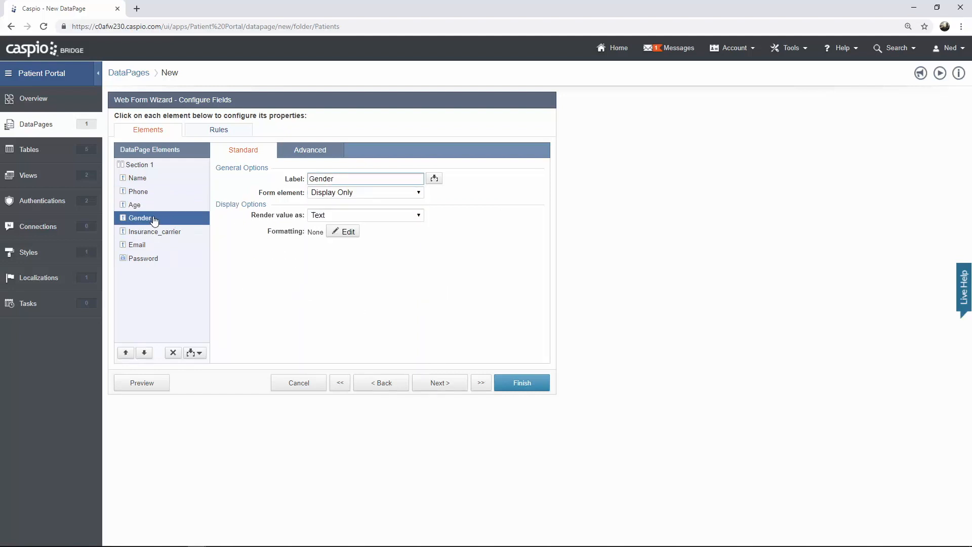
click(157, 233)
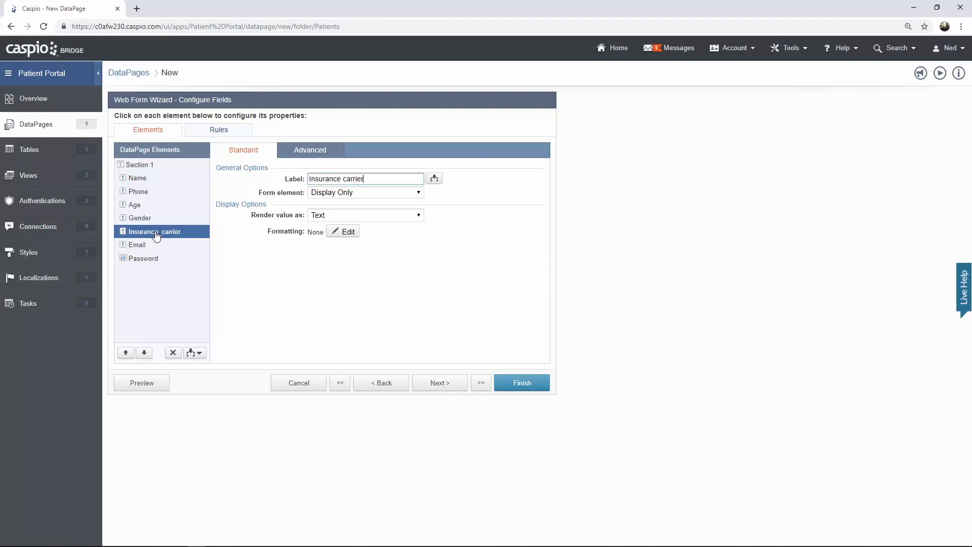
click(333, 196)
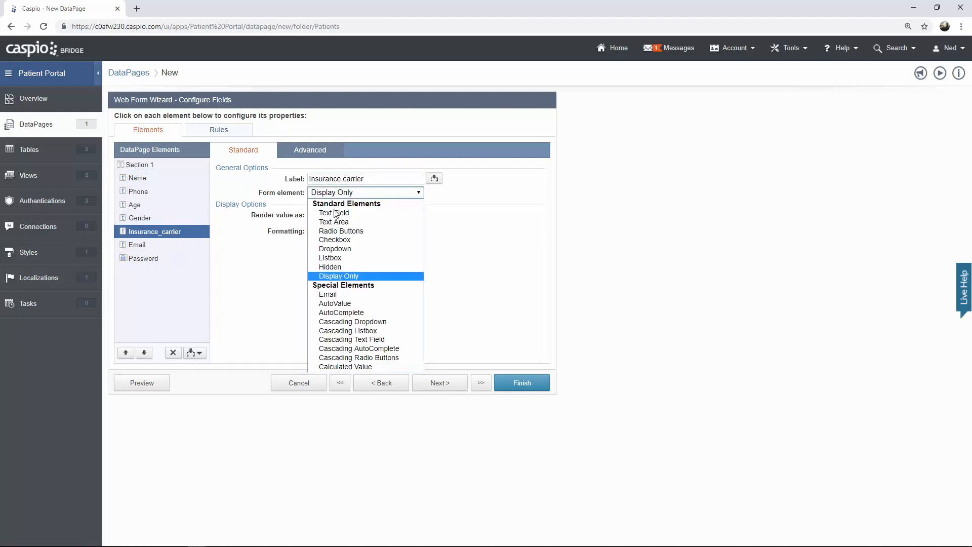
click(334, 213)
click(147, 246)
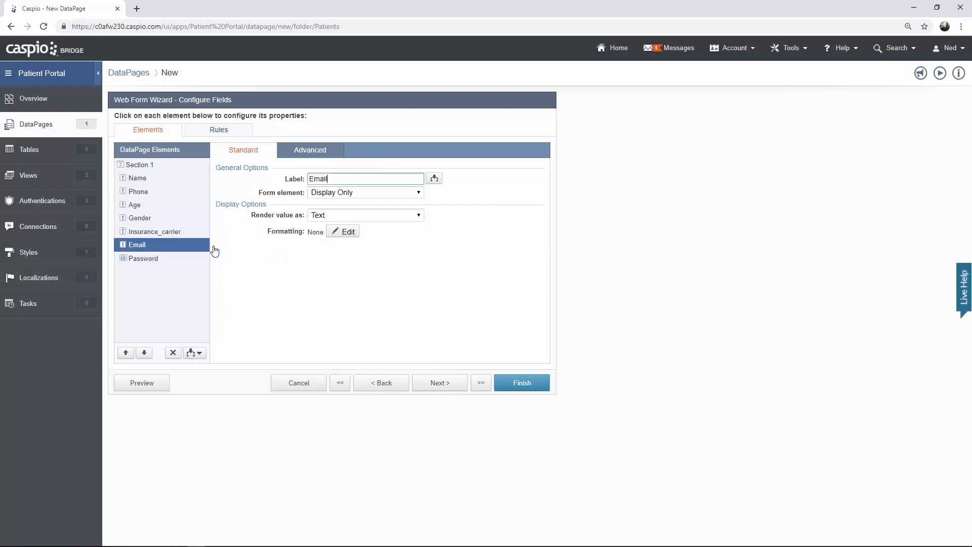
click(332, 192)
click(329, 277)
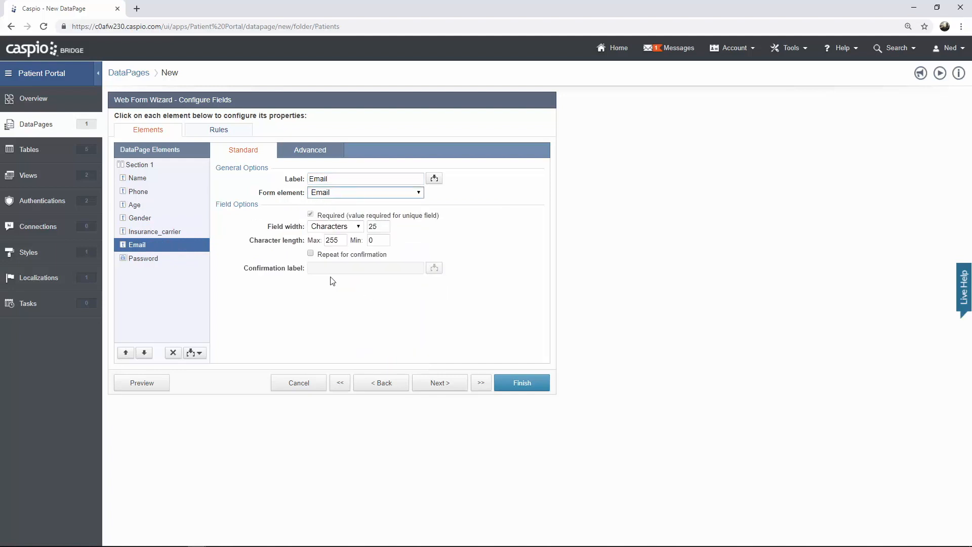
click(177, 261)
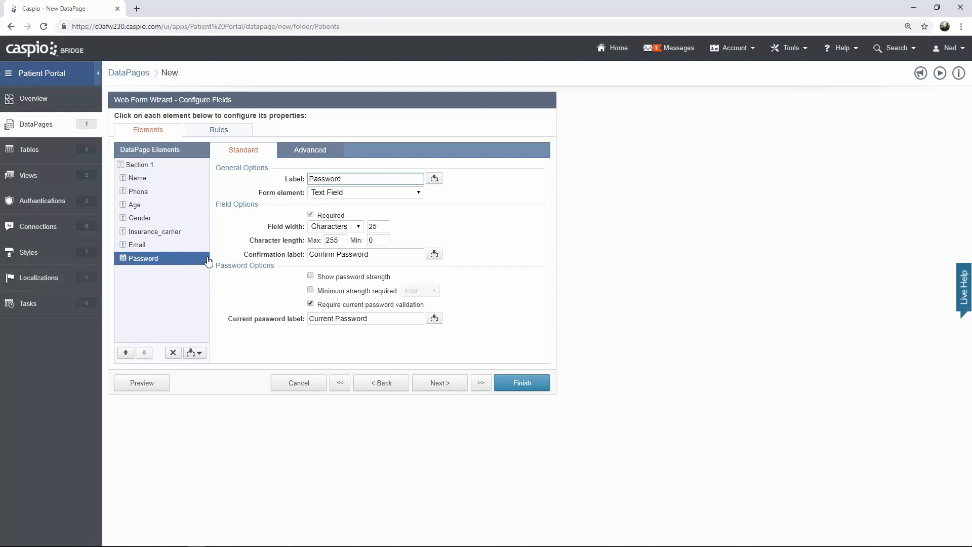
click(155, 388)
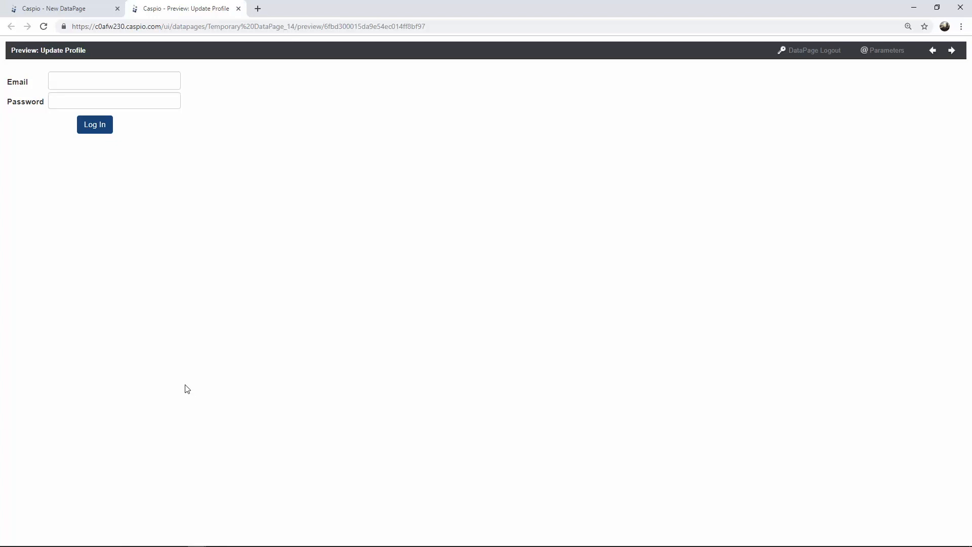
click(162, 80)
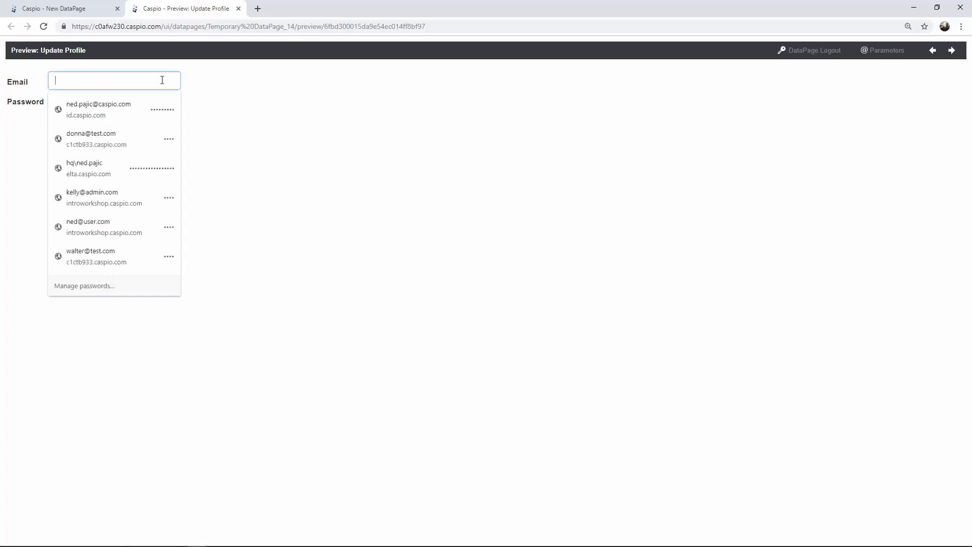
text(john@)
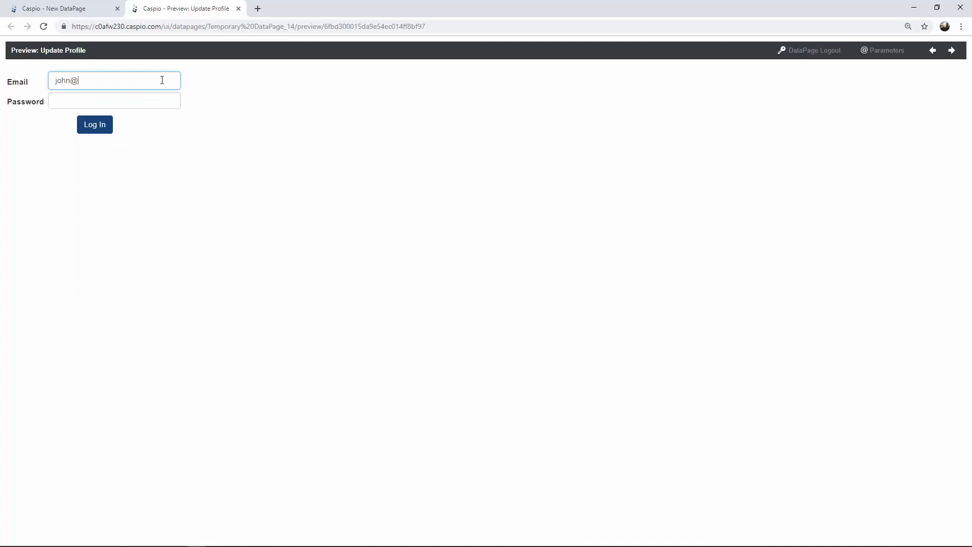
text(pateint)
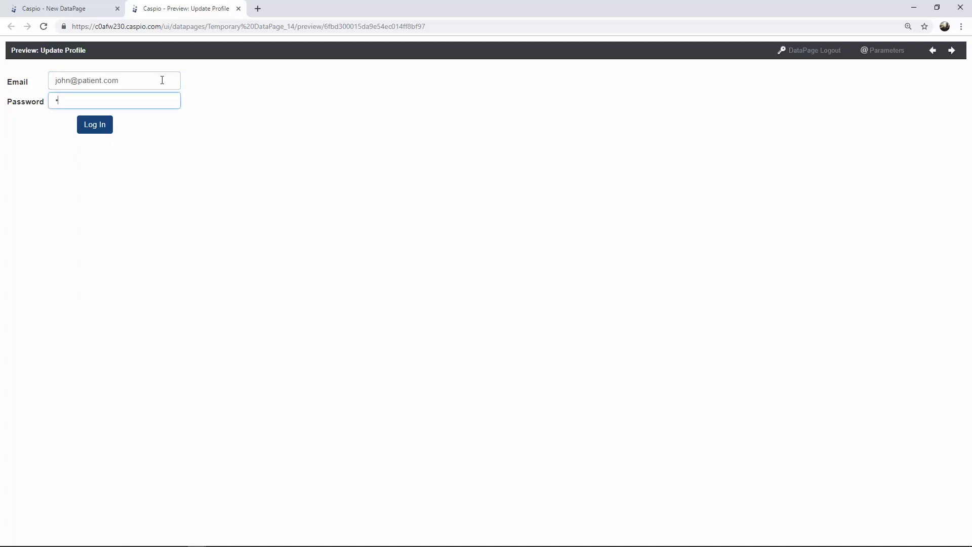
text(234)
key(Return)
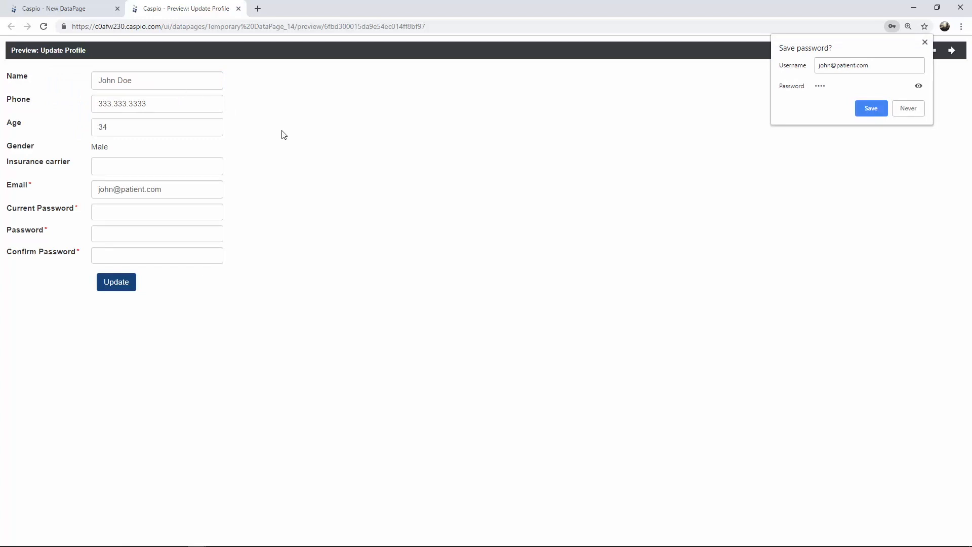
click(858, 108)
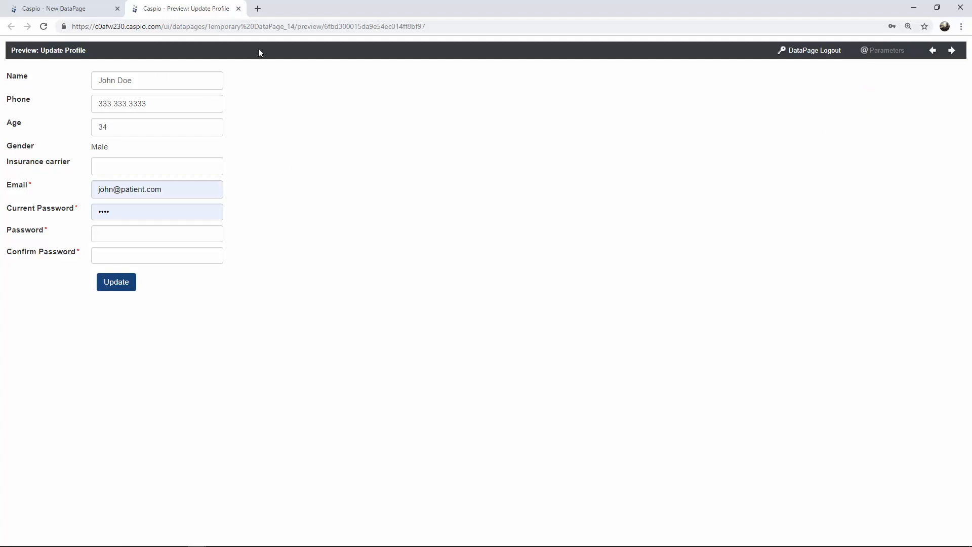
click(238, 9)
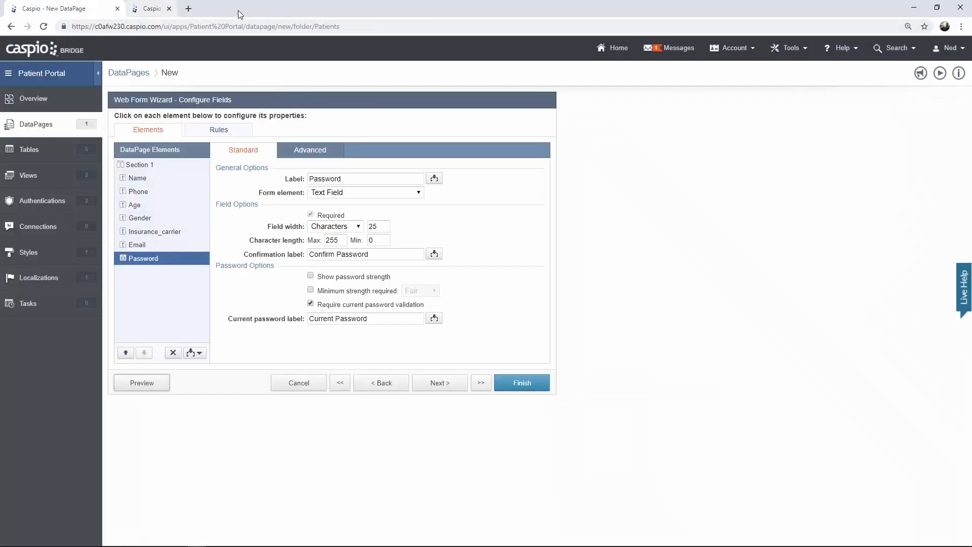
- Finish the wizard so Update Profile is saved in the Patients folder
click(545, 383)
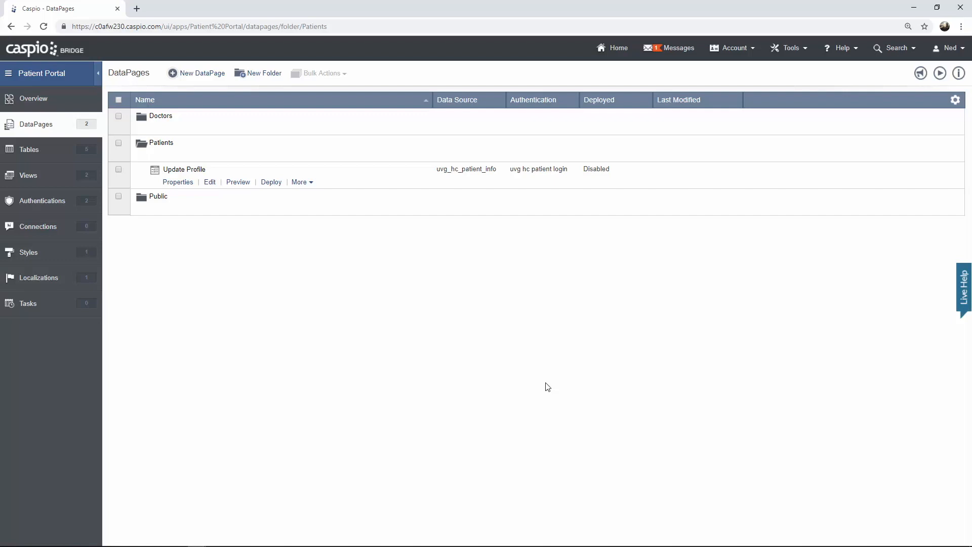
- Create a new Tabular report DataPage and bring up its data source list
click(202, 74)
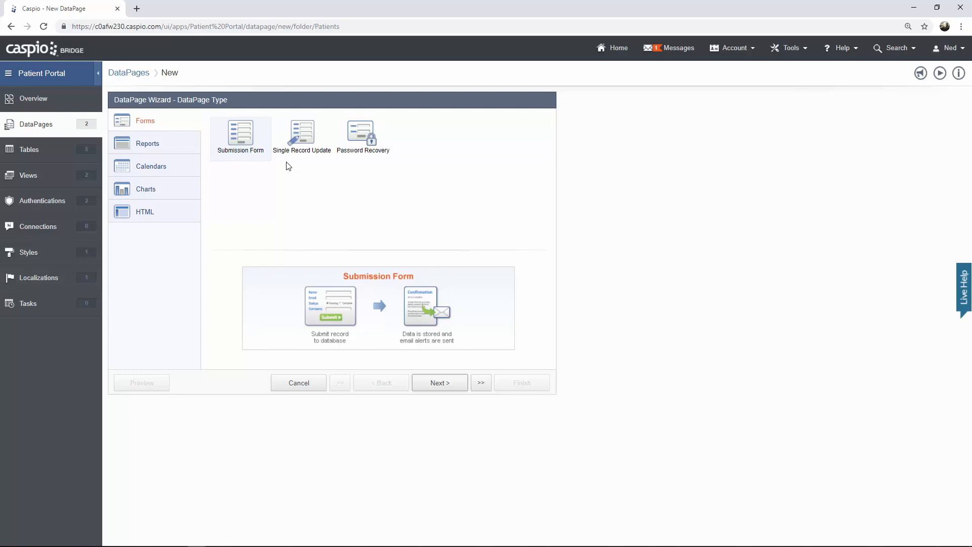
click(193, 151)
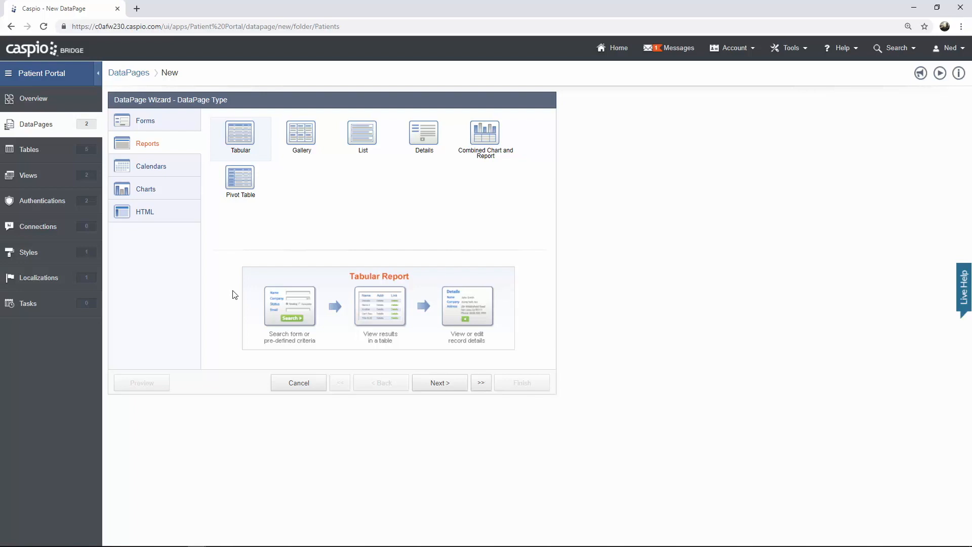
click(434, 388)
click(256, 155)
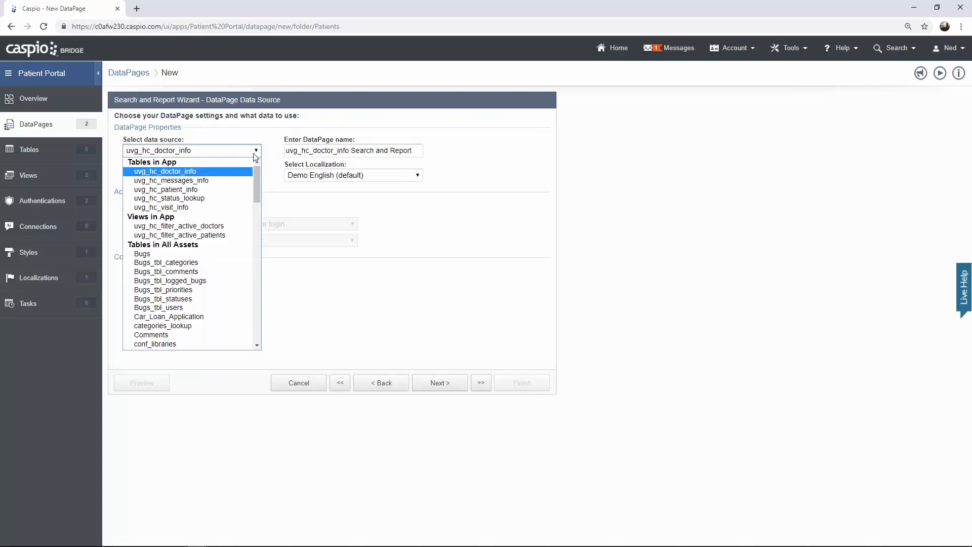
- Base the report on uvg_hc_visit_info, name it 'Prior Visits', and use the Caspio Bootstrap style
click(212, 207)
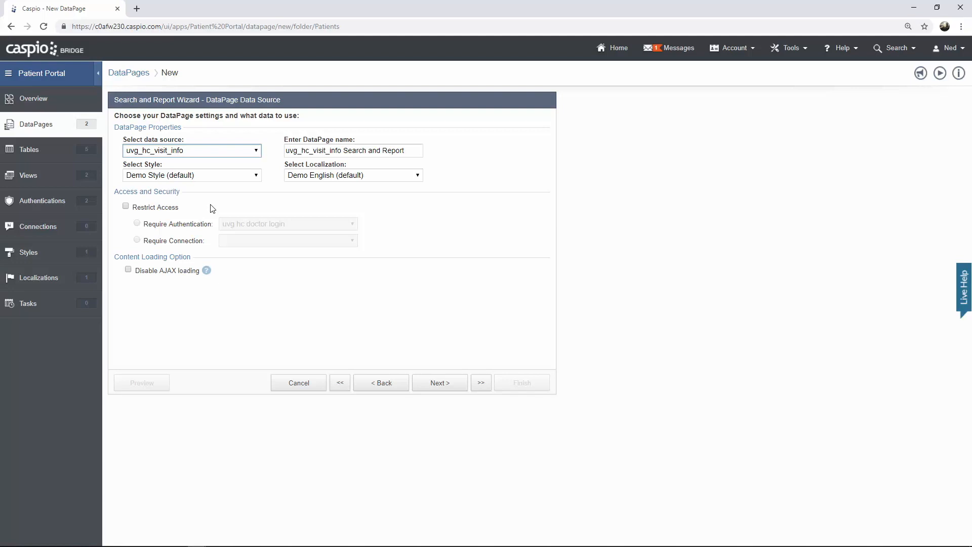
drag(409, 150, 238, 152)
text(Prior Visits)
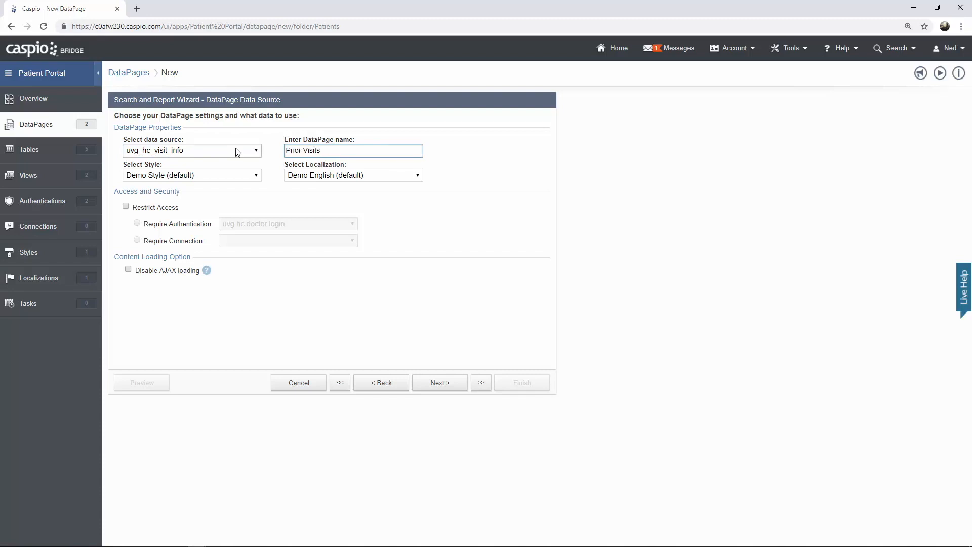
click(229, 175)
click(218, 193)
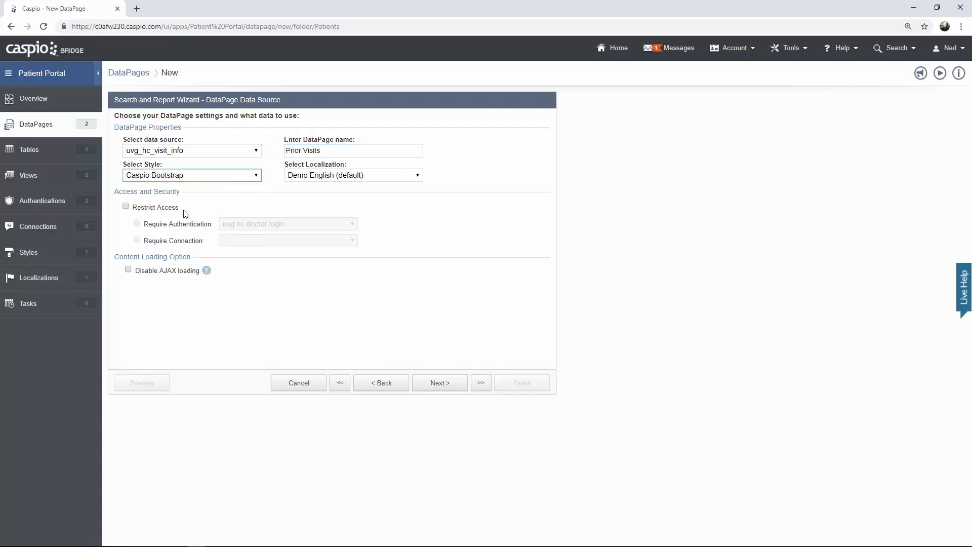
- Restrict access to users of the uvg hc patient login
click(127, 208)
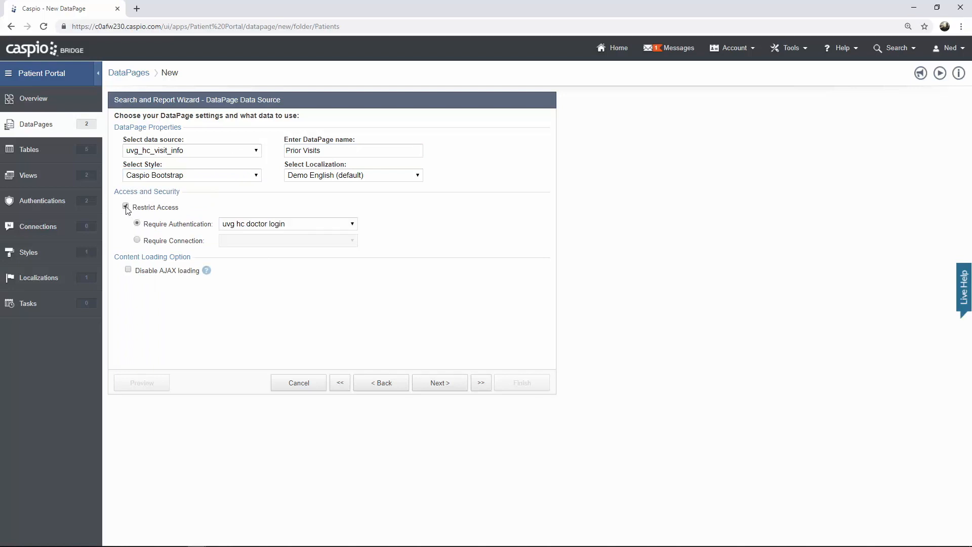
click(256, 228)
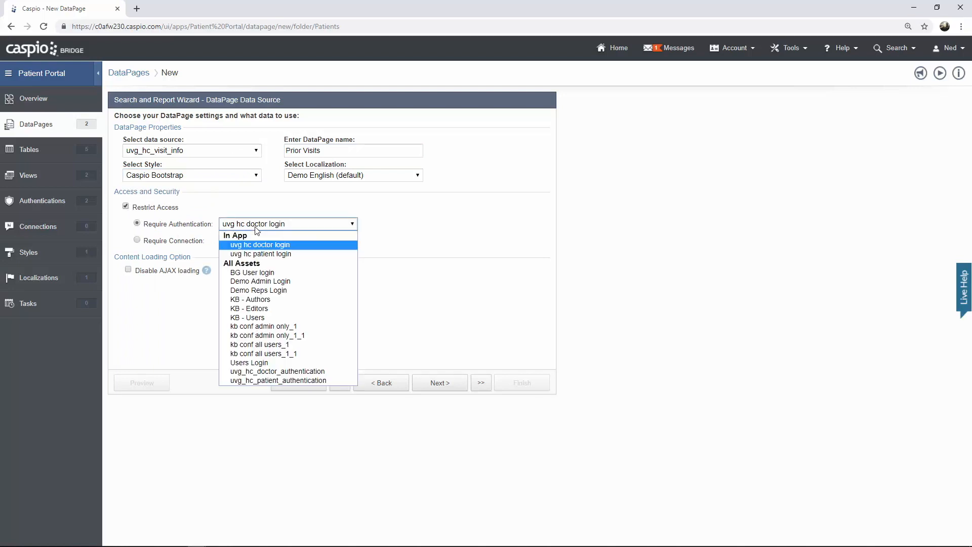
click(272, 253)
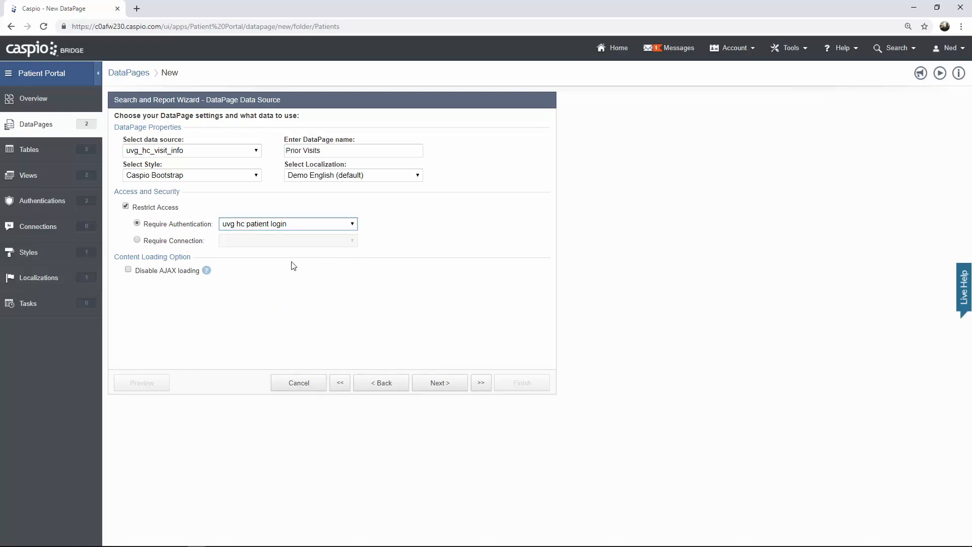
- Filter on pre-defined criteria, showing only records whose Patient_ID matches the logged-in patient
click(442, 385)
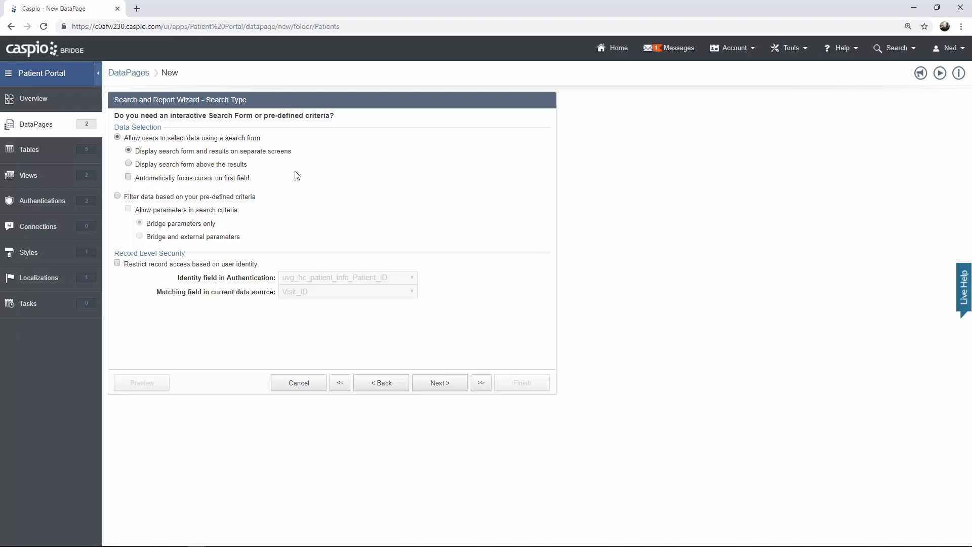
click(118, 197)
click(118, 263)
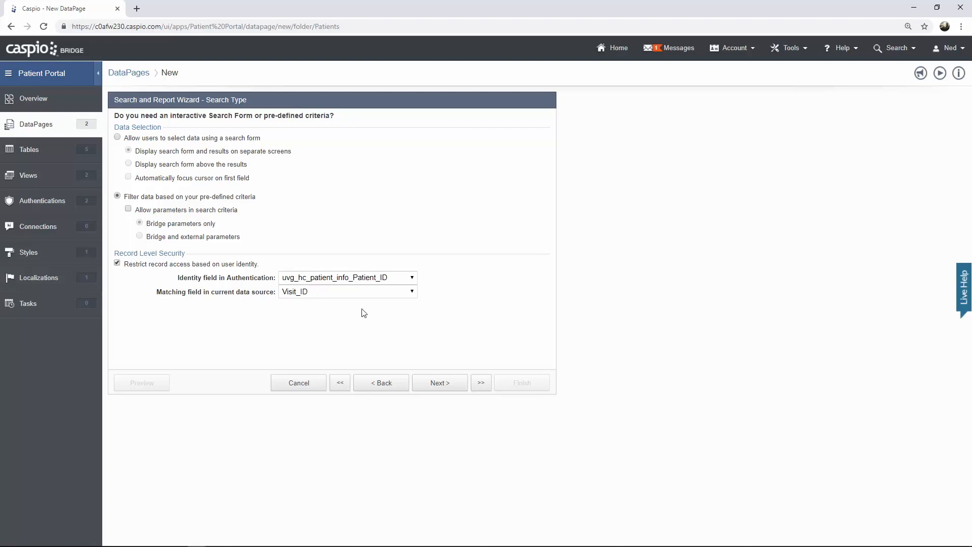
click(336, 292)
click(329, 320)
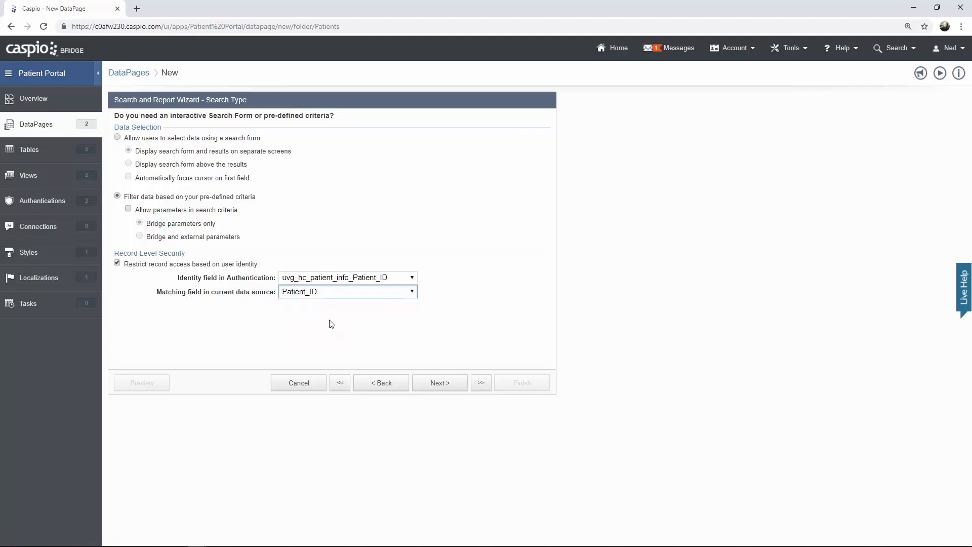
click(437, 384)
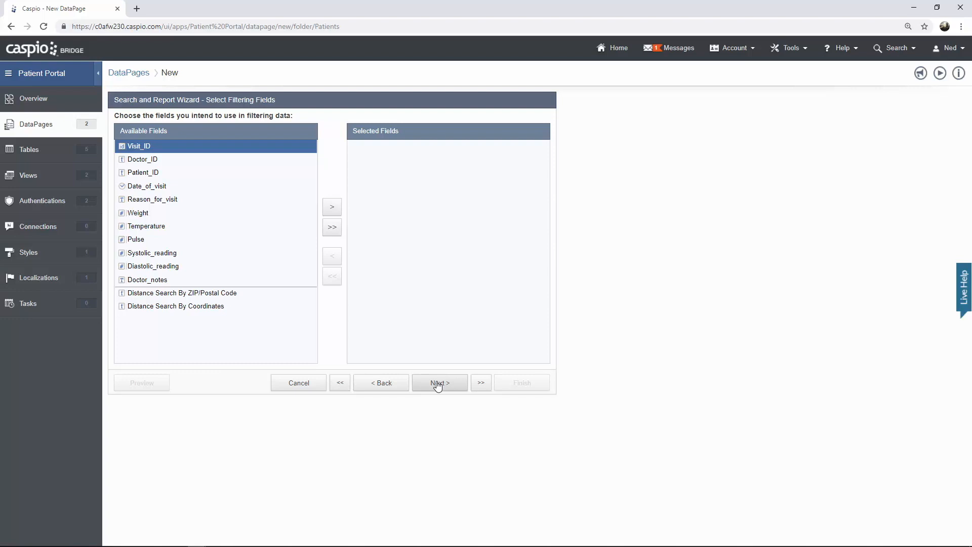
- With no filter fields, show Date_of_visit, Reason_for_visit, the vital readings and Doctor_ID in results
click(437, 385)
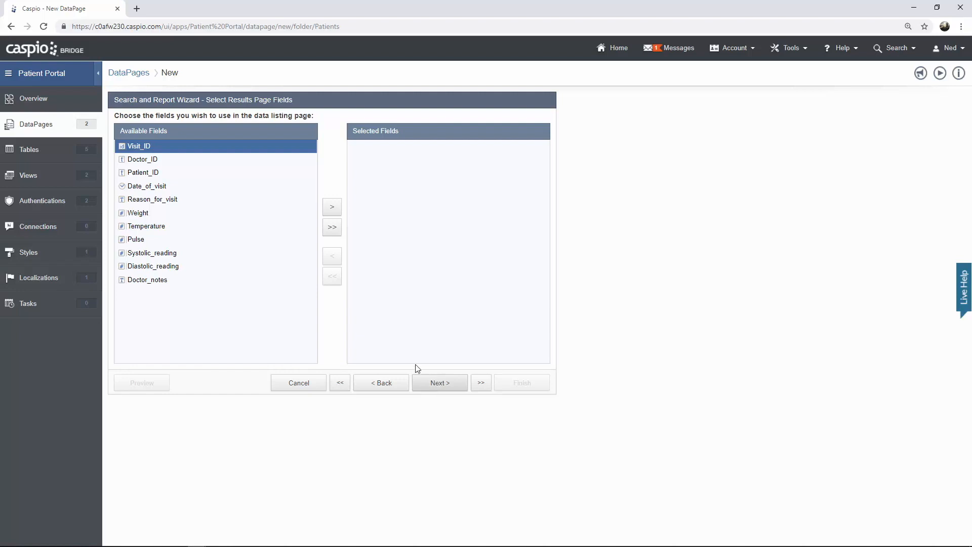
click(194, 190)
click(332, 208)
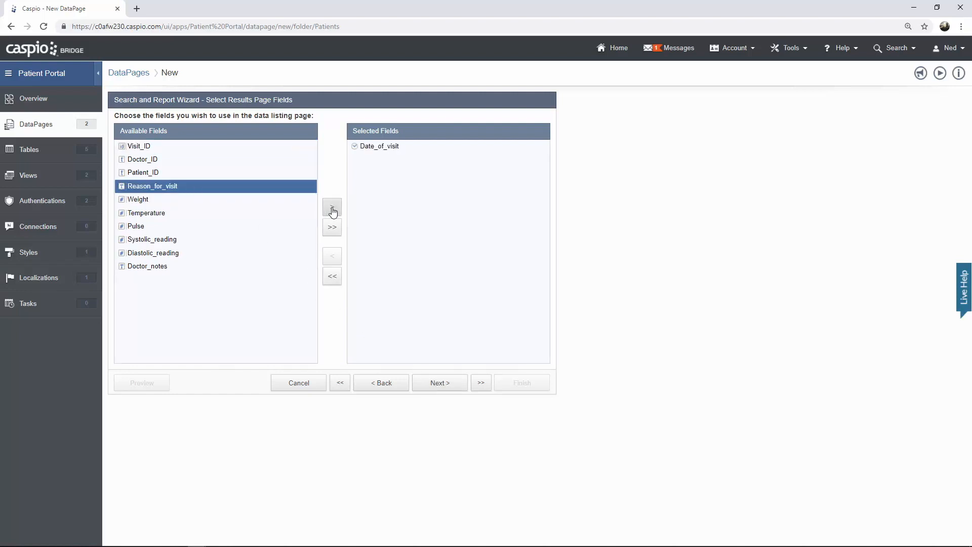
click(332, 209)
click(332, 209)
click(333, 208)
click(332, 209)
click(332, 209)
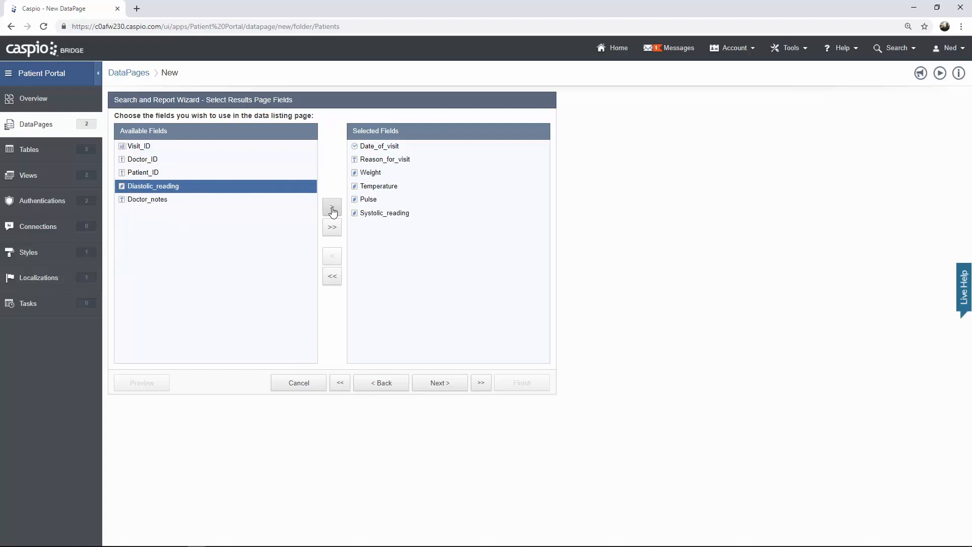
click(333, 209)
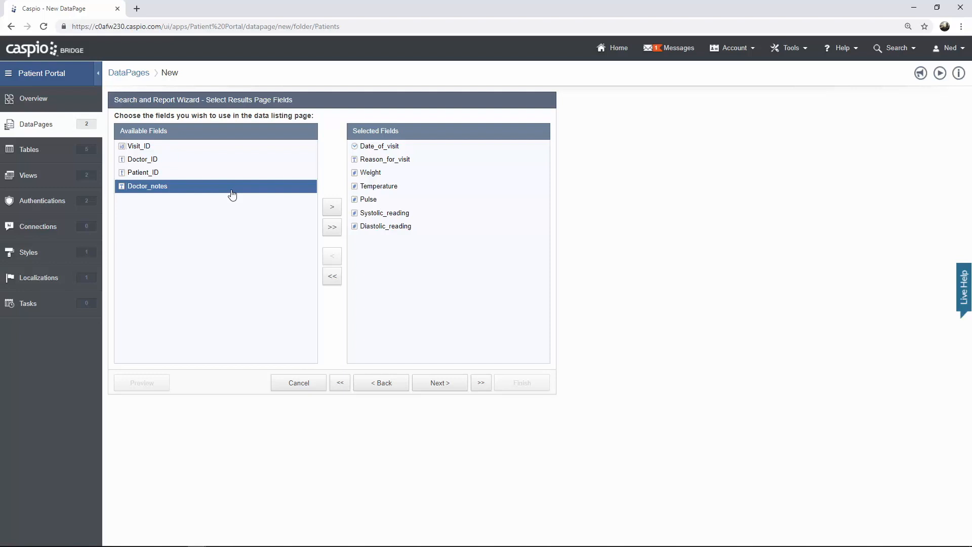
click(169, 161)
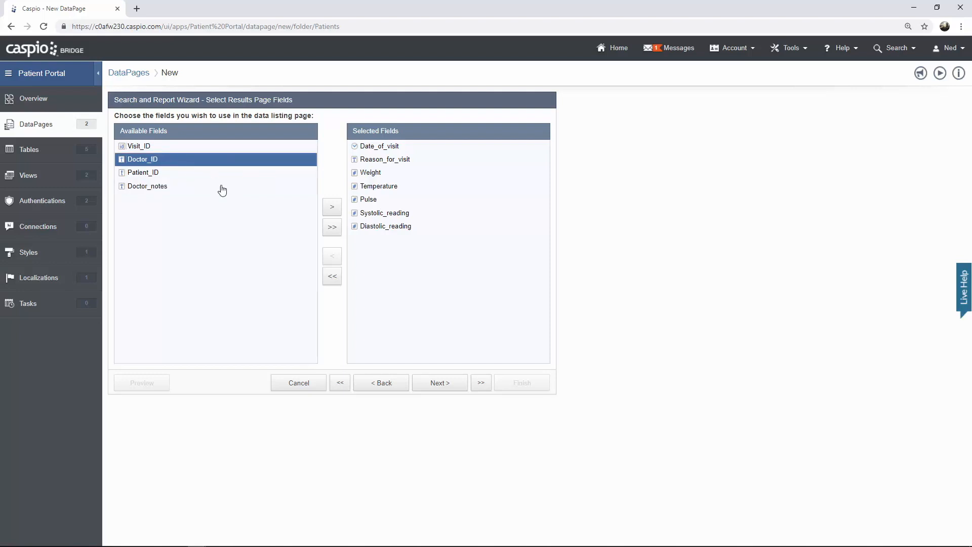
click(330, 210)
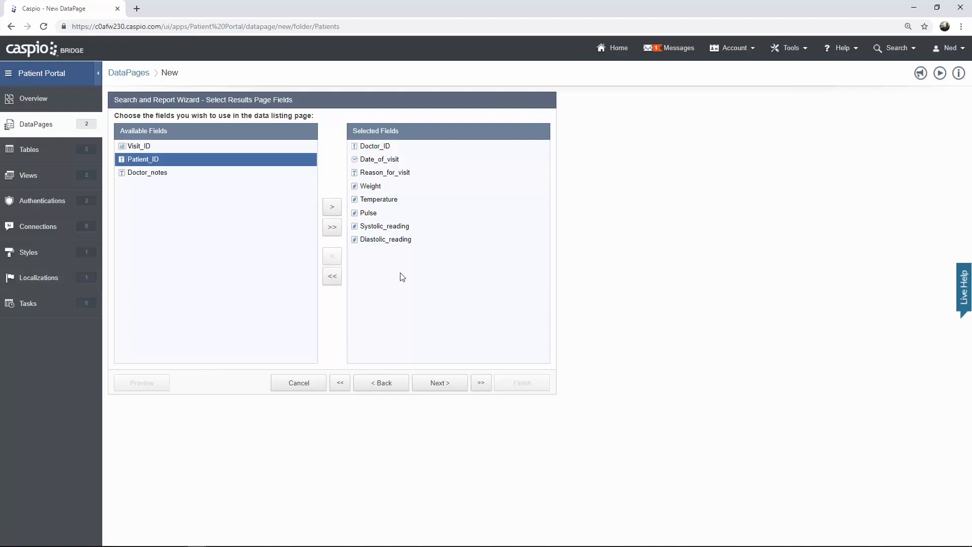
click(438, 383)
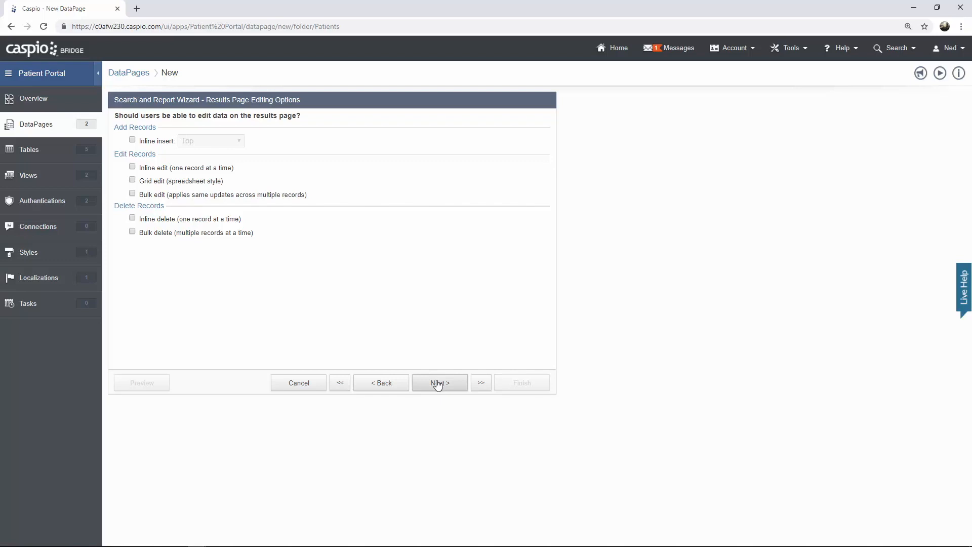
- Insert a Totals & Aggregation element on the results page
click(438, 383)
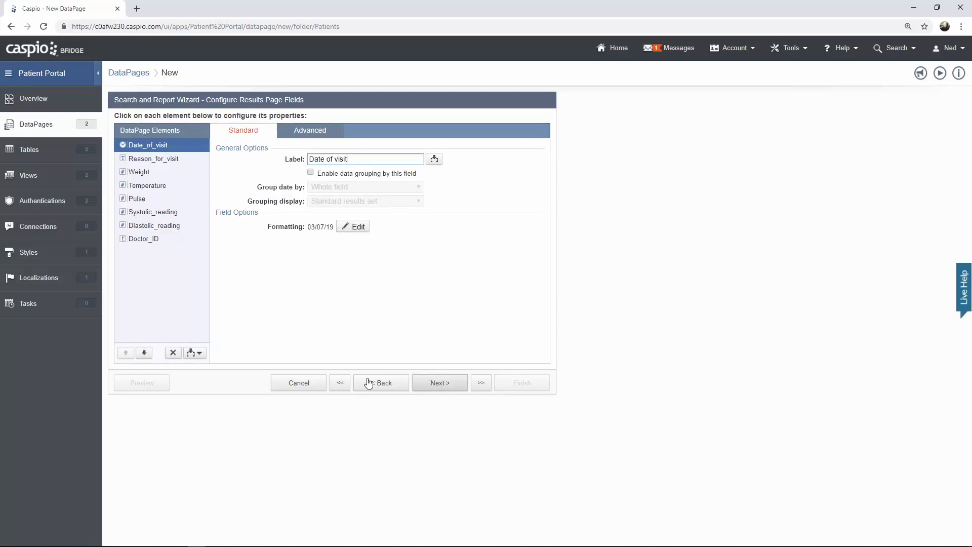
click(200, 353)
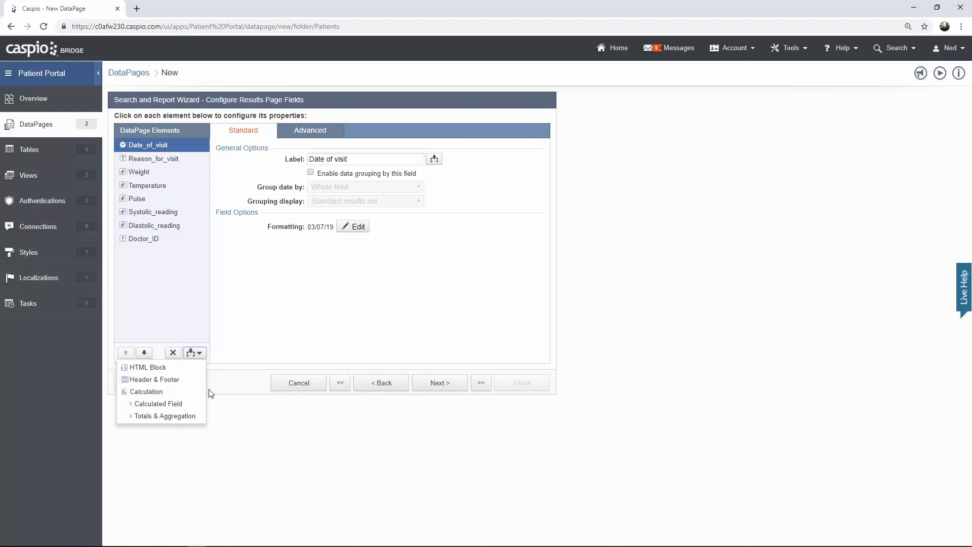
click(195, 417)
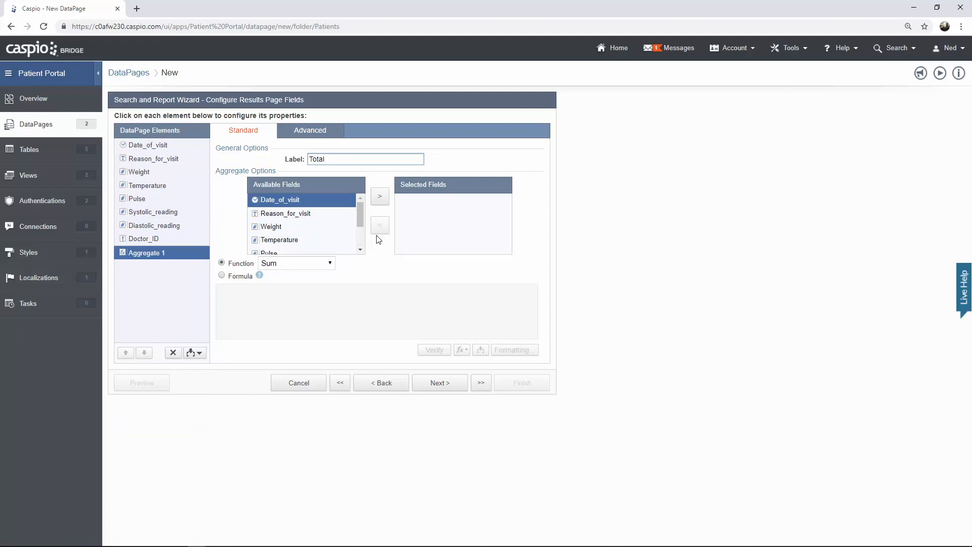
- Average Weight, Temperature, Pulse, Systolic_reading and Diastolic_reading in the total row
scroll(361, 211, down, 1)
click(323, 211)
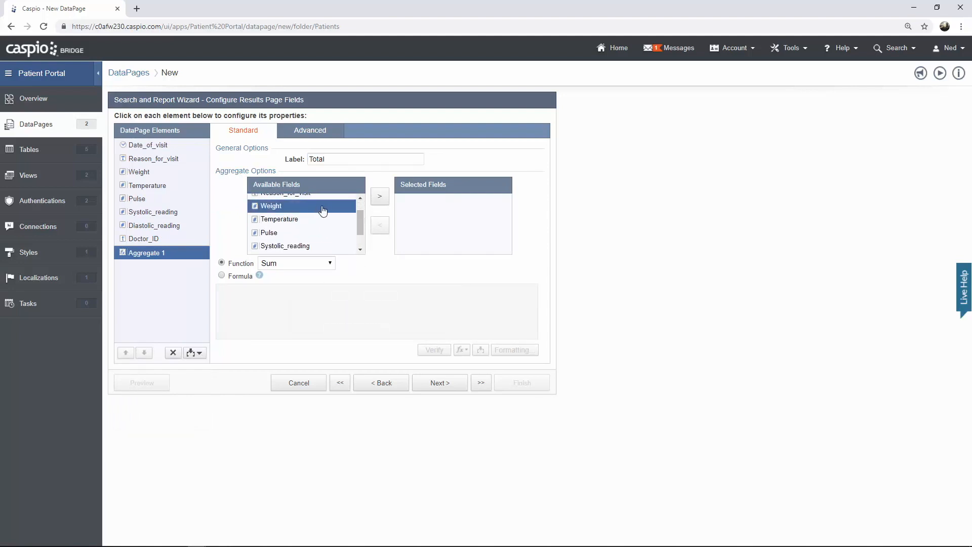
click(379, 196)
click(379, 197)
click(379, 197)
click(380, 197)
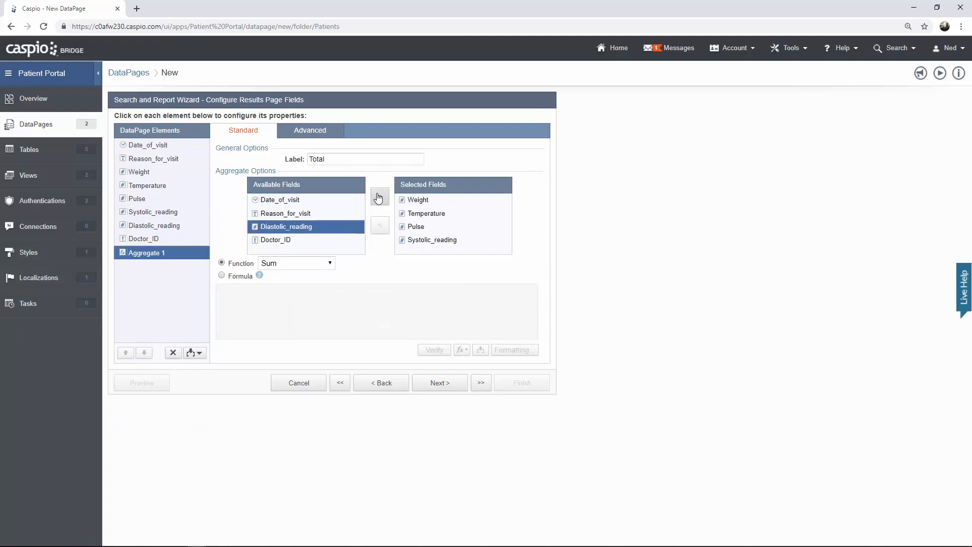
click(378, 198)
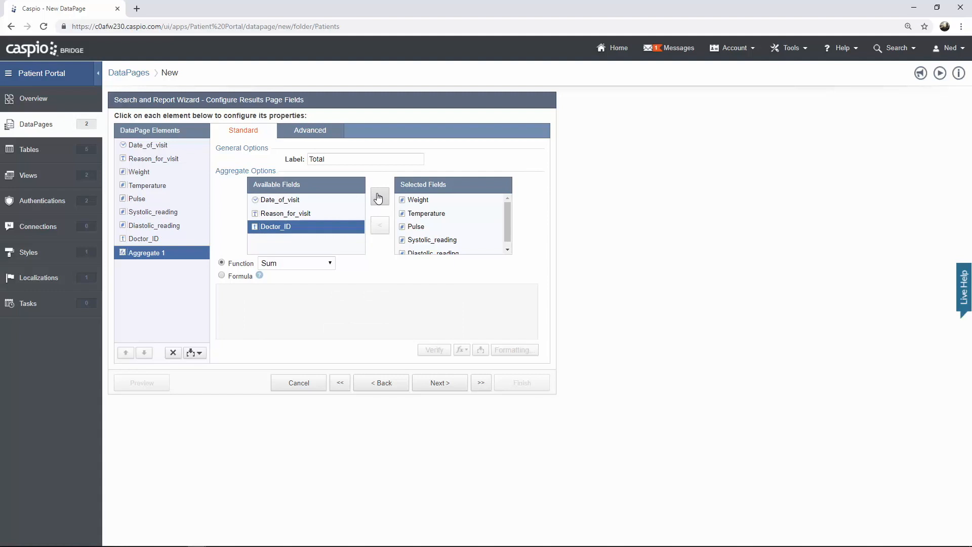
click(331, 263)
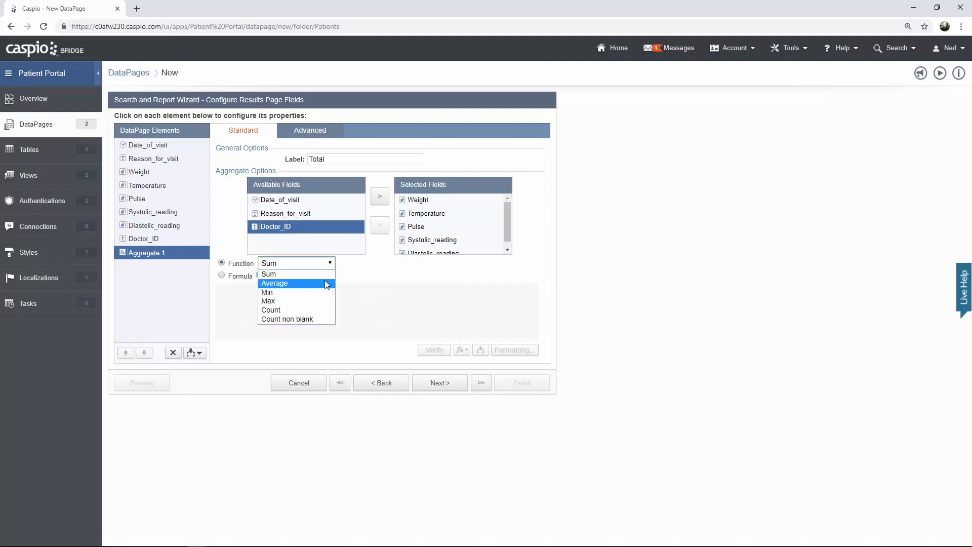
click(327, 284)
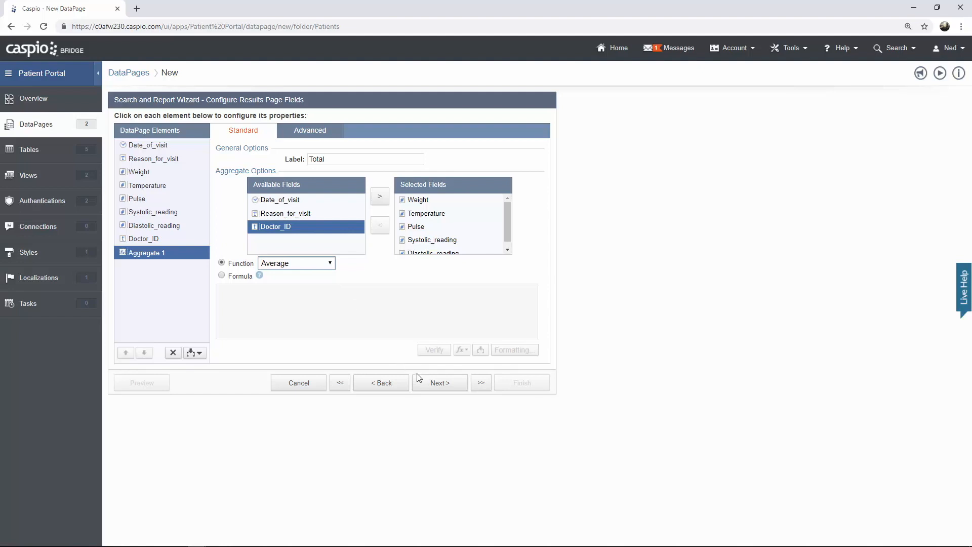
click(424, 384)
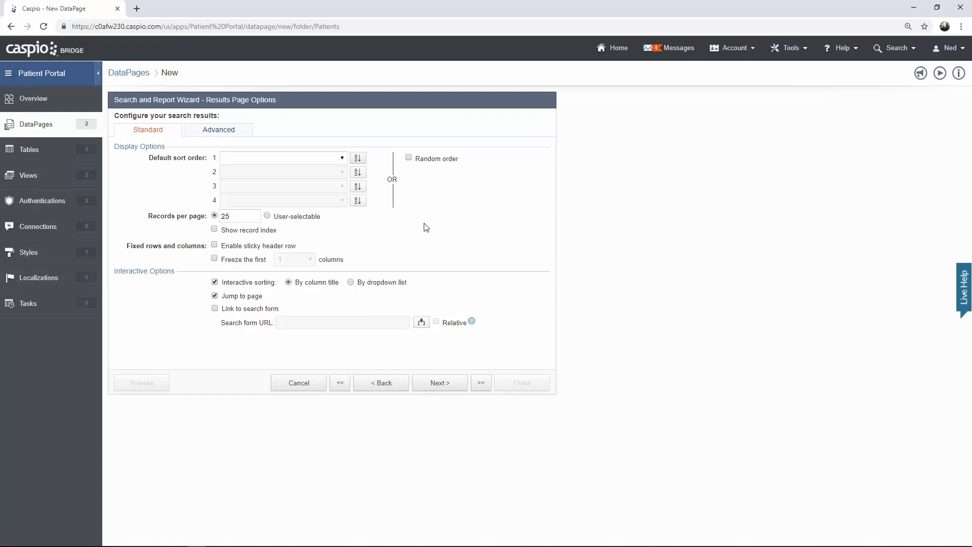
click(447, 387)
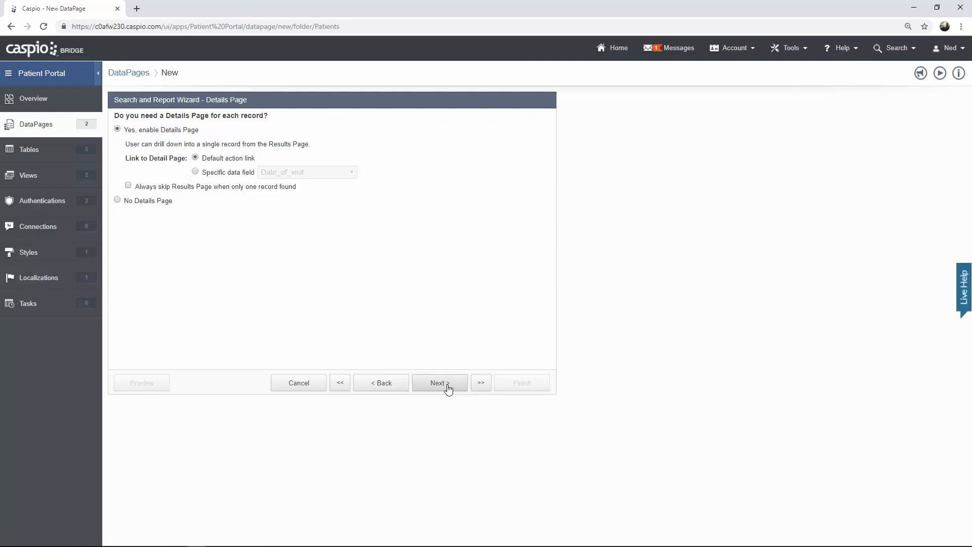
- Choose No Details Page, preview the Prior Visits report, then finish and save it
click(166, 209)
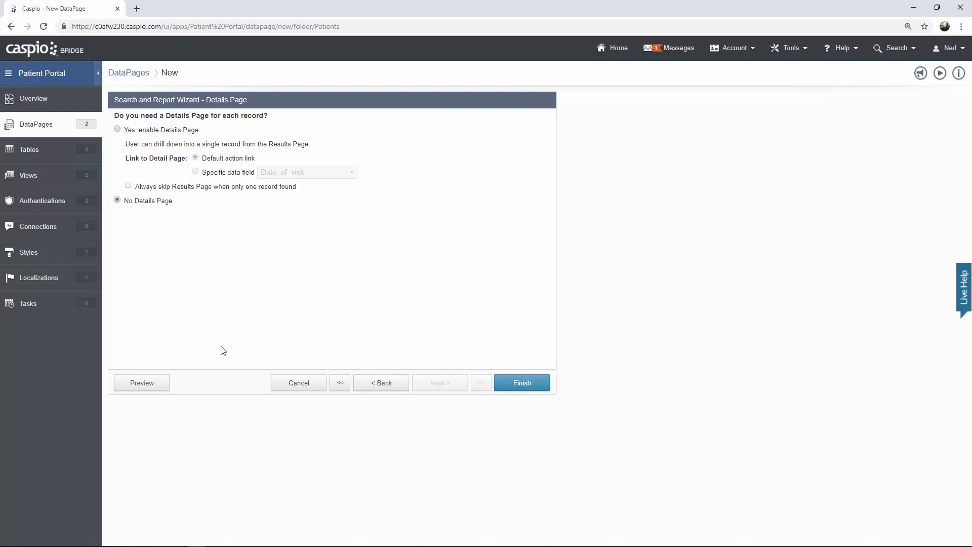
click(160, 388)
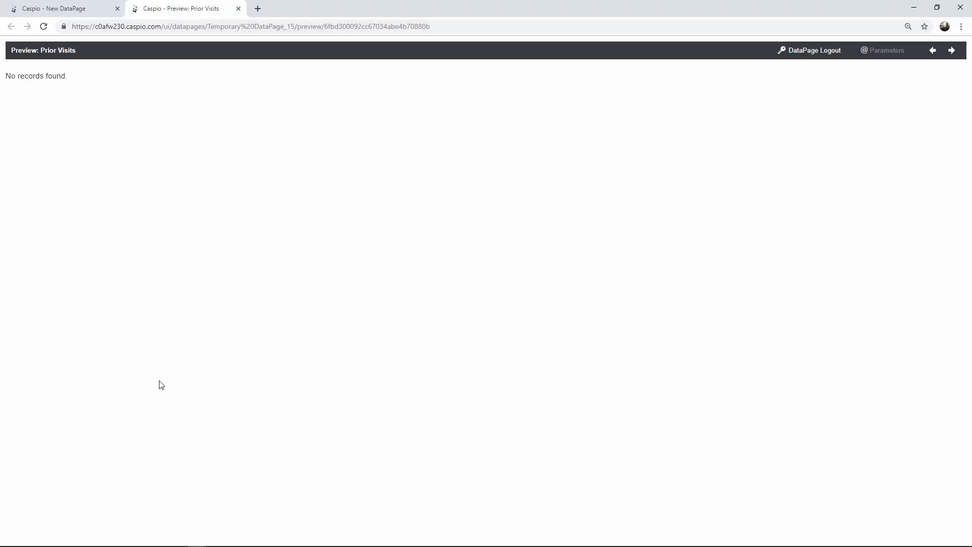
click(239, 8)
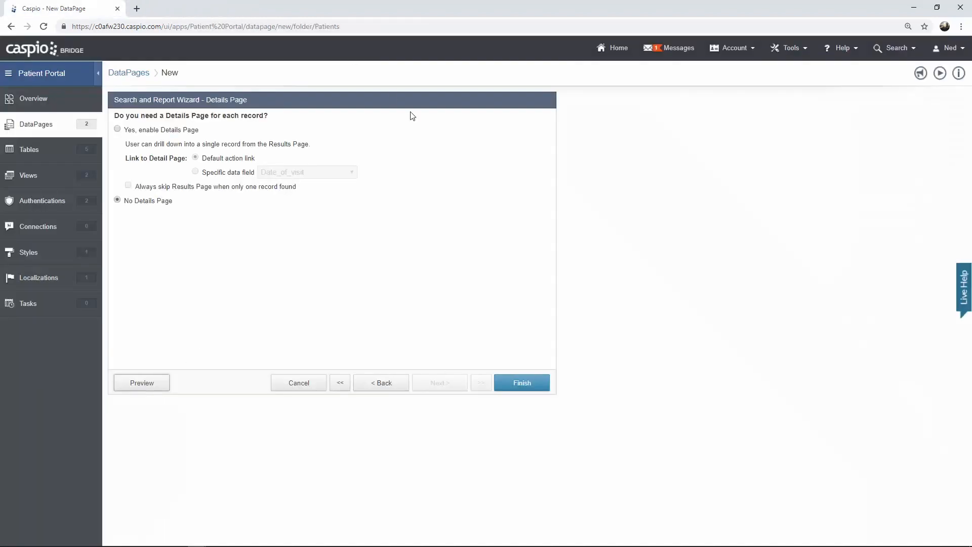
click(517, 382)
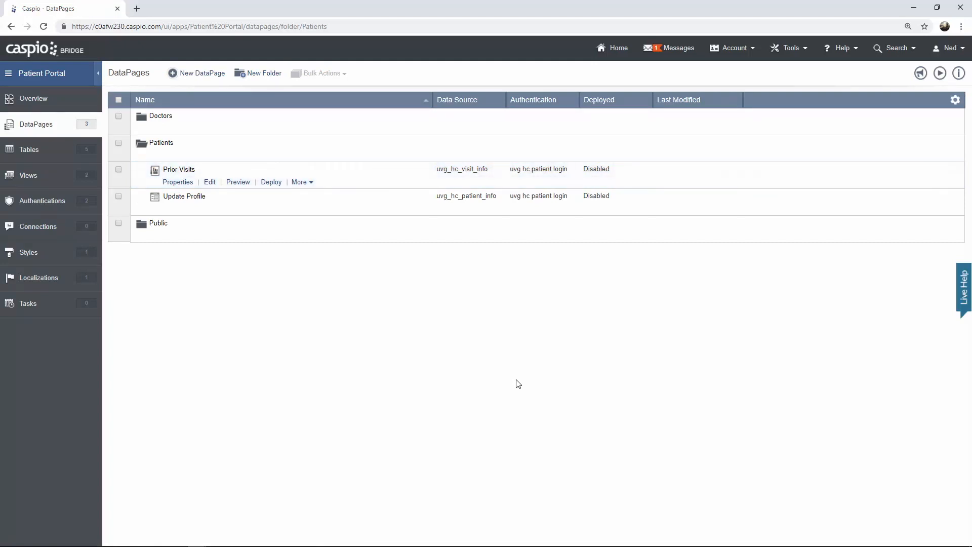
- Start a new Tabular report using uvg_hc_messages_info as its data source
click(209, 76)
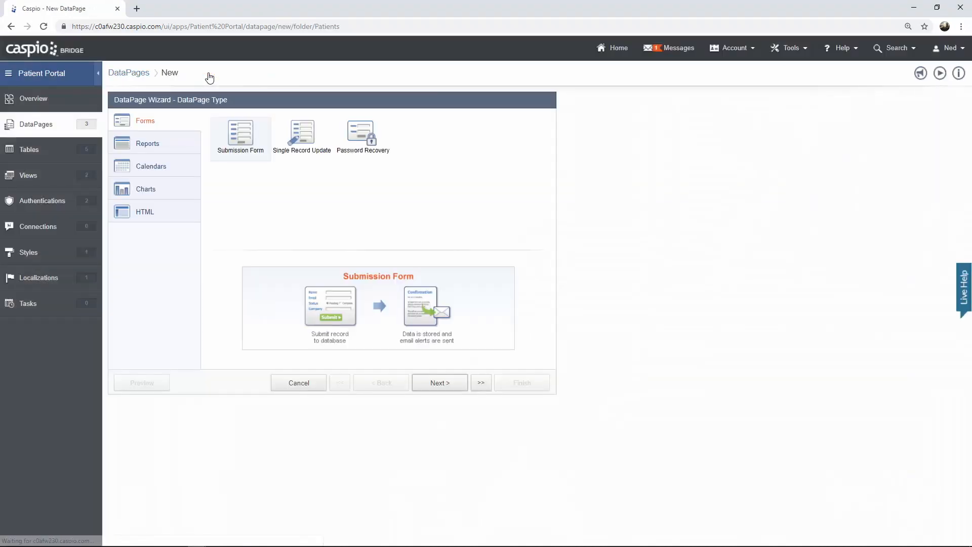
click(177, 138)
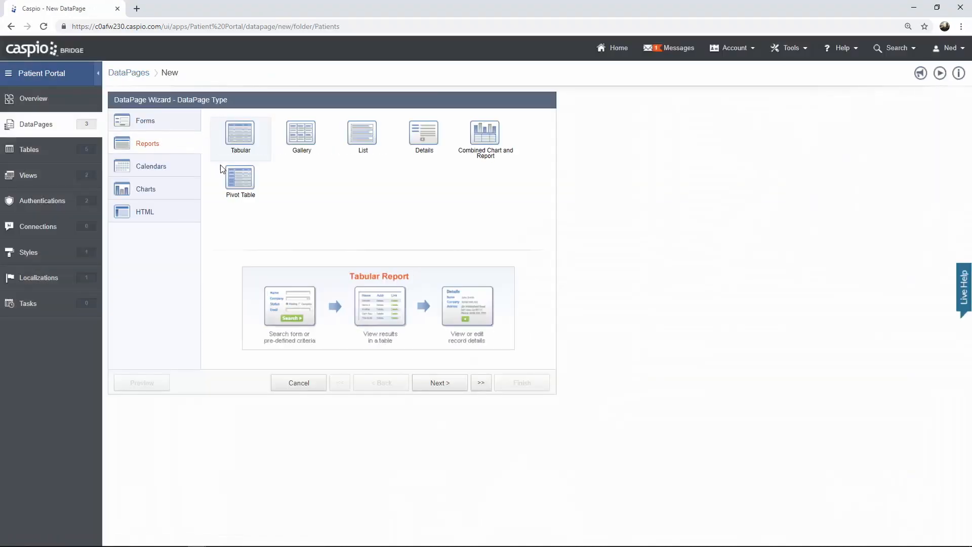
click(440, 383)
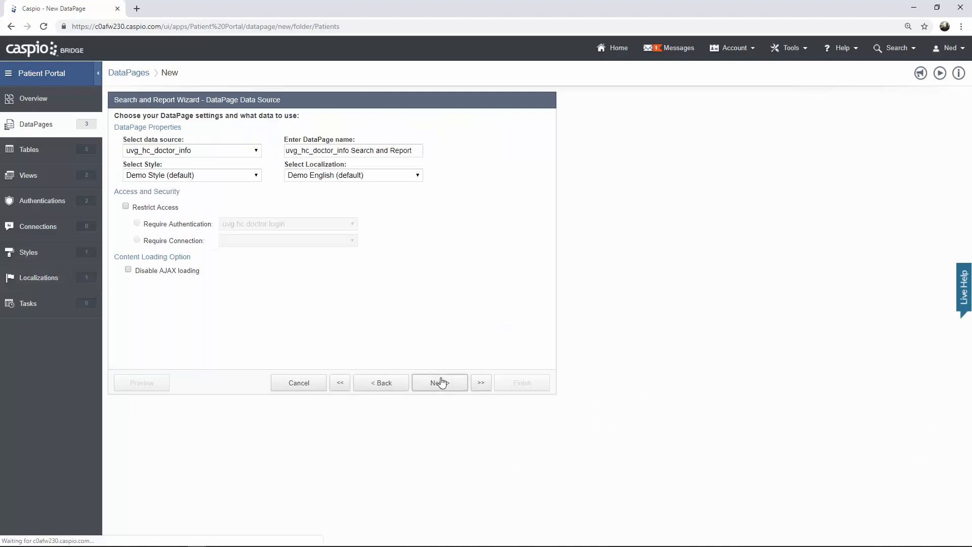
click(232, 152)
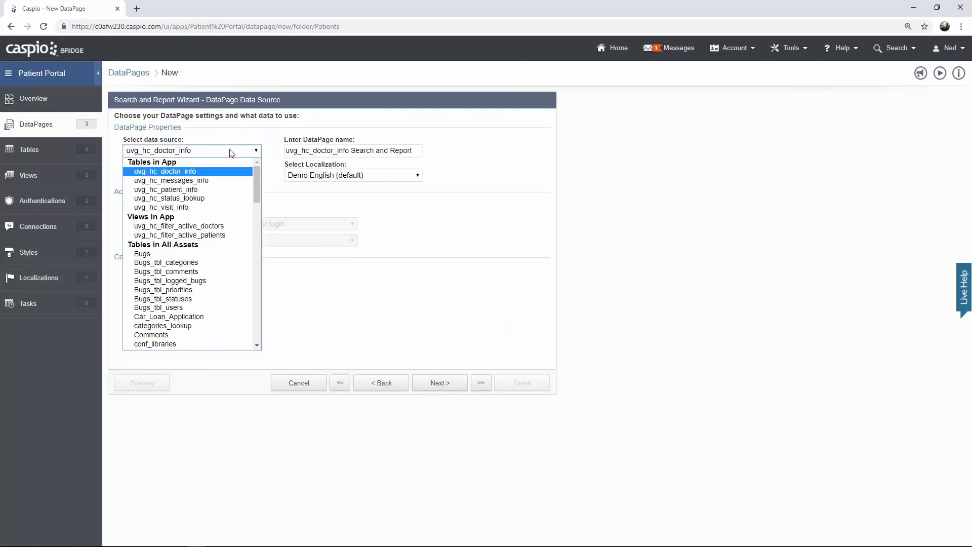
click(218, 181)
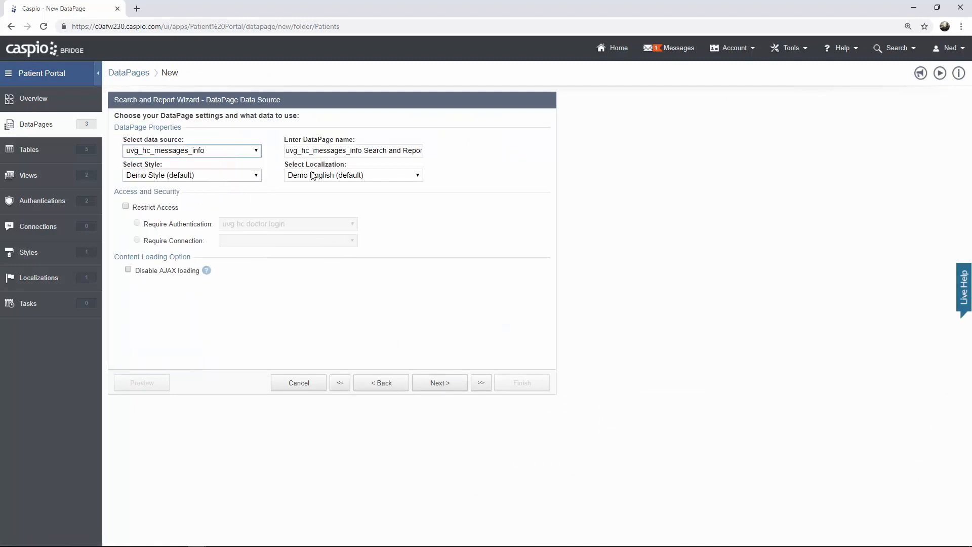
- Name the report 'View Messages' and apply the Caspio Bootstrap style
click(388, 153)
key(ctrl+a)
text(View messages)
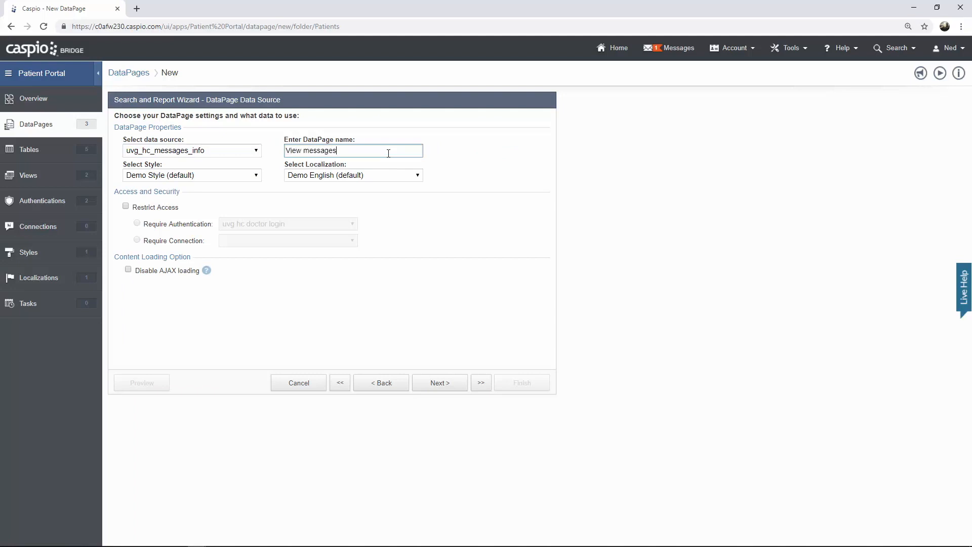
key(ctrl+BackSpace)
text(Messages)
click(239, 177)
click(228, 196)
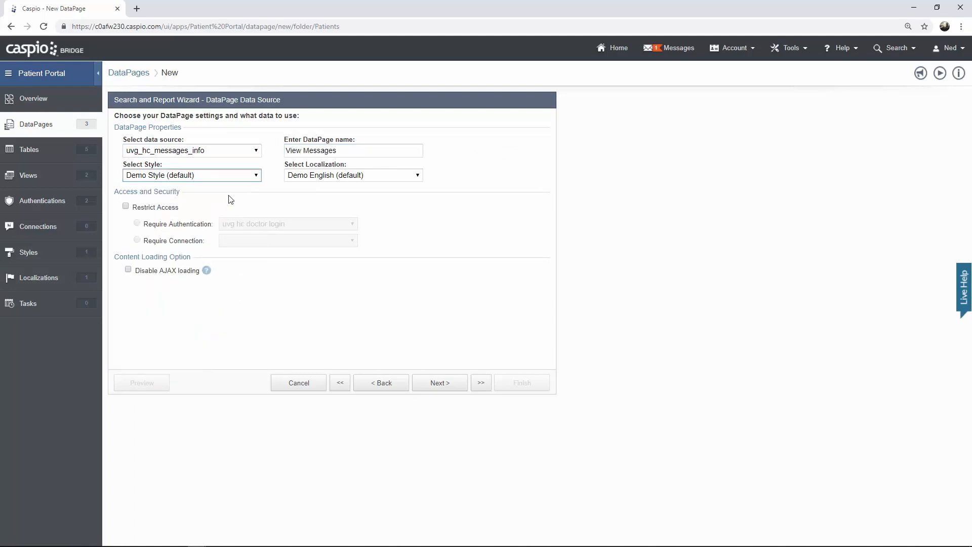
- Restrict access to the uvg hc patient login
click(150, 209)
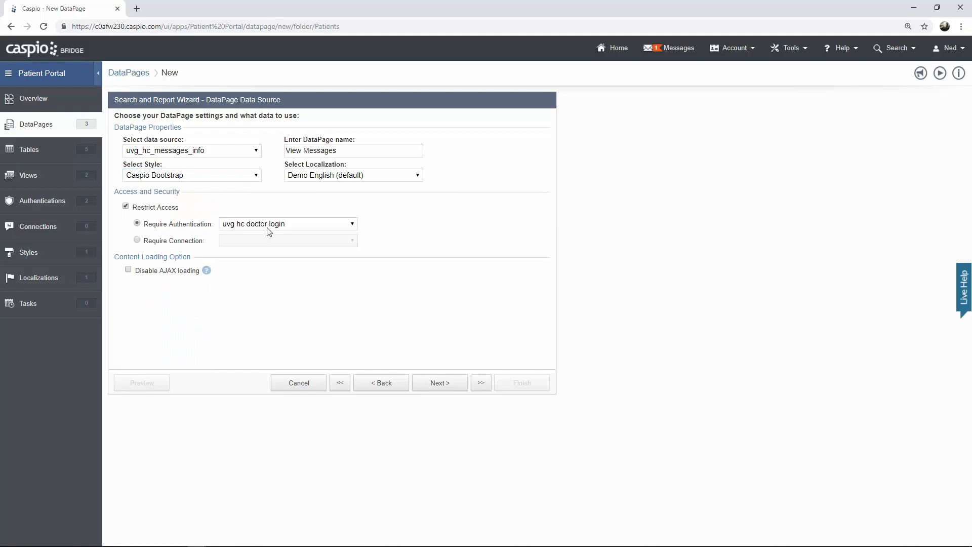
click(268, 224)
click(271, 254)
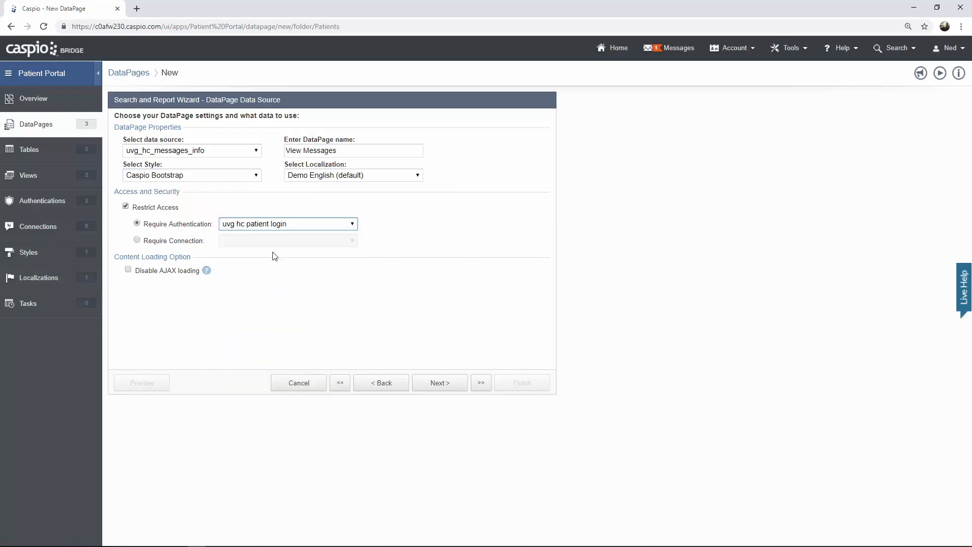
click(432, 383)
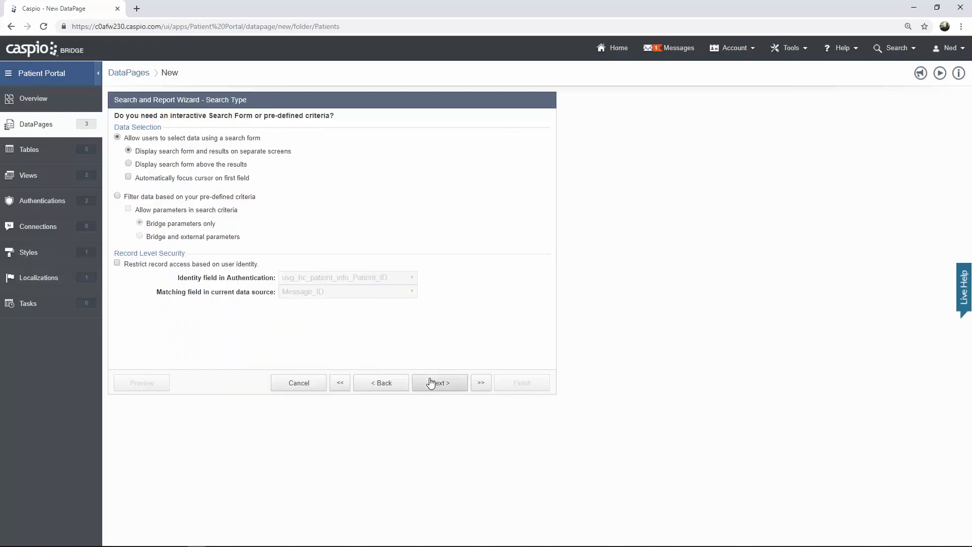
- Use pre-defined criteria, matching record Patient_ID to the logged-in patient's ID
click(212, 199)
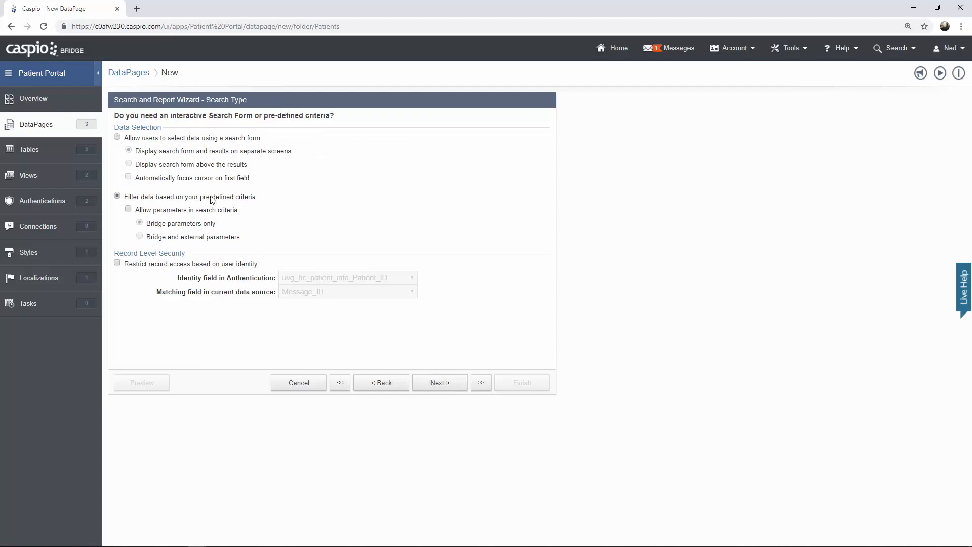
click(149, 265)
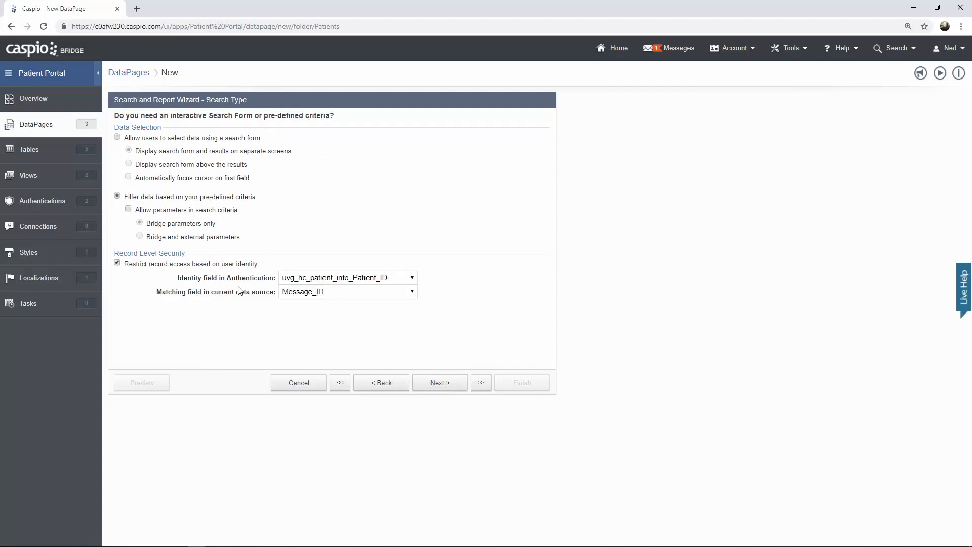
click(314, 293)
click(313, 323)
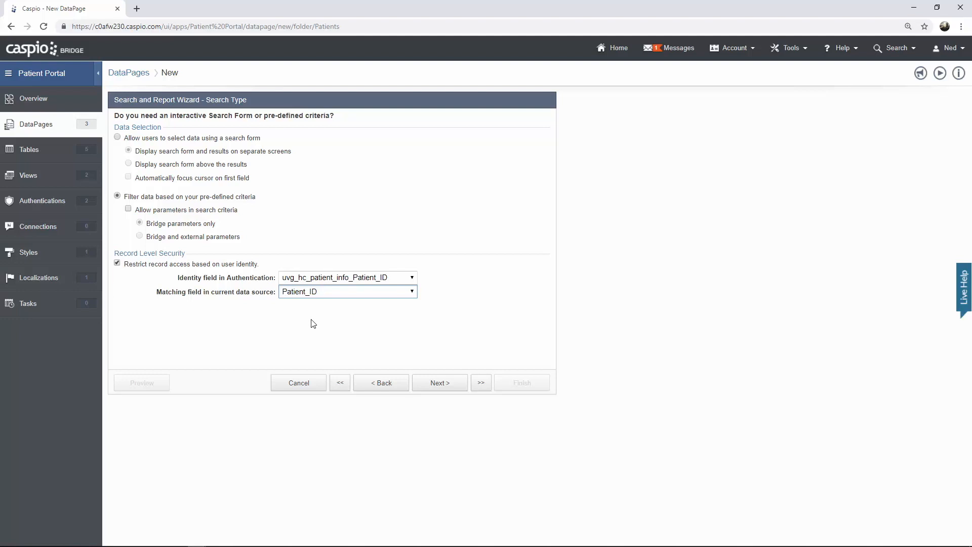
click(427, 388)
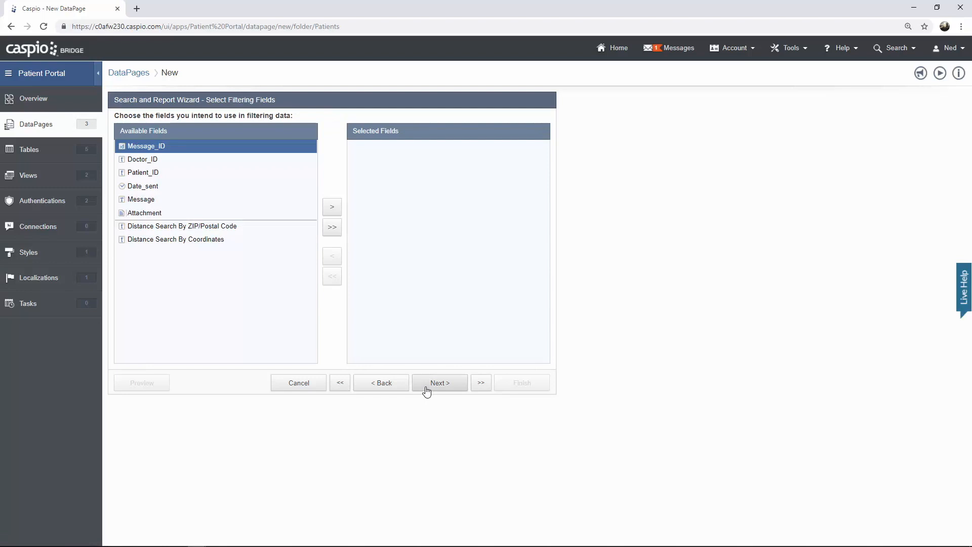
- Skip filtering fields and add Date_sent, Message, Attachment and Doctor_ID to the results page
click(427, 389)
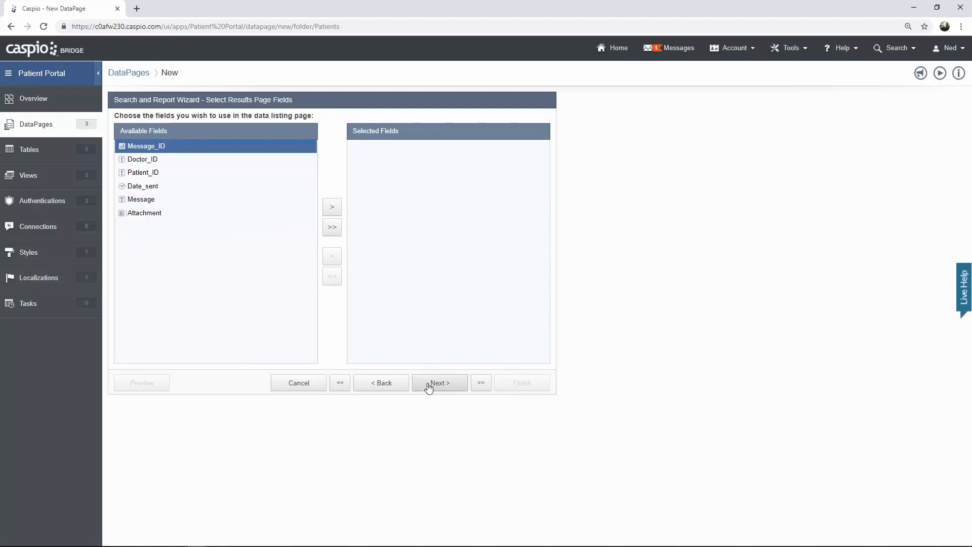
click(169, 188)
click(337, 213)
click(334, 212)
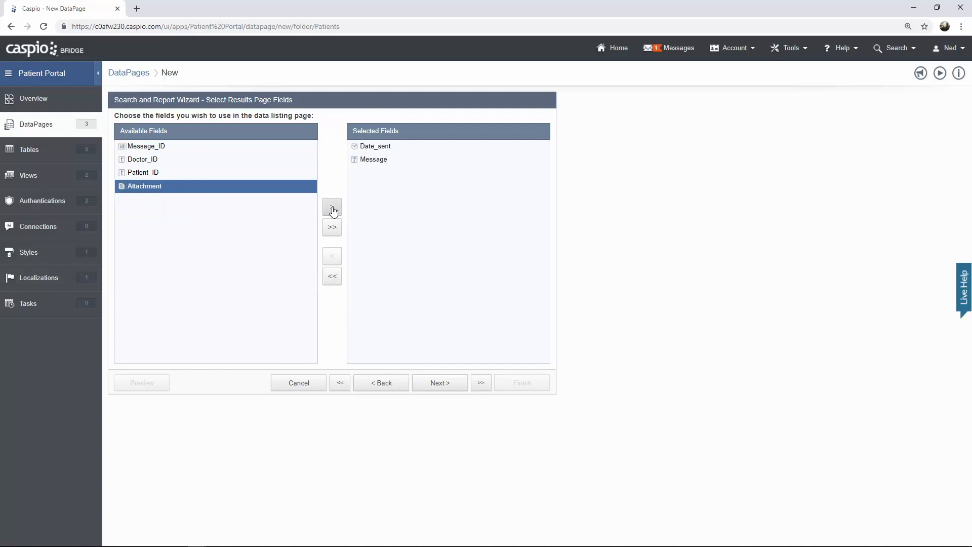
click(333, 212)
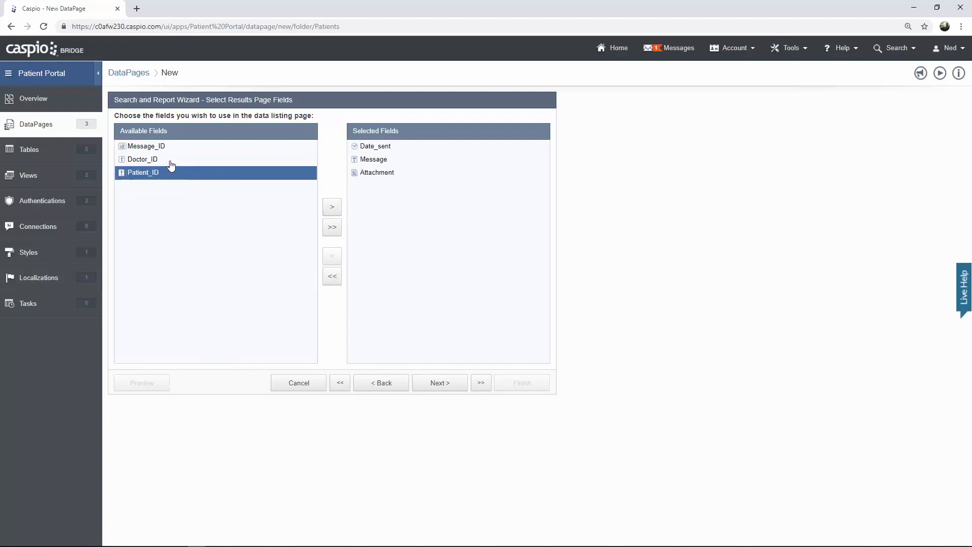
click(170, 161)
click(332, 209)
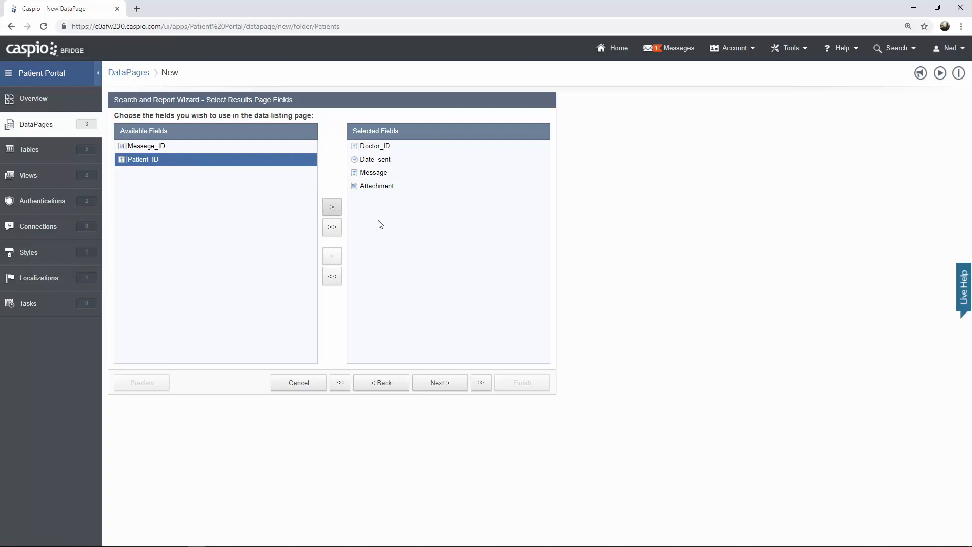
- Keep the default results and editing options and choose No Details Page
click(440, 384)
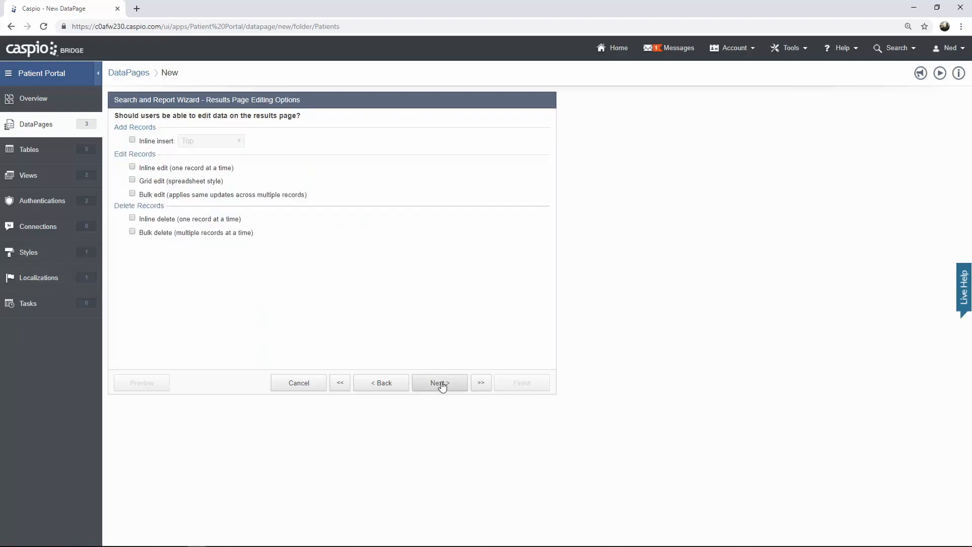
click(440, 383)
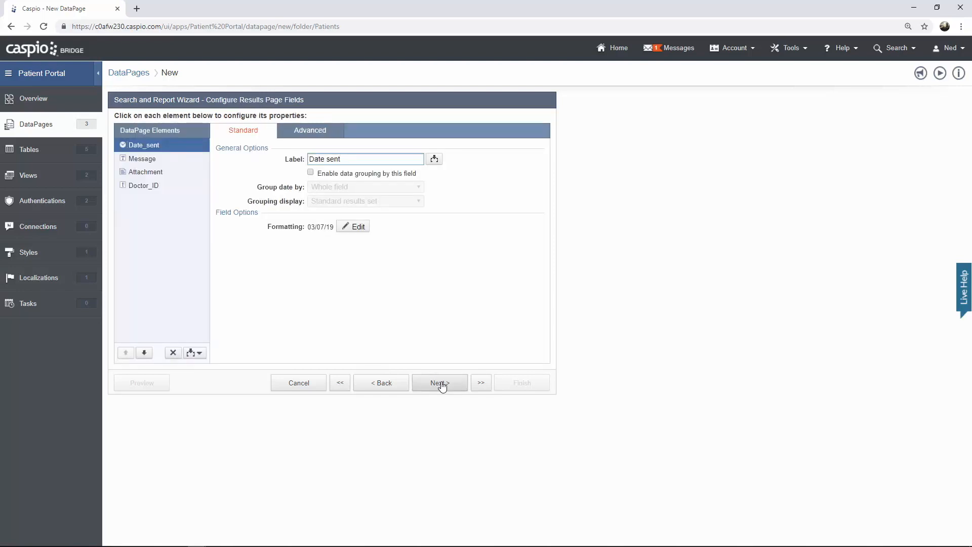
click(440, 383)
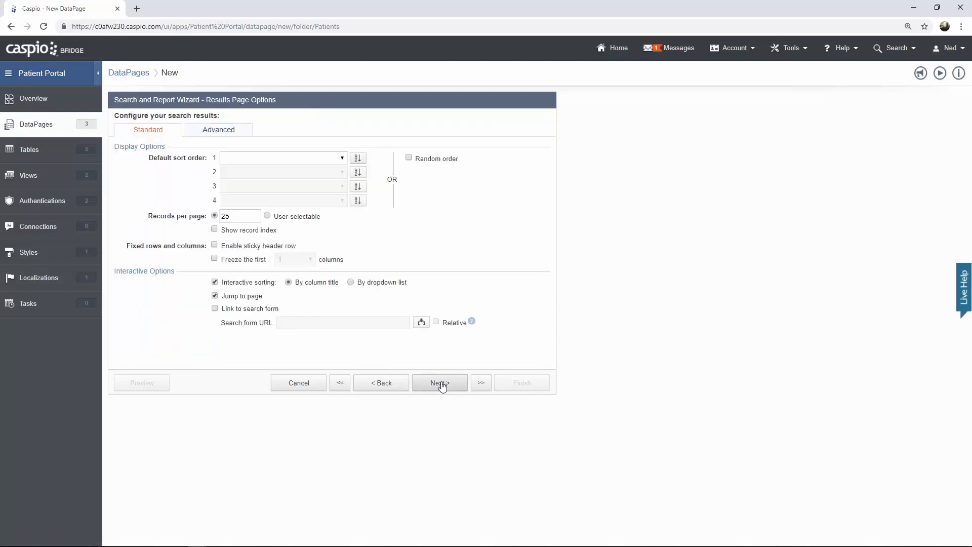
click(440, 384)
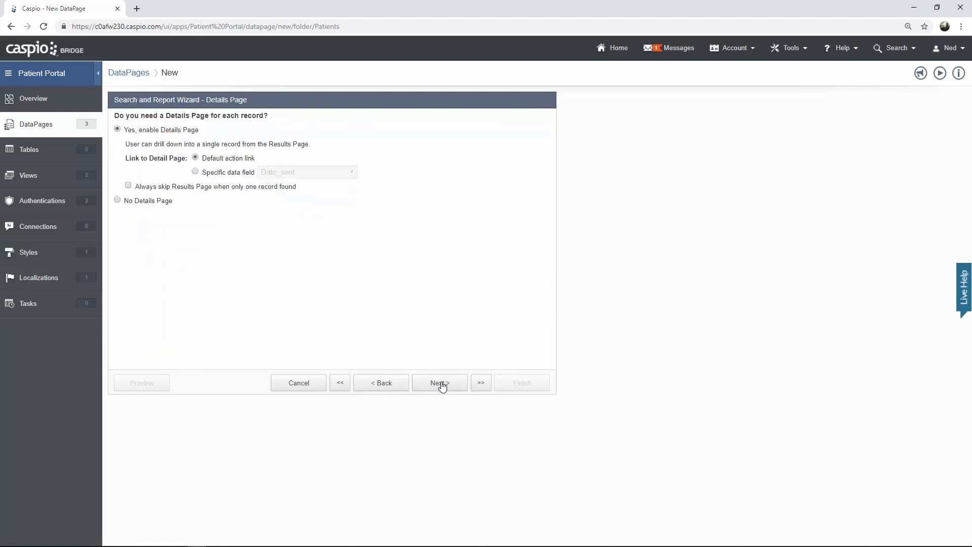
click(137, 202)
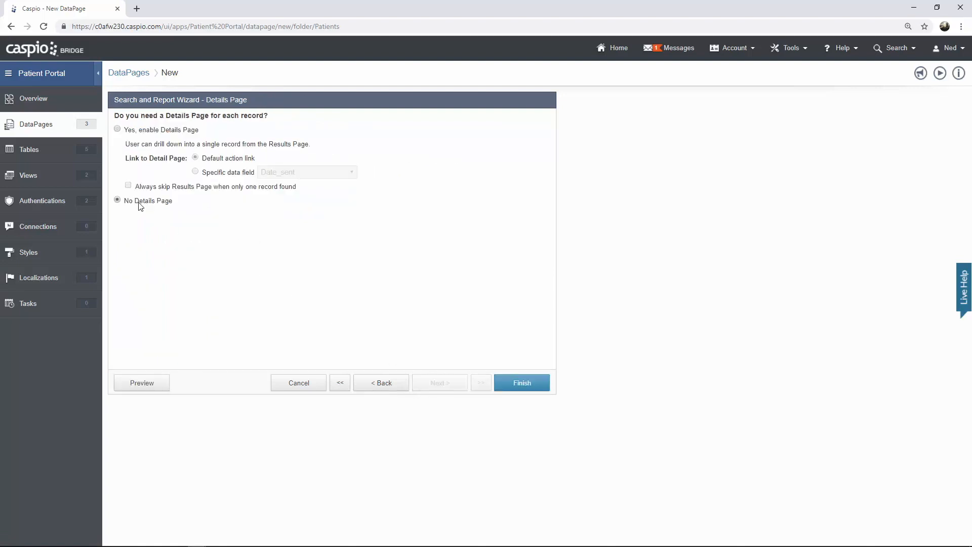
- Preview the View Messages report, close the preview, and finish saving the DataPage
click(151, 387)
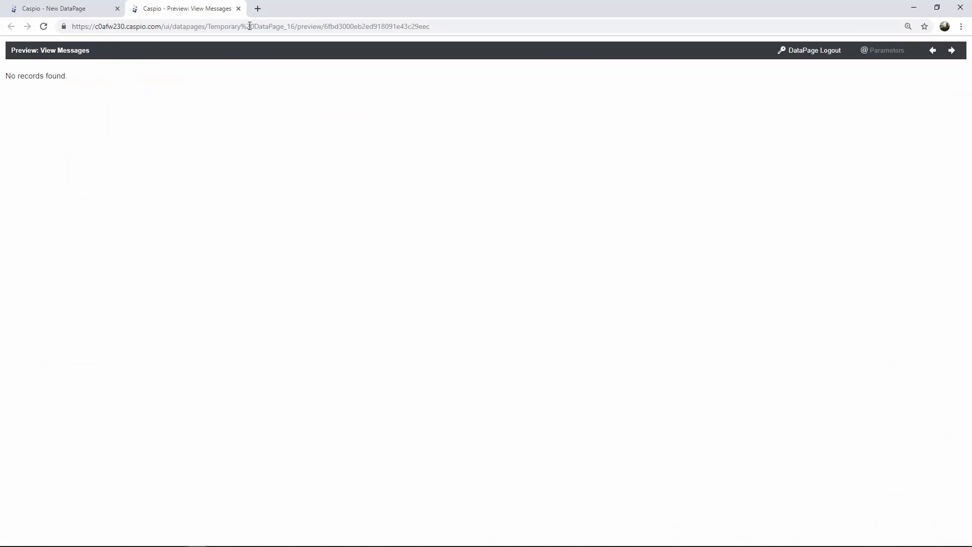
click(239, 10)
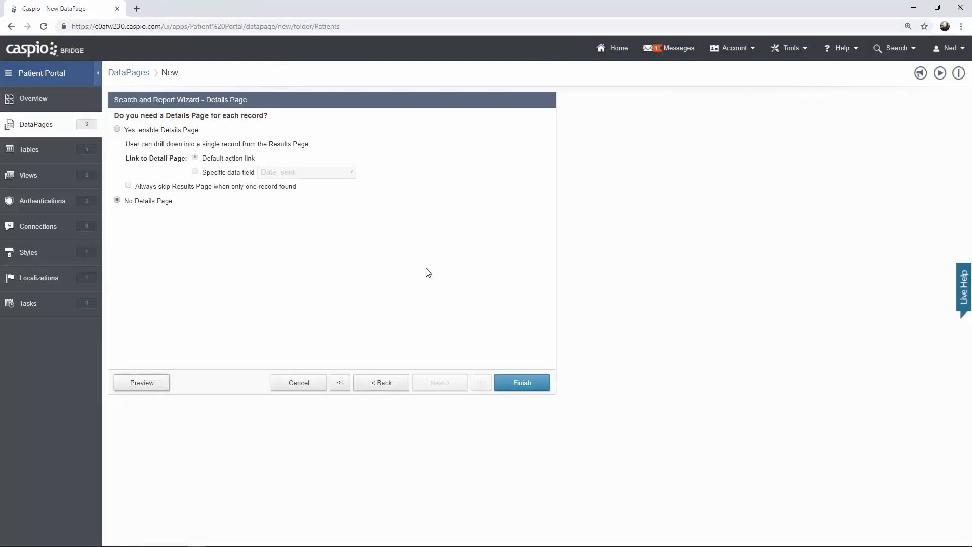
click(518, 387)
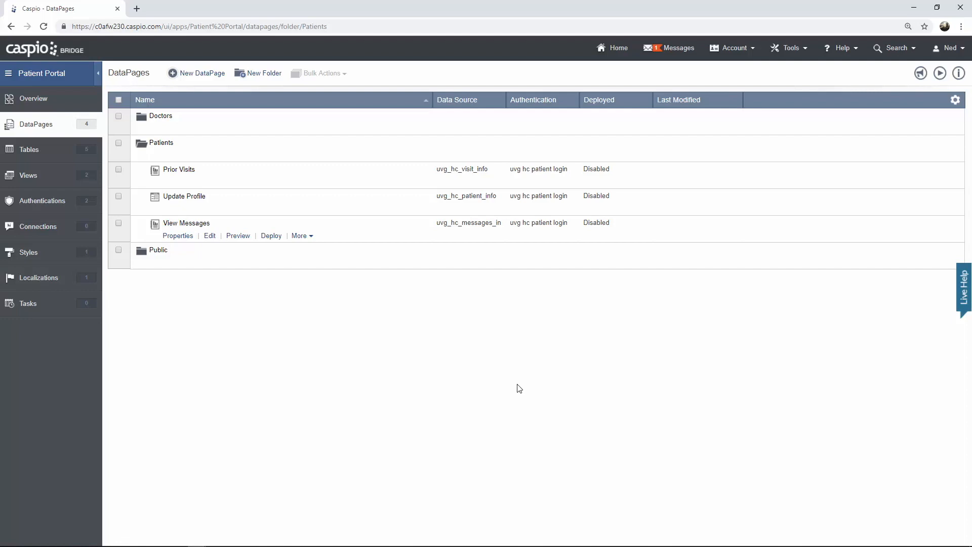
- Create a new HTML Page DataPage named 'Patient Log in' using the Caspio Bootstrap style
click(208, 75)
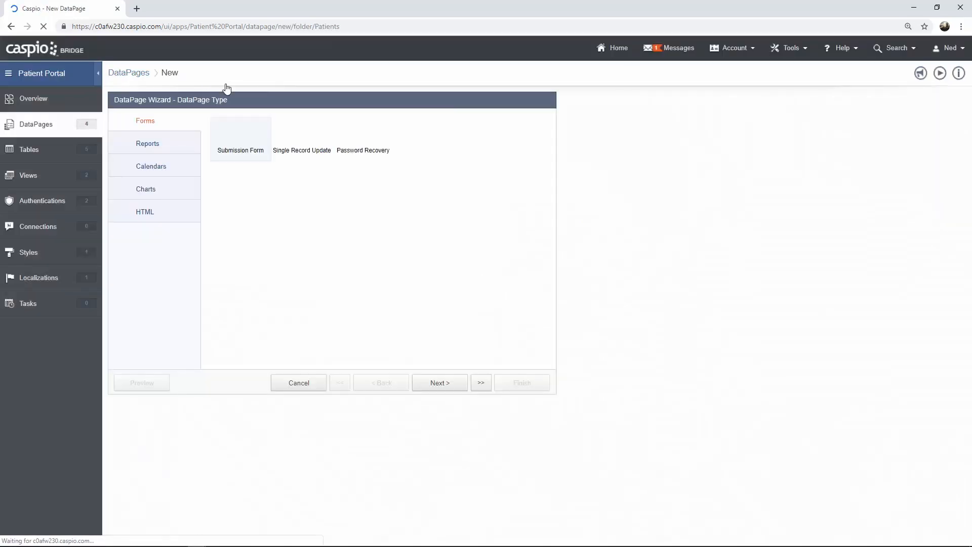
click(180, 219)
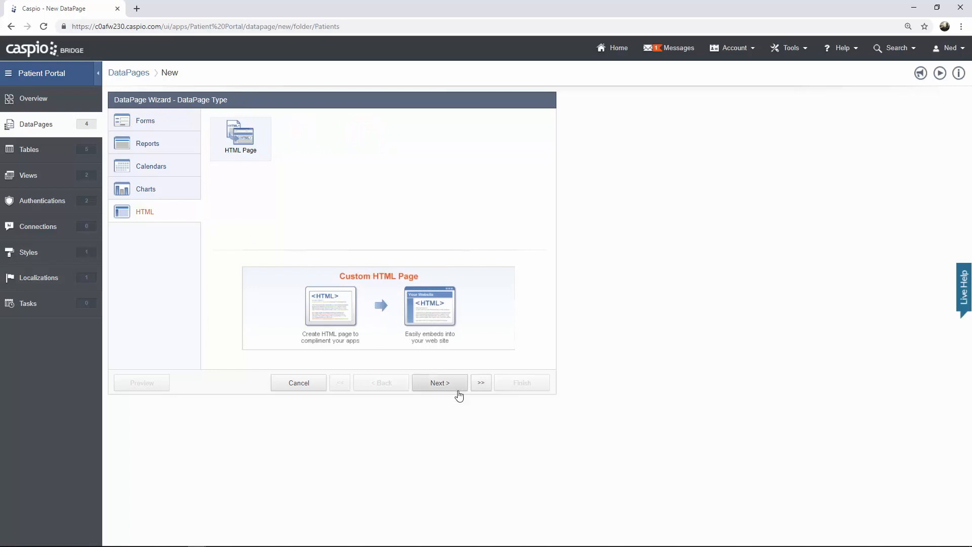
click(441, 383)
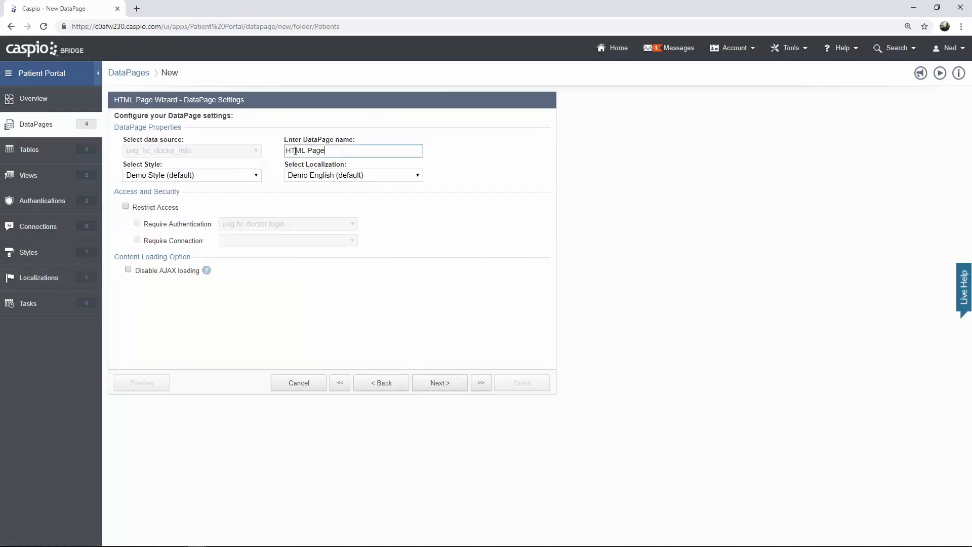
triple_click(295, 151)
text(Patient Log in)
click(238, 177)
click(232, 197)
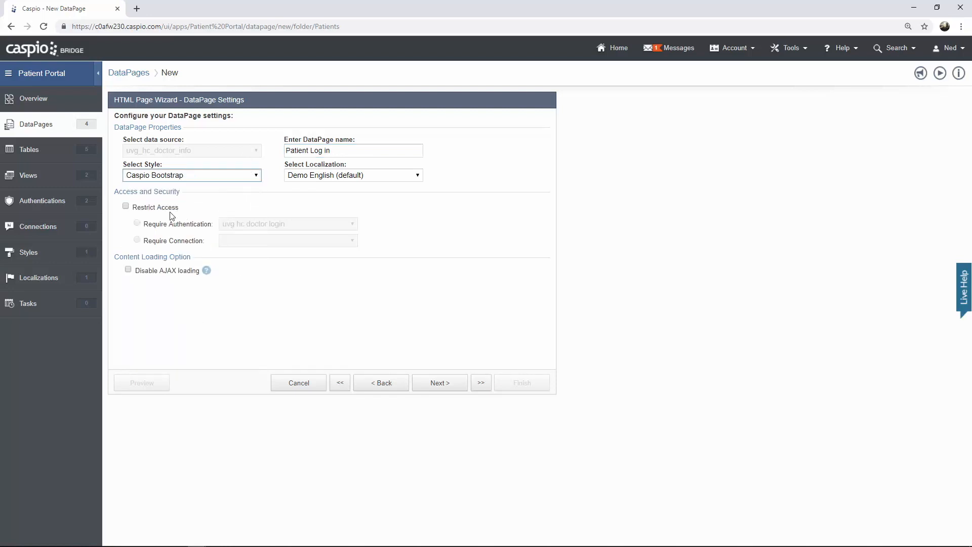
- Restrict the page to the uvg hc patient login, disable the HTML editor, and start typing '<scrip'
click(154, 208)
click(253, 225)
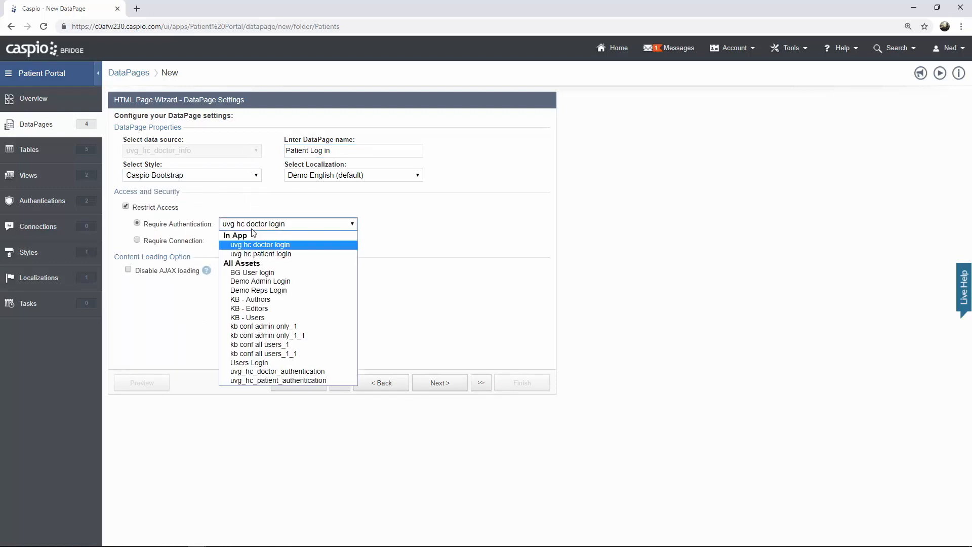
click(260, 254)
click(424, 384)
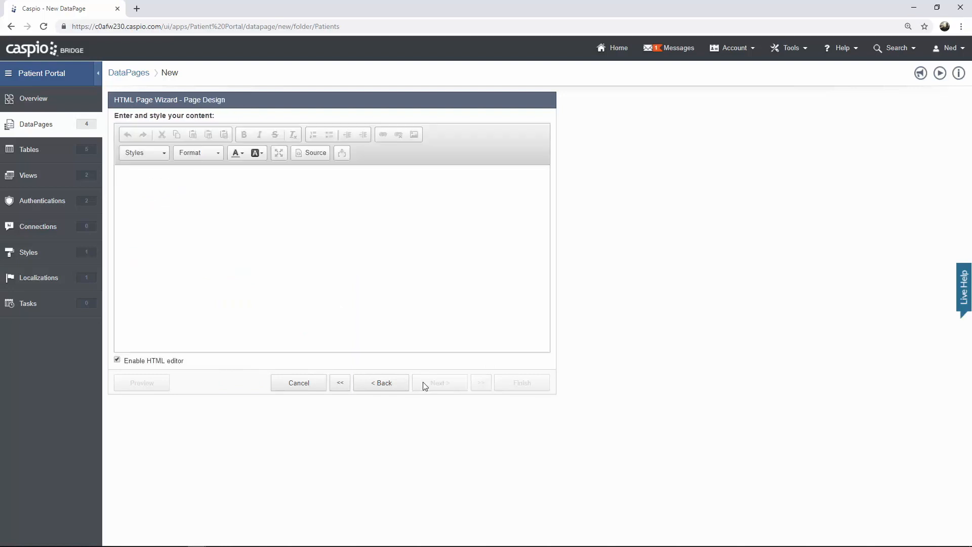
click(117, 360)
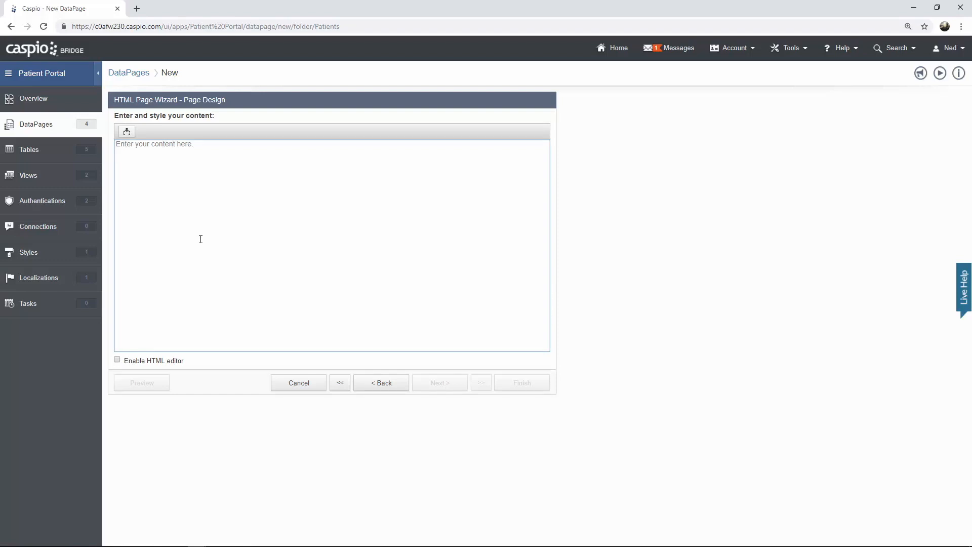
text(<script>)
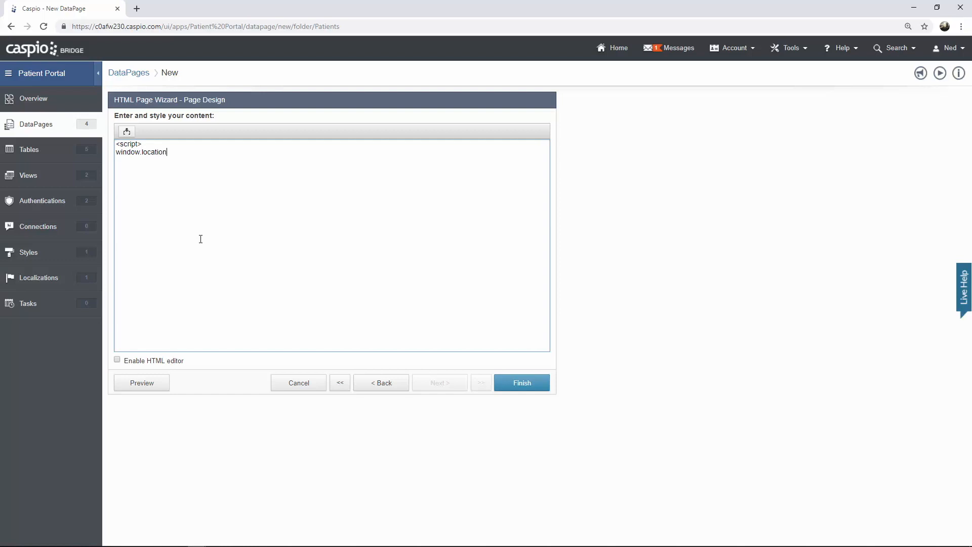
- Finish the redirect line window.location="visits.html"; and add a closing </script> tag
text(="visits.html)
text(;)
key(Return)
text(</script>)
- Save the 'Patient Log in' HTML page, collapse the Patients folder, and open Doctors
click(505, 382)
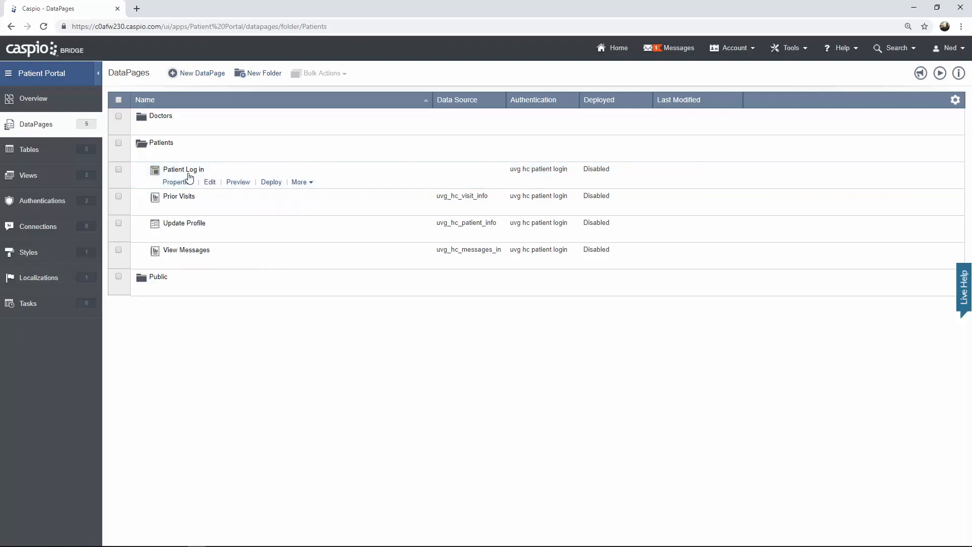
click(156, 156)
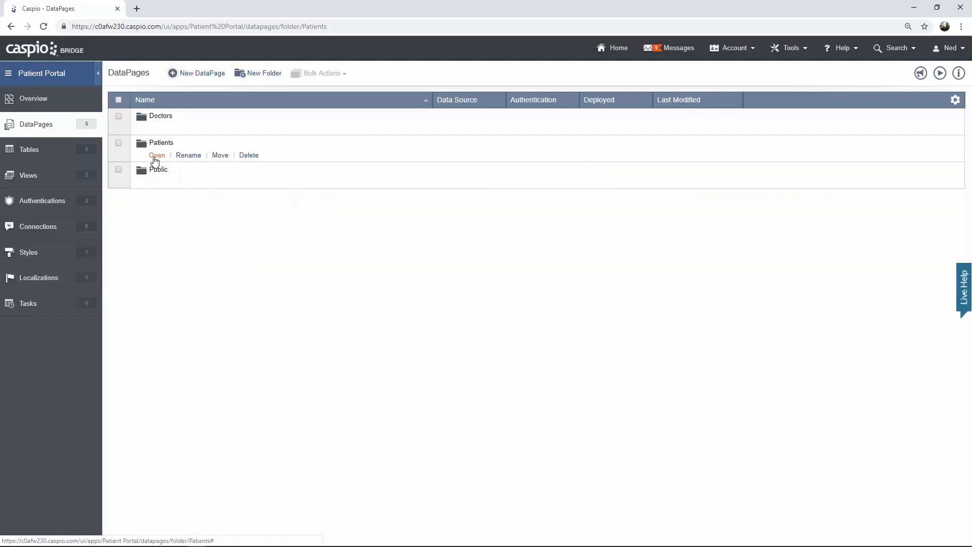
click(158, 129)
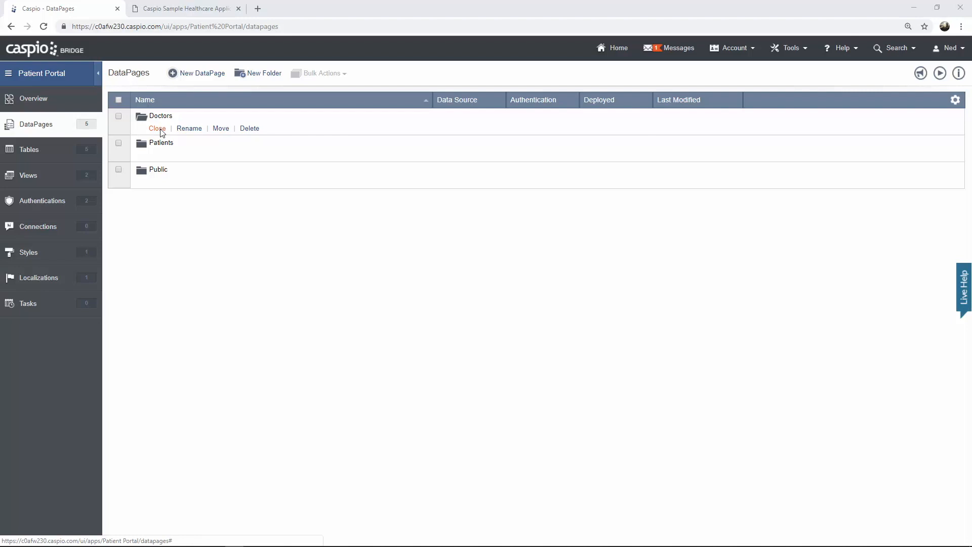
click(201, 11)
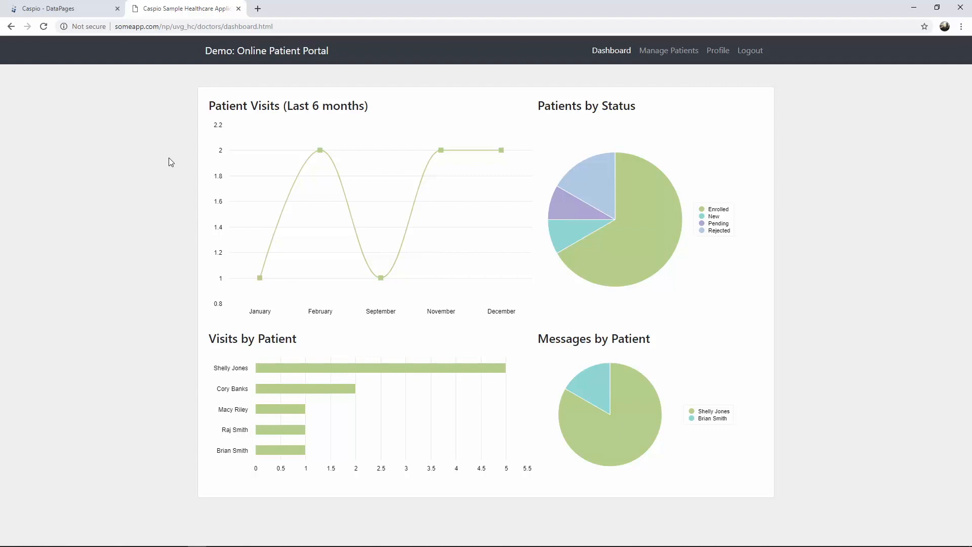
click(80, 6)
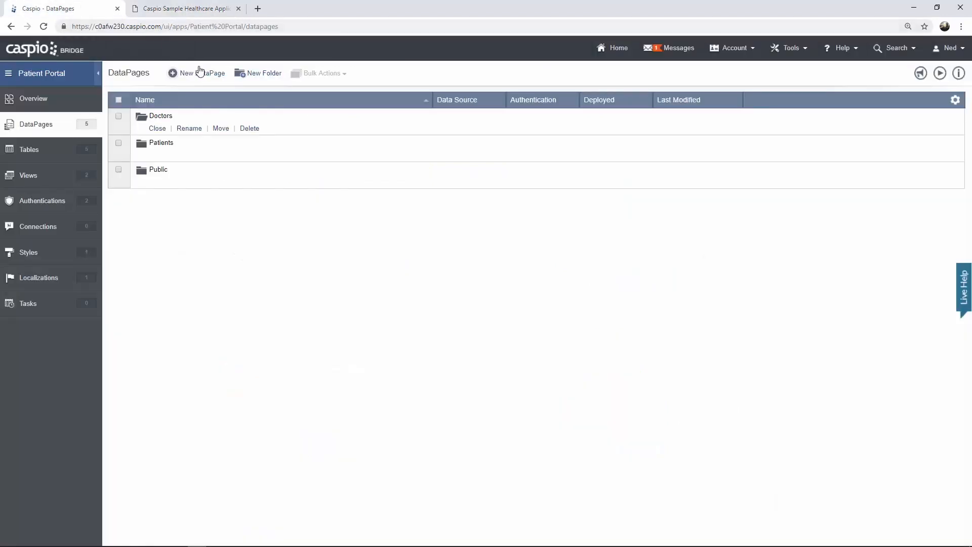
- Start a new Line chart DataPage using uvg_hc_visit_info as its data source
click(202, 72)
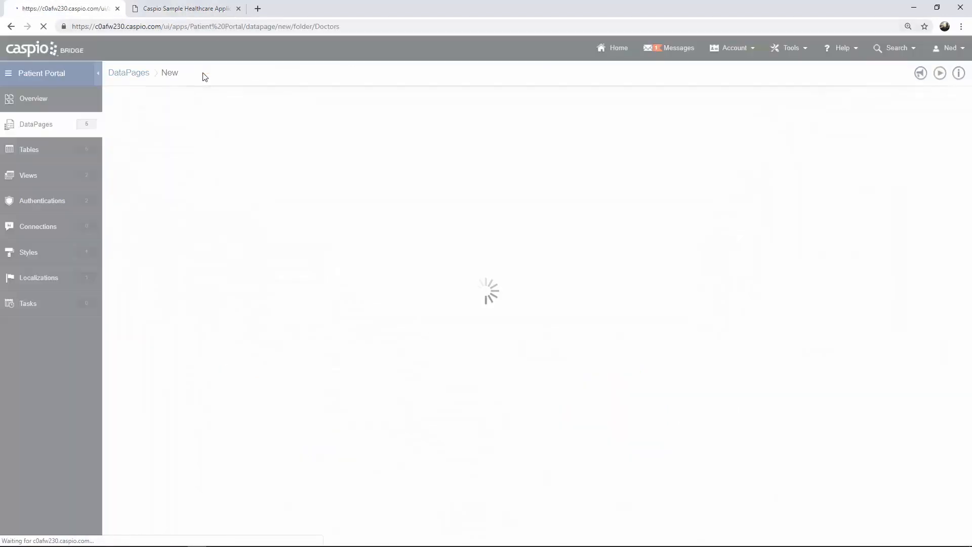
click(177, 190)
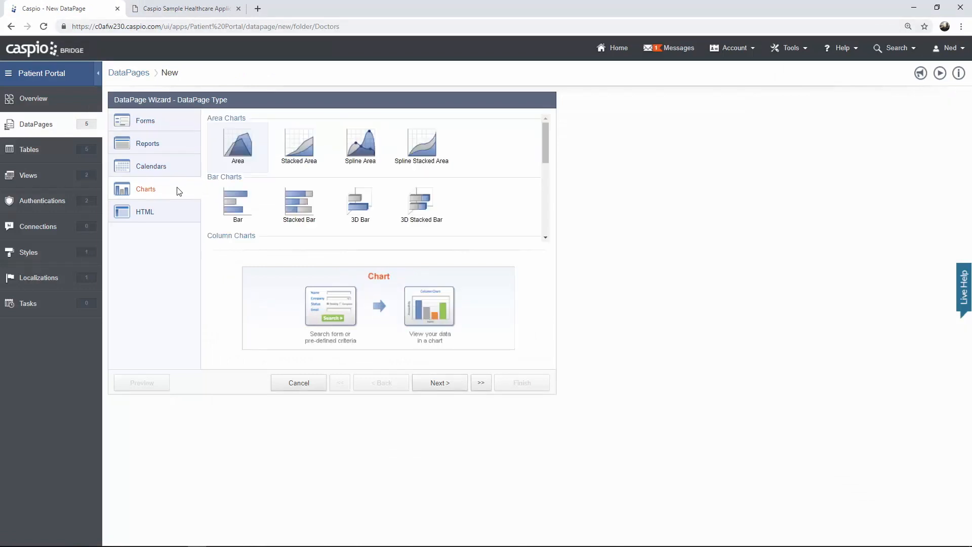
drag(541, 145, 540, 195)
click(248, 178)
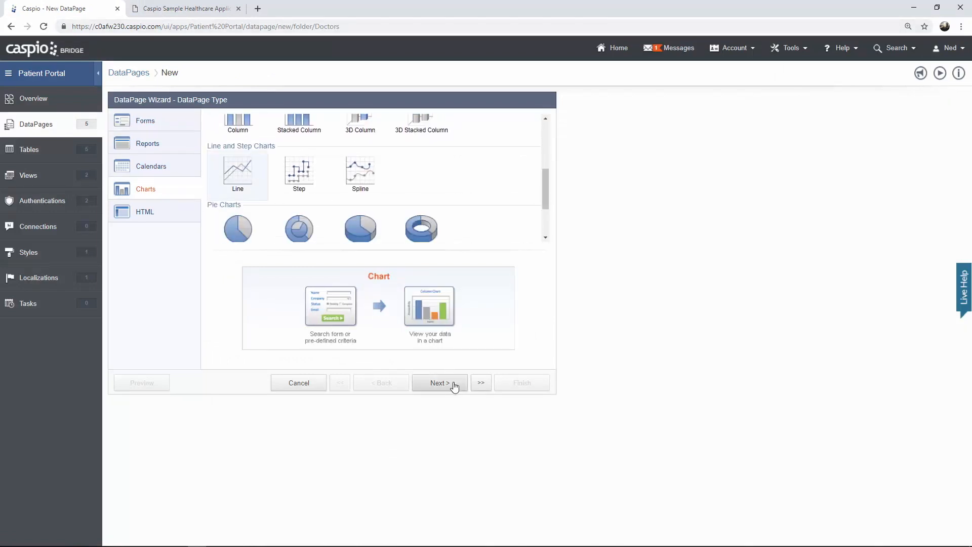
click(454, 387)
click(243, 152)
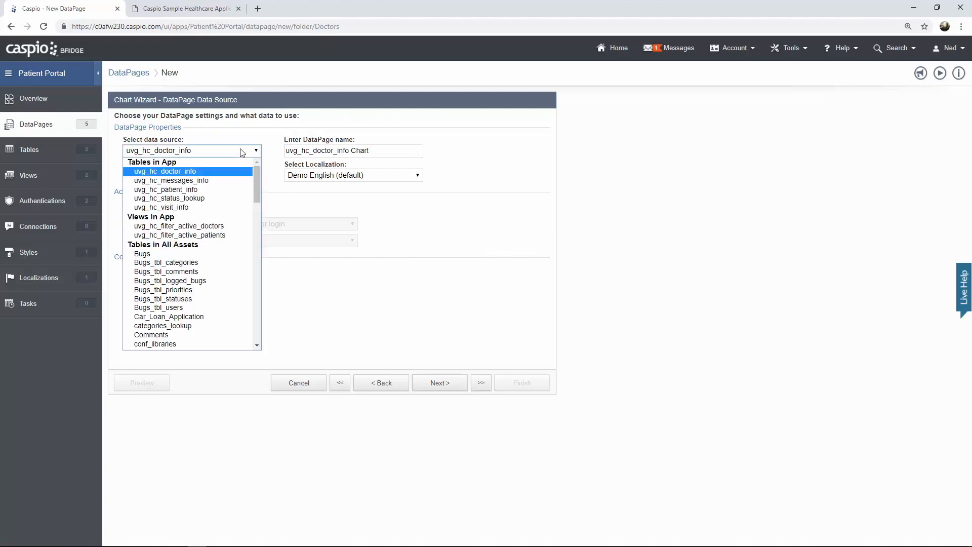
click(205, 208)
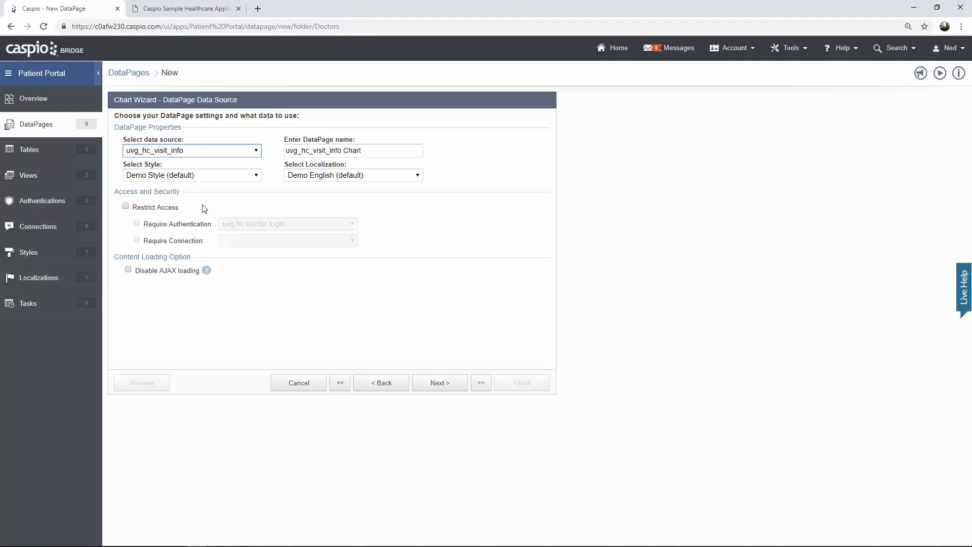
- Name it 'Visits by Month', apply Caspio Bootstrap, and restrict access to the doctor login
drag(375, 151, 276, 144)
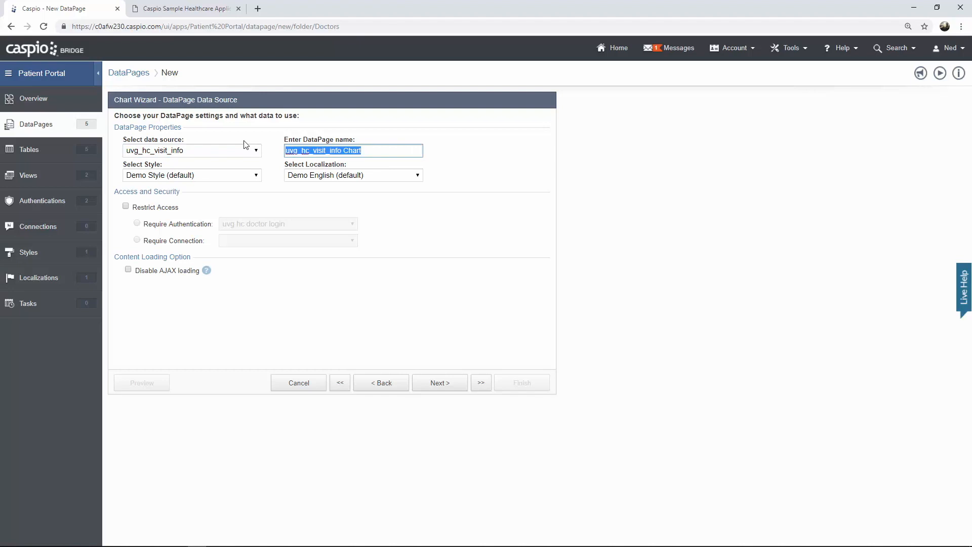
text(Visits by Month)
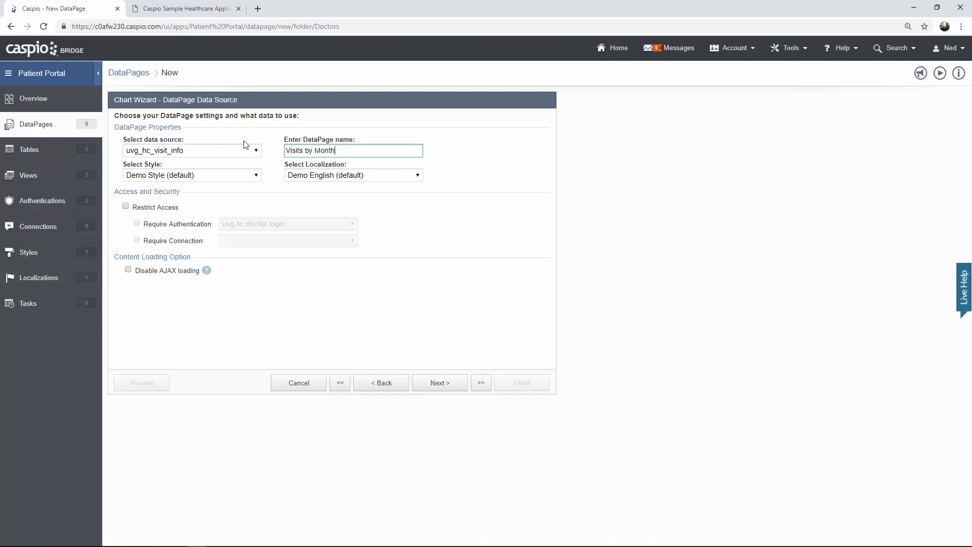
click(228, 175)
click(218, 197)
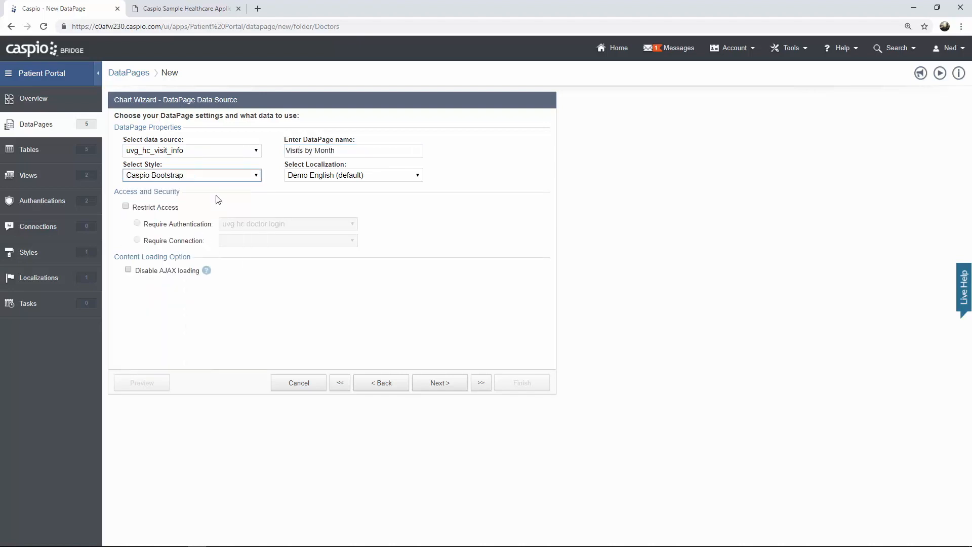
click(125, 206)
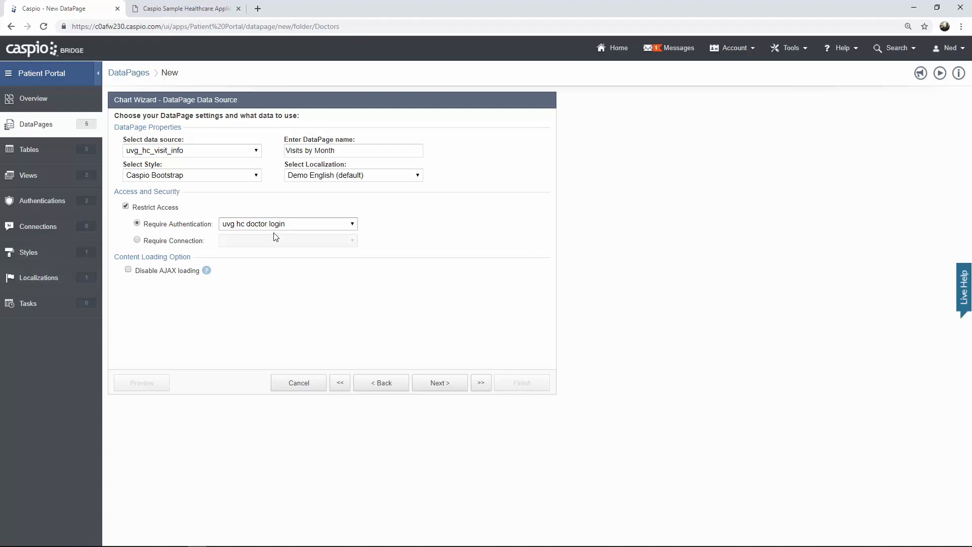
click(437, 388)
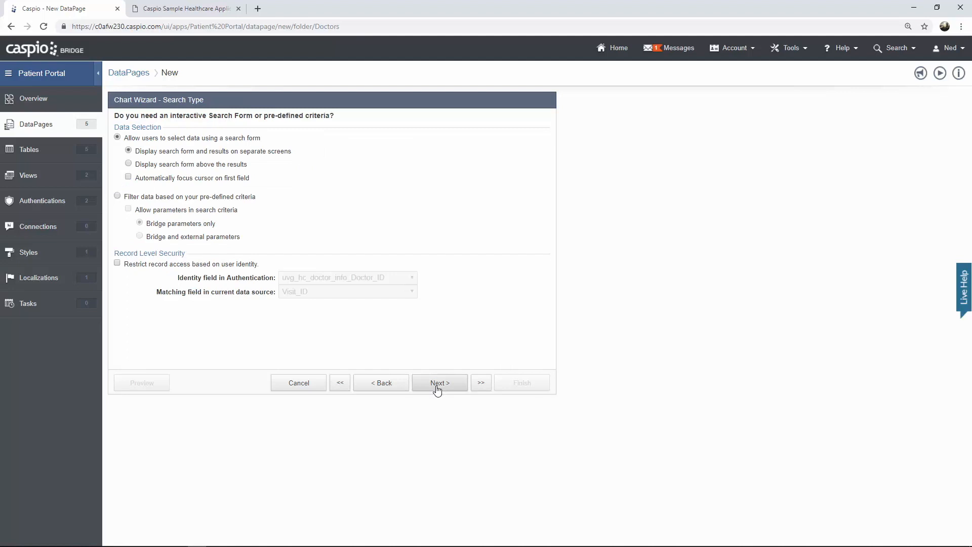
- Filter the chart by pre-defined criteria and skip the filtering fields step
click(243, 200)
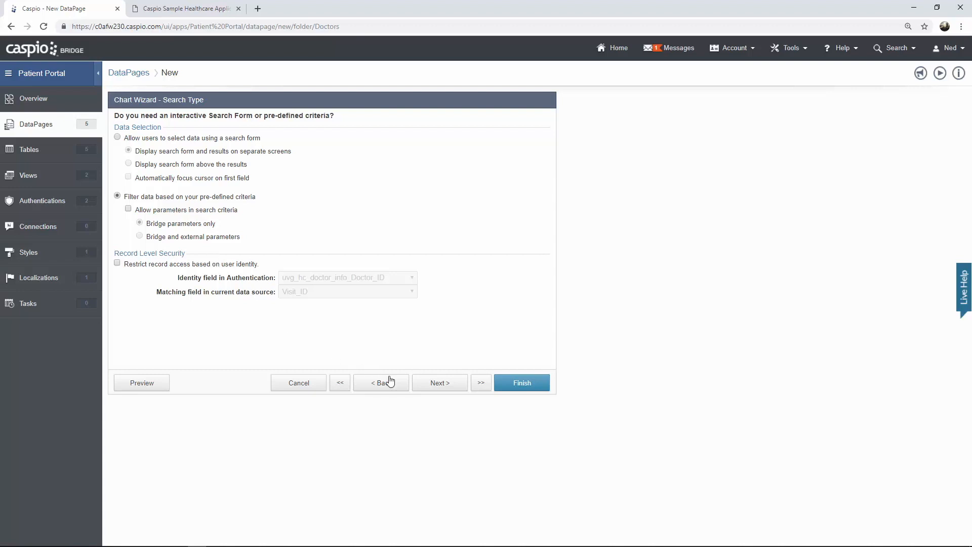
click(432, 389)
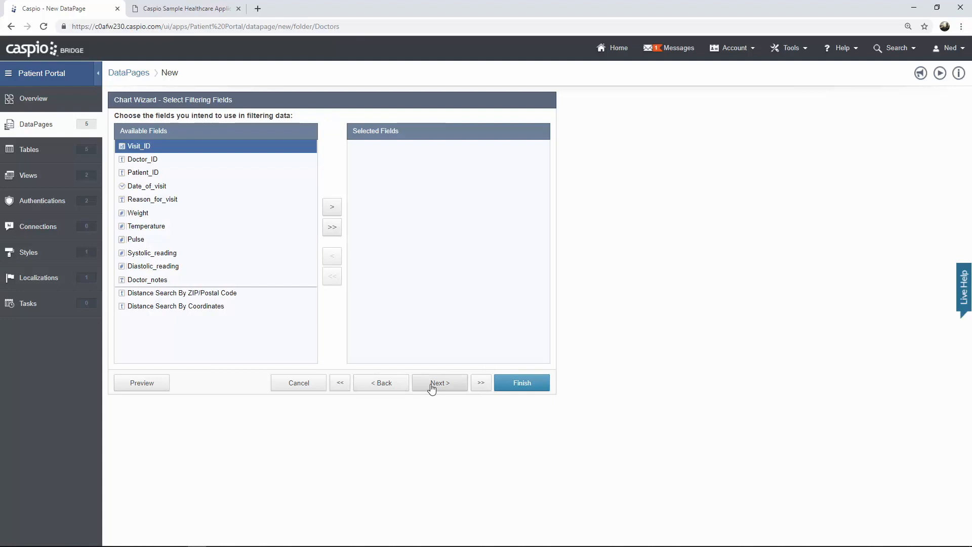
click(432, 389)
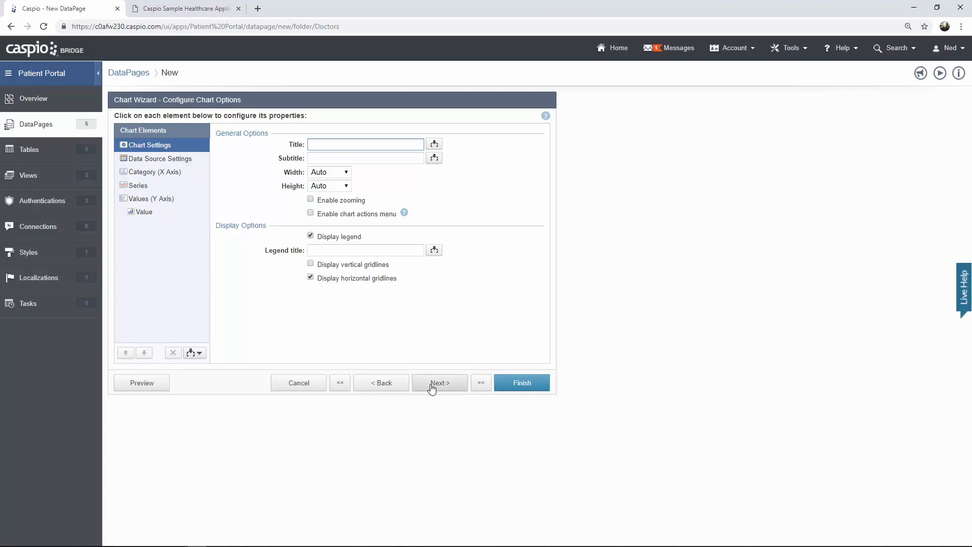
- Title the chart 'Visits by Month' with the width kept at Auto
text(Visits by Month)
click(351, 177)
click(351, 177)
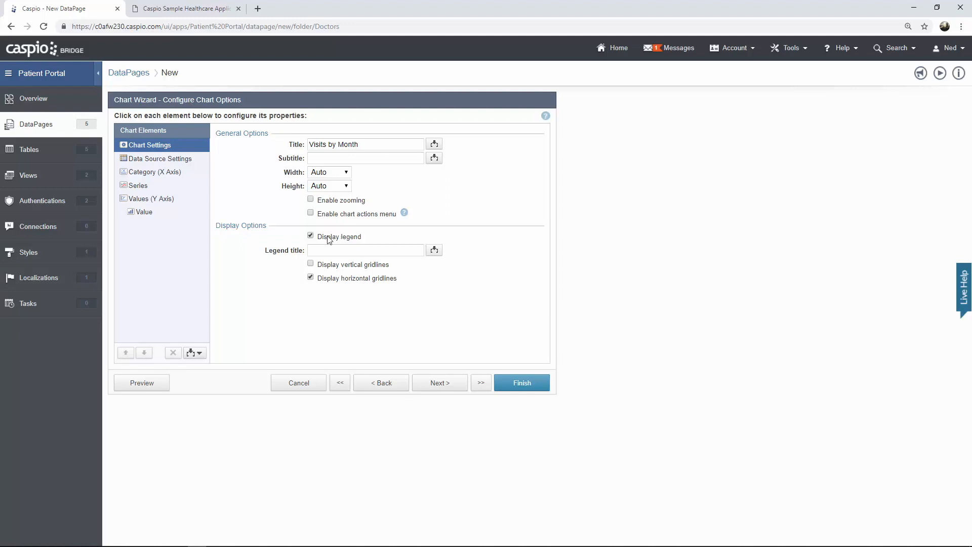
click(178, 161)
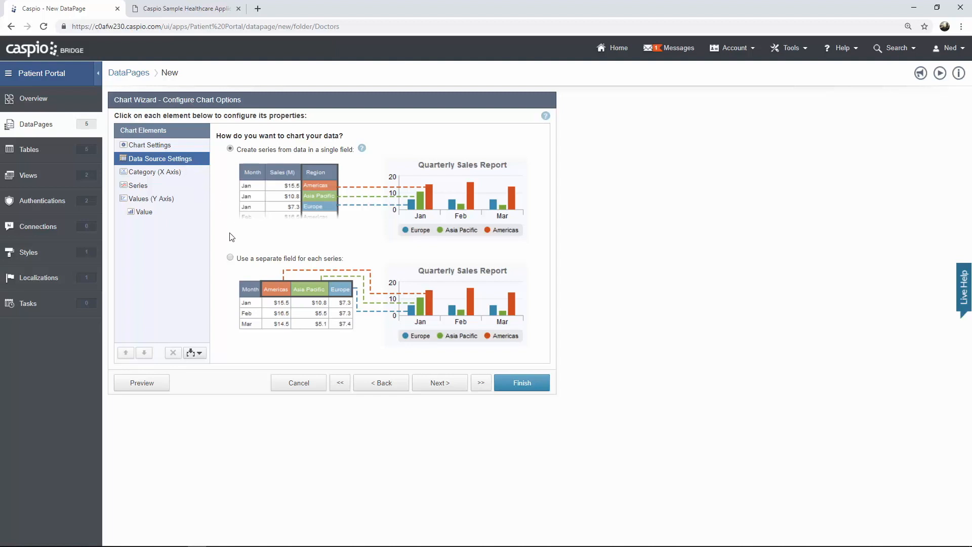
- Chart separate fields with Date_of_visit as the category, rolled up by Month
click(230, 259)
click(170, 174)
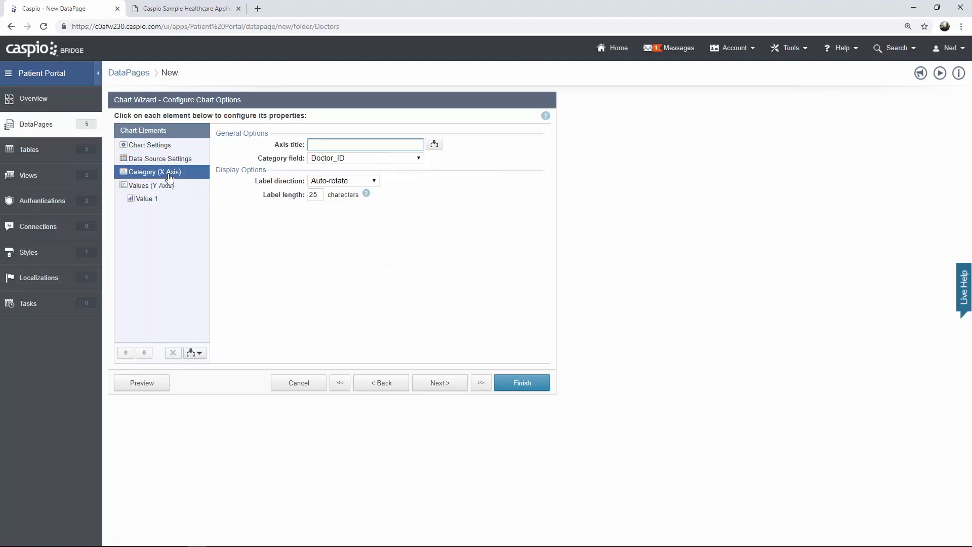
click(329, 159)
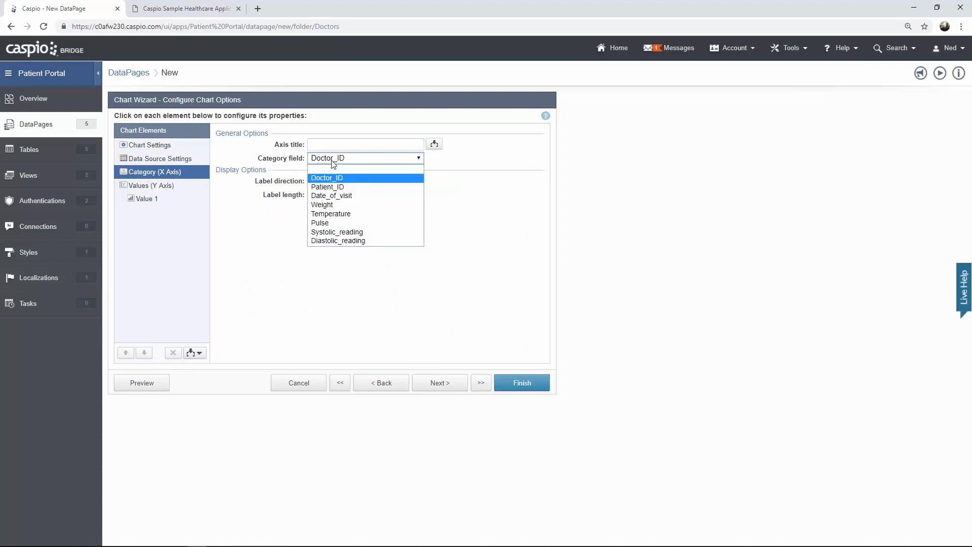
click(336, 195)
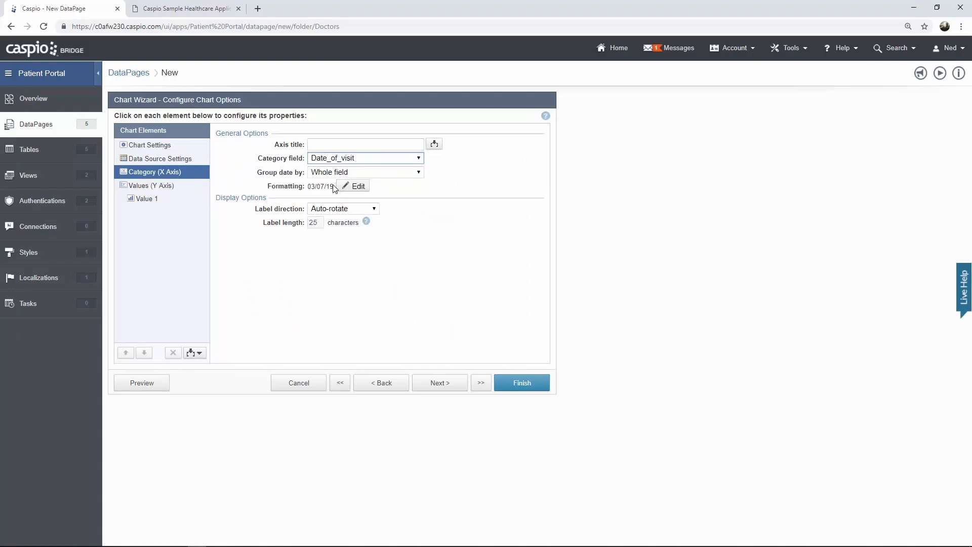
click(333, 173)
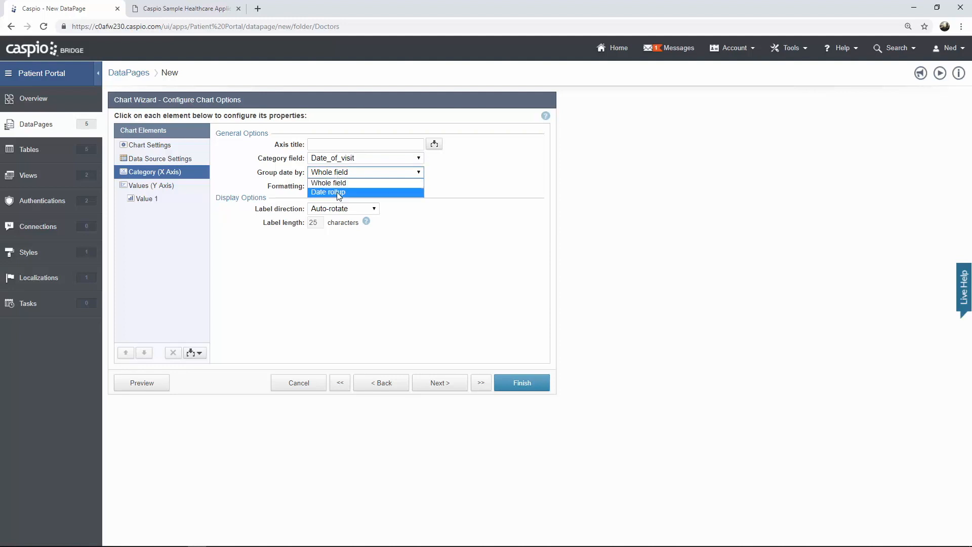
click(335, 193)
click(333, 187)
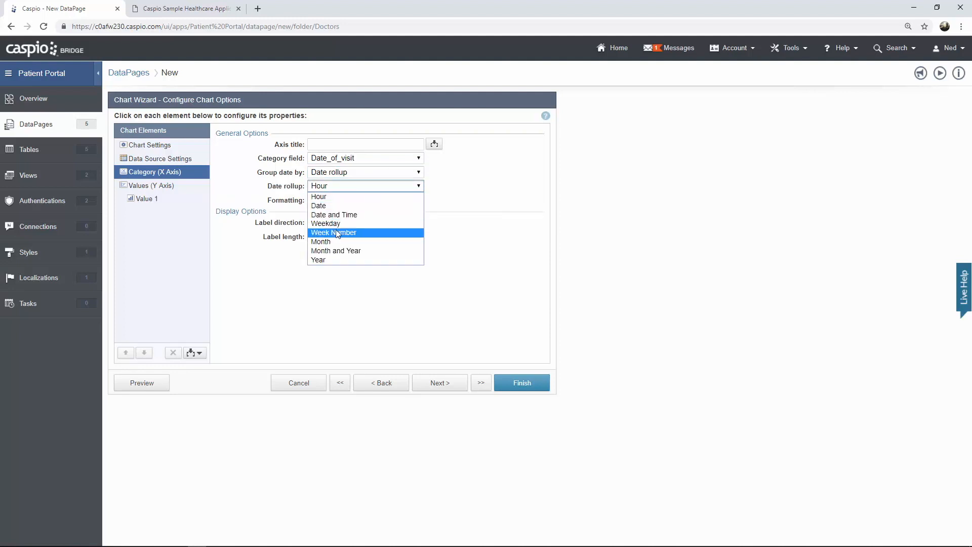
click(332, 242)
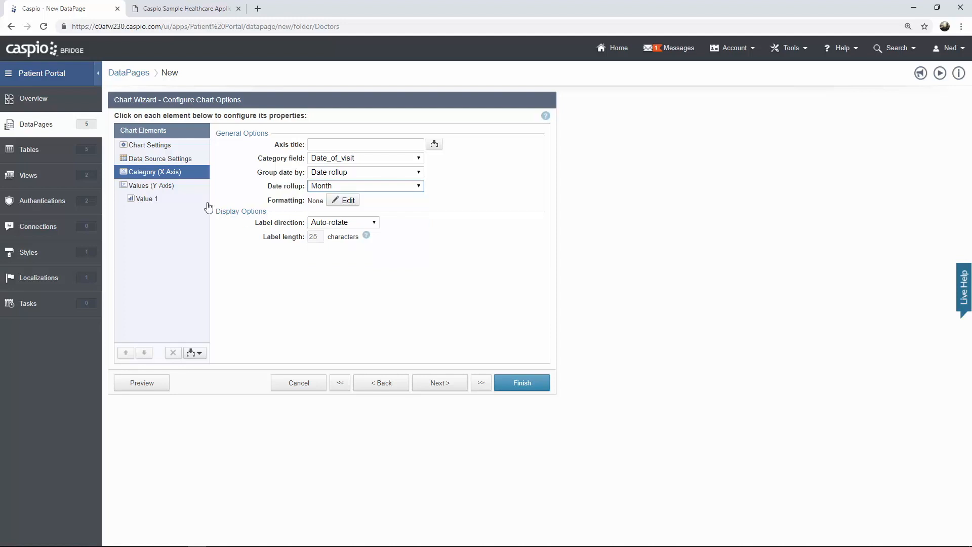
- Count Patient_ID as the value with square markers, and save the chart
click(173, 188)
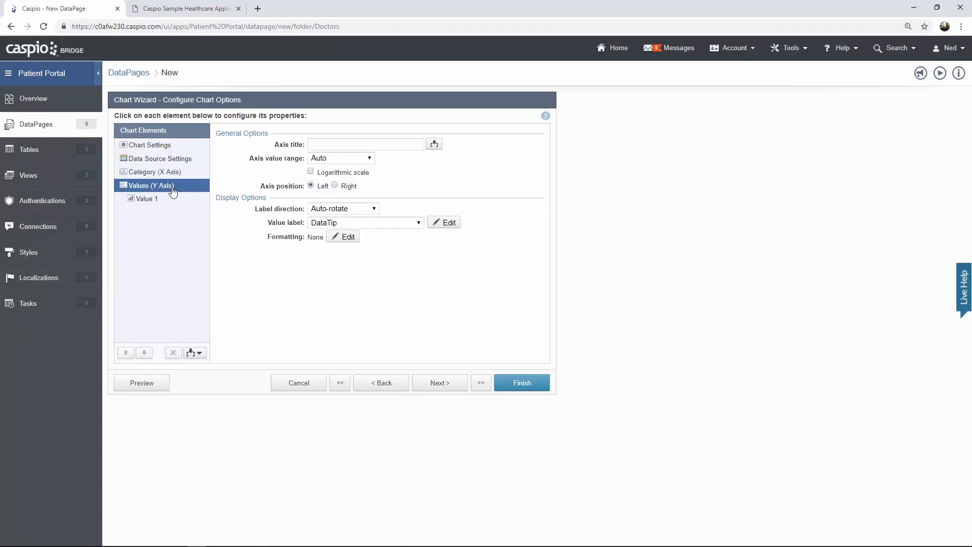
click(155, 205)
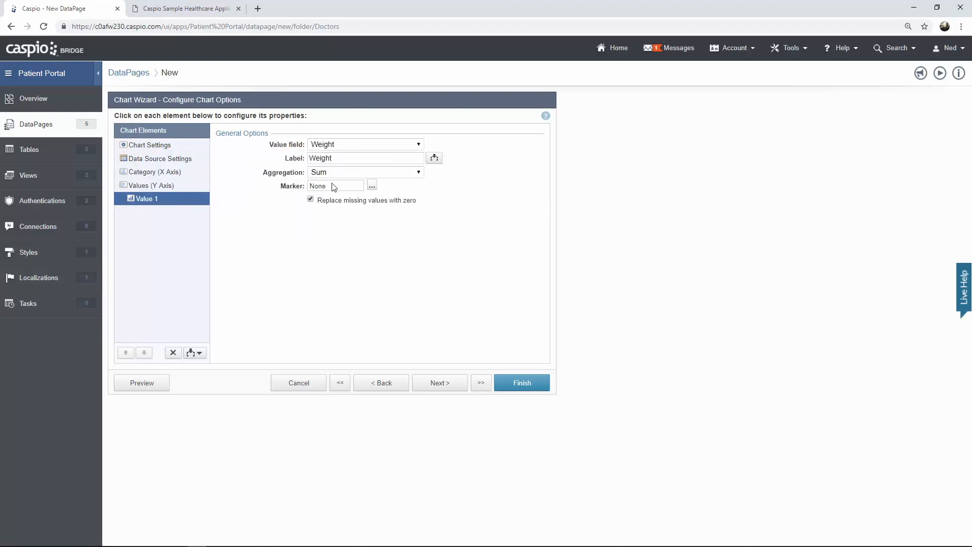
click(344, 146)
click(342, 164)
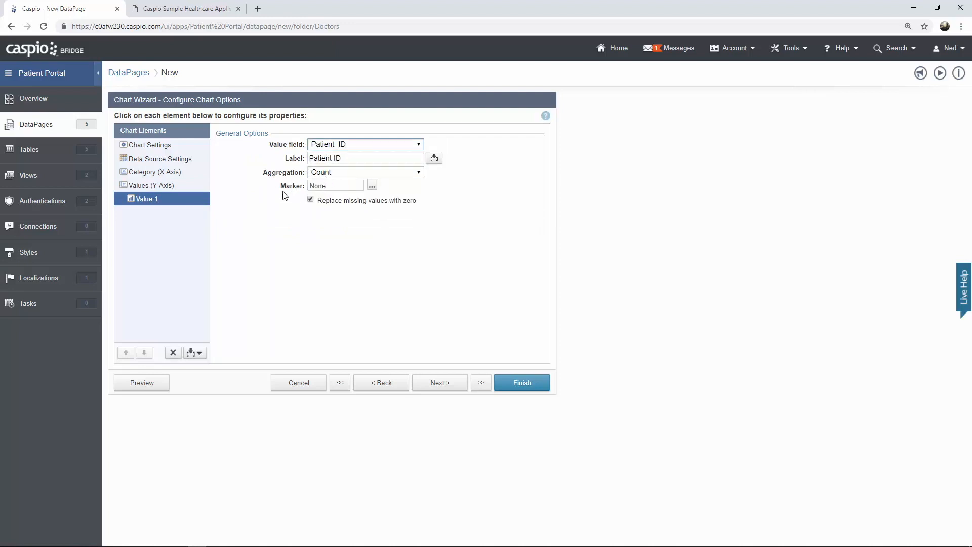
click(372, 186)
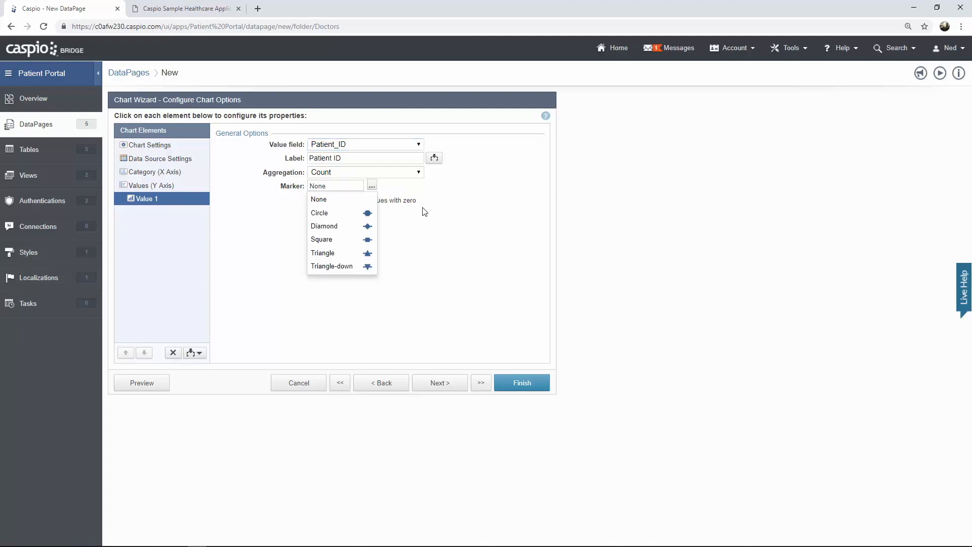
click(358, 243)
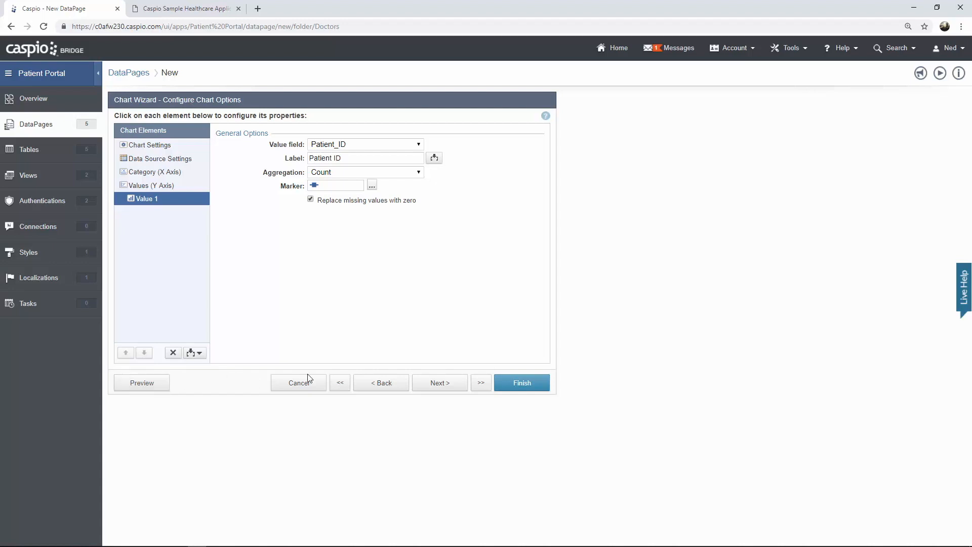
click(504, 388)
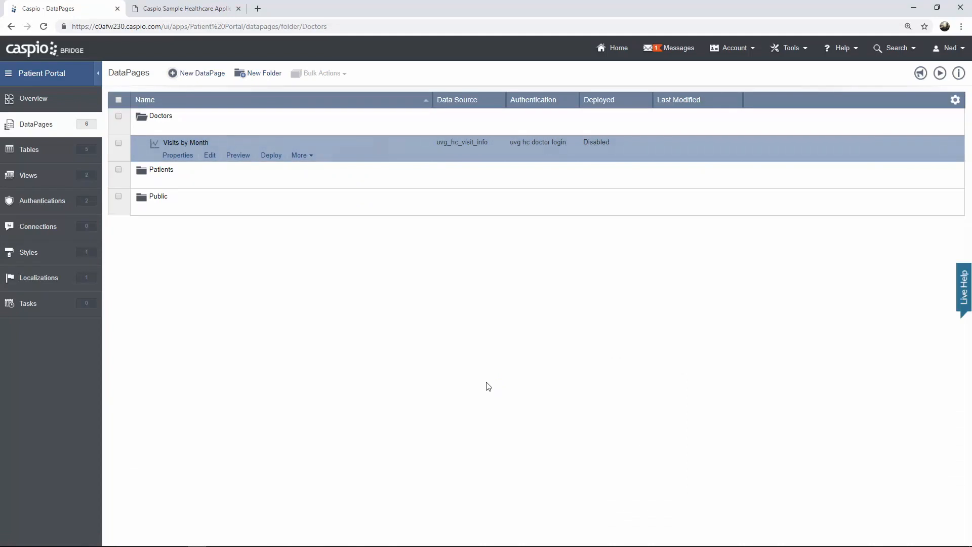
- Start a new Bar chart DataPage on the uvg_hc_visit_info data source
click(198, 73)
click(183, 191)
scroll(344, 192, down, 1)
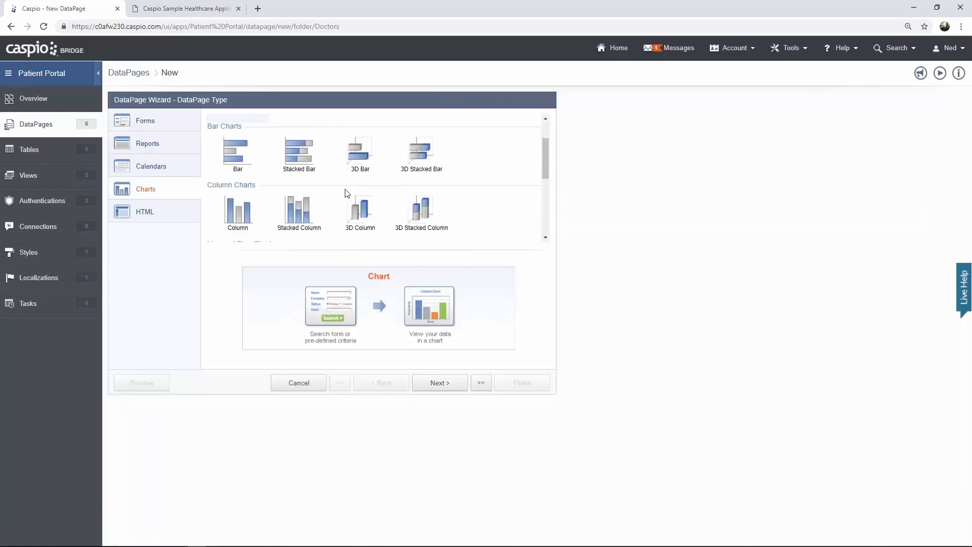
click(246, 157)
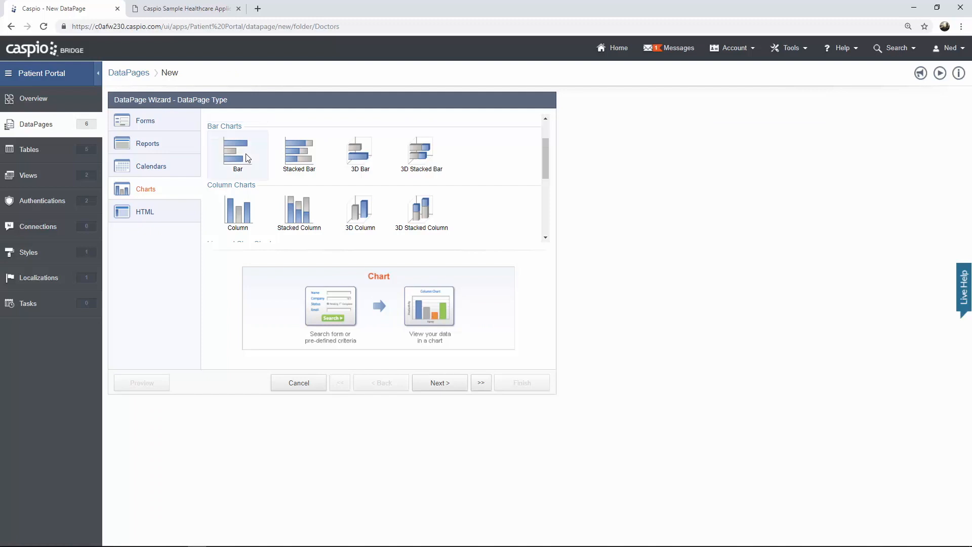
click(433, 383)
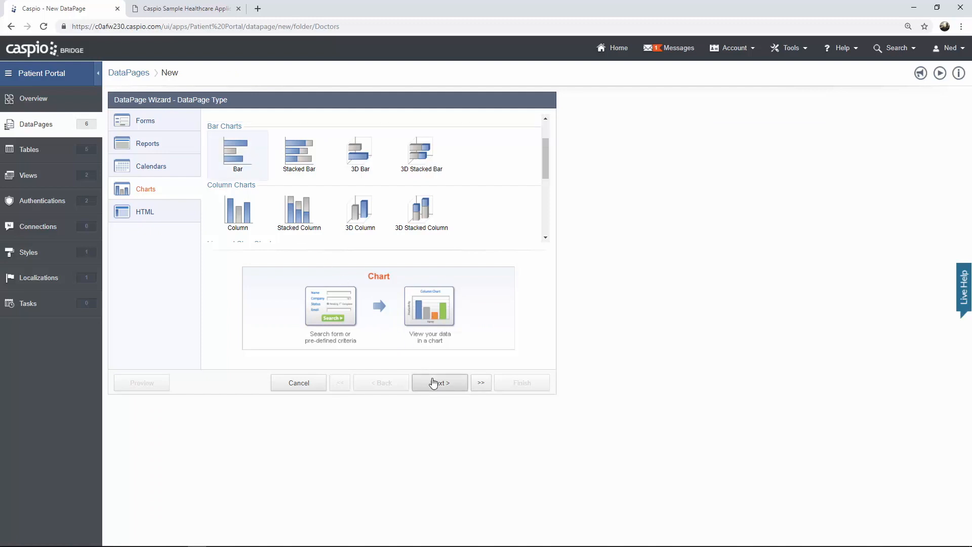
click(224, 151)
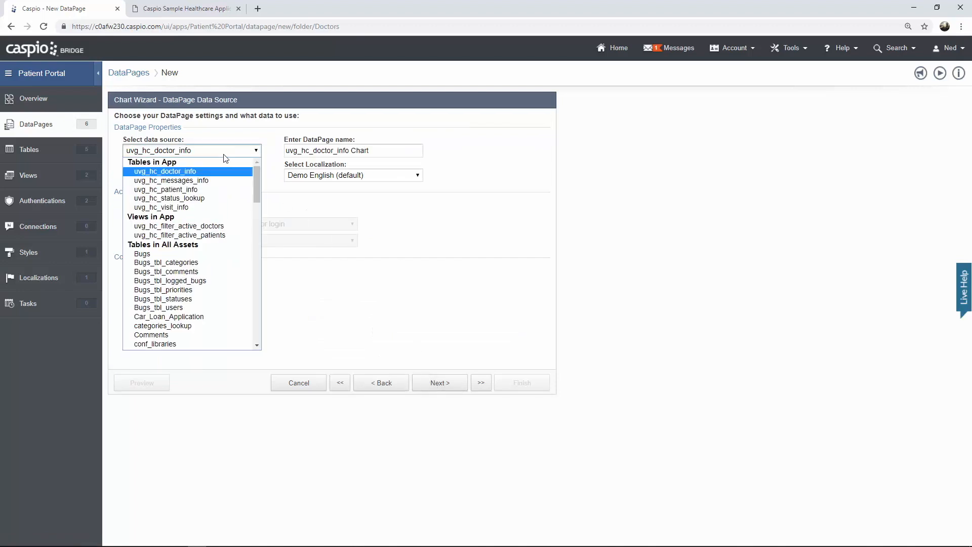
click(210, 202)
- Name it 'Patients by Month', Caspio Bootstrap style, doctor-login only, filtered by pre-defined criteria
drag(366, 150, 287, 147)
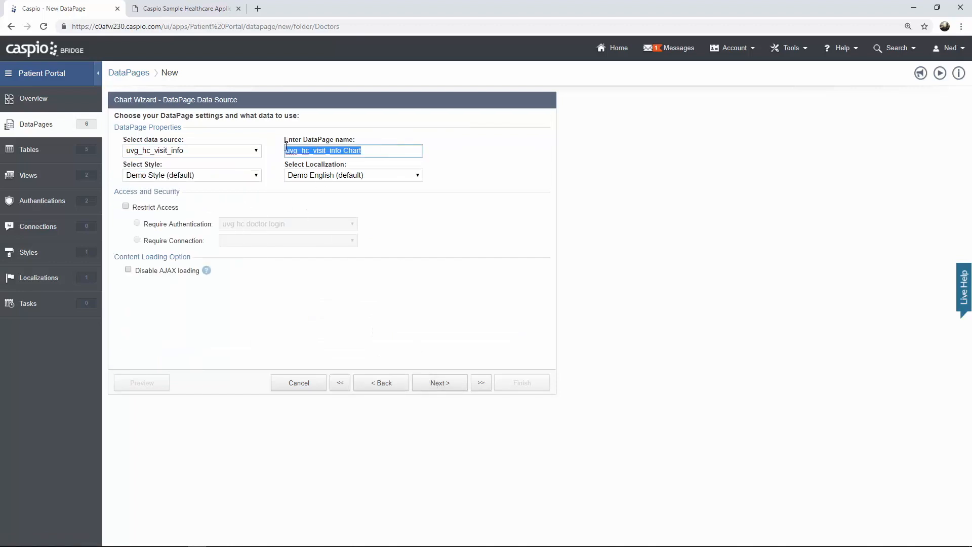
text(Patients by Month)
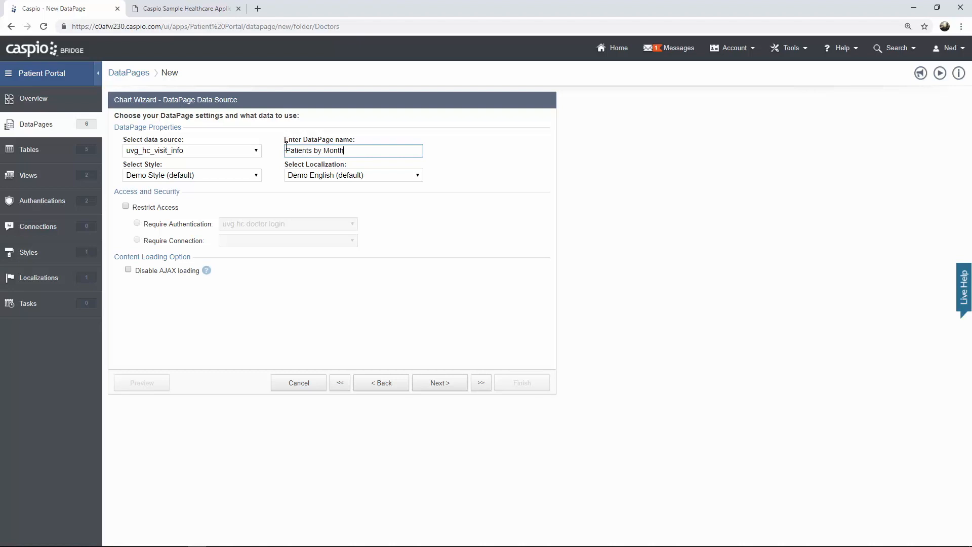
click(250, 176)
click(236, 196)
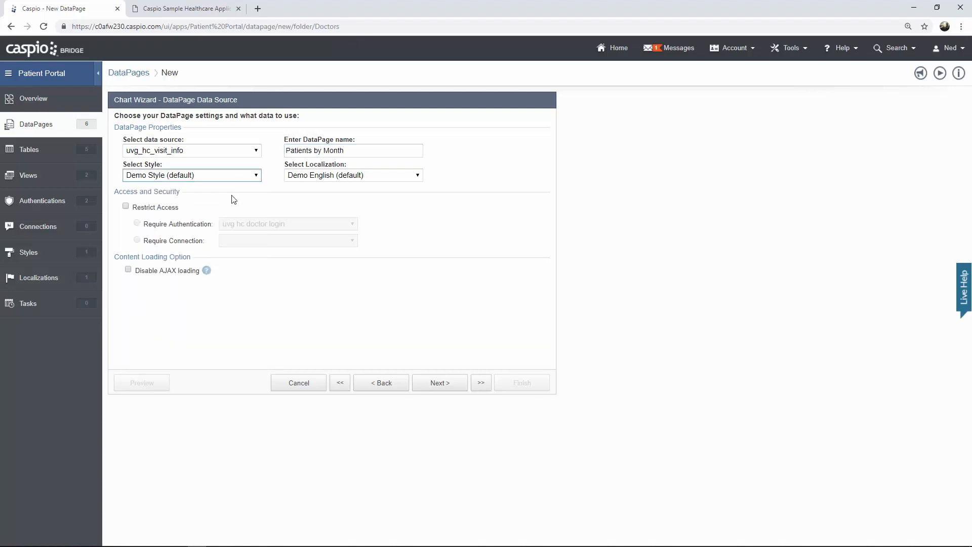
click(162, 208)
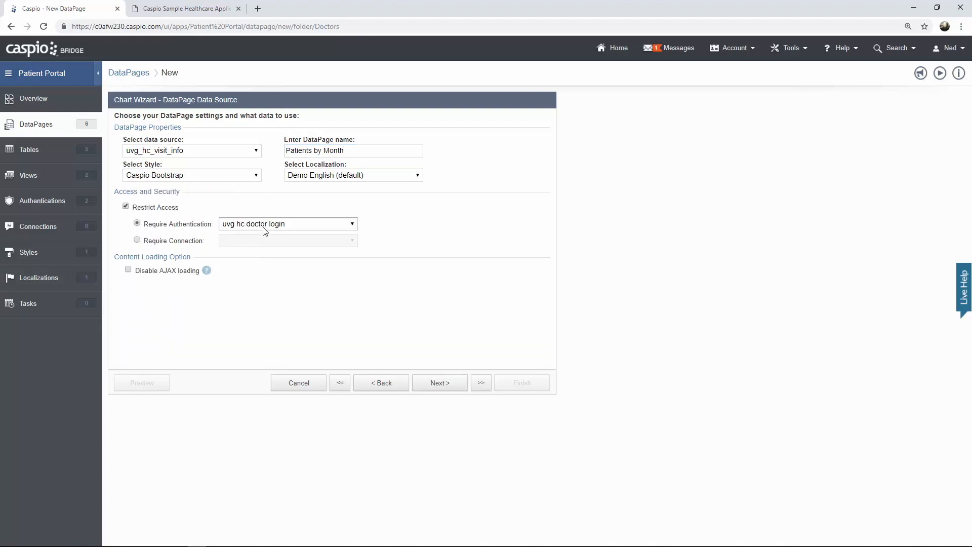
click(445, 385)
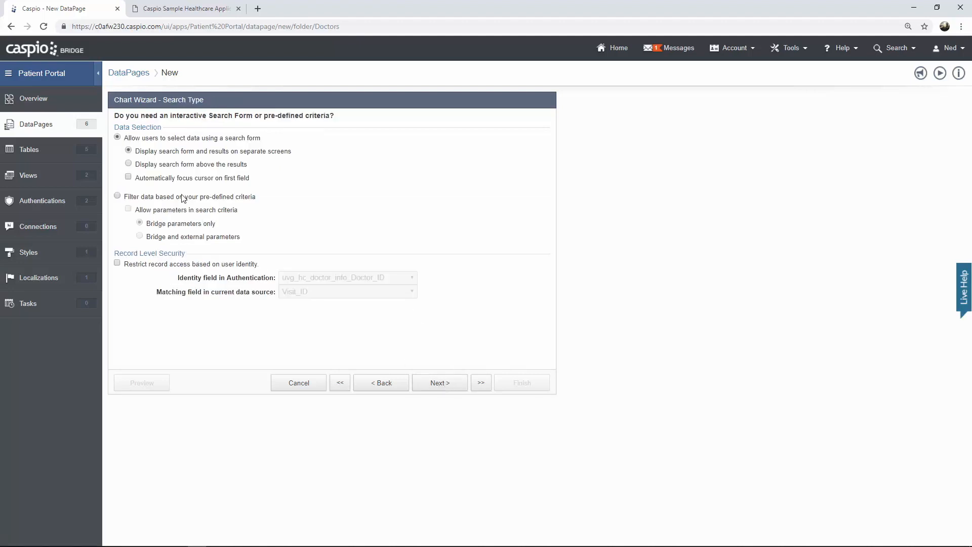
click(183, 198)
click(438, 385)
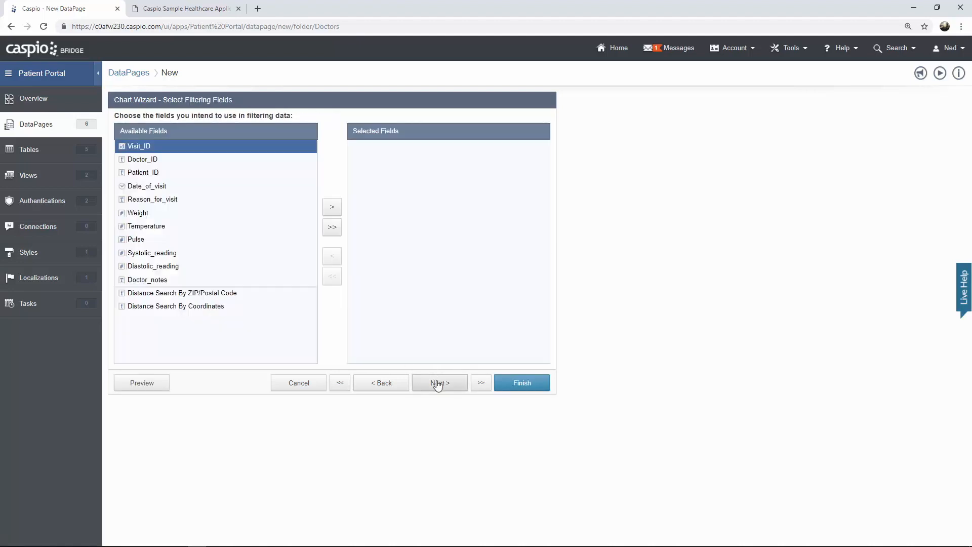
click(437, 385)
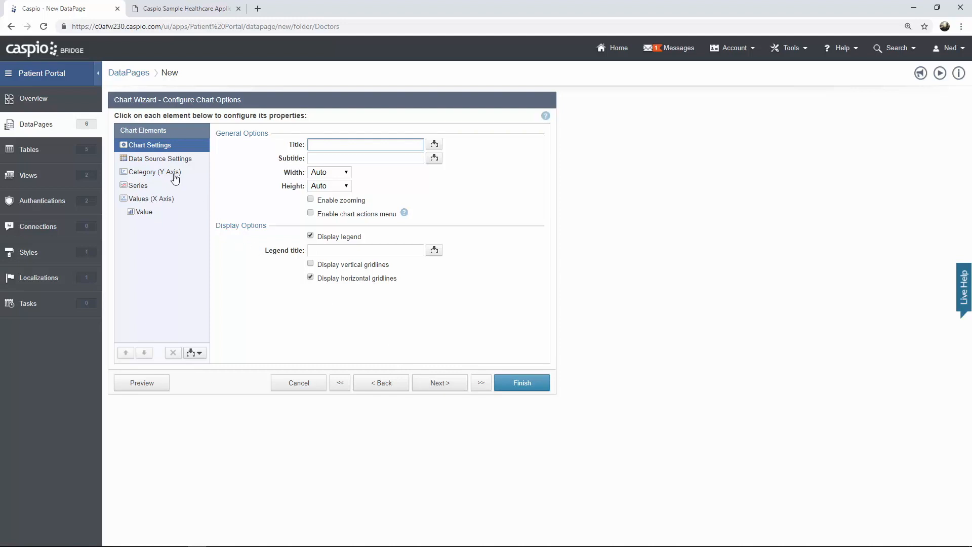
- Use Patient_ID as the category and the count of Patient_ID as the value
click(162, 160)
click(251, 258)
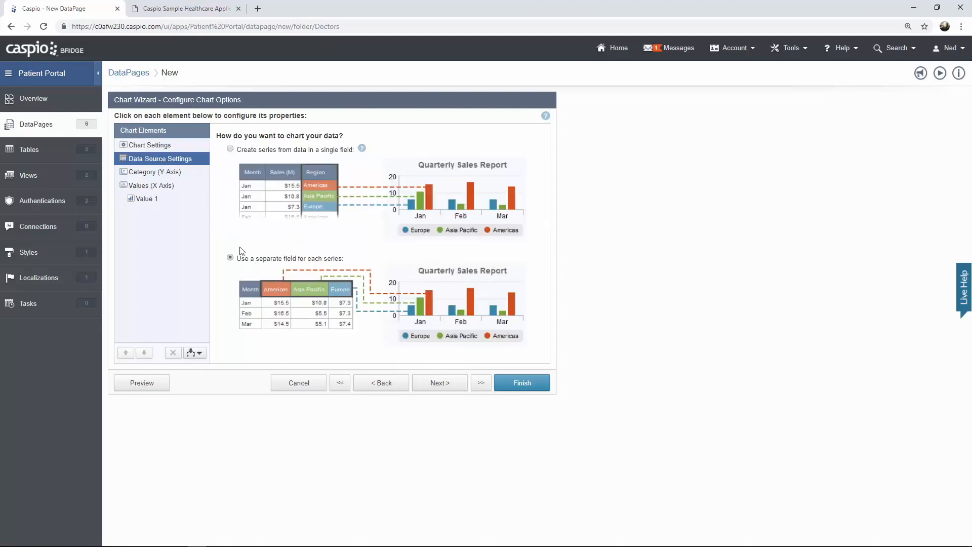
click(167, 175)
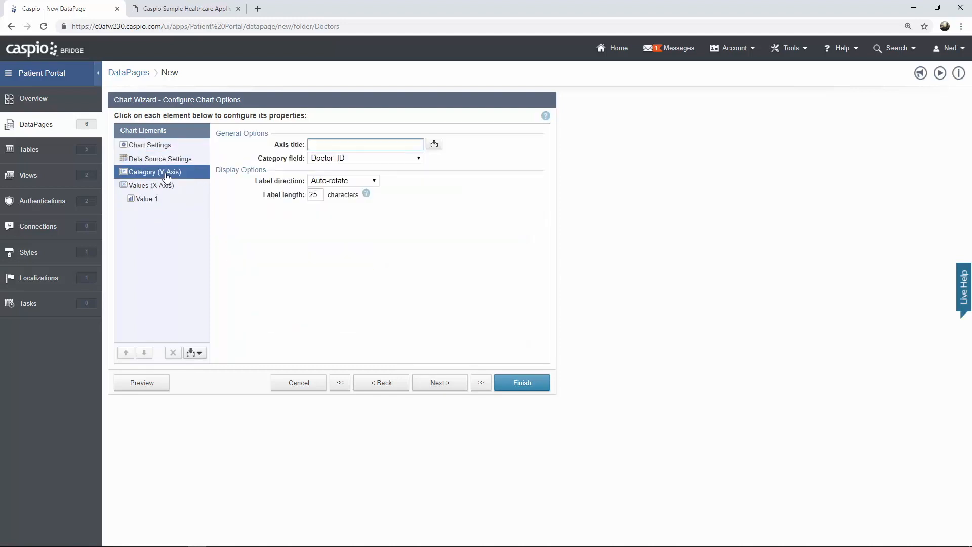
click(353, 161)
click(349, 188)
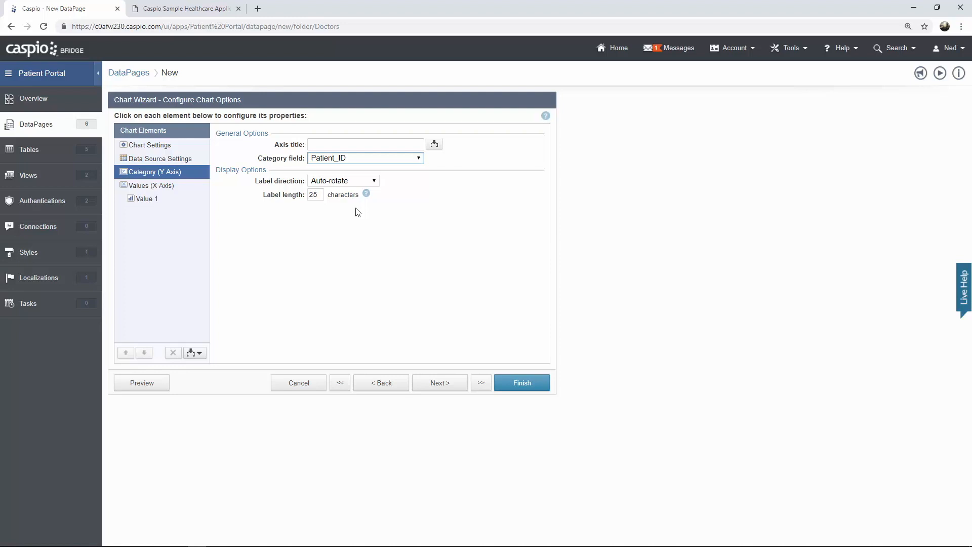
click(187, 192)
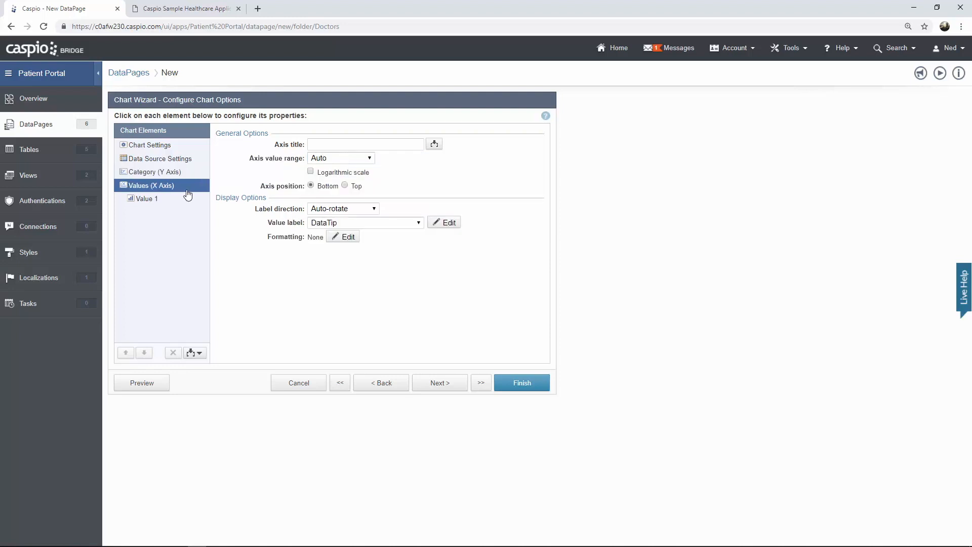
click(148, 200)
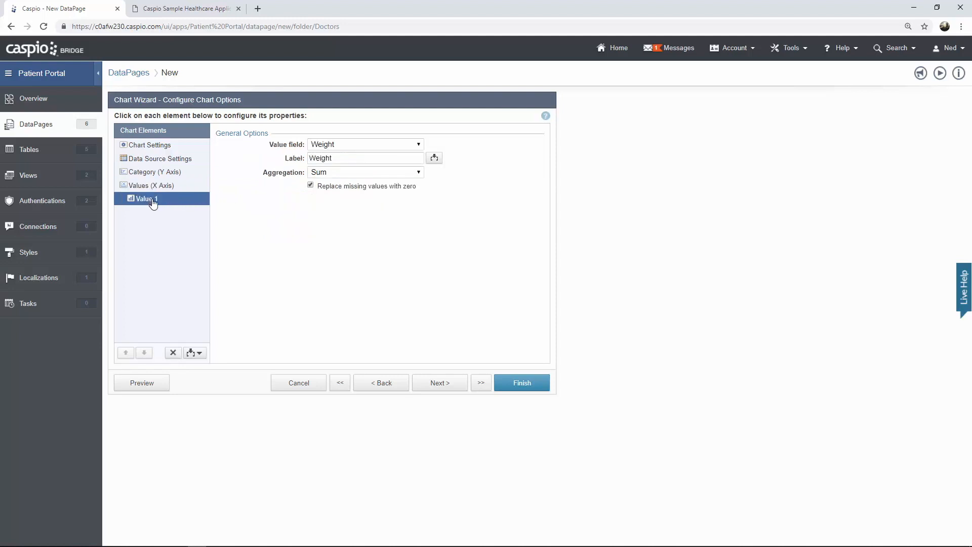
click(347, 145)
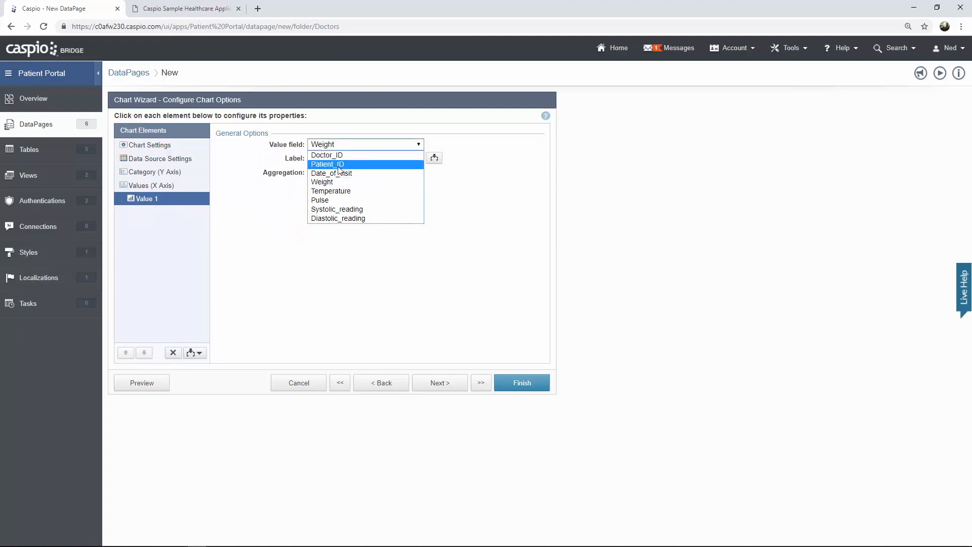
click(339, 166)
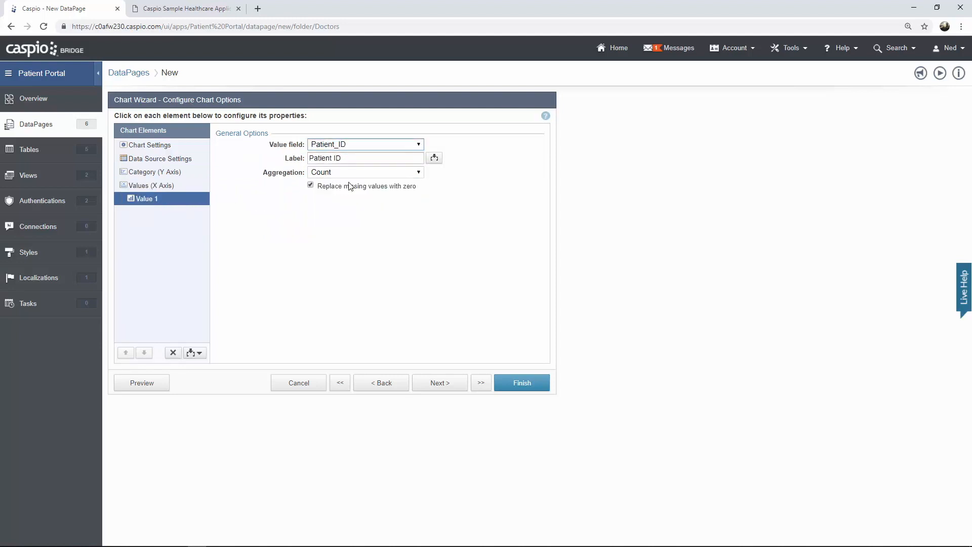
- Sort by COUNT(Patient_ID) in reversed direction, limit to 10 data points, and save
click(440, 383)
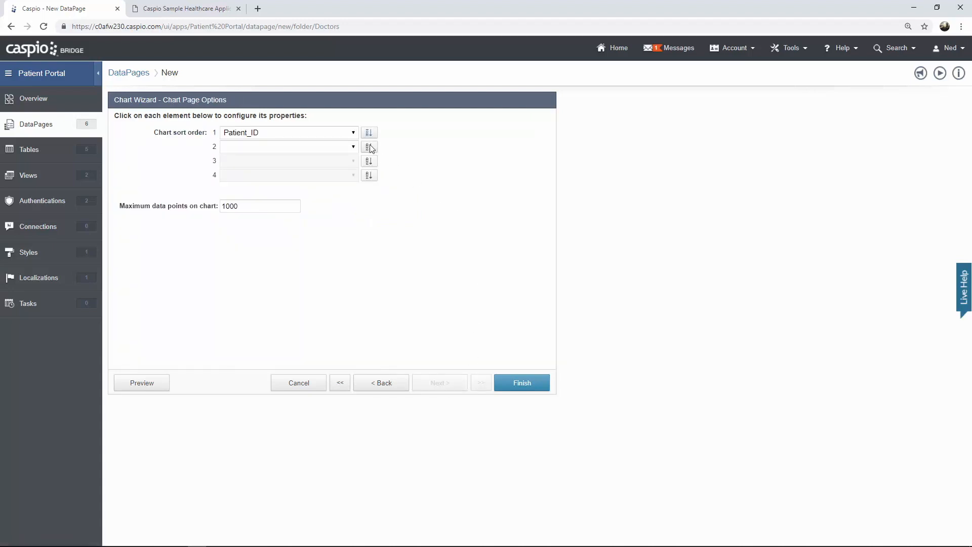
click(352, 133)
click(312, 162)
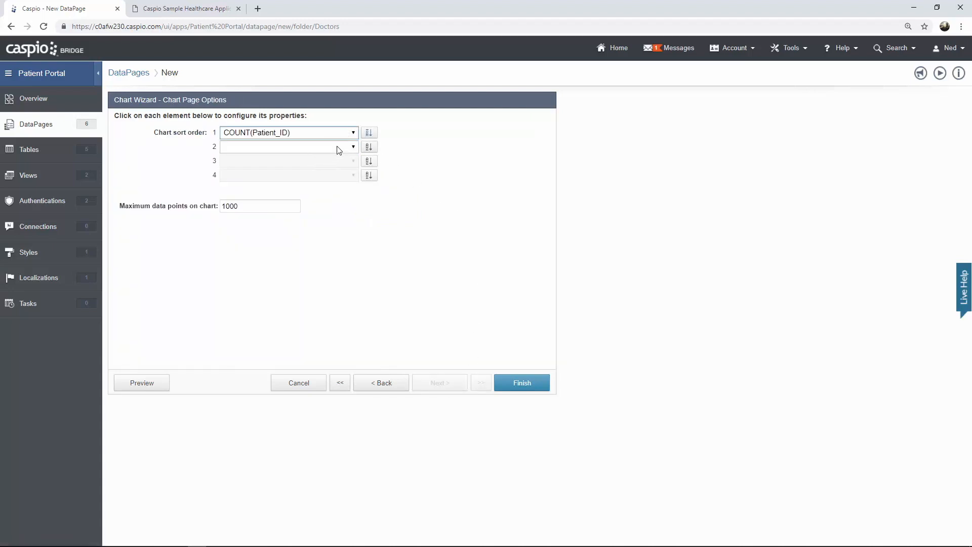
click(369, 132)
double_click(227, 202)
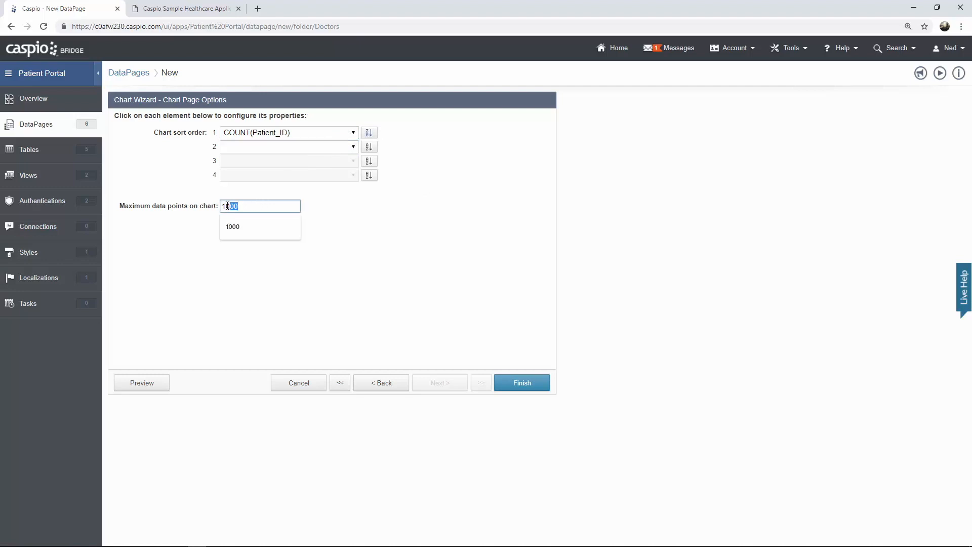
text(10)
click(430, 275)
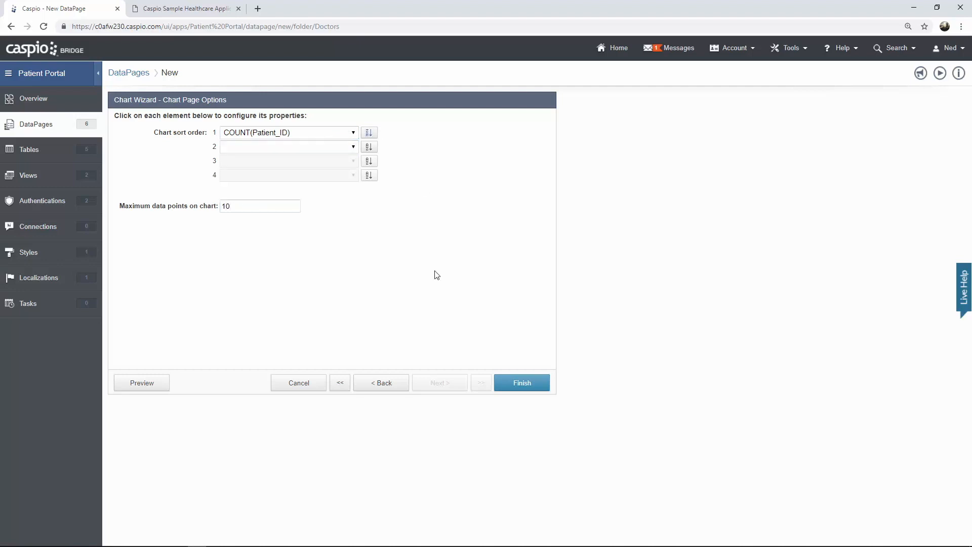
click(518, 385)
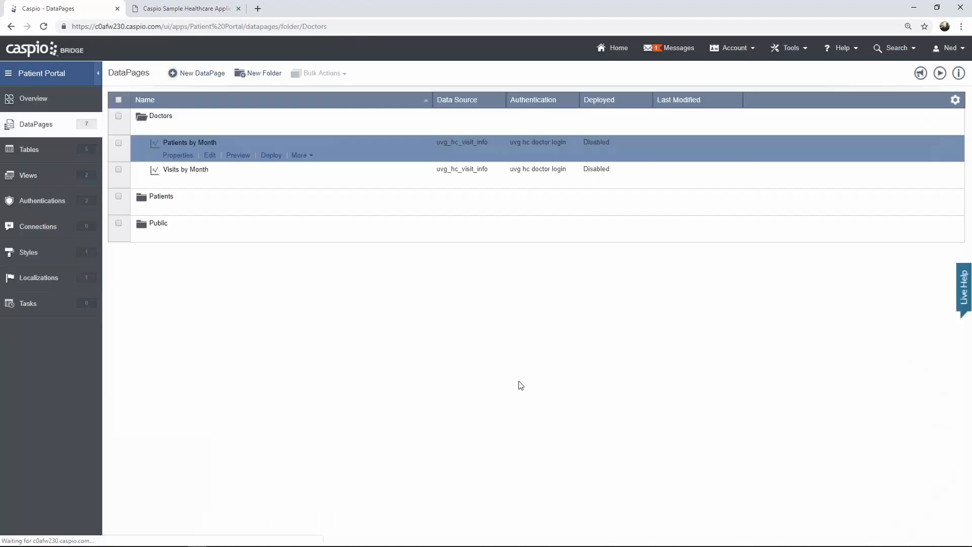
- Start a new Pie chart DataPage on the uvg_hc_patient_info data source
click(199, 73)
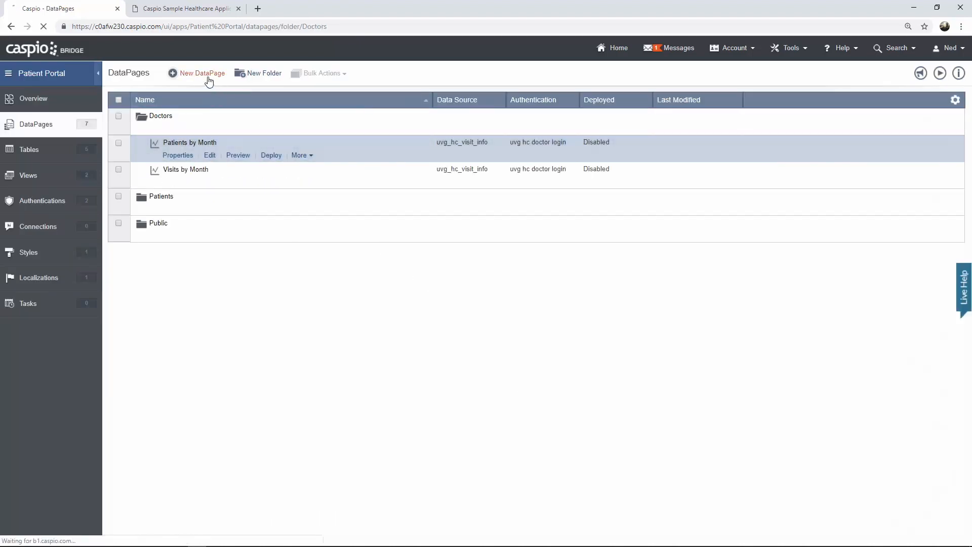
scroll(338, 193, down, 4)
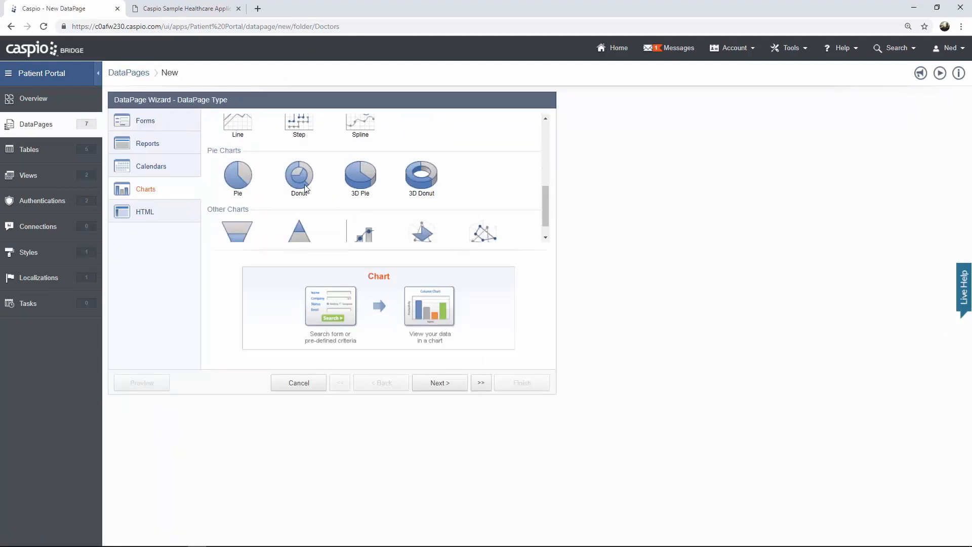
click(248, 186)
click(436, 382)
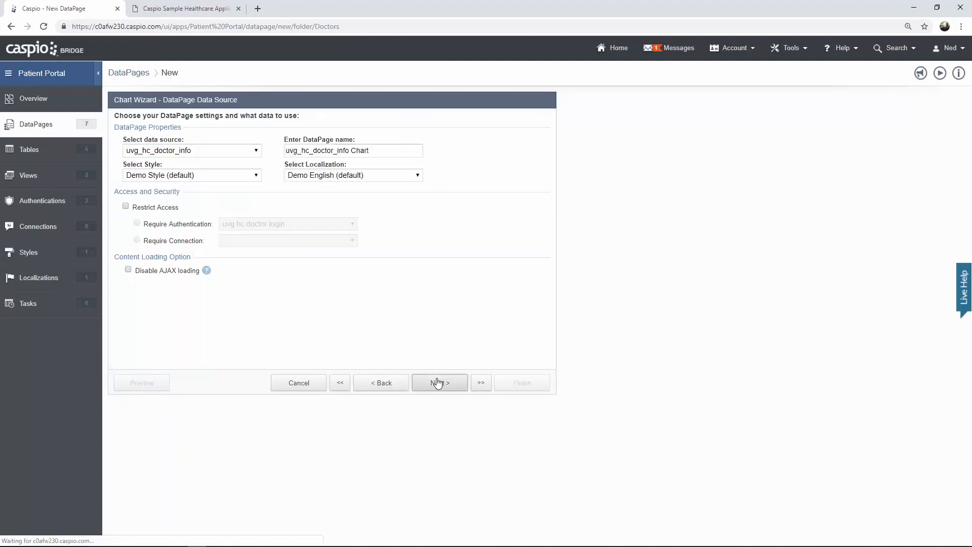
click(233, 151)
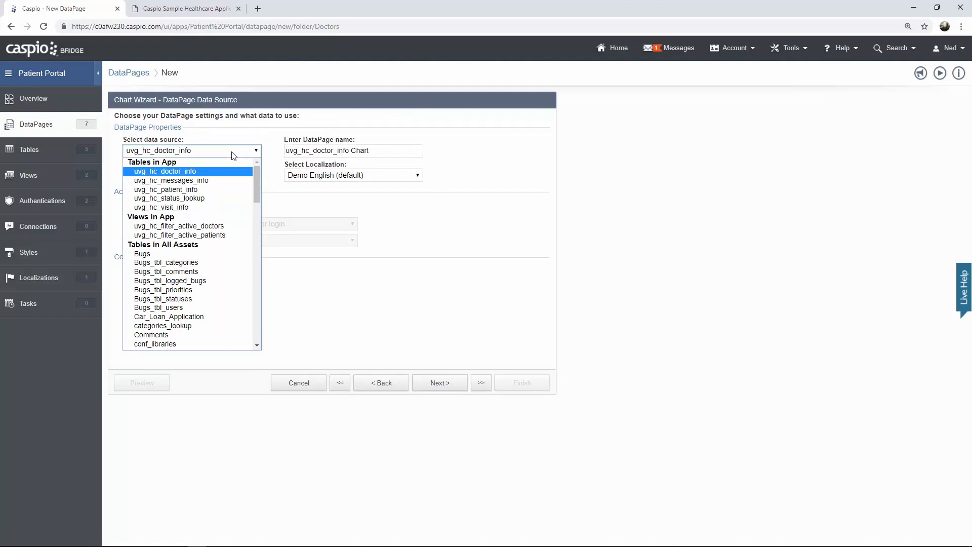
click(205, 191)
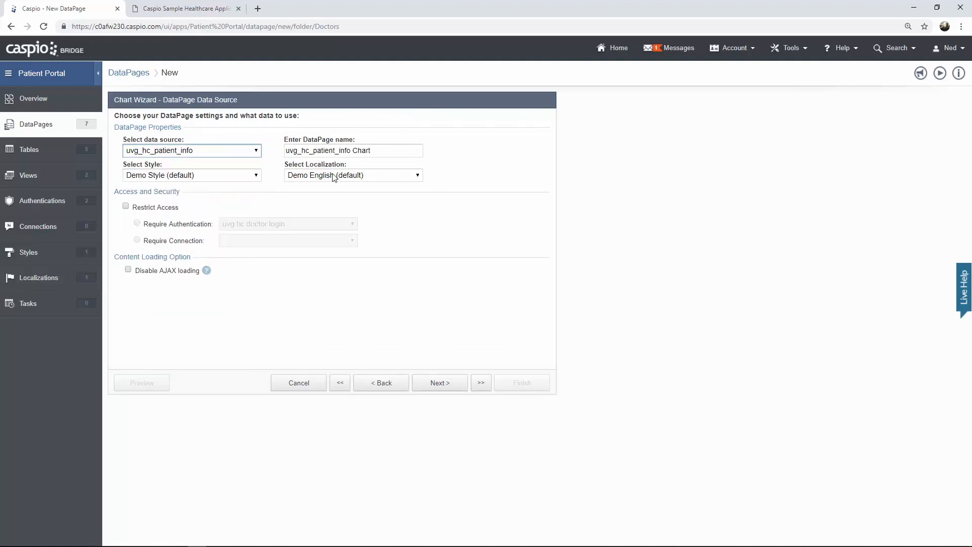
- Name it 'Patients by Status', Caspio Bootstrap style, doctor-login only, with pre-defined criteria filtering
drag(387, 151, 226, 150)
text(Patients by Status)
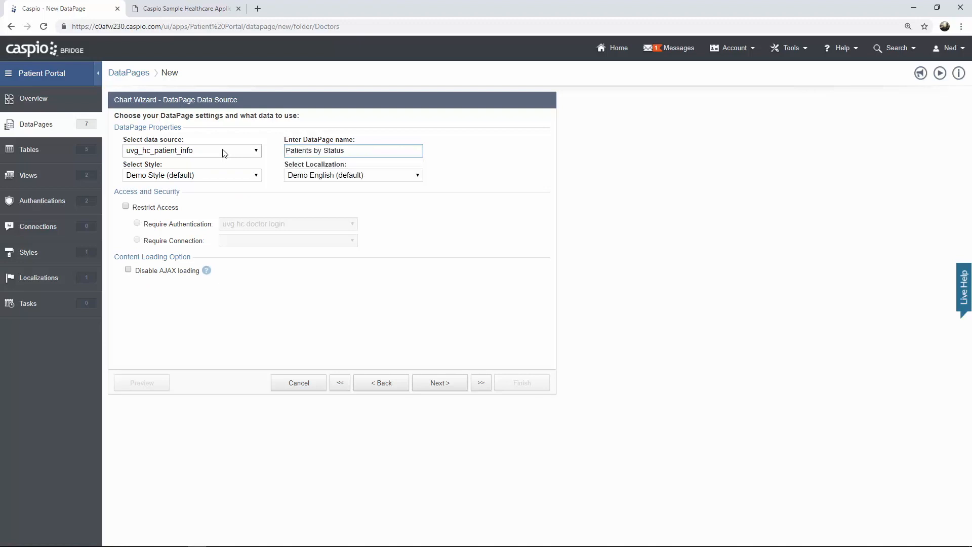
click(228, 175)
click(223, 198)
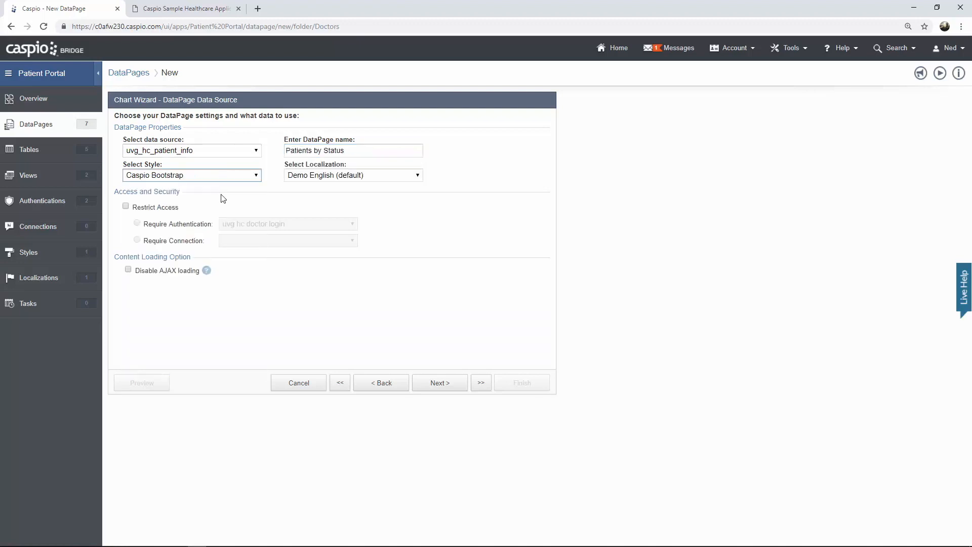
click(163, 207)
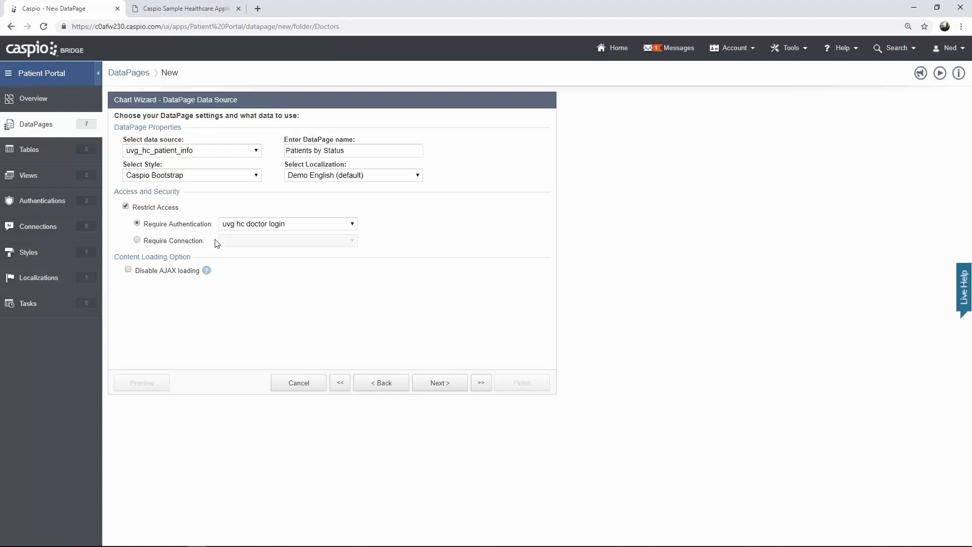
click(438, 385)
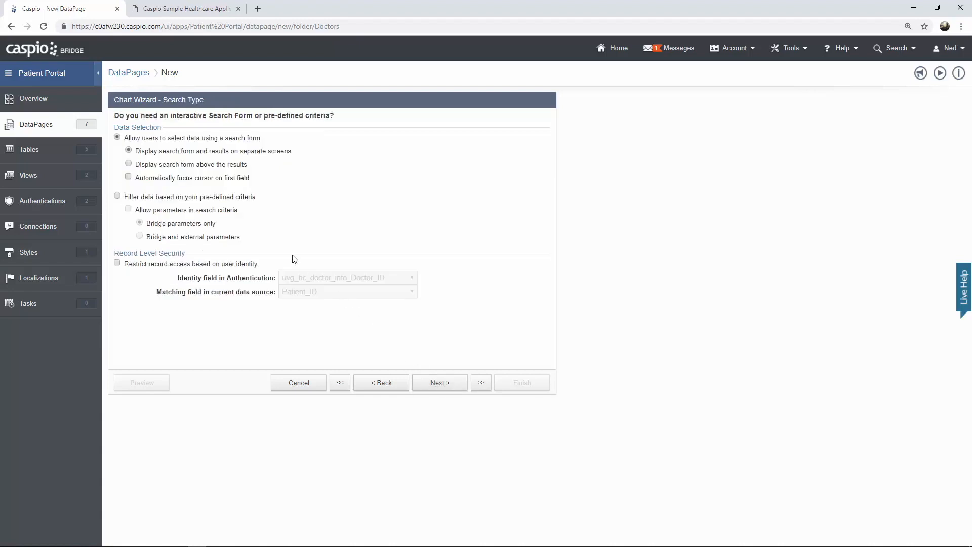
click(225, 197)
click(433, 383)
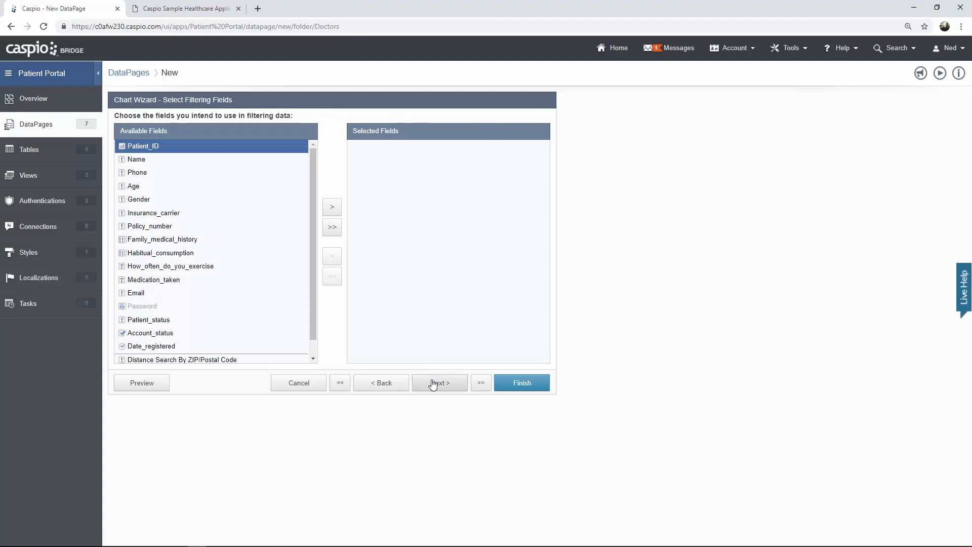
- Categorise the pie by Patient_status, count Name values without percentages, and finish the chart
click(433, 384)
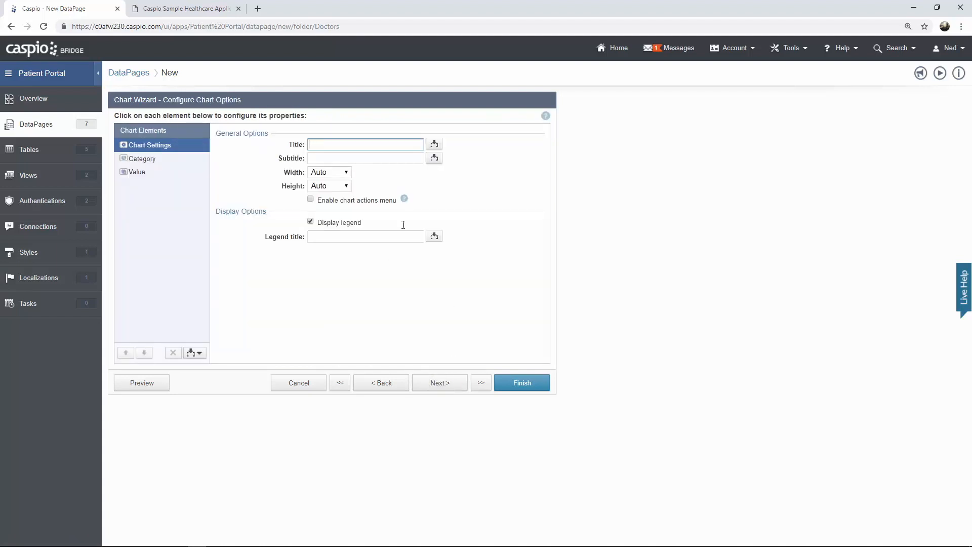
click(163, 161)
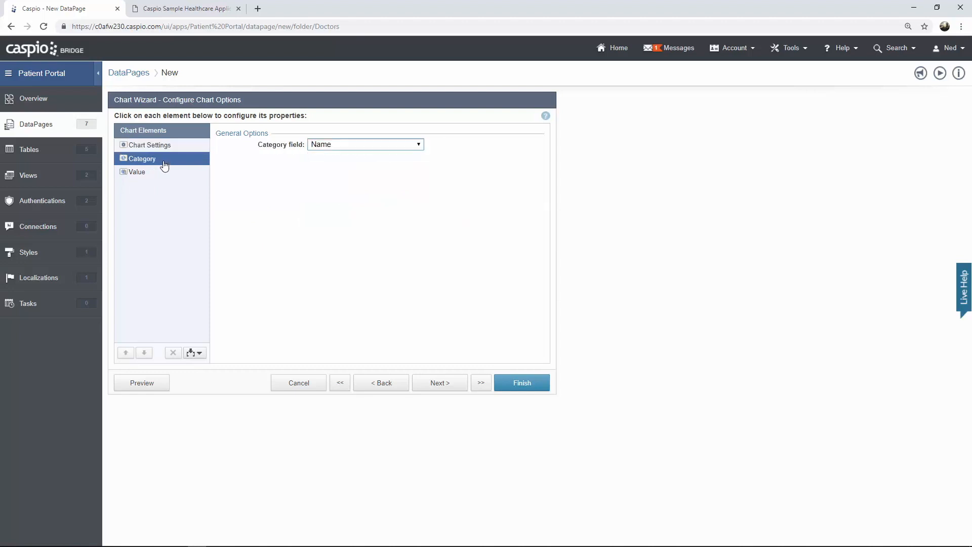
click(337, 146)
click(360, 231)
click(205, 172)
click(348, 146)
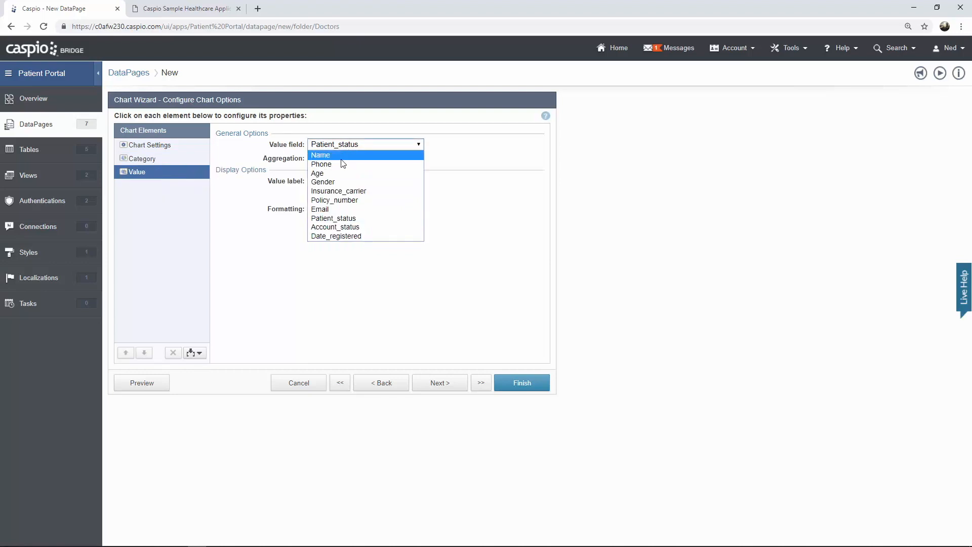
click(339, 156)
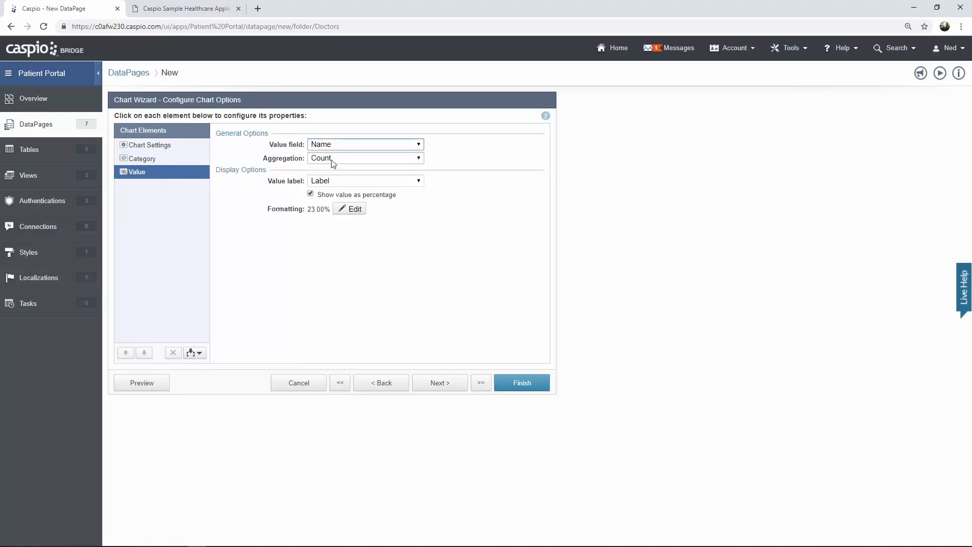
click(311, 196)
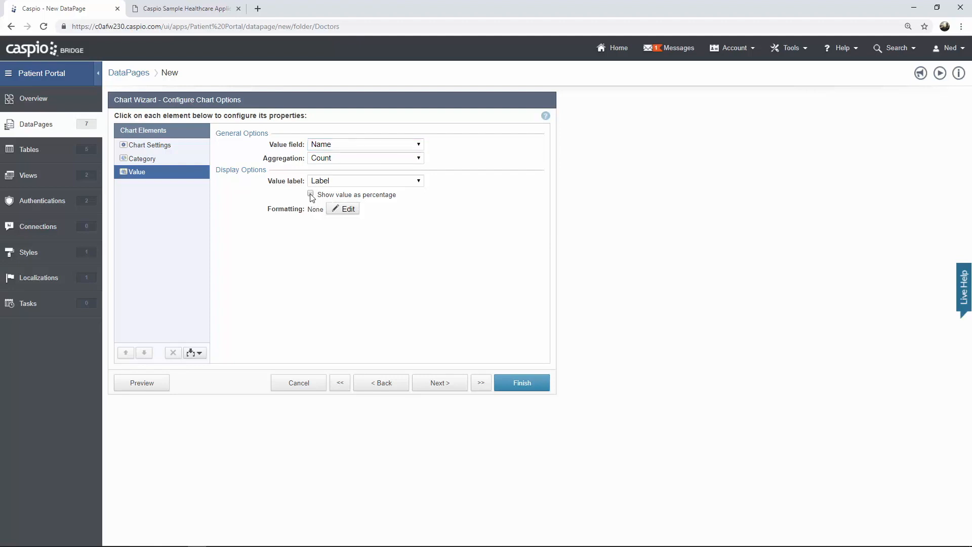
click(516, 386)
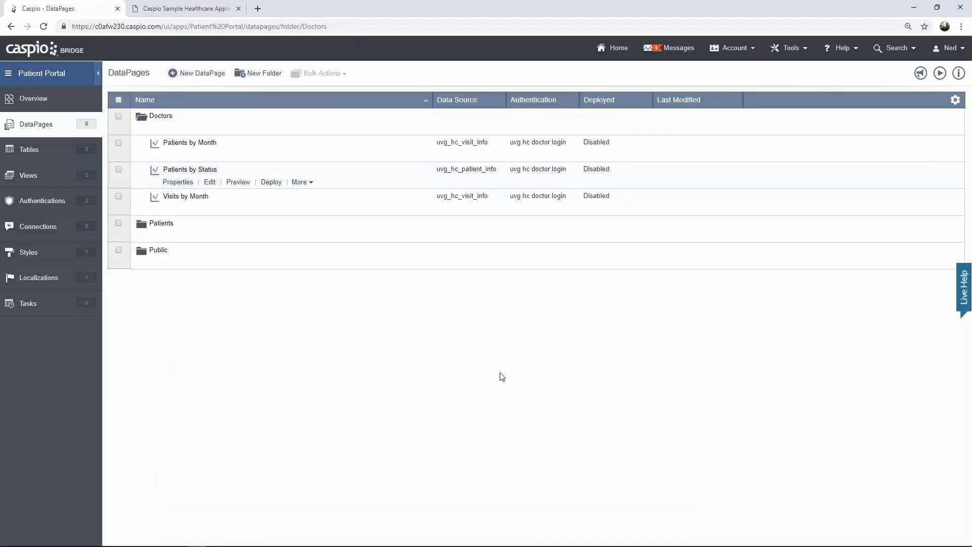
- Start a new chart DataPage on the uvg_hc_messages_info data source
click(195, 75)
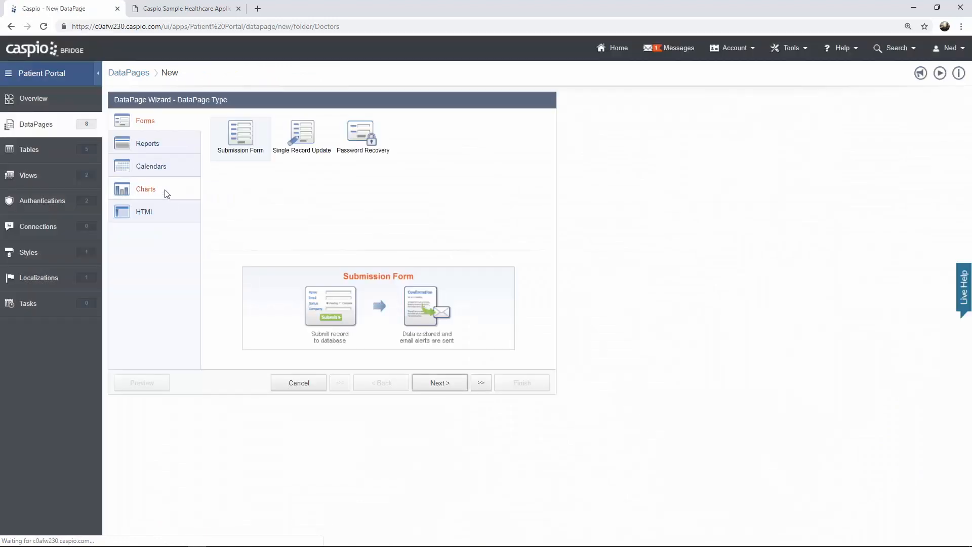
click(166, 192)
scroll(272, 194, down, 3)
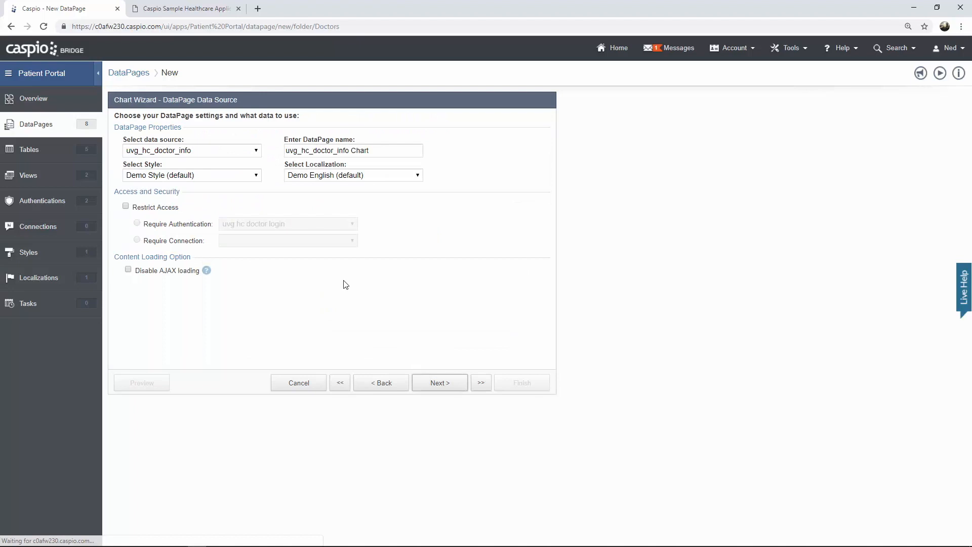
click(211, 151)
click(210, 180)
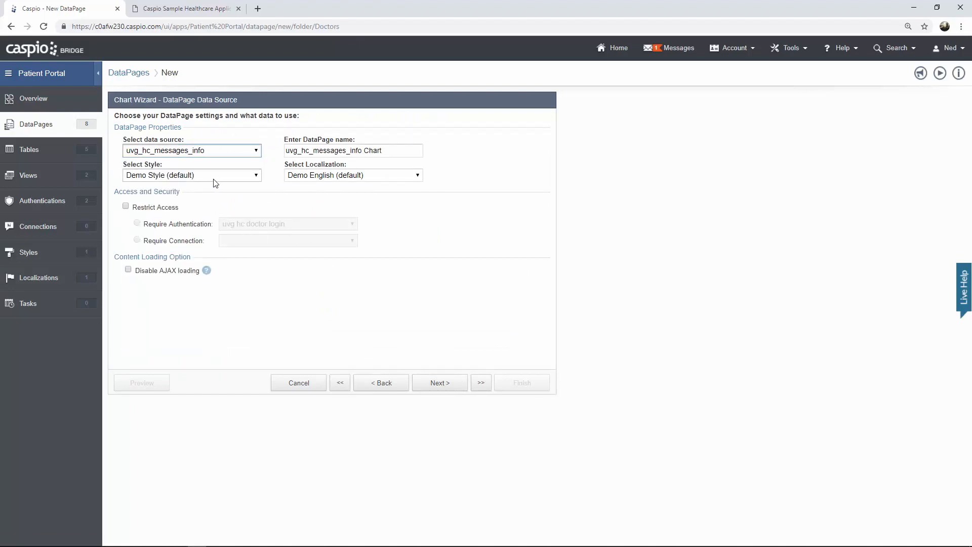
- Name it 'Messages by Patient', apply Caspio Bootstrap, and restrict it to the doctor login
drag(387, 151, 282, 152)
text(Mess)
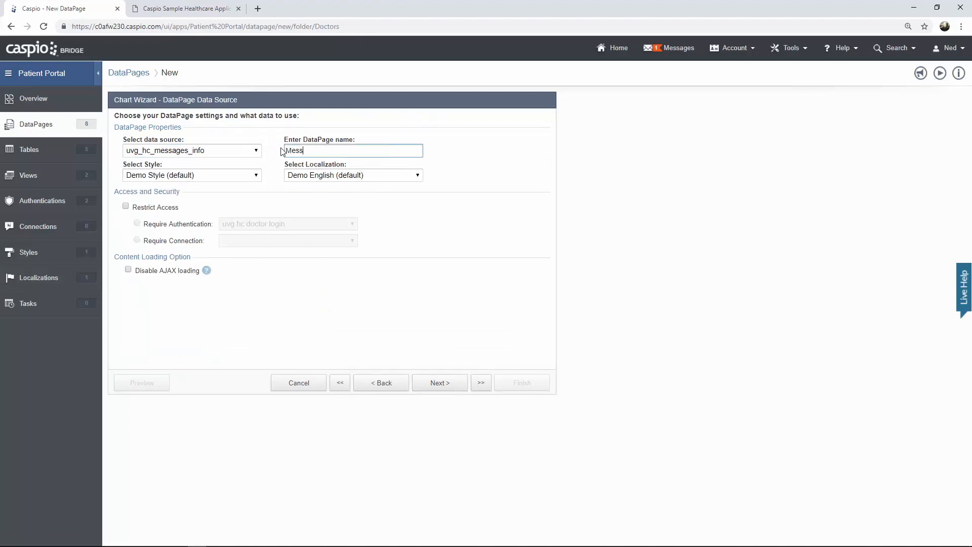
text(ages by Patient)
click(226, 175)
click(225, 196)
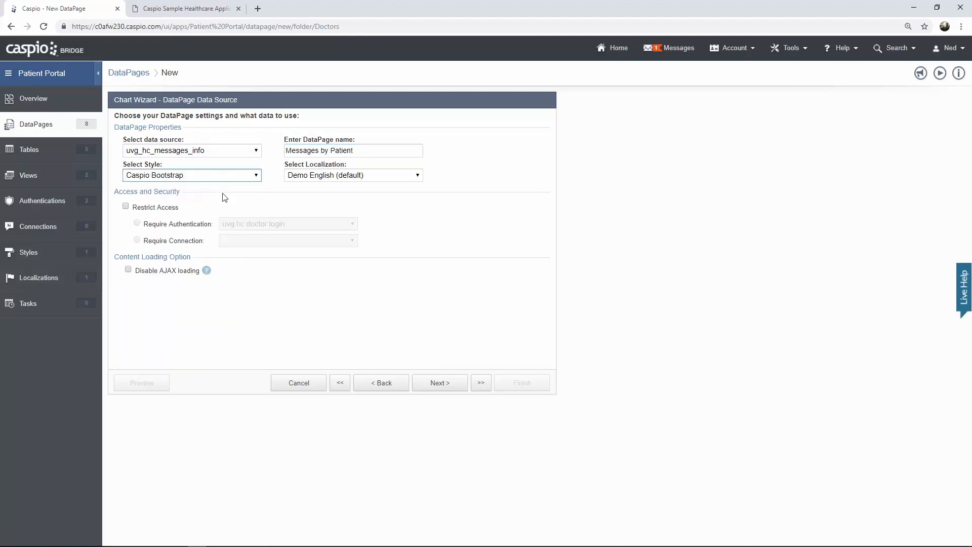
click(160, 208)
click(440, 382)
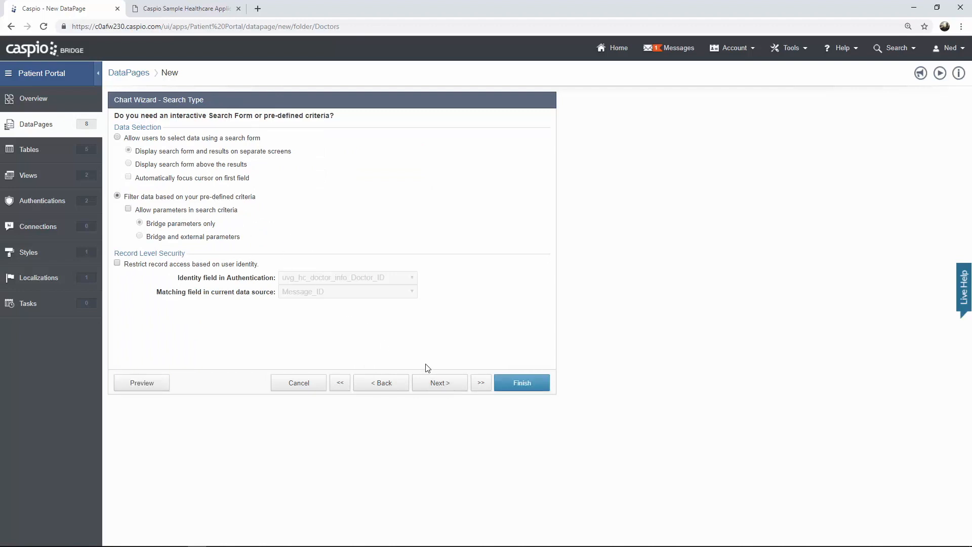
click(442, 386)
- Set the chart's category field to Patient_ID
click(442, 387)
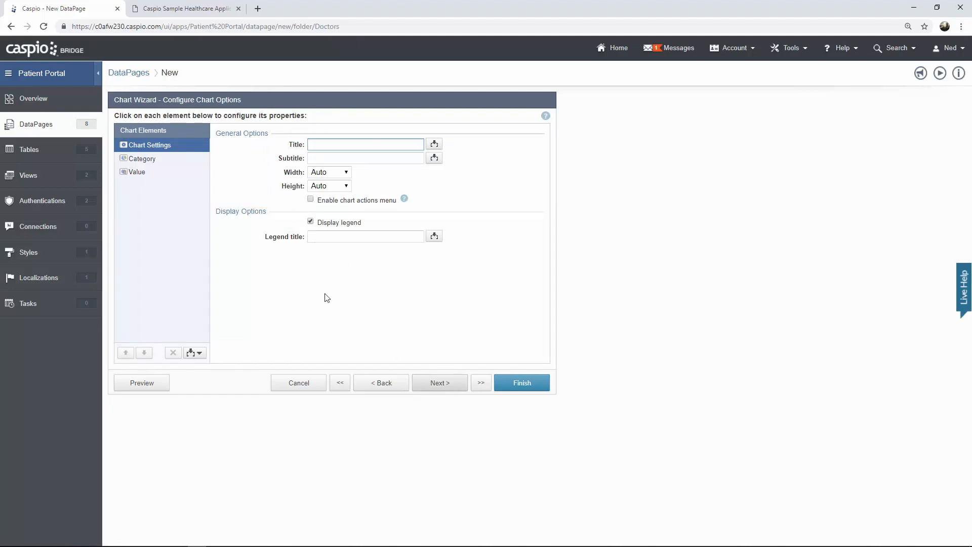
click(155, 159)
click(332, 146)
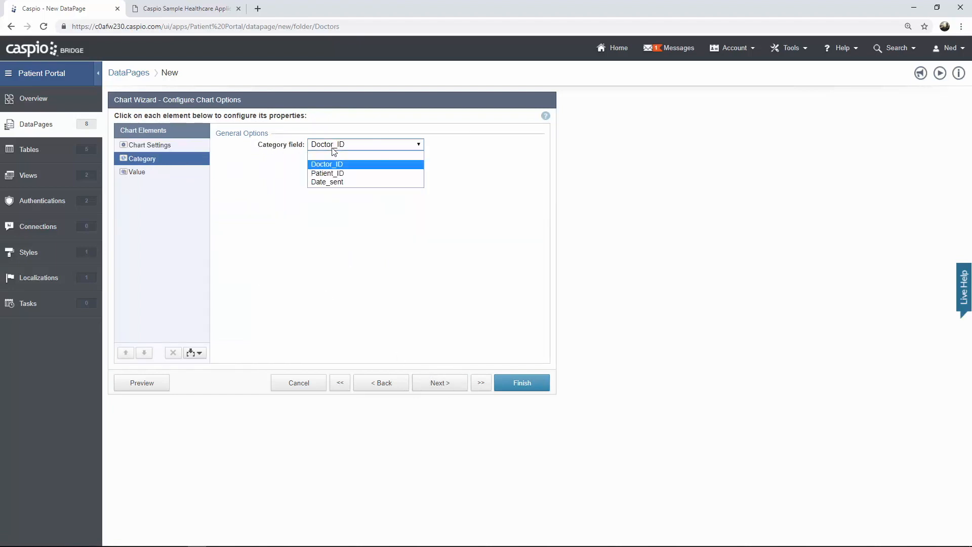
click(330, 172)
- Show a plain Count of Patient_ID without percentages and finish the chart
click(142, 176)
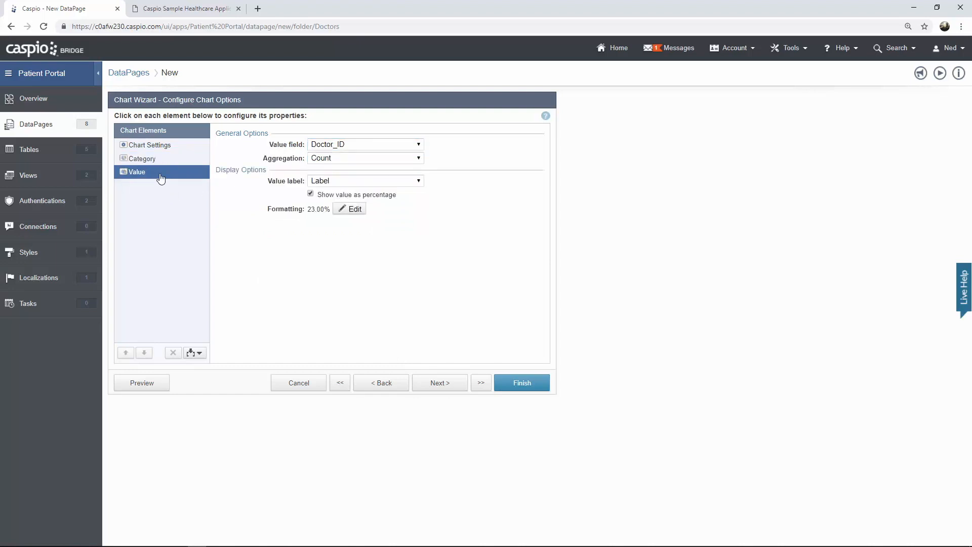
click(338, 146)
click(334, 164)
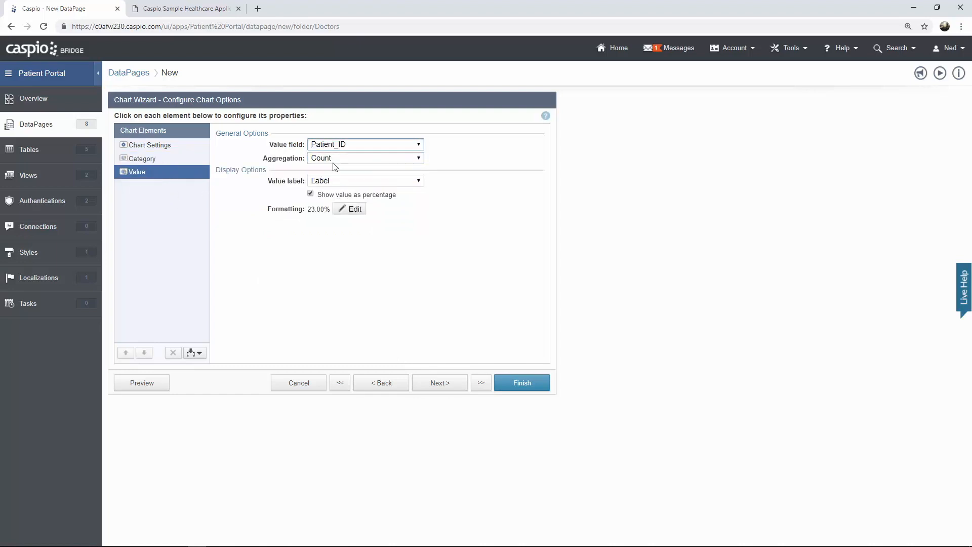
click(332, 158)
click(335, 163)
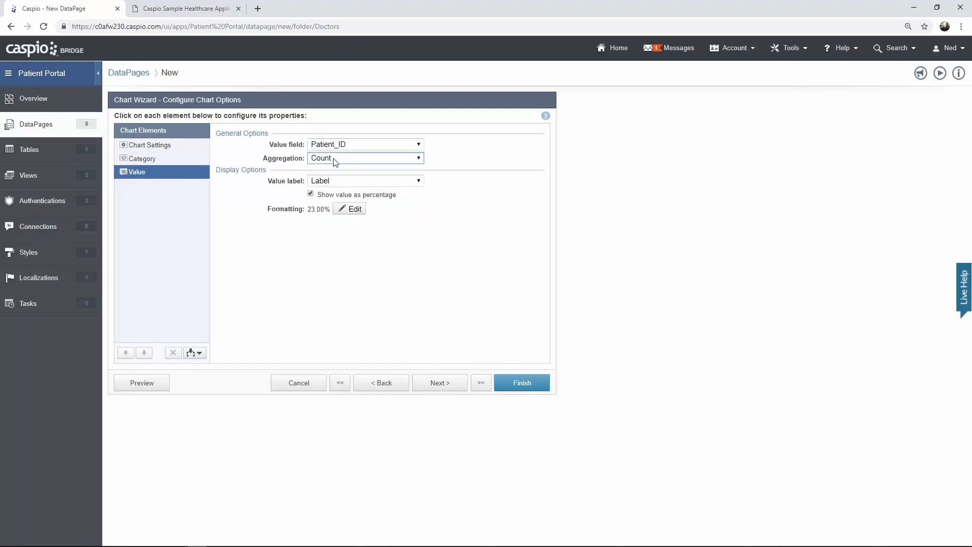
click(311, 194)
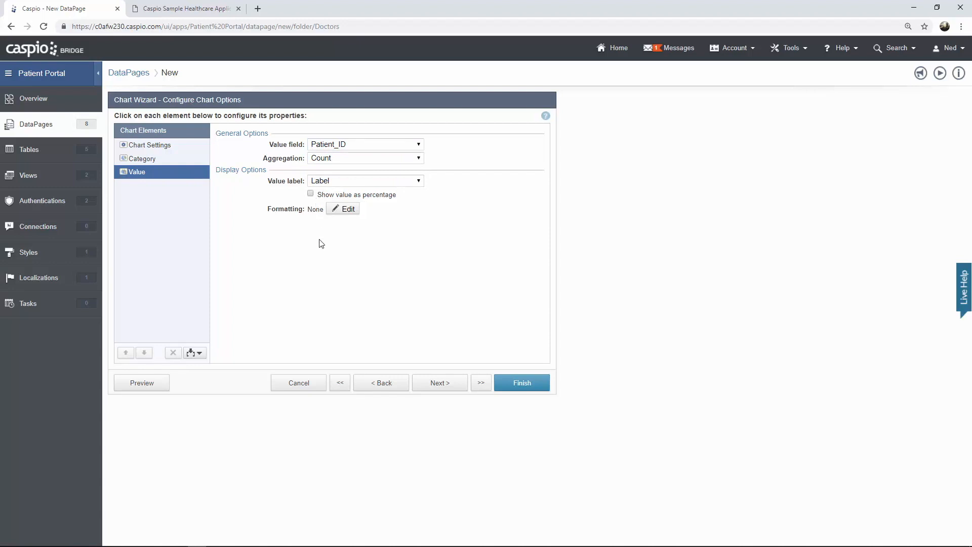
click(517, 384)
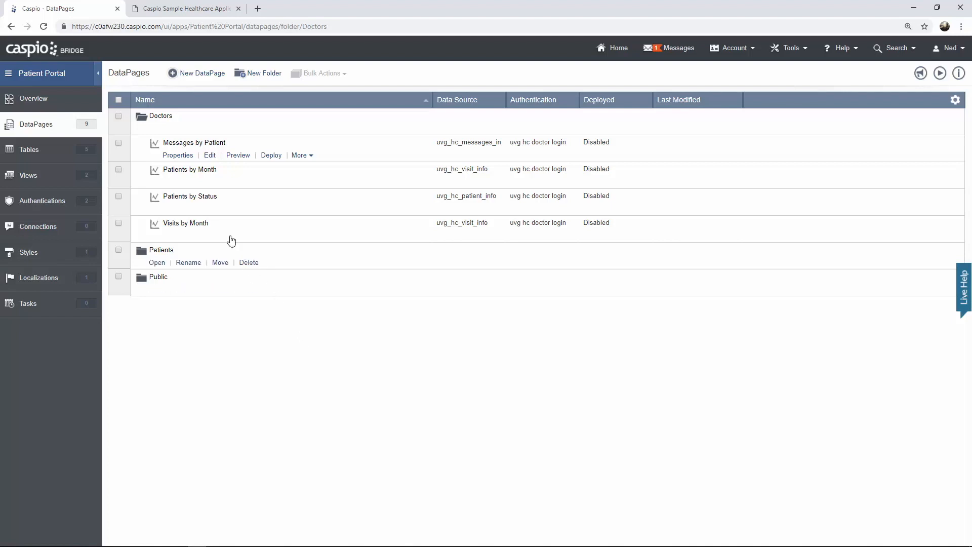
- Preview the Patients by Status chart to see its login form
click(234, 212)
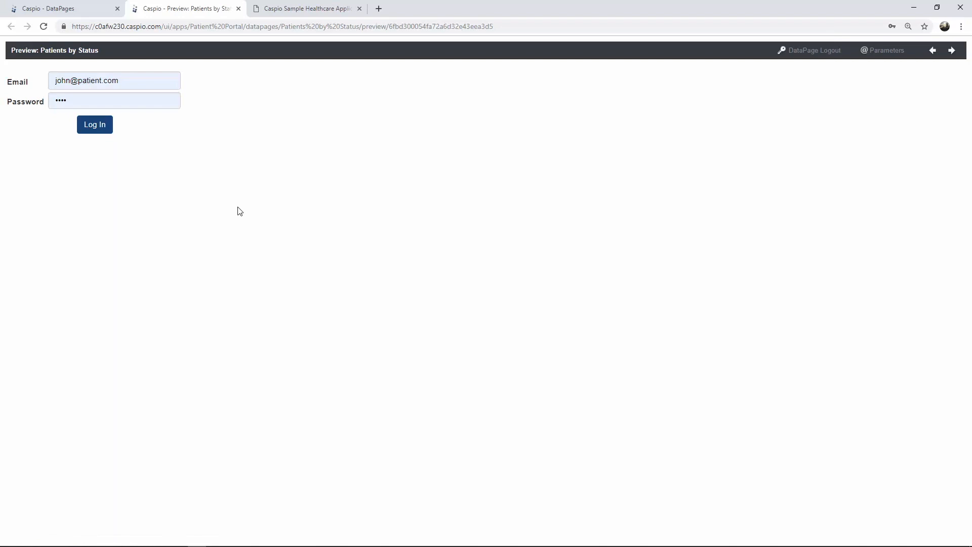
- Add a new doctor row to uvg_hc_doctor_info with the doctor's name and e-mail
click(239, 8)
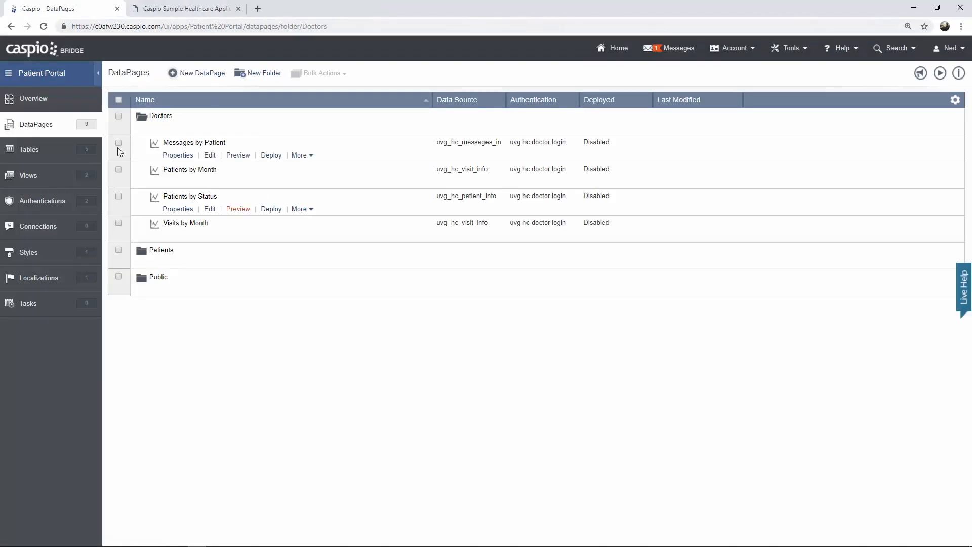
click(83, 154)
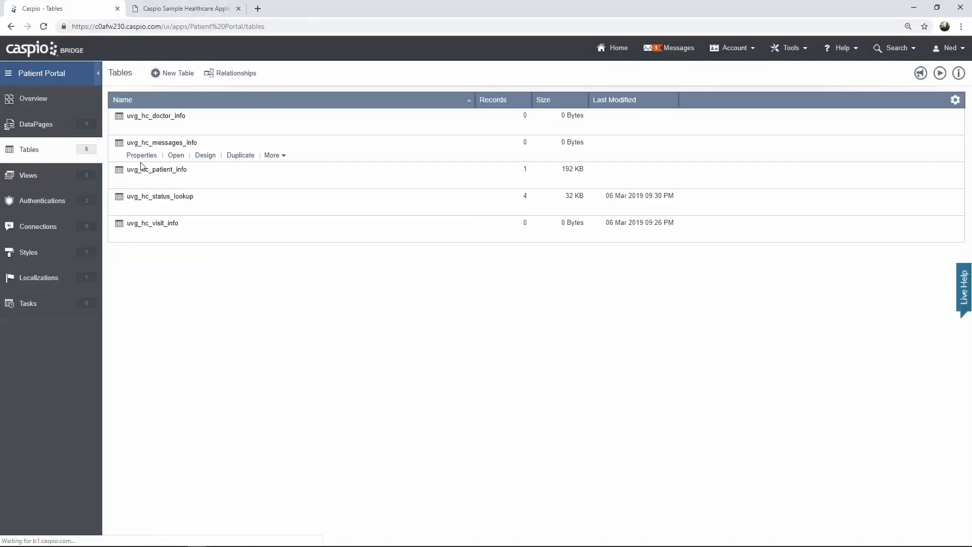
click(176, 129)
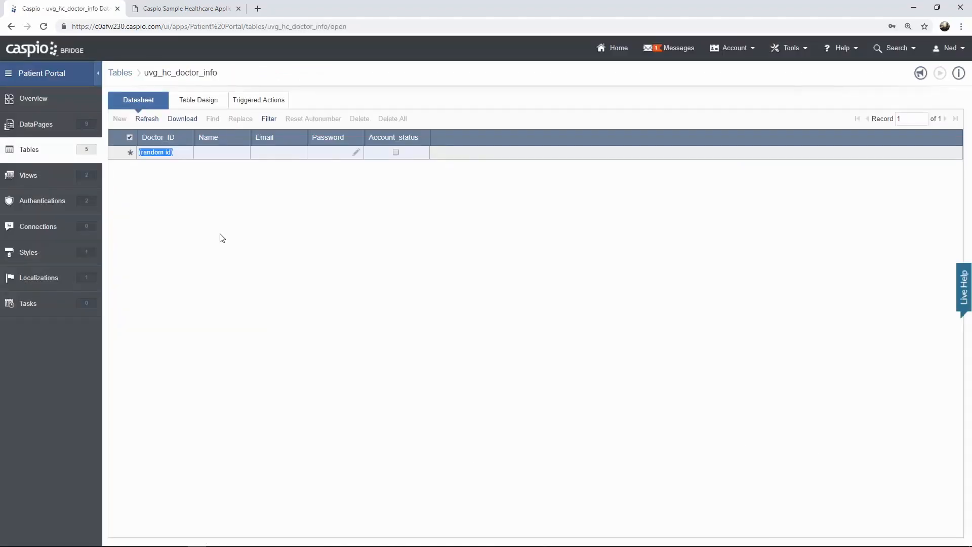
click(212, 152)
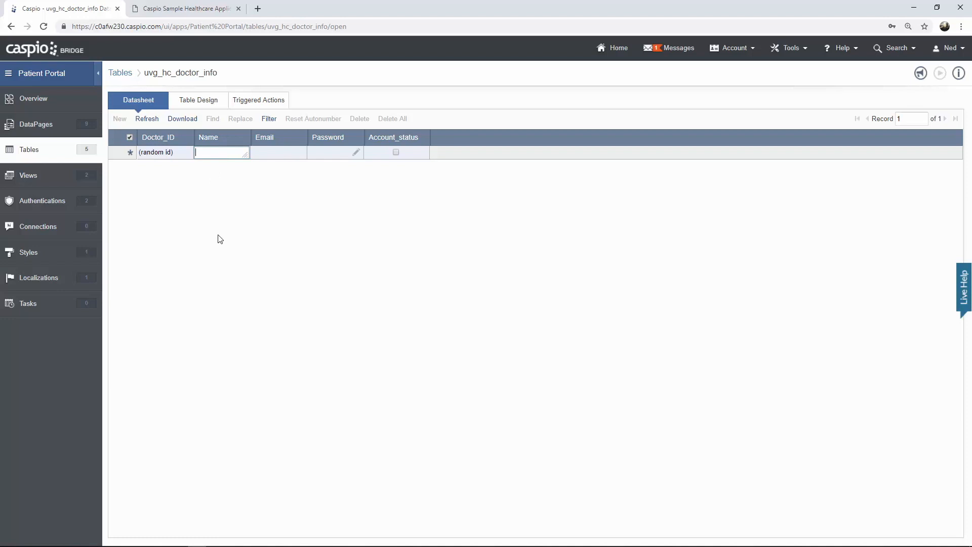
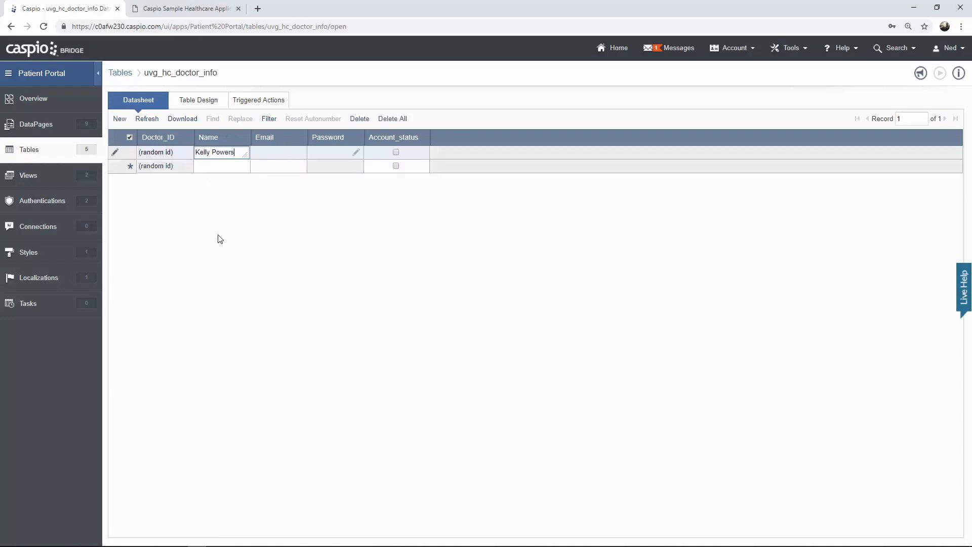
key(Tab)
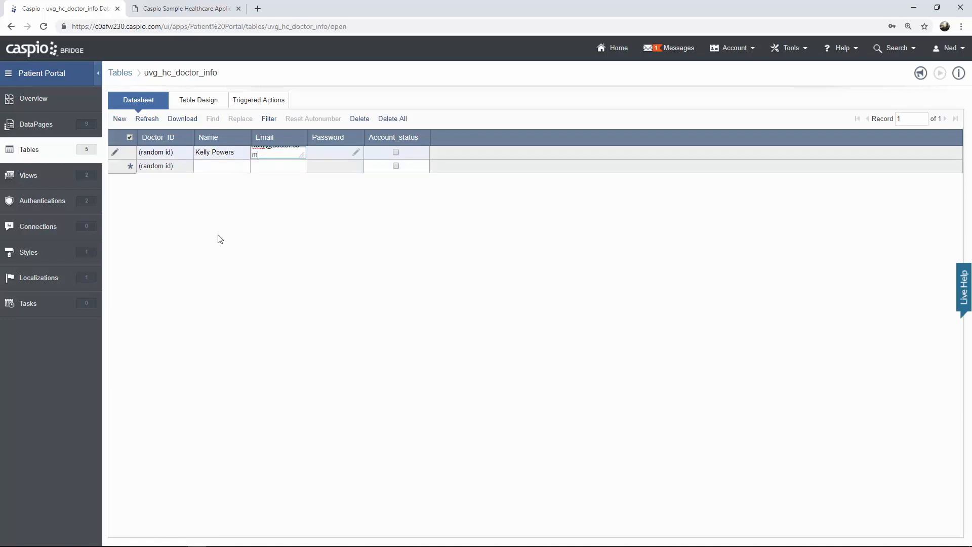
key(Return)
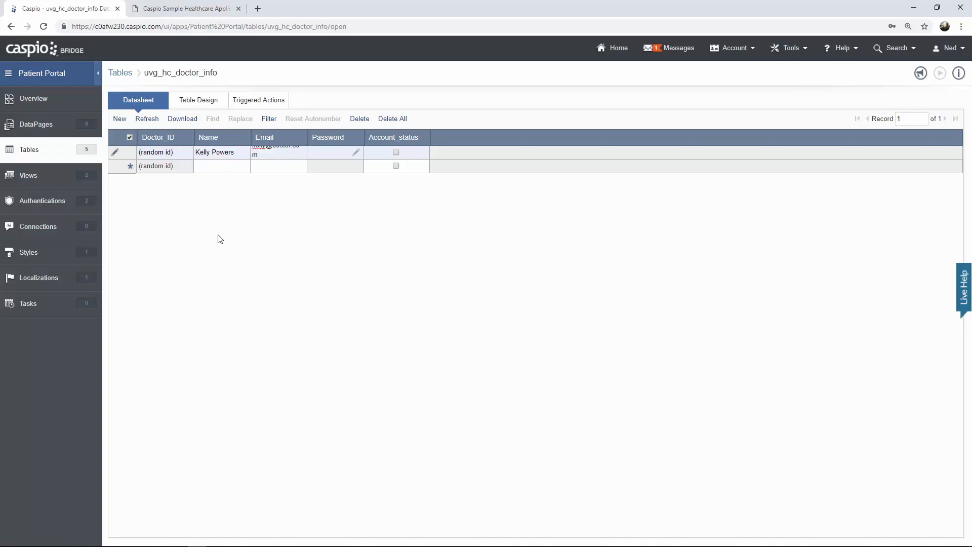
- Give the doctor a password and active Account_status, save the record, and return to DataPages
click(356, 152)
text(1234)
click(494, 243)
text(1234)
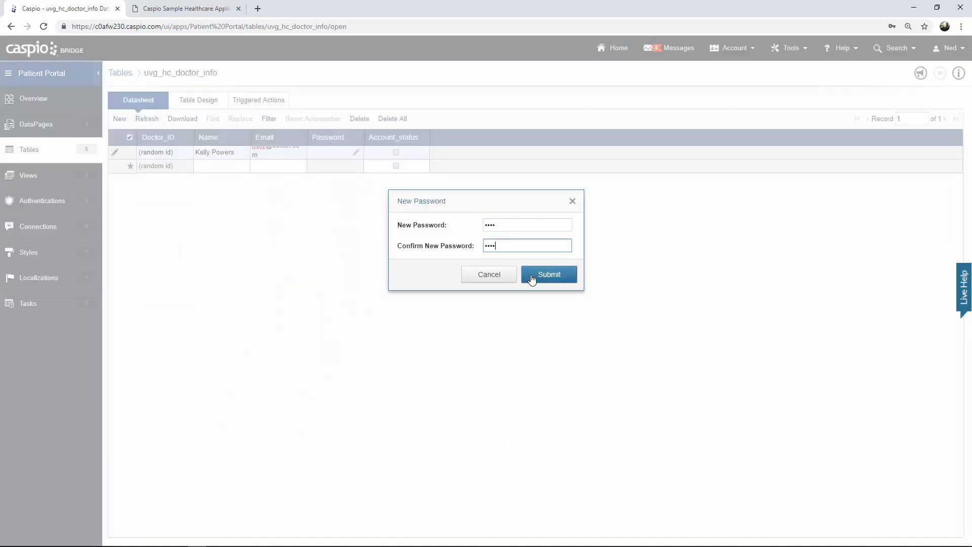
click(549, 274)
click(395, 153)
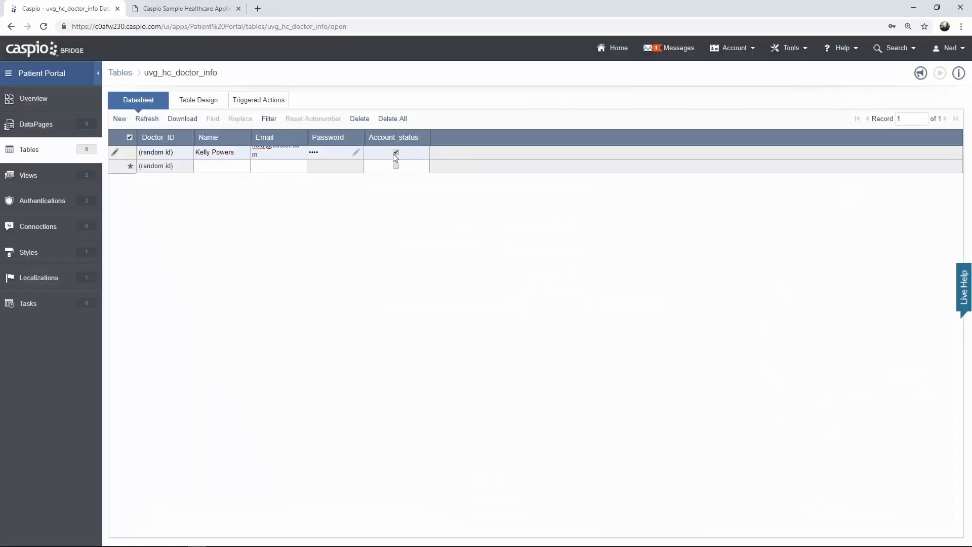
click(238, 163)
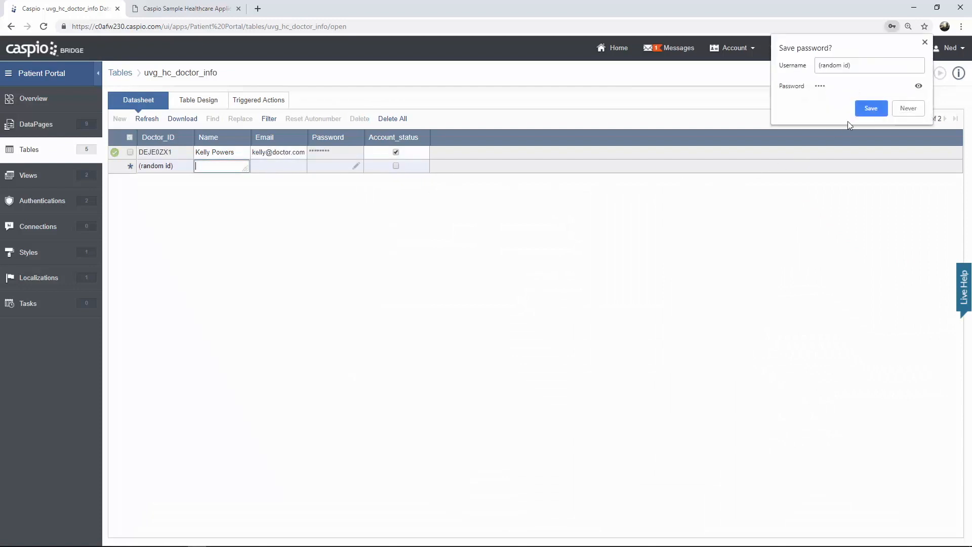
click(869, 109)
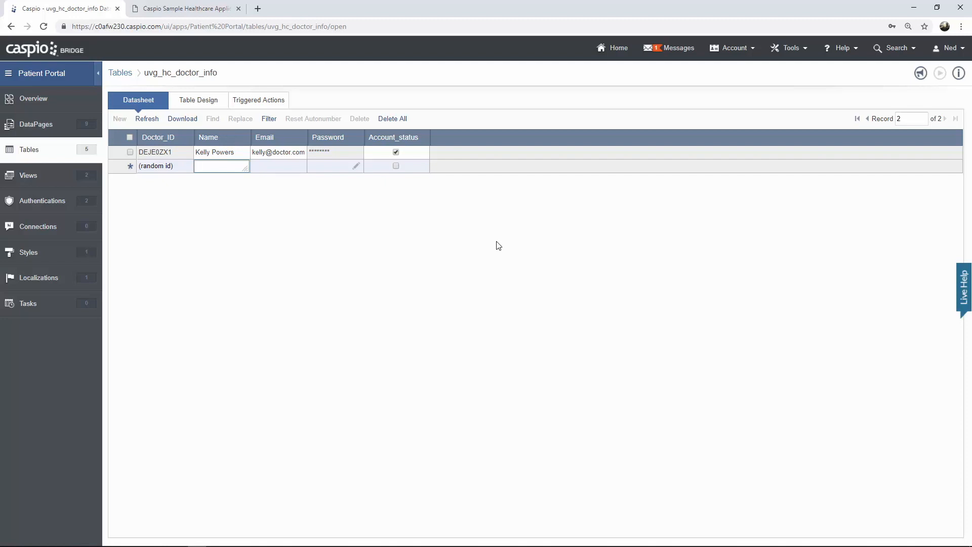
click(43, 133)
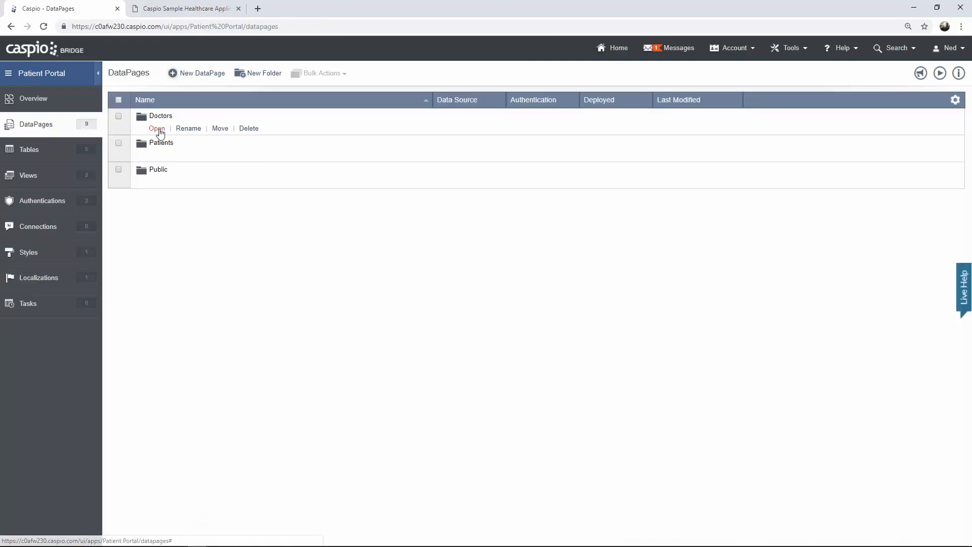
- Preview Patients by Status from the Doctors folder, logged in as the new doctor, then close it
click(157, 129)
mouse_move(192, 202)
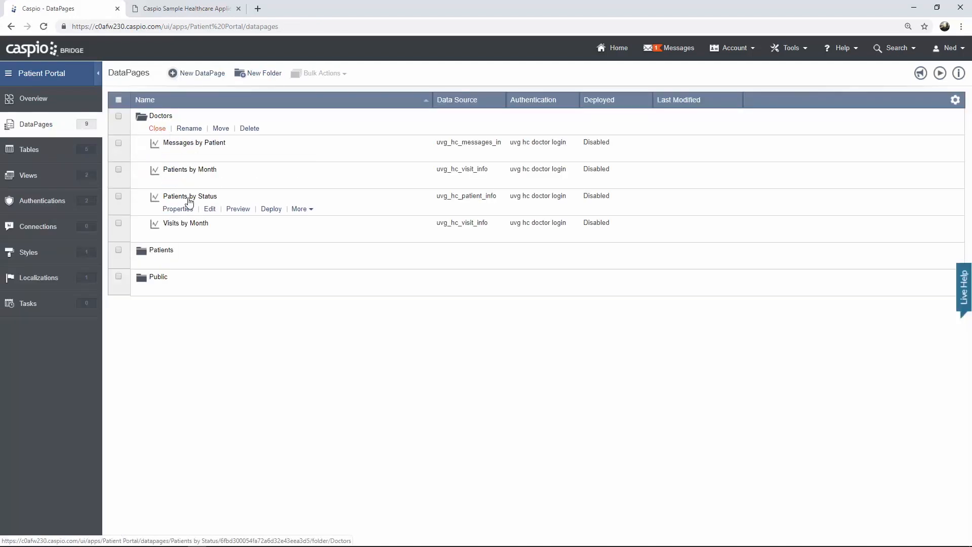
click(238, 209)
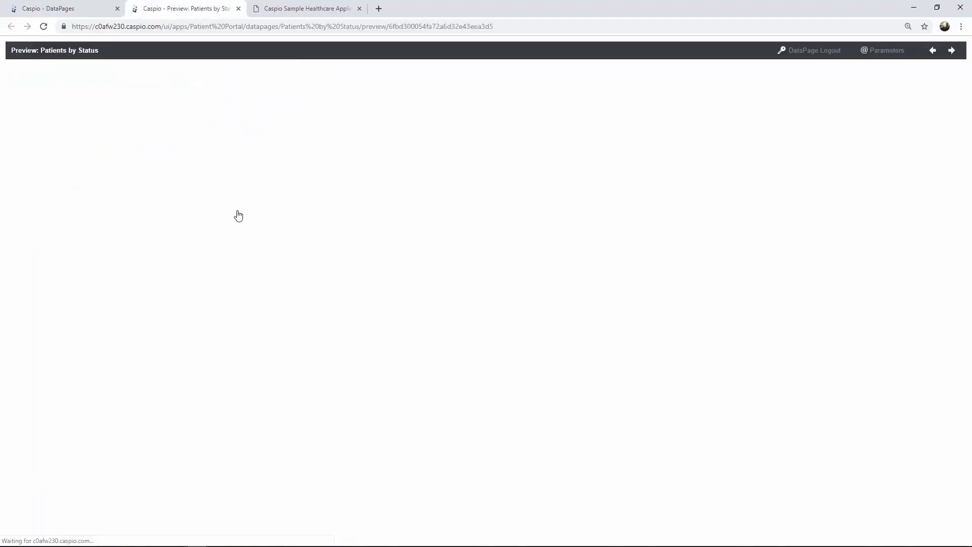
drag(101, 81, 13, 81)
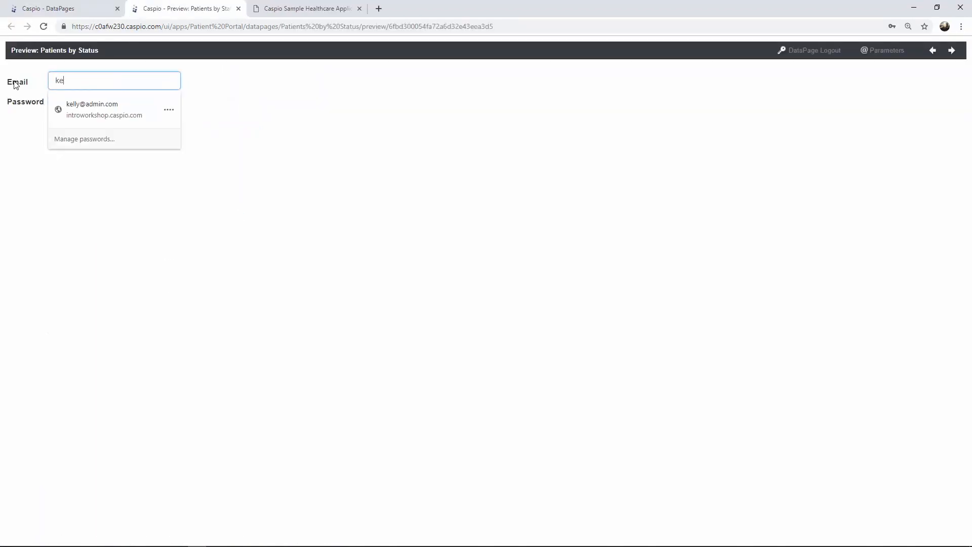
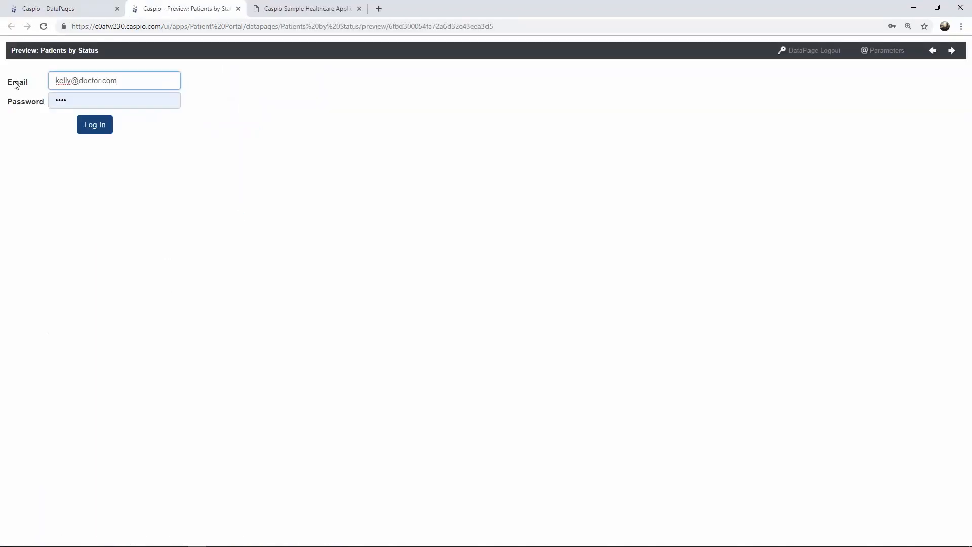
key(Tab)
key(Return)
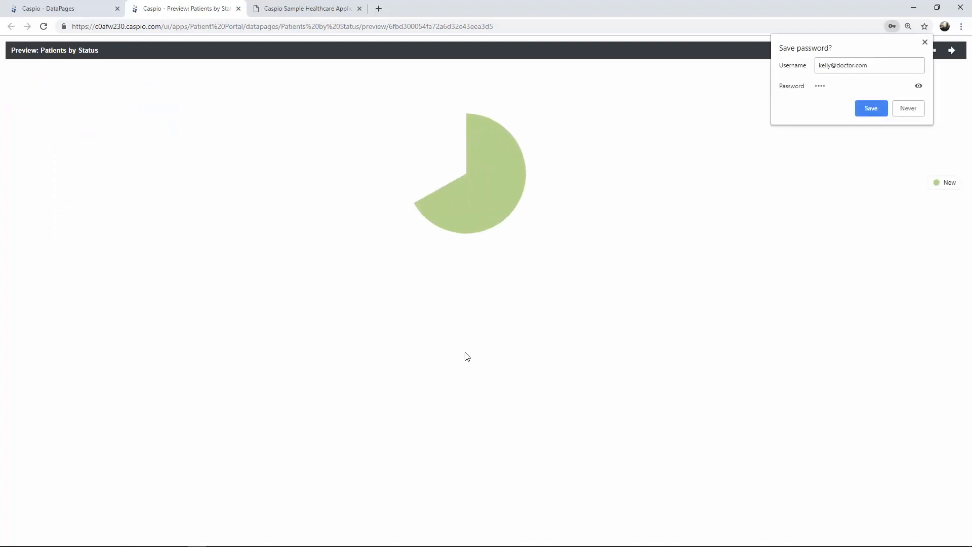
click(865, 112)
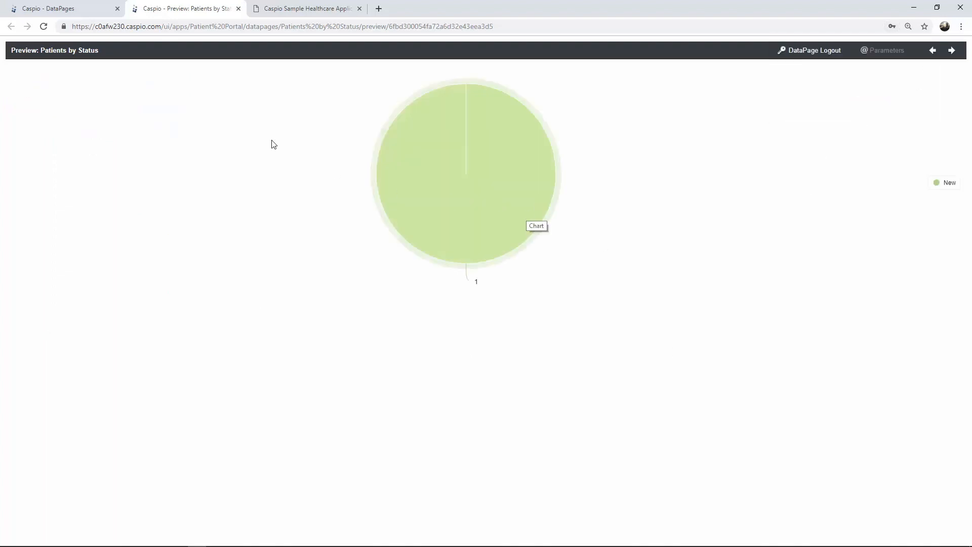
click(239, 8)
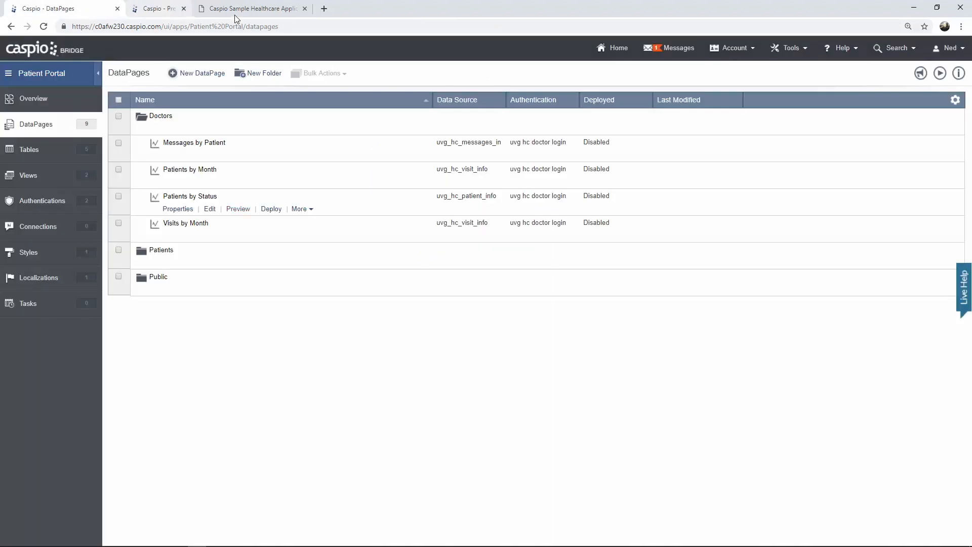
click(63, 150)
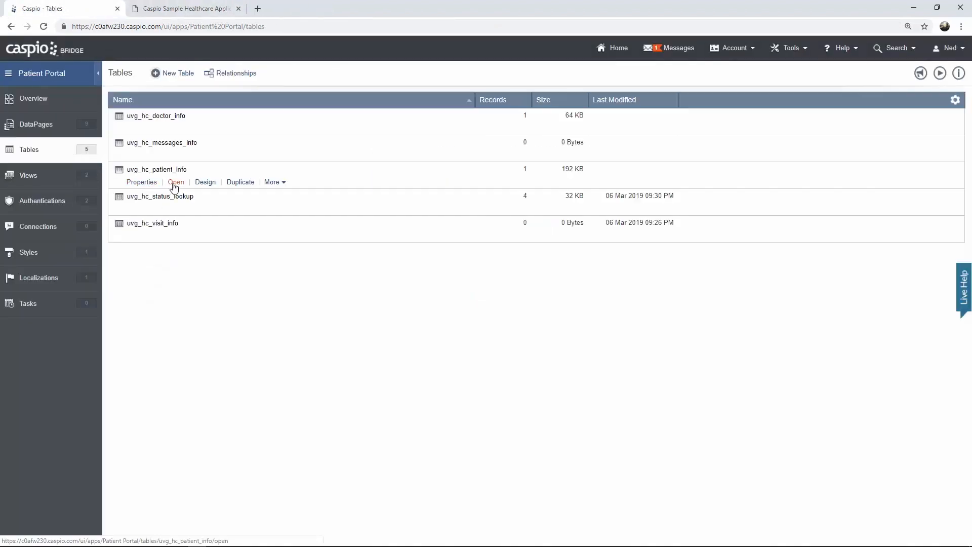
click(176, 182)
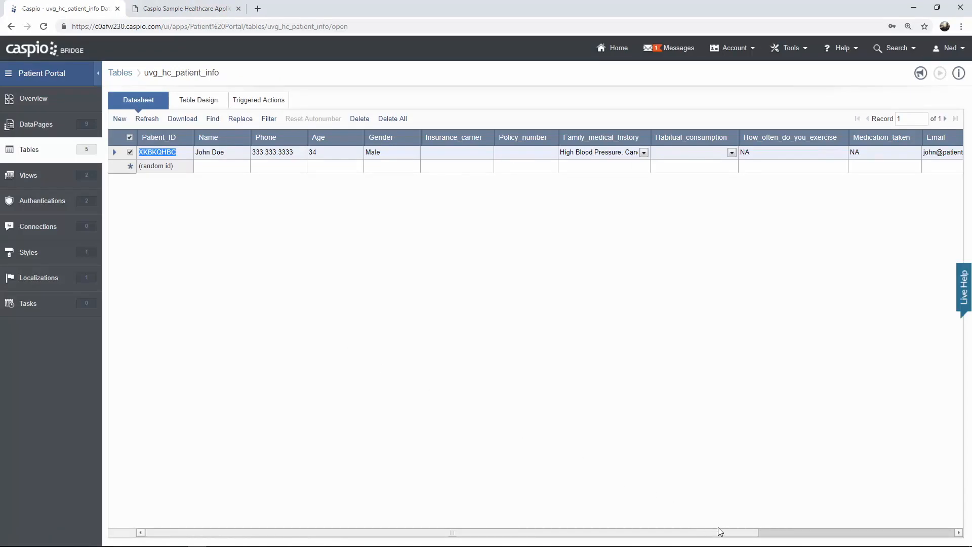
drag(757, 531, 950, 532)
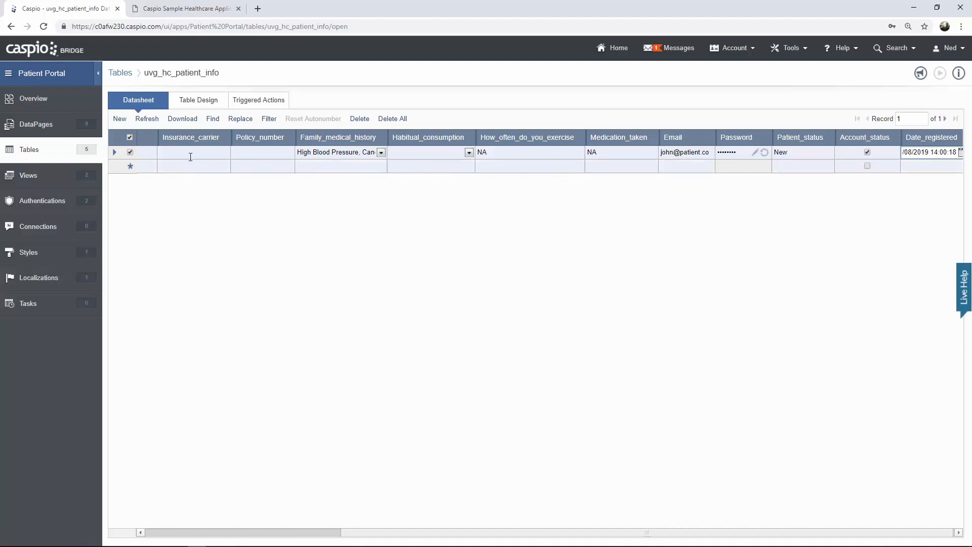
click(56, 127)
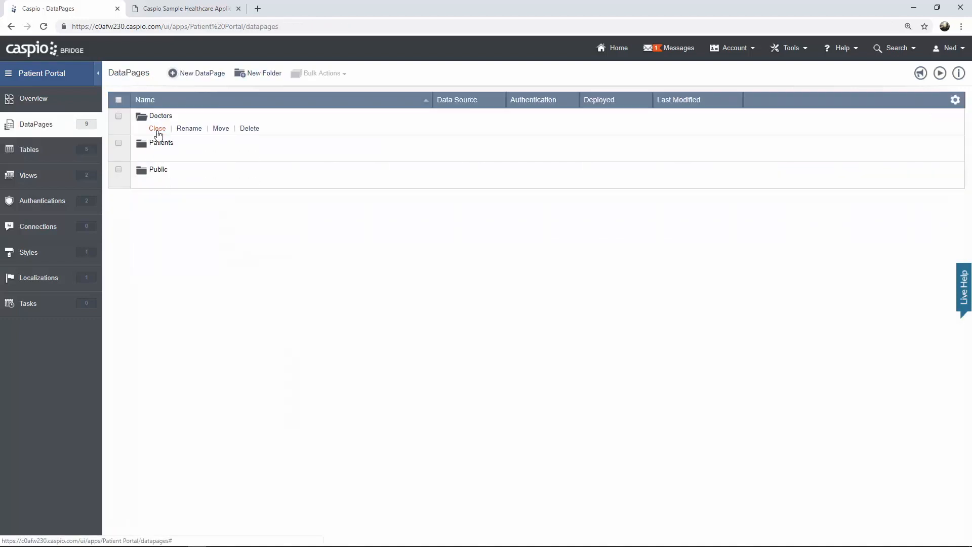
click(157, 129)
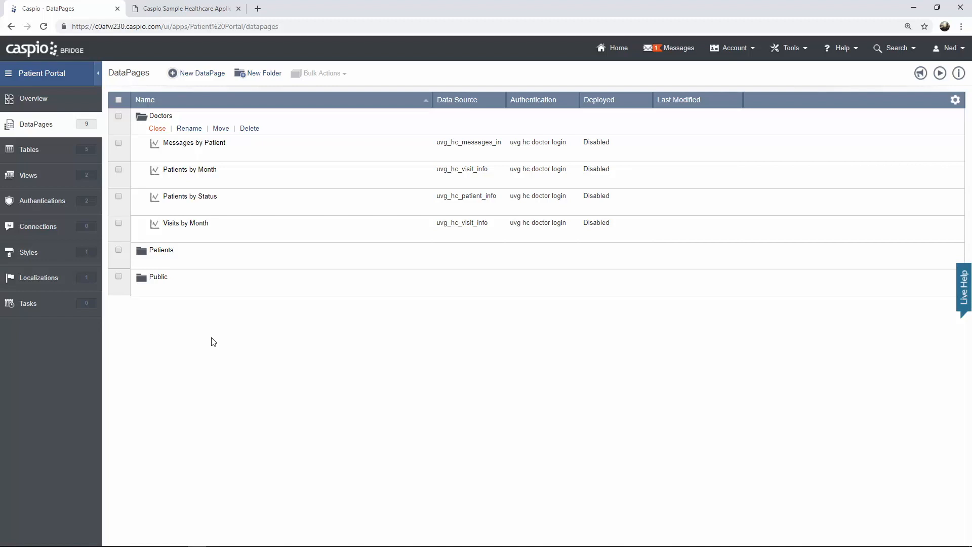
click(195, 11)
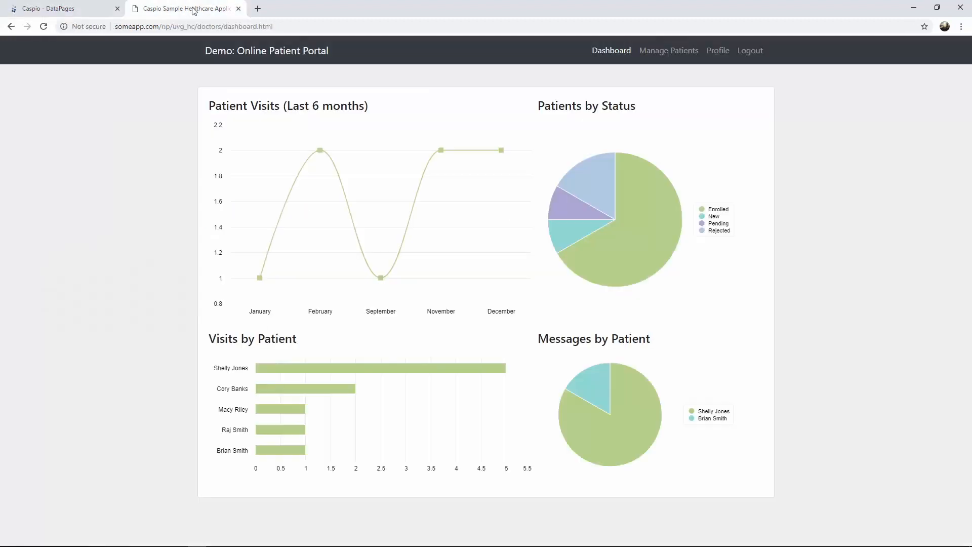
click(718, 57)
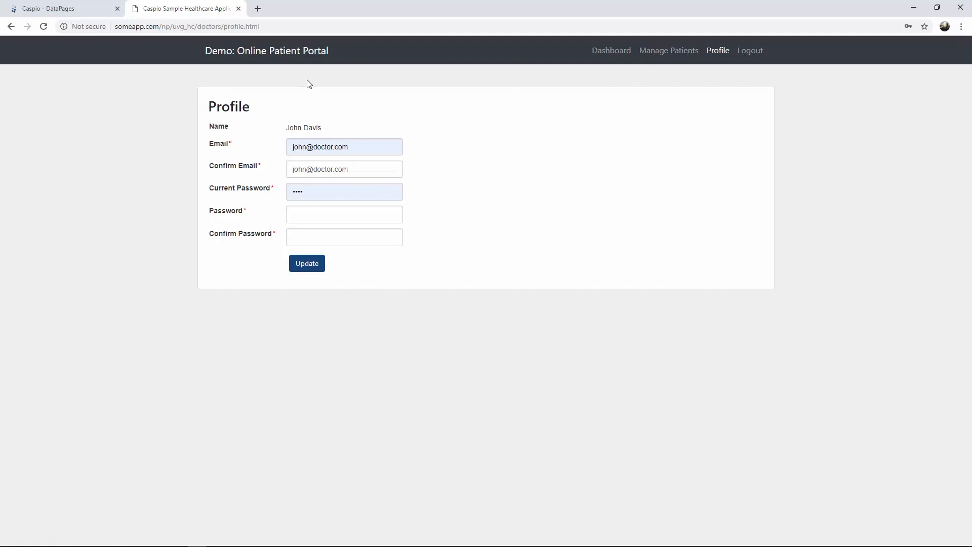
click(90, 14)
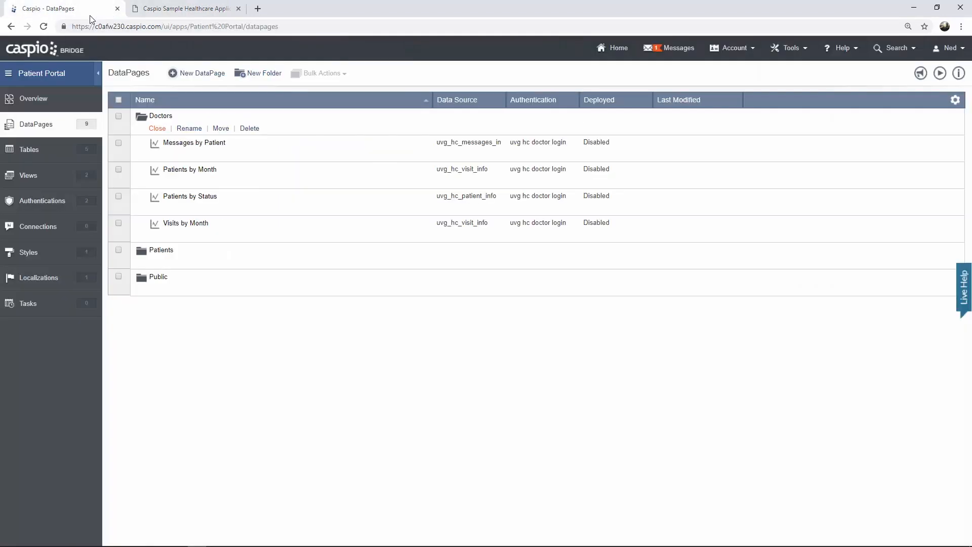
- Start a new Single Record Update form DataPage
click(213, 76)
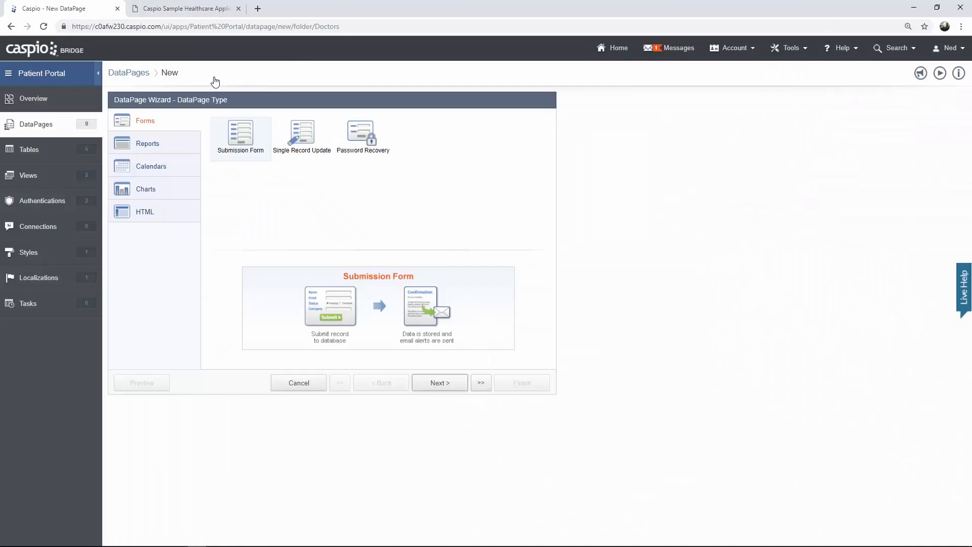
click(308, 154)
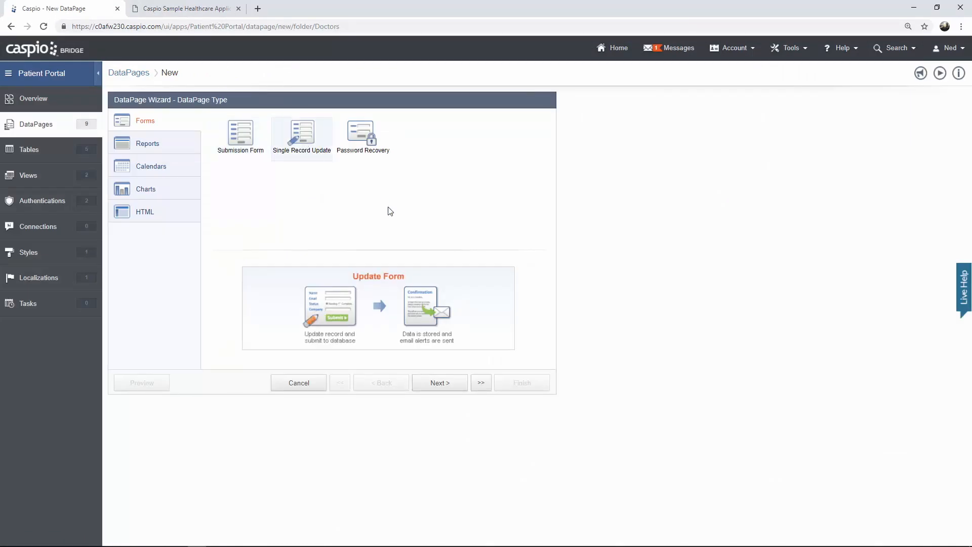
click(441, 383)
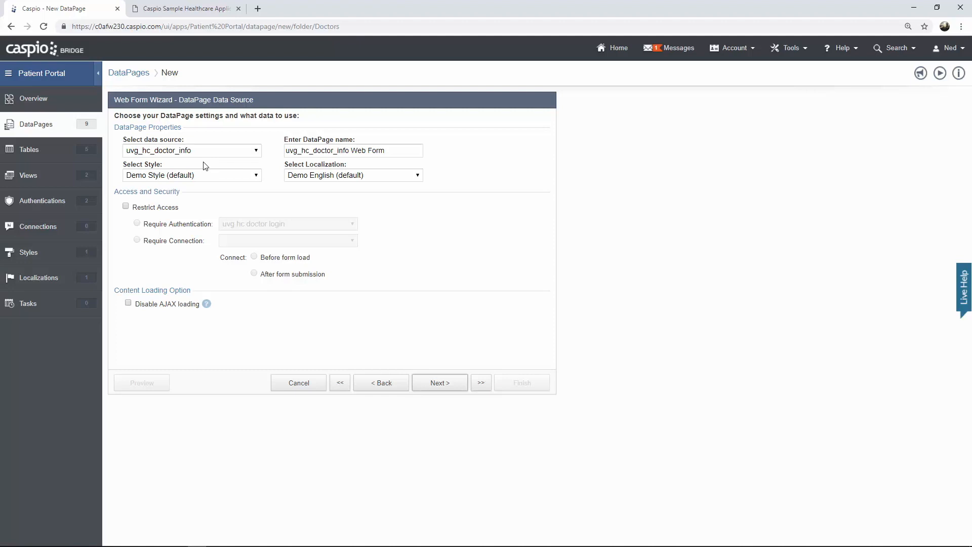
- Name it 'Update Profile', use Caspio Bootstrap style, and restrict access to logged-in doctors
drag(390, 150, 233, 154)
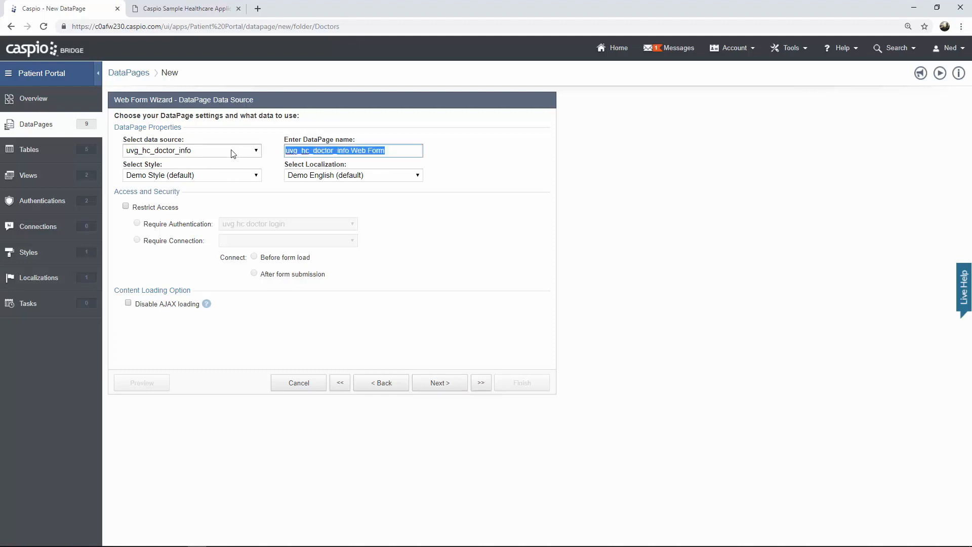
text(Update Profile)
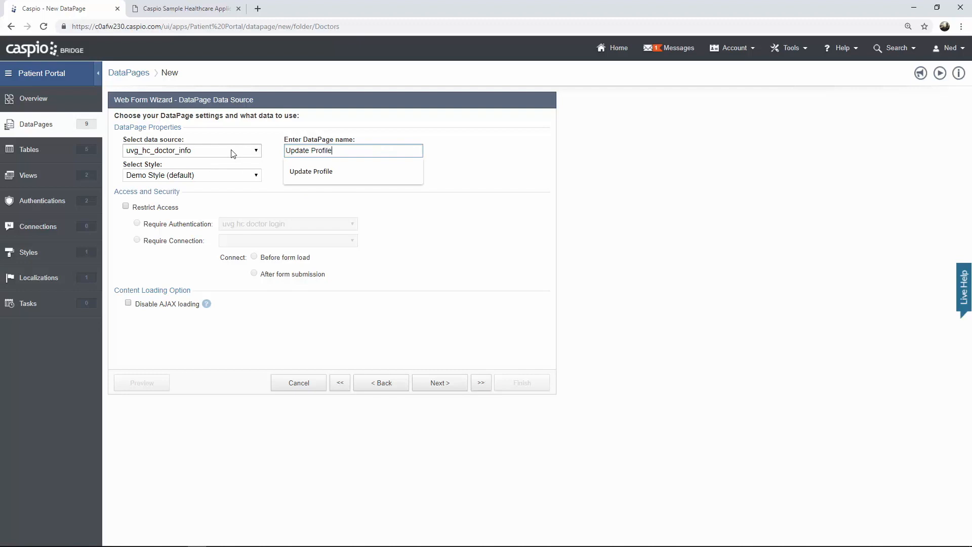
click(215, 178)
click(188, 194)
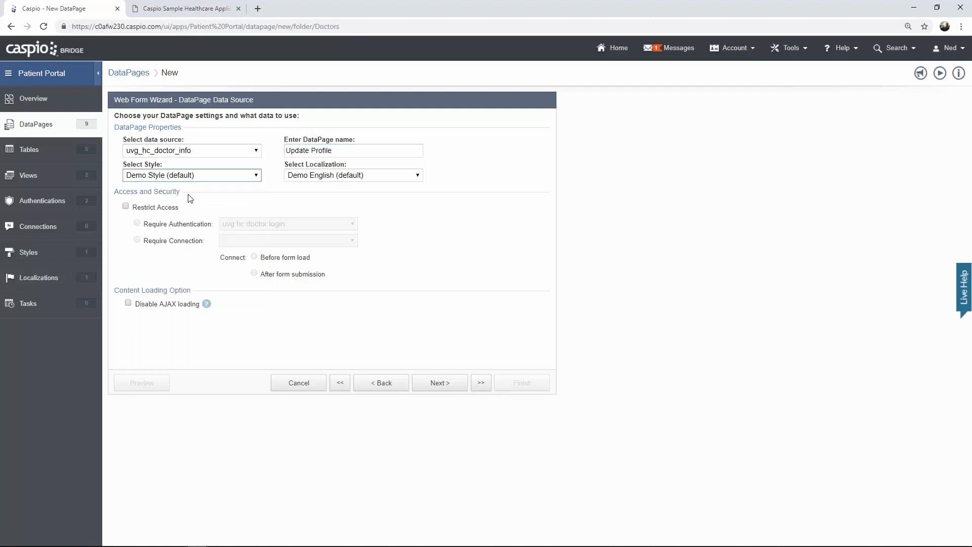
click(126, 206)
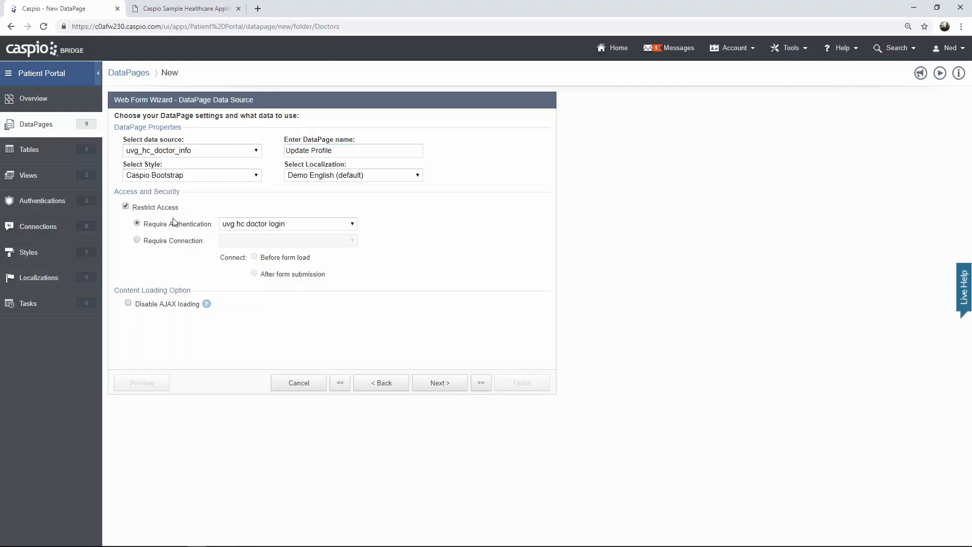
click(438, 386)
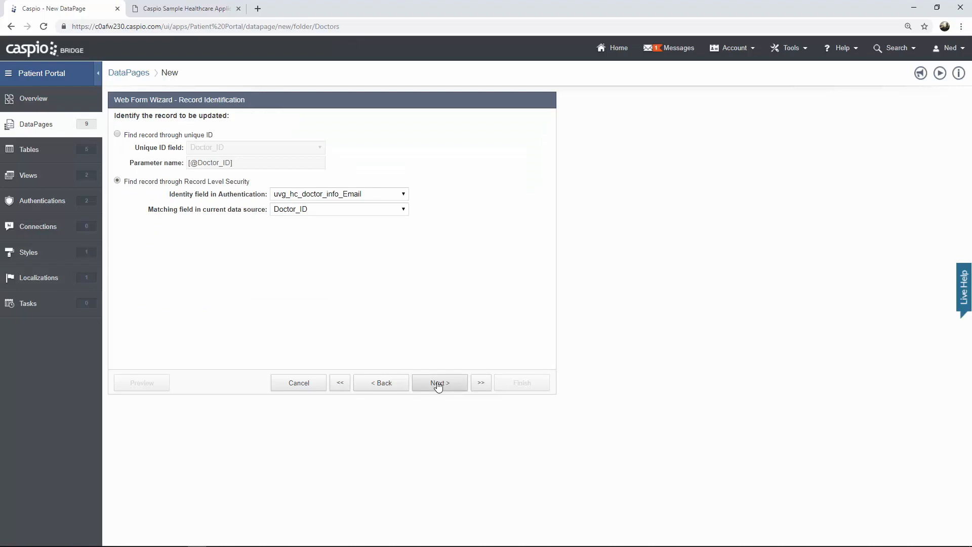
- Identify the record by Doctor_ID and add Name, Email and Password to the form
click(405, 197)
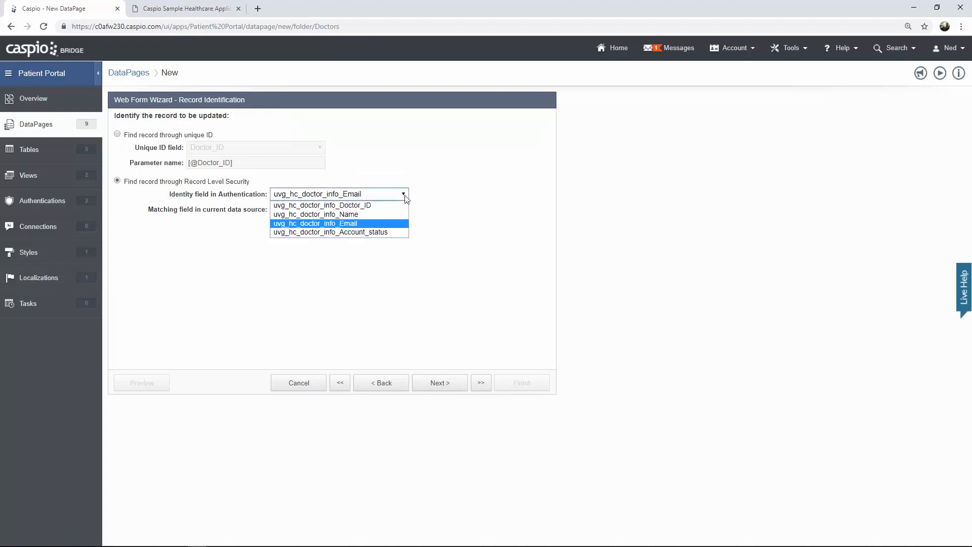
click(379, 205)
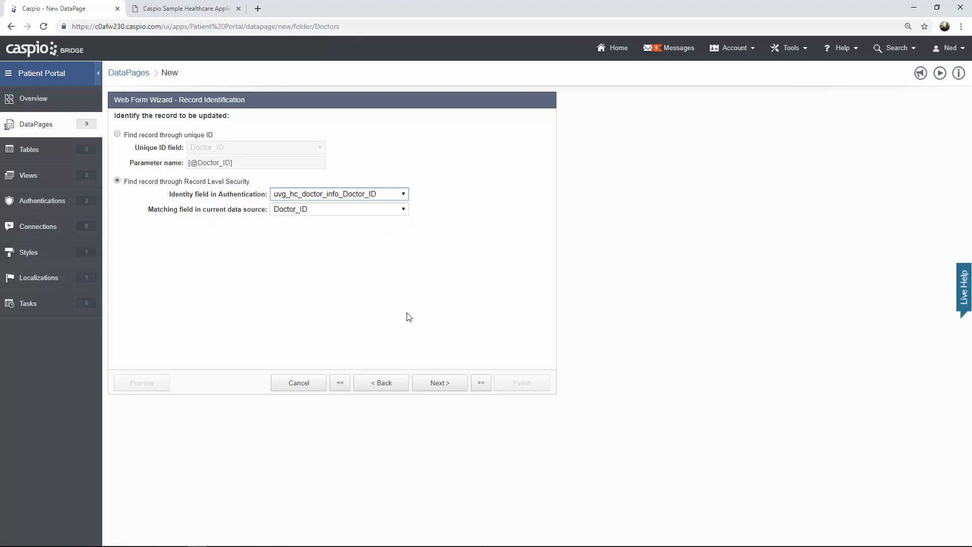
click(437, 381)
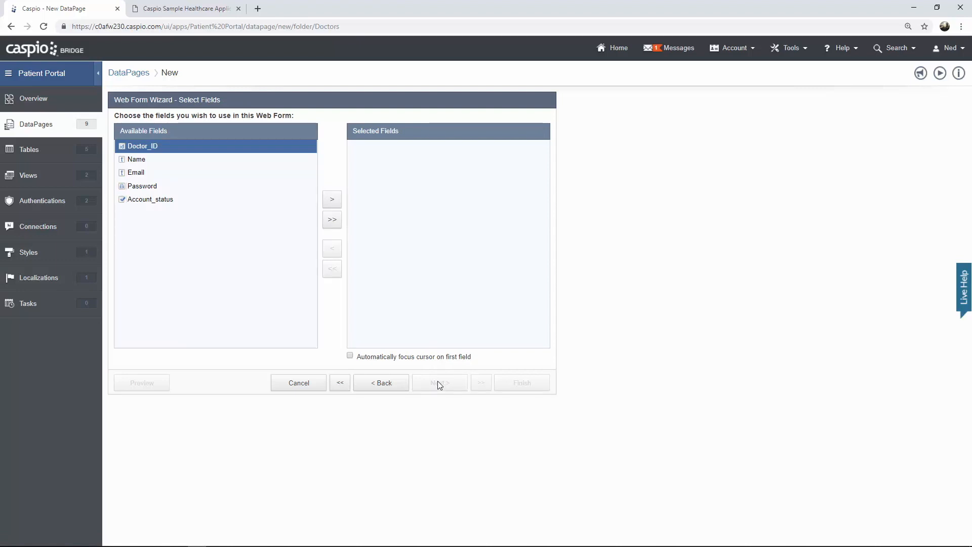
click(158, 158)
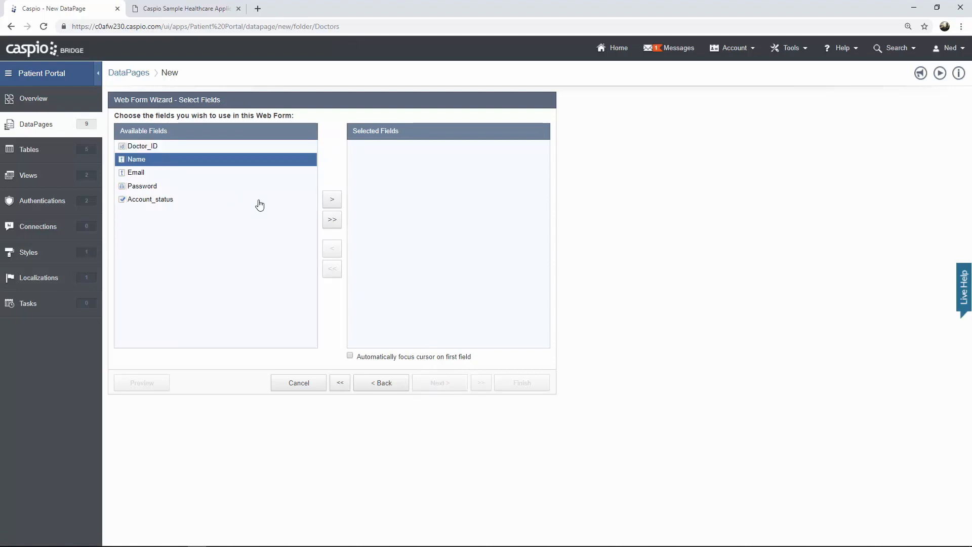
click(331, 200)
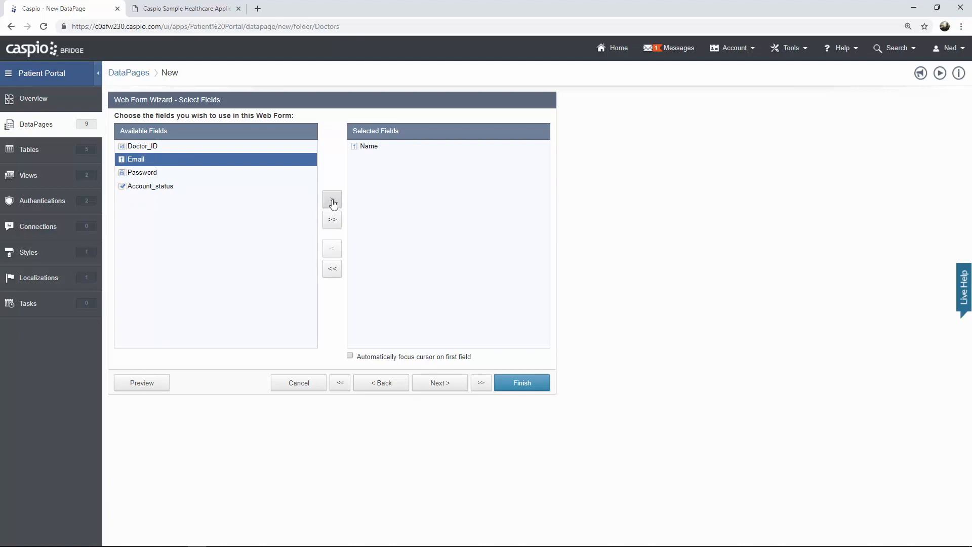
click(332, 201)
click(332, 201)
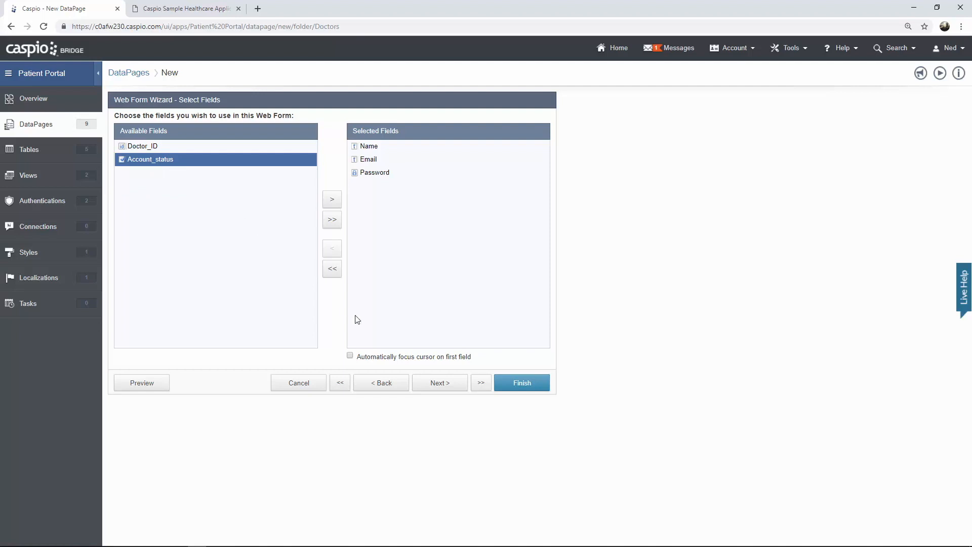
click(436, 386)
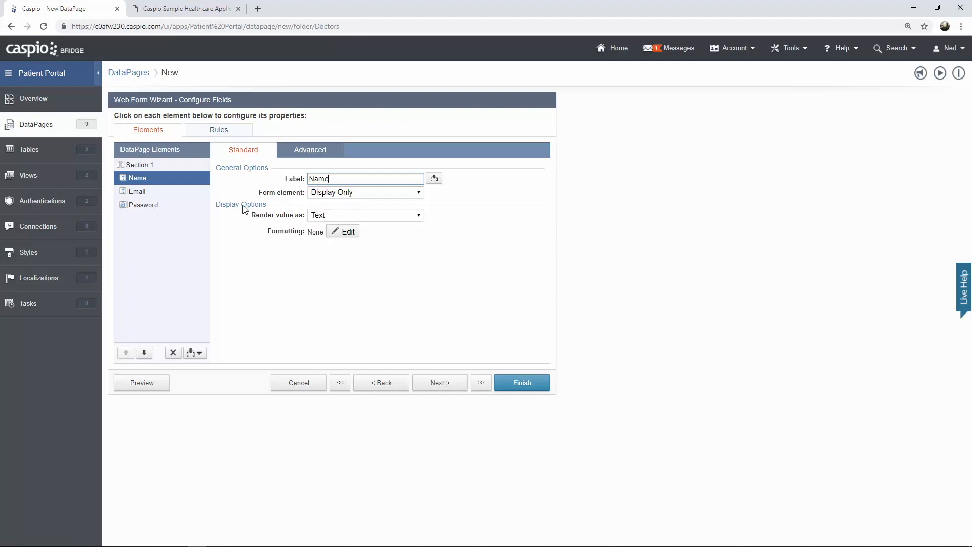
- Make Email an email input confirmed as 'Confirm change of Email', review Password, and finish
click(144, 192)
click(355, 192)
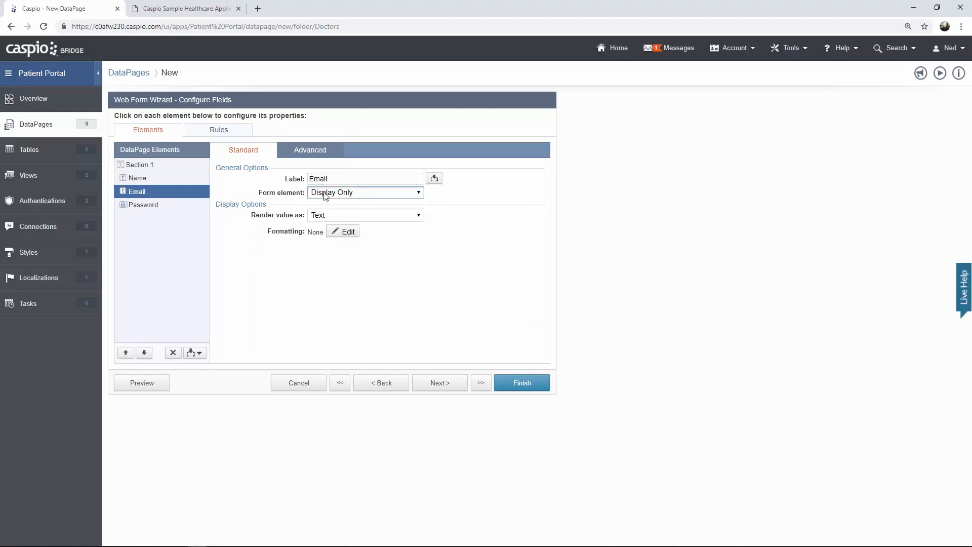
click(344, 275)
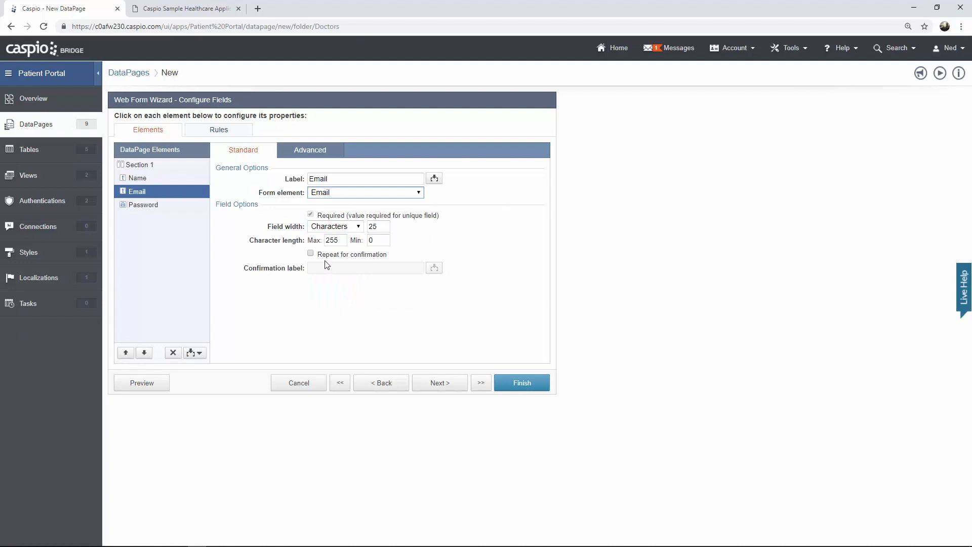
click(327, 254)
click(327, 268)
text(Co)
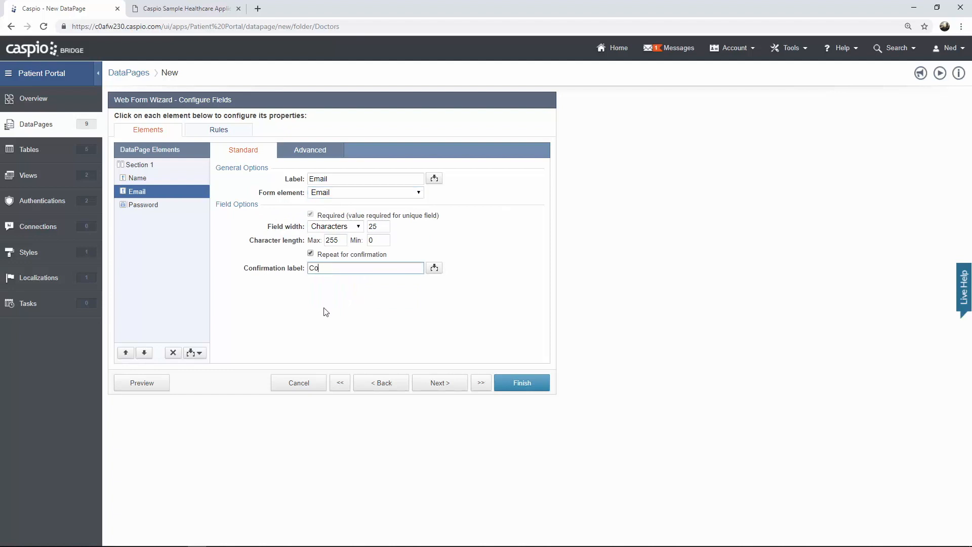
text(nfirm change of Email)
click(154, 210)
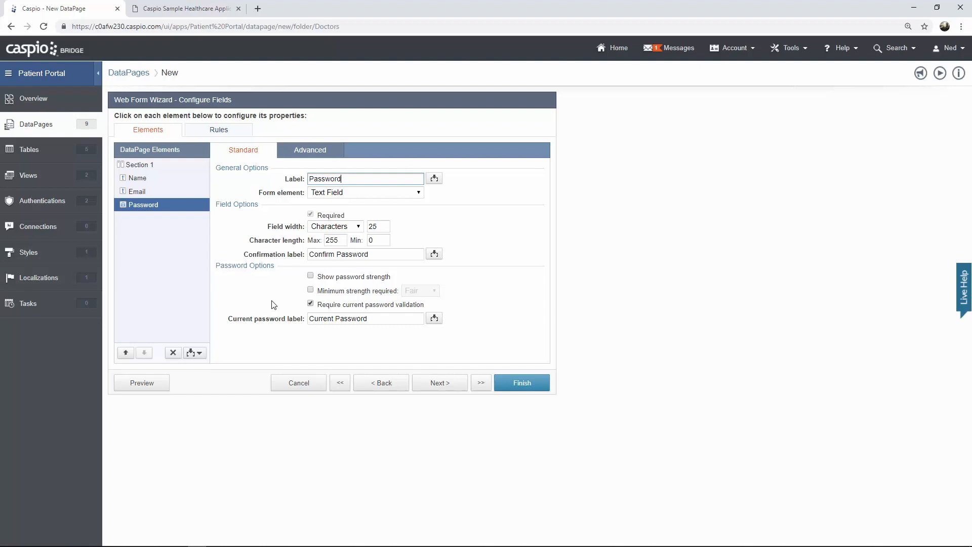
click(505, 385)
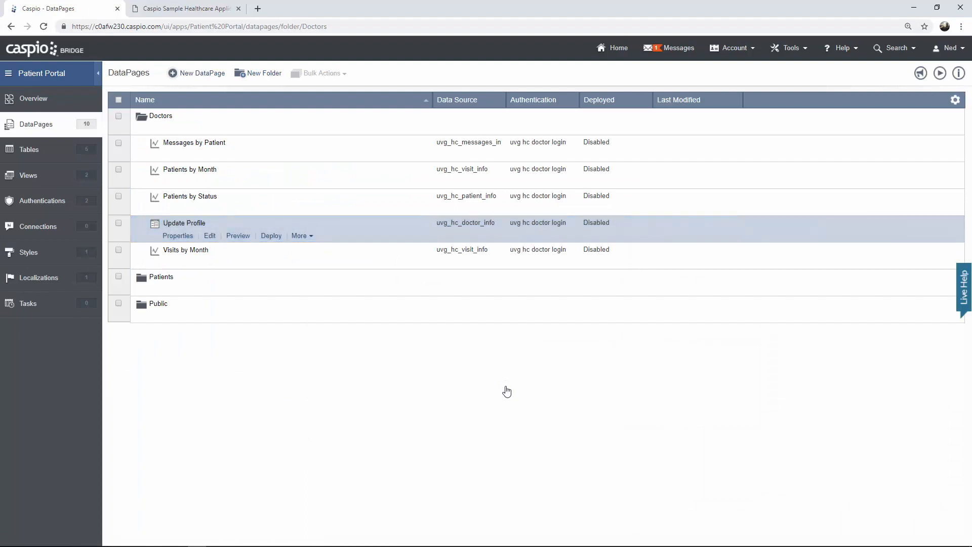
- Preview the Update Profile form, close it, and switch to the Sample Healthcare App tab
click(238, 235)
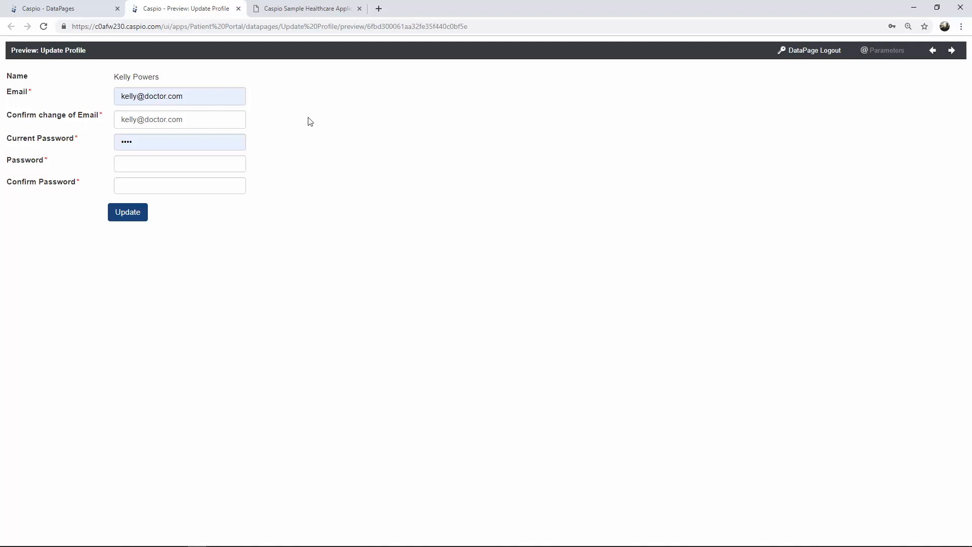
click(239, 9)
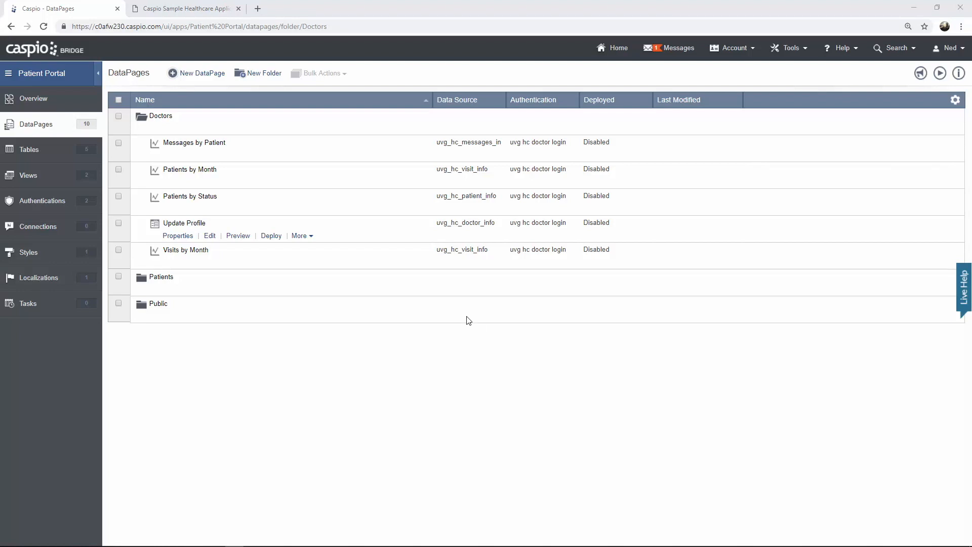
click(187, 9)
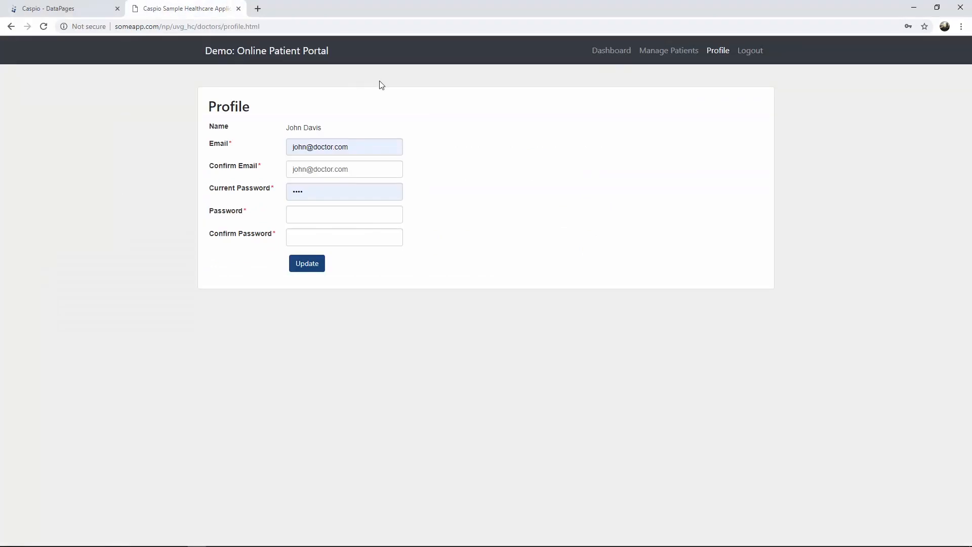
- List all patients on the demo site's Manage Patients page, then return to Caspio DataPages
click(654, 60)
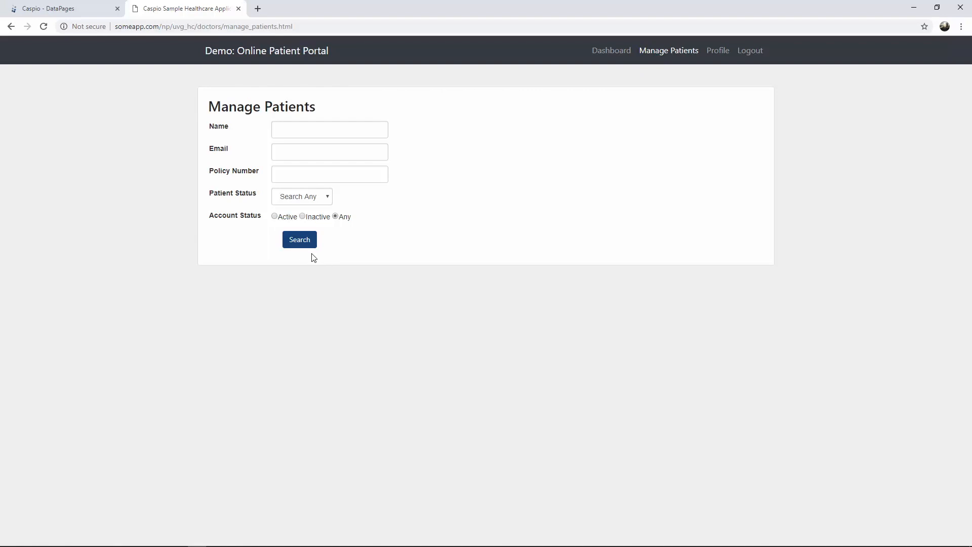
click(300, 241)
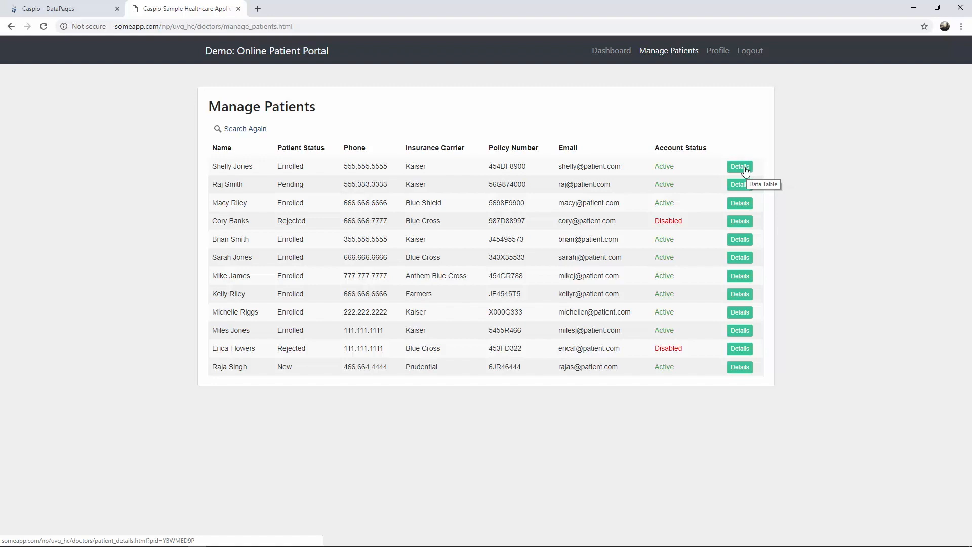
click(69, 10)
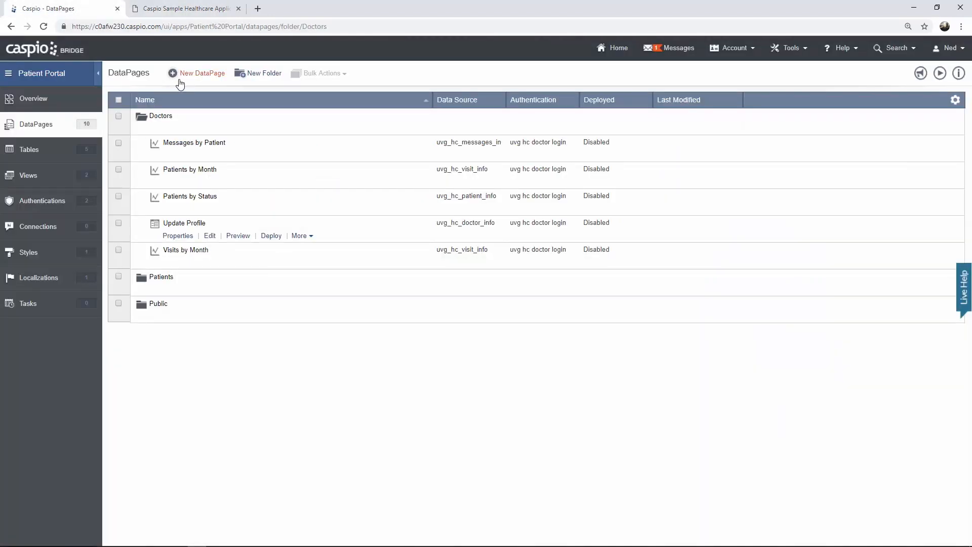
- Start a tabular report DataPage using uvg_hc_patient_info as its data source
click(195, 77)
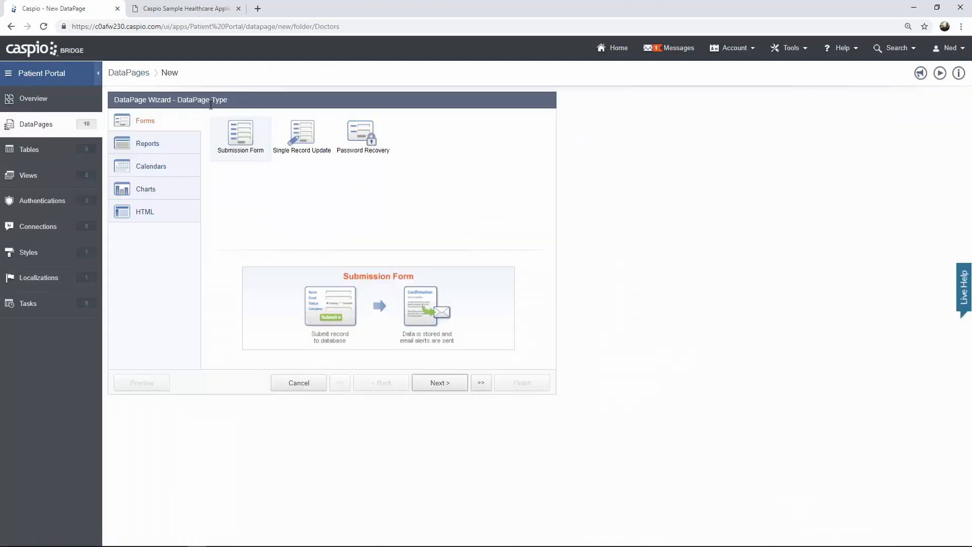
click(183, 143)
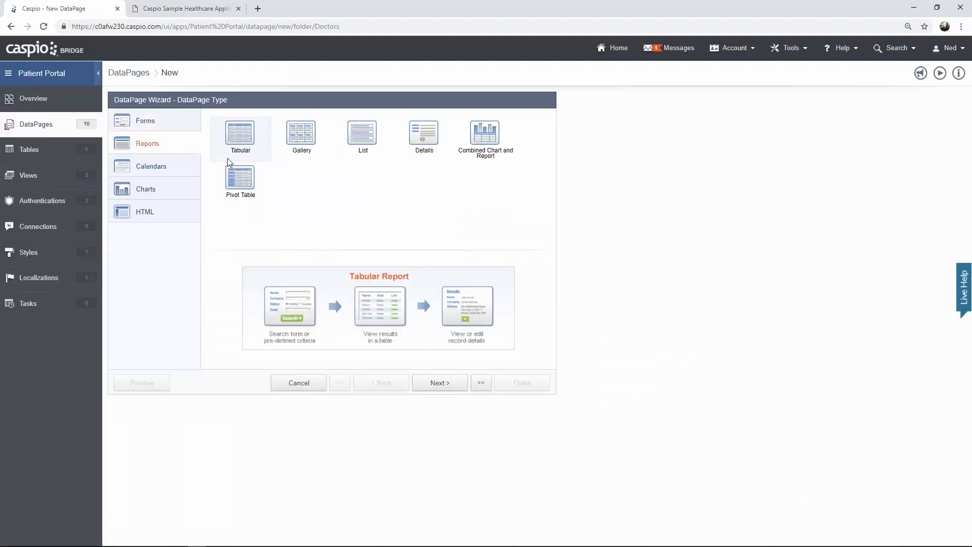
click(429, 388)
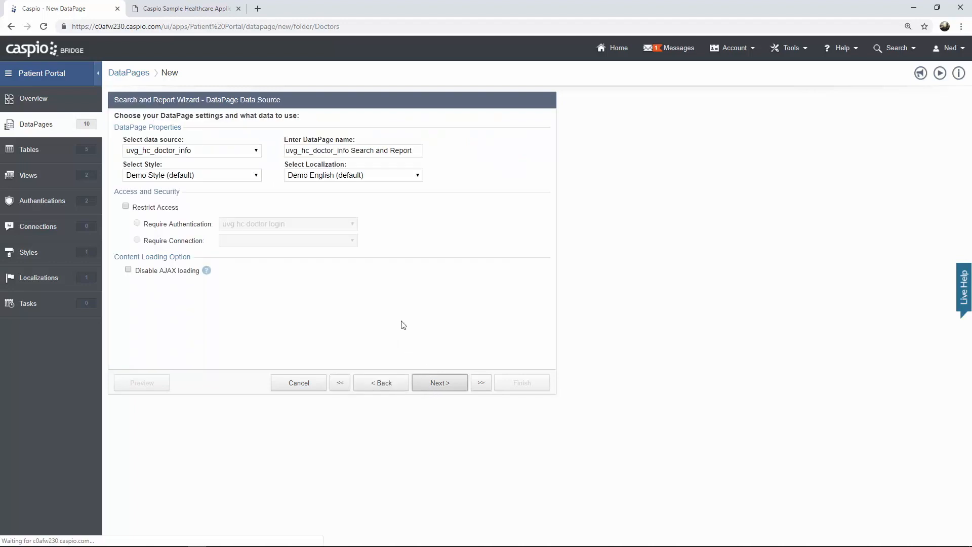
click(220, 150)
click(205, 191)
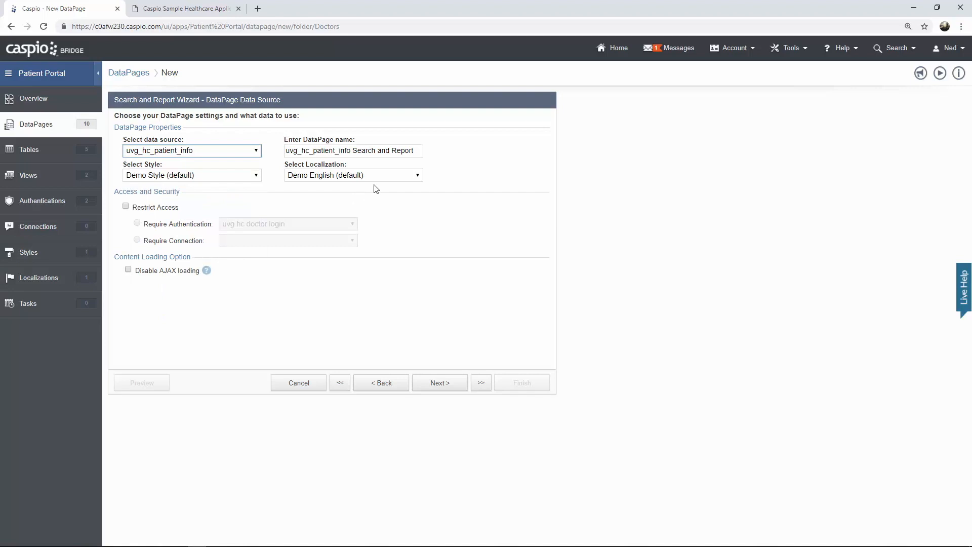
- Name it 'View/Manage Patients', apply Caspio Bootstrap style, and restrict it to logged-in doctors
drag(419, 151, 257, 153)
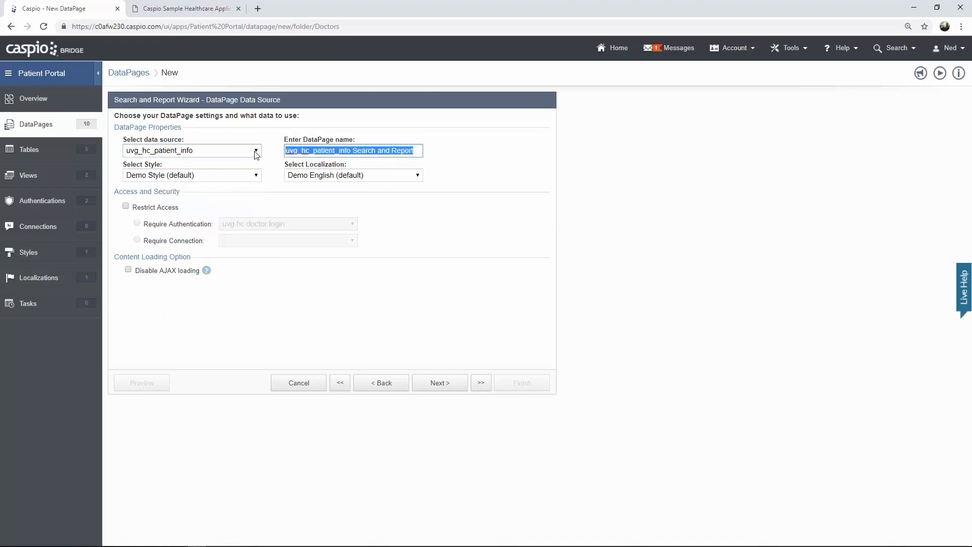
text(View/Manage Pa)
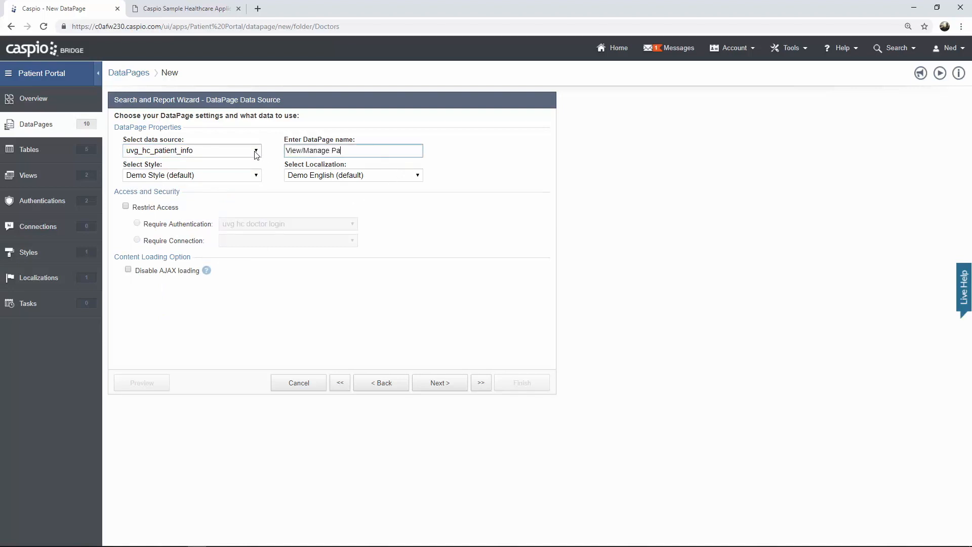
text(tients)
click(244, 178)
click(229, 196)
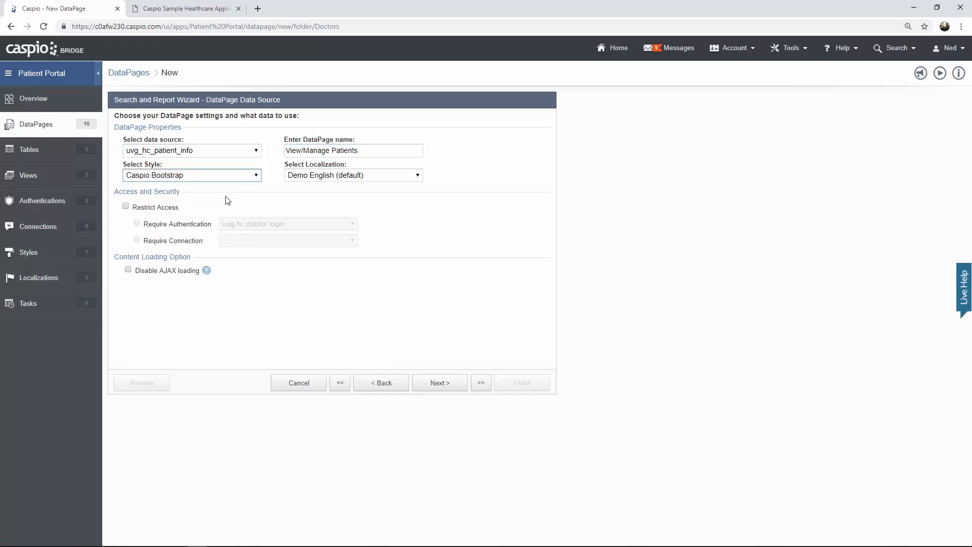
click(157, 212)
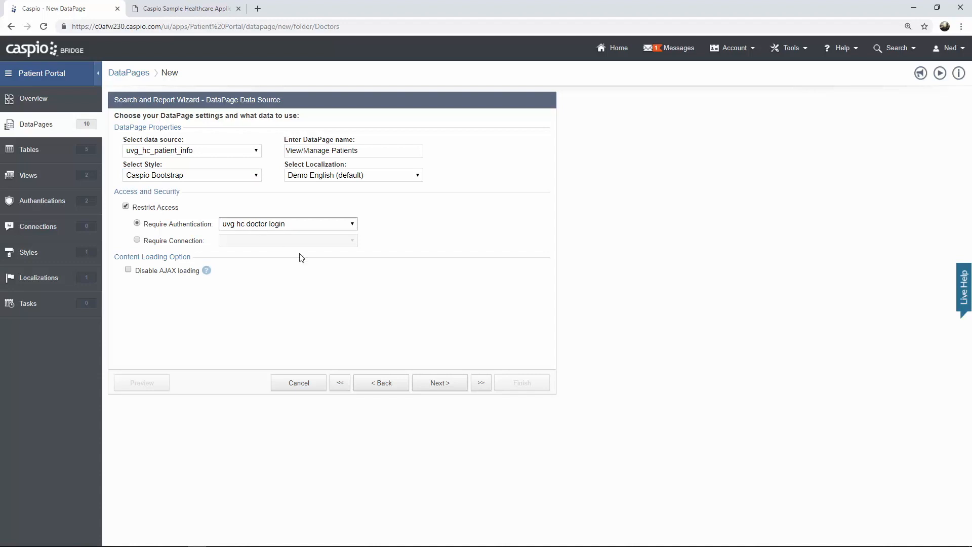
click(444, 388)
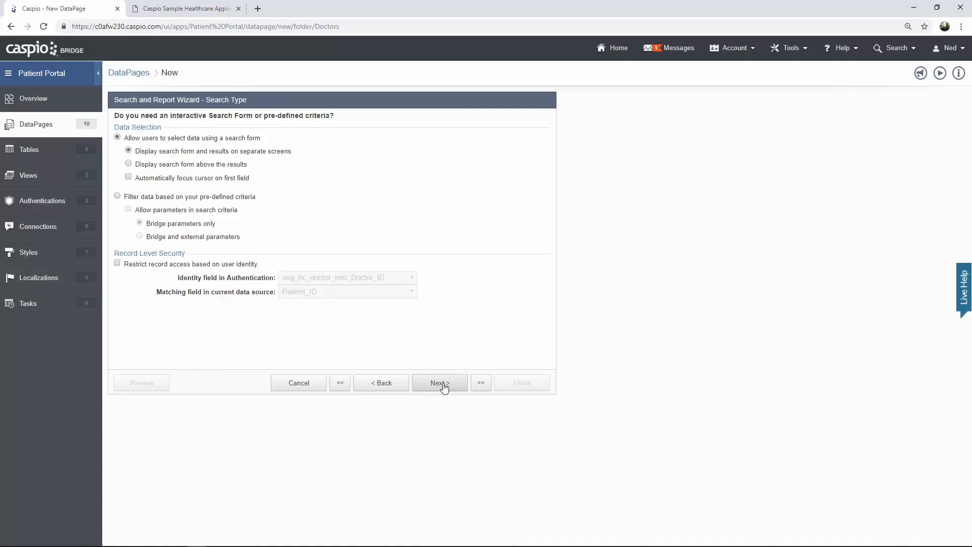
- Add Name, Email, Policy_number, Patient_status and Account_status as the search fields
click(445, 388)
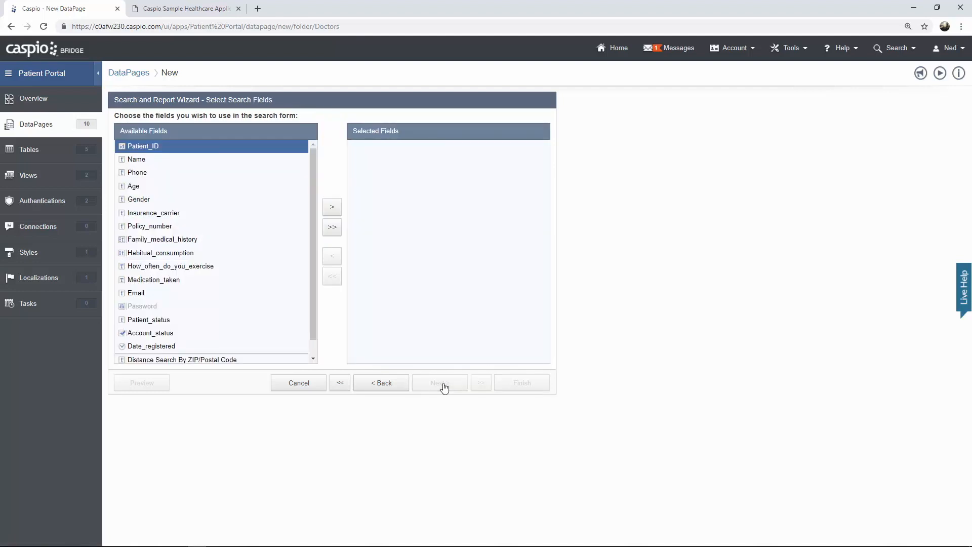
click(156, 161)
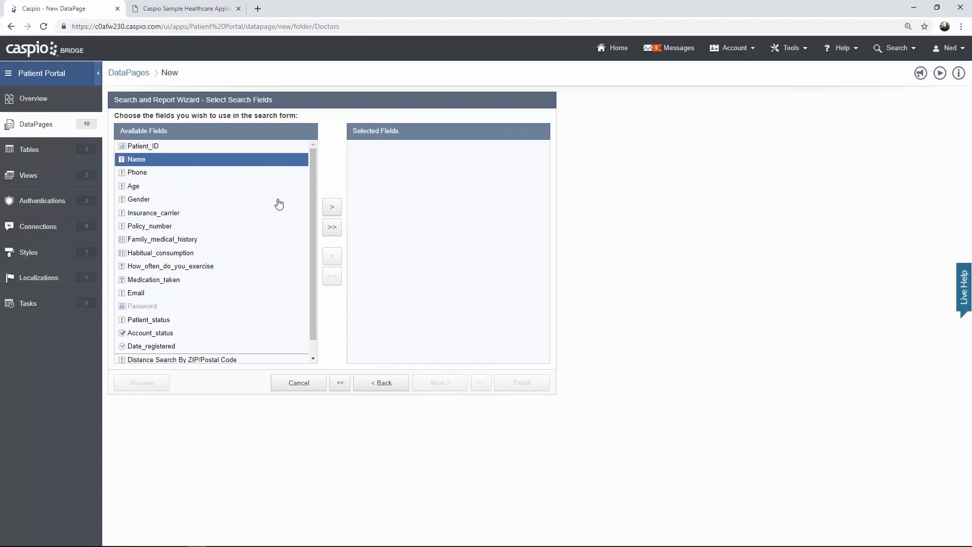
click(331, 211)
click(189, 281)
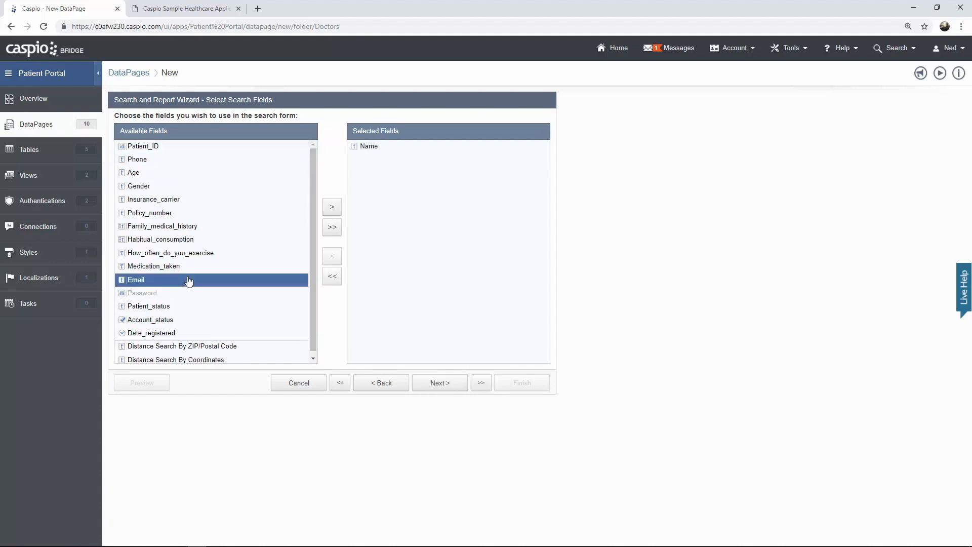
click(330, 212)
click(204, 213)
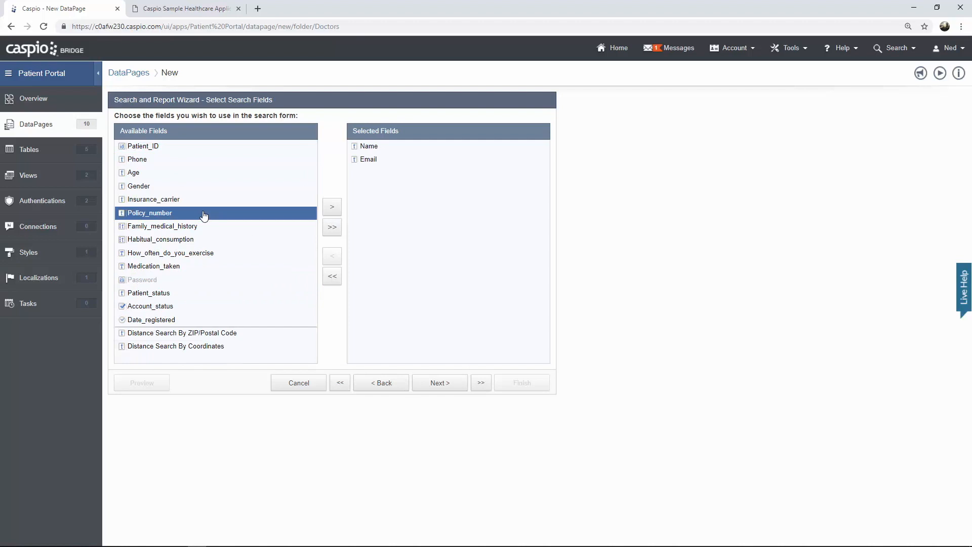
click(329, 209)
click(191, 280)
click(332, 208)
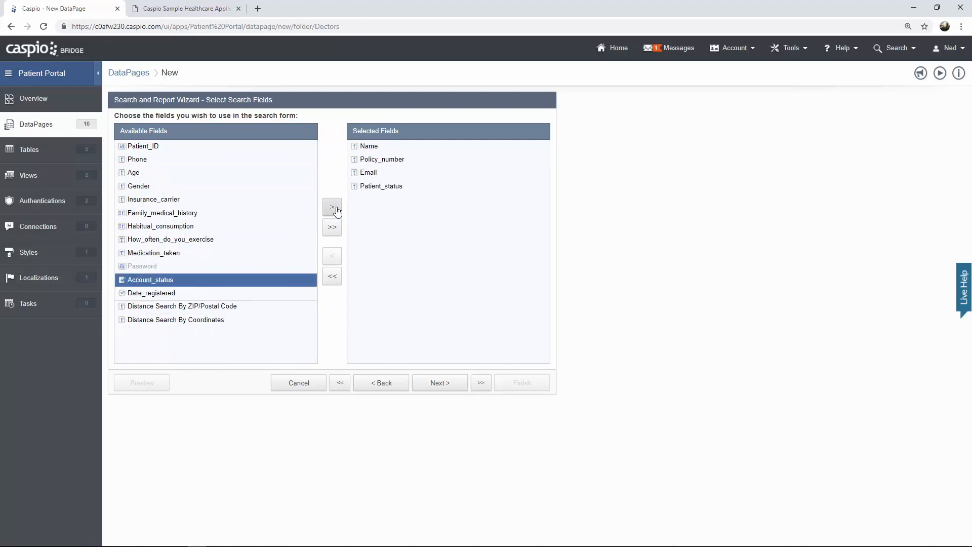
click(335, 209)
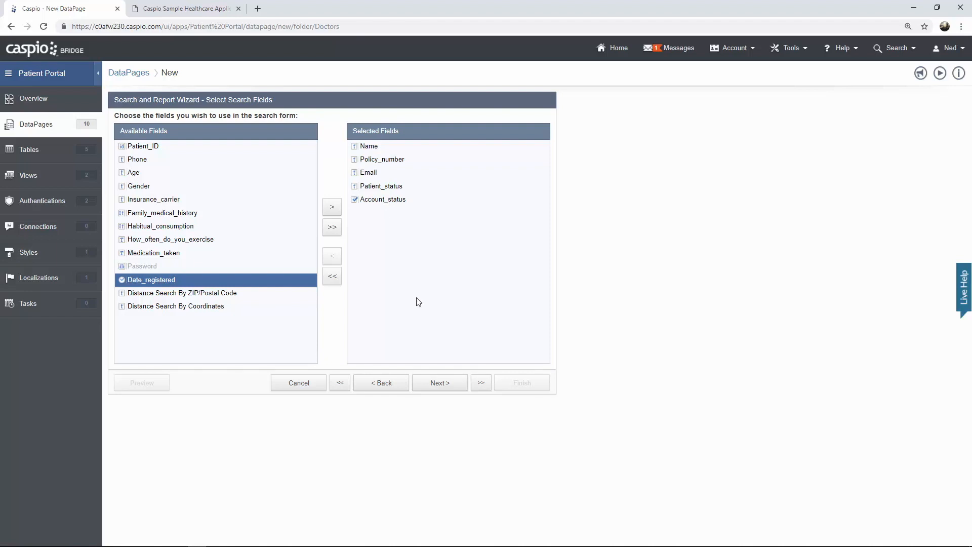
click(439, 383)
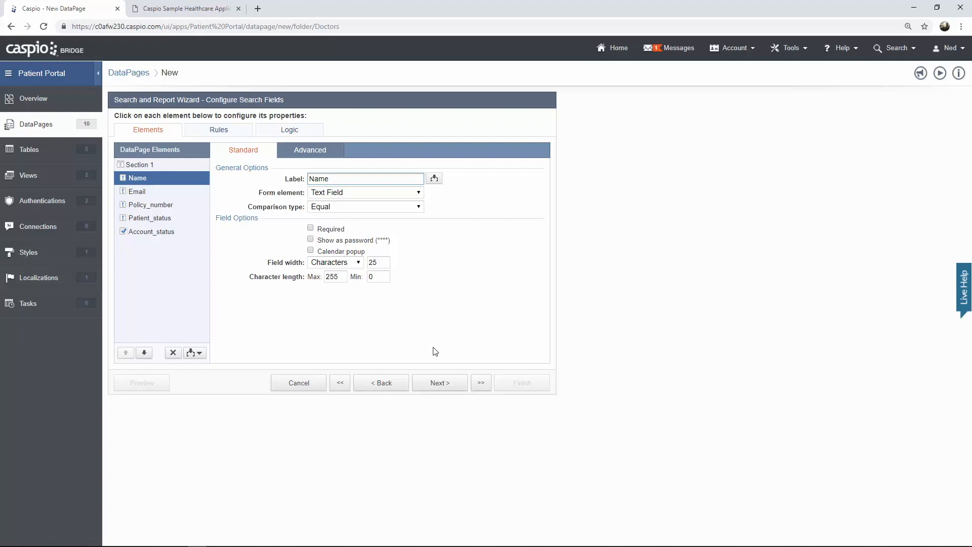
- Set the Name search field's comparison type to Contains
click(162, 191)
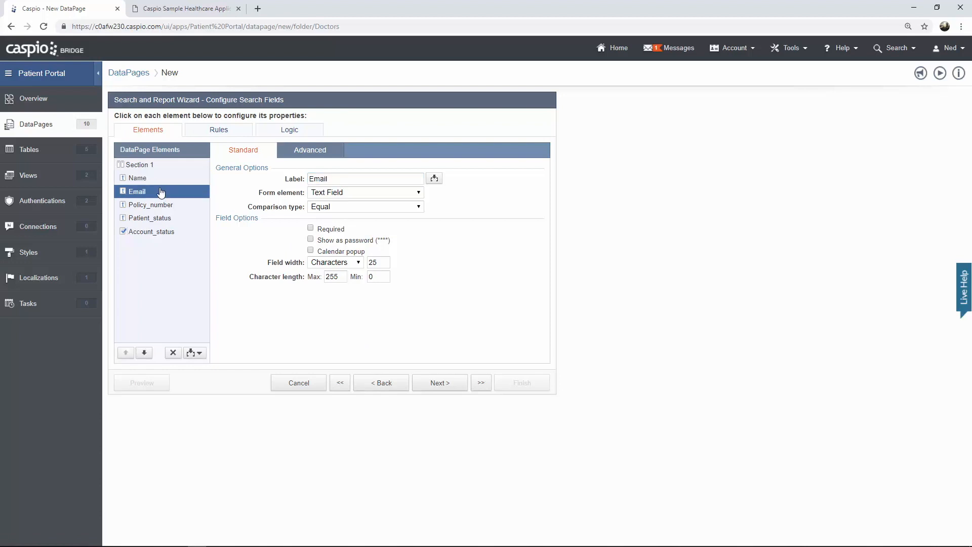
click(161, 206)
click(156, 179)
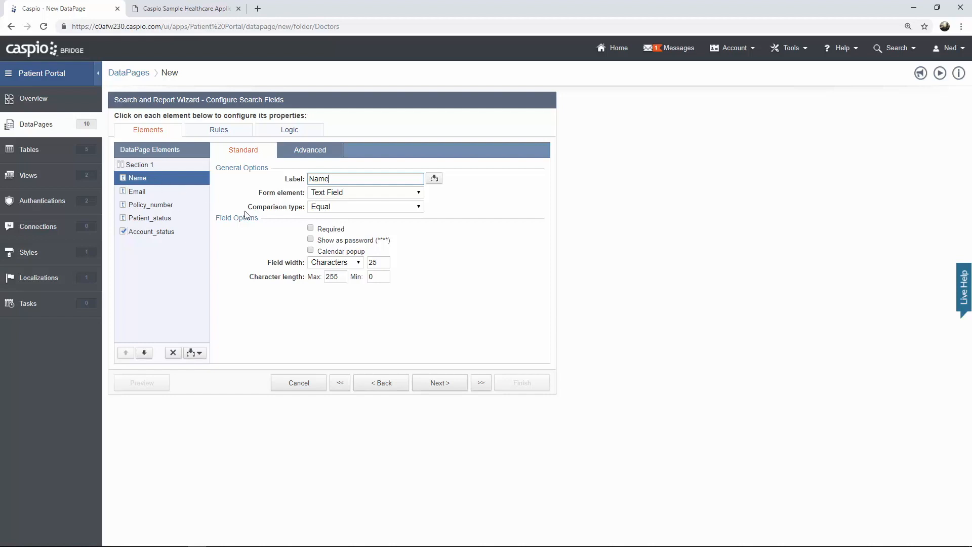
click(326, 208)
click(327, 212)
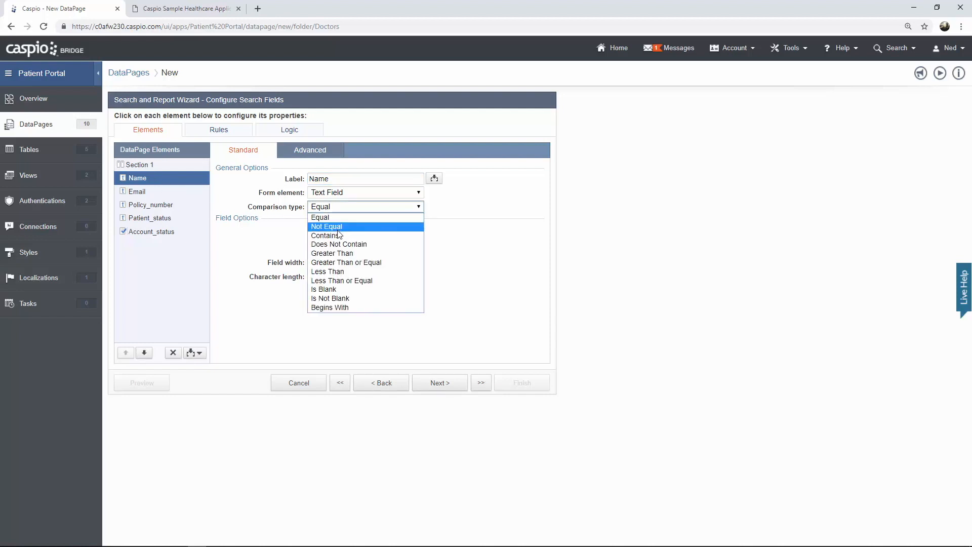
click(327, 227)
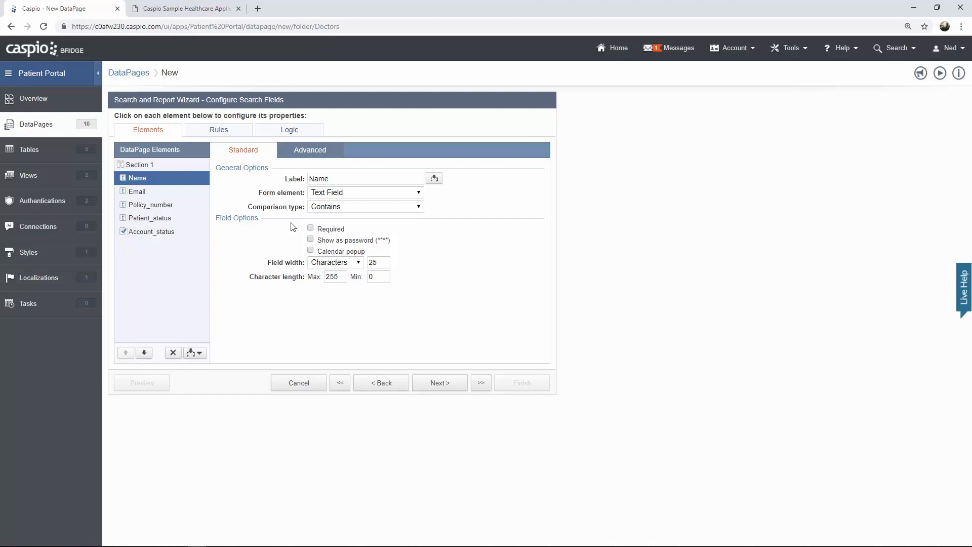
- Switch the Email and Policy_number comparison types to Contains as well
click(153, 194)
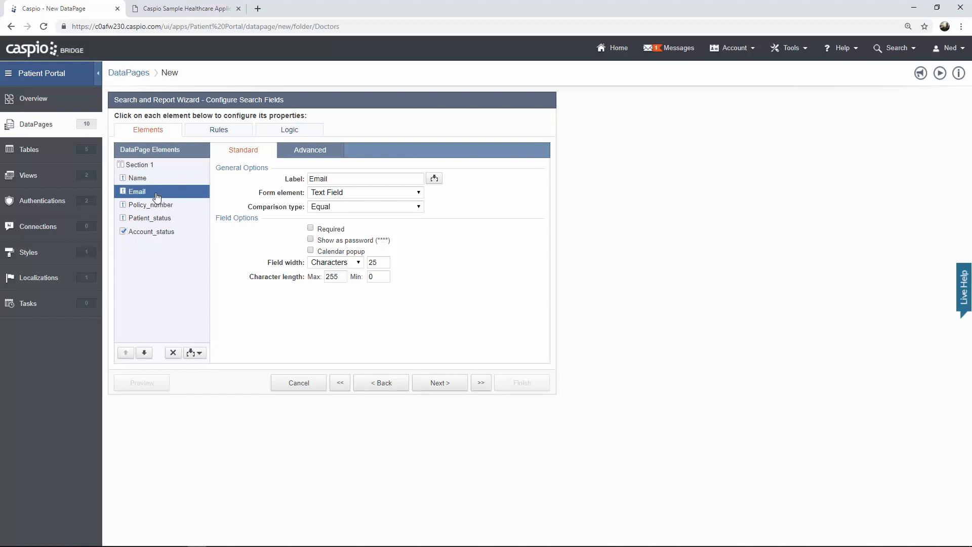
click(325, 207)
click(332, 232)
click(164, 208)
click(340, 208)
click(327, 231)
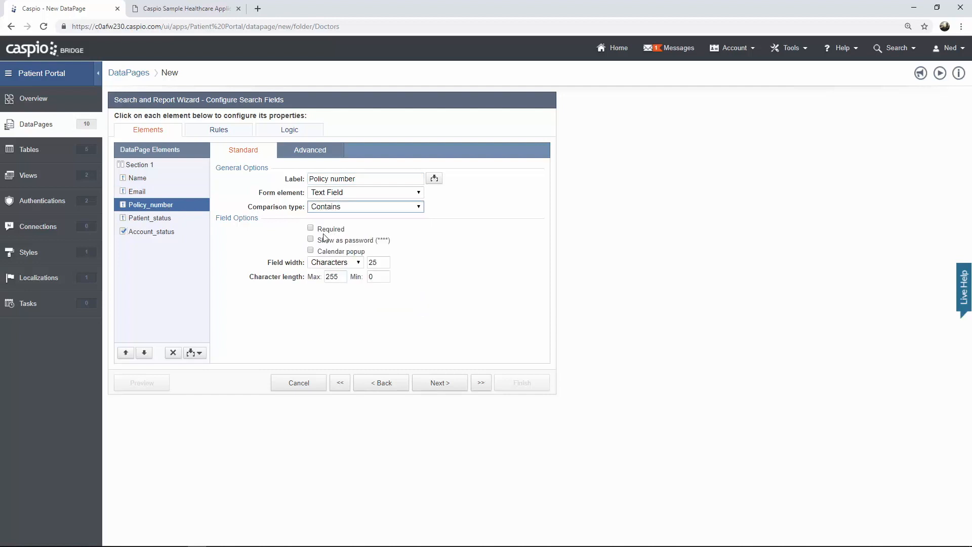
- Compare the Patient Status choices on the demo's Manage Patients search form
click(167, 219)
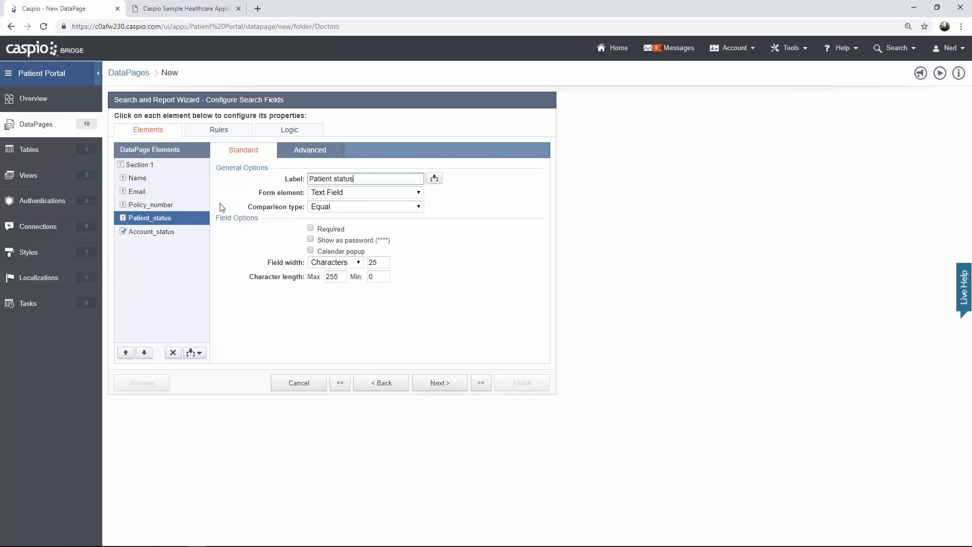
click(199, 11)
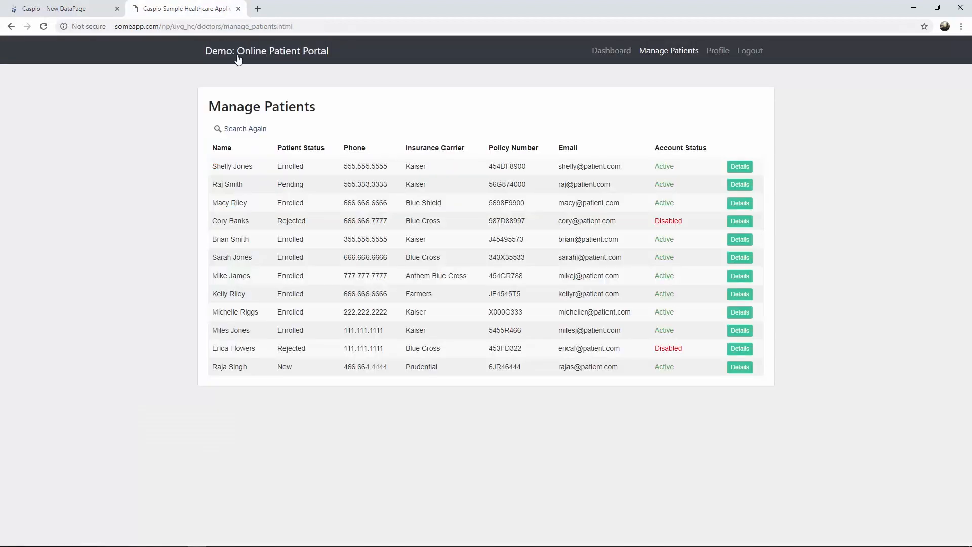
click(237, 128)
click(287, 196)
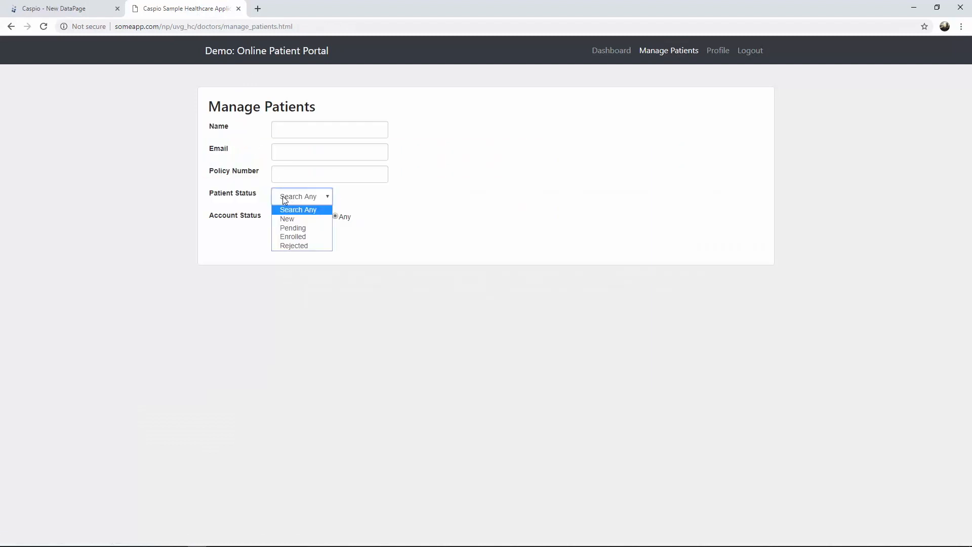
click(248, 193)
click(97, 13)
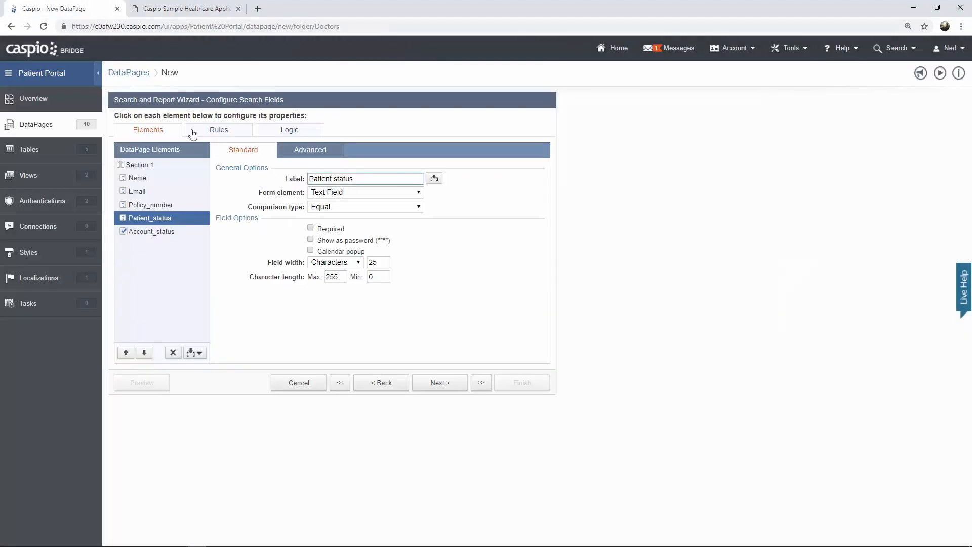
- Make Patient_status a Dropdown whose options come from Both custom values and a lookup table
click(344, 196)
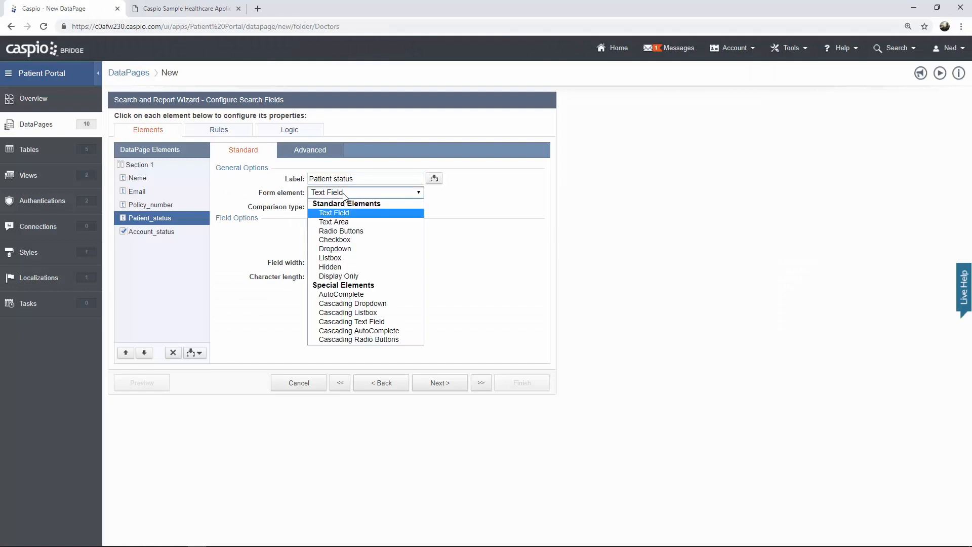
click(346, 254)
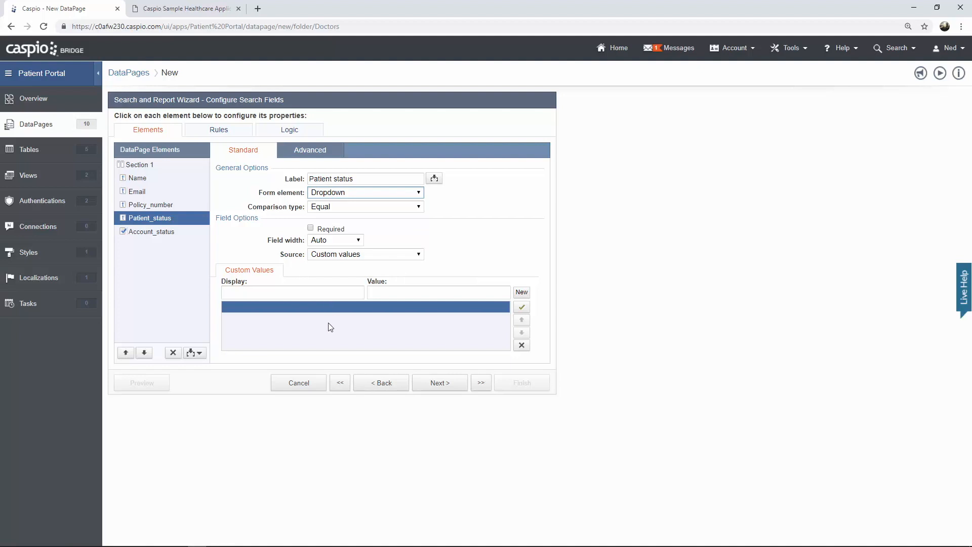
click(344, 256)
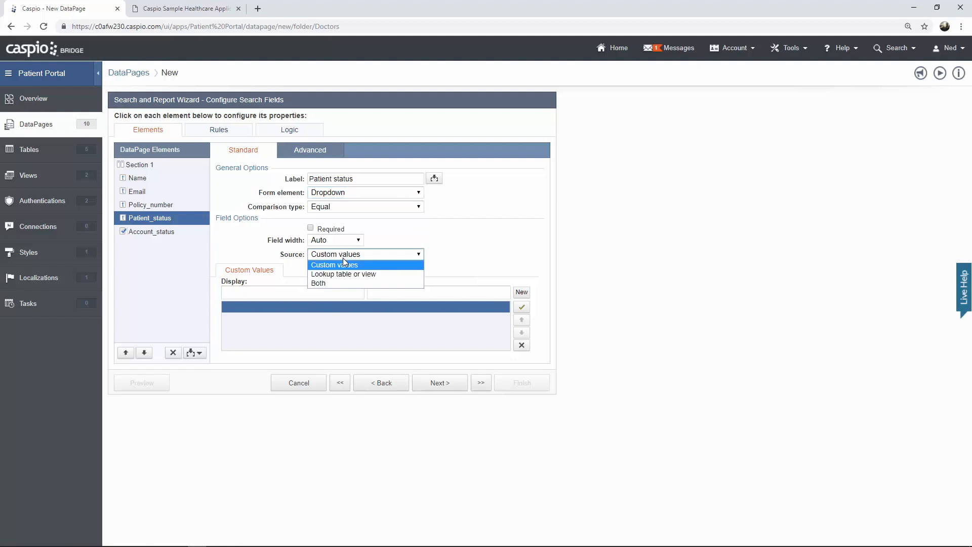
click(339, 284)
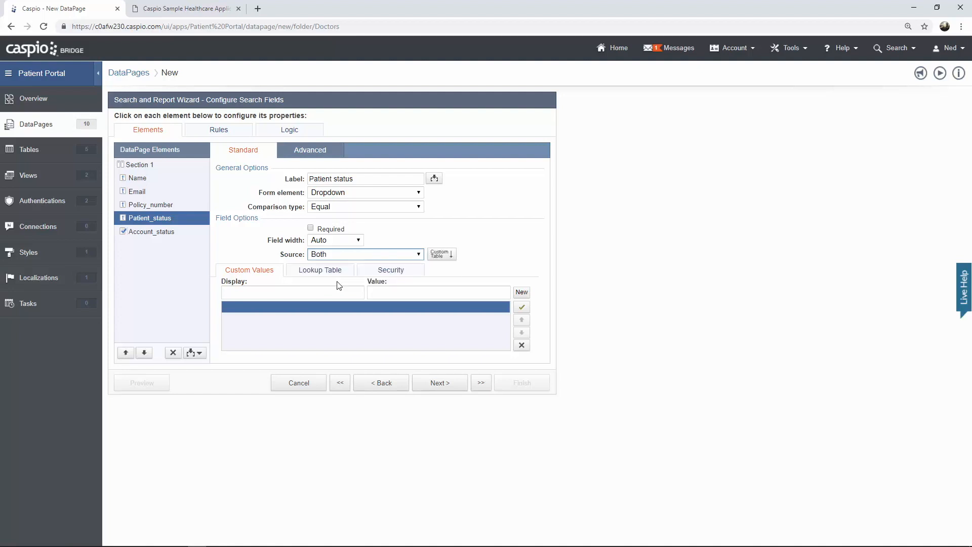
- Add a blank-valued 'Search Any' option and use uvg_hc_status_lookup as the lookup table
click(337, 292)
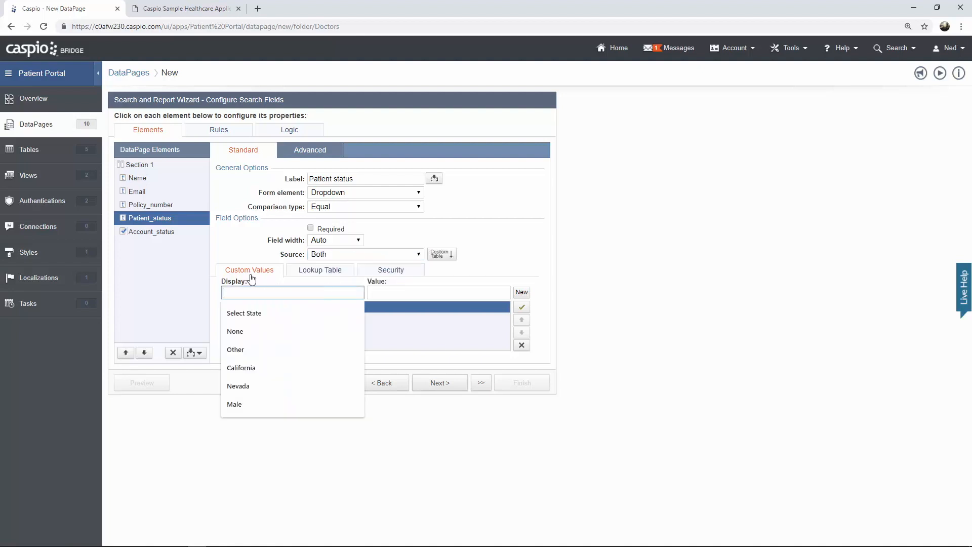
text(Search An)
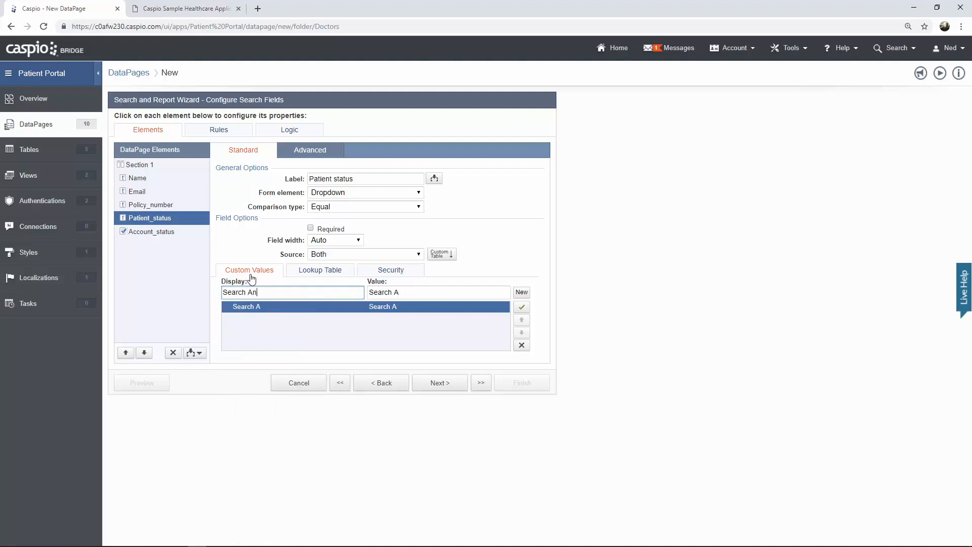
text(y)
click(411, 293)
drag(411, 294, 368, 293)
key(BackSpace)
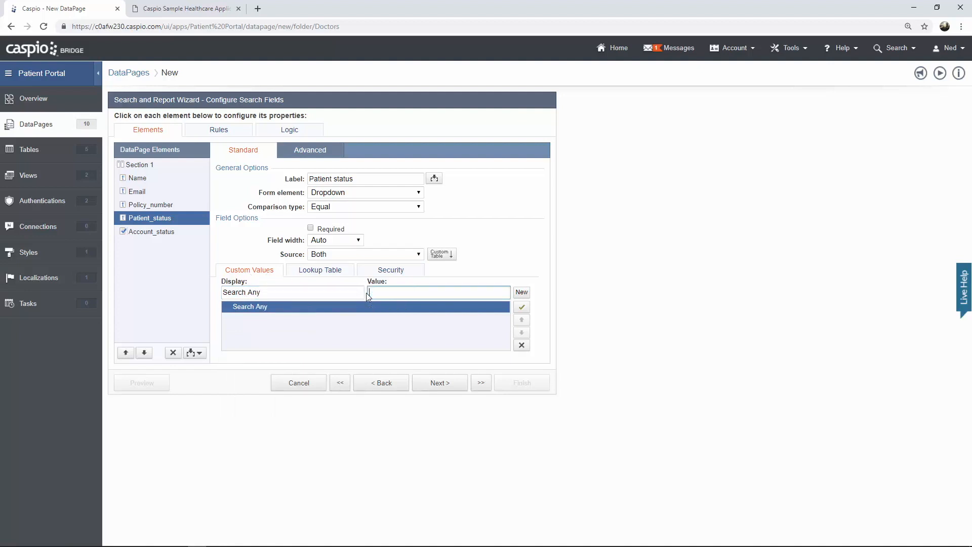
click(328, 276)
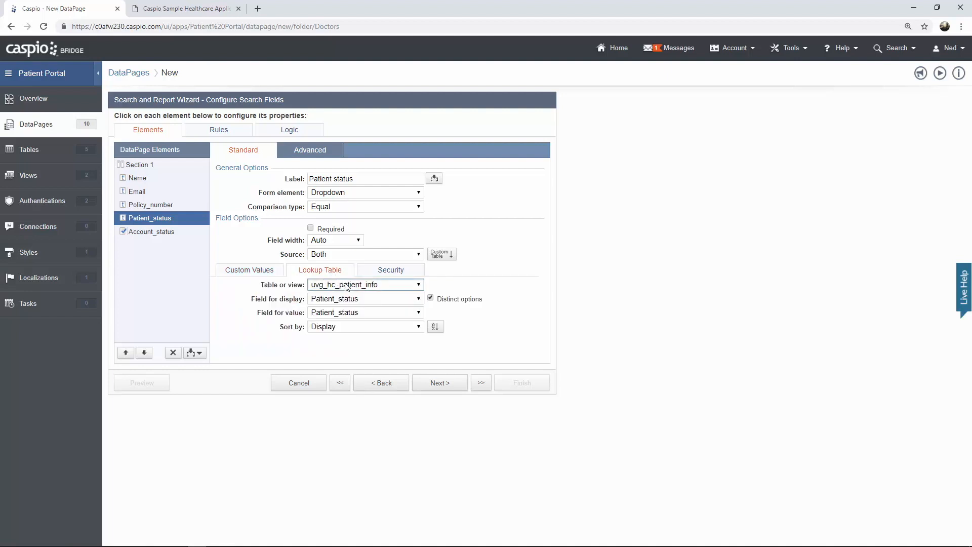
click(348, 285)
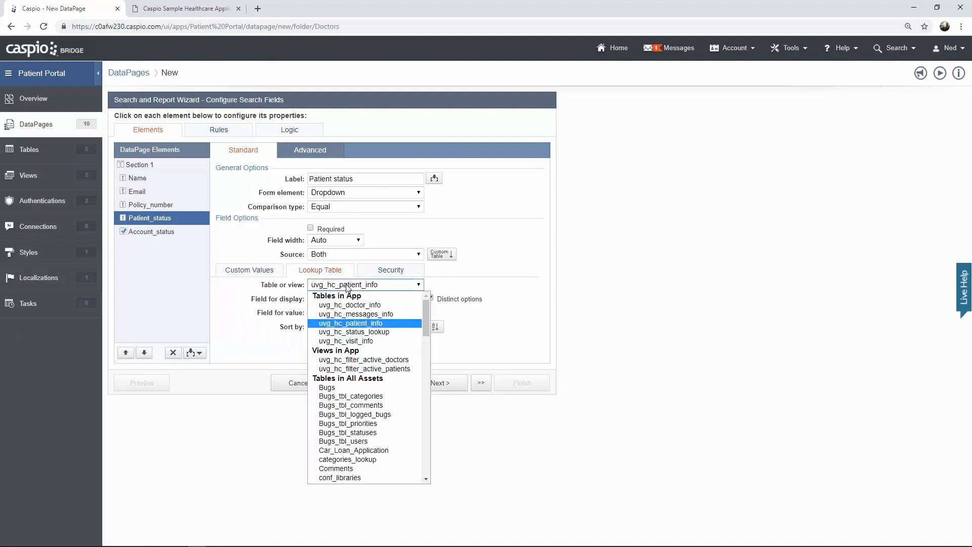
click(360, 332)
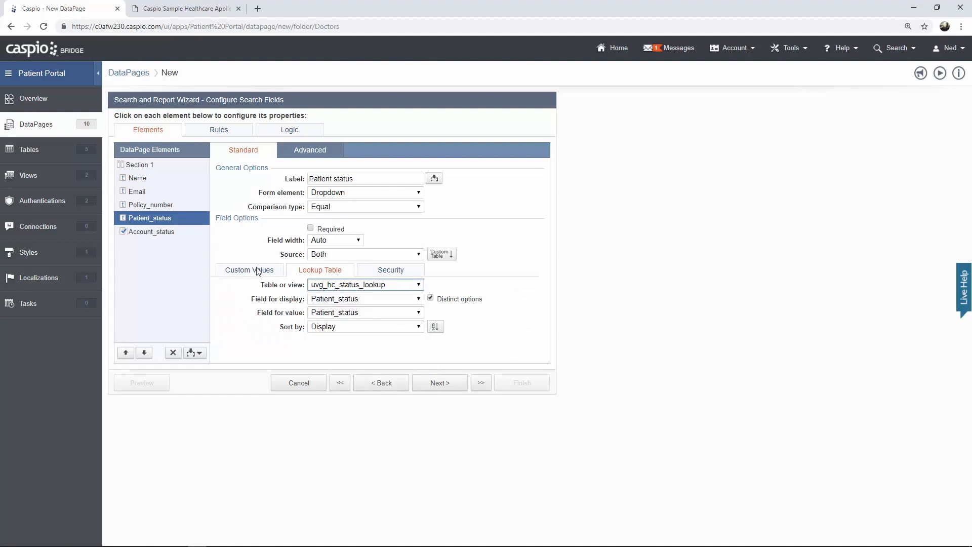
- Default the Account_status search field to Any and continue to results fields
click(148, 232)
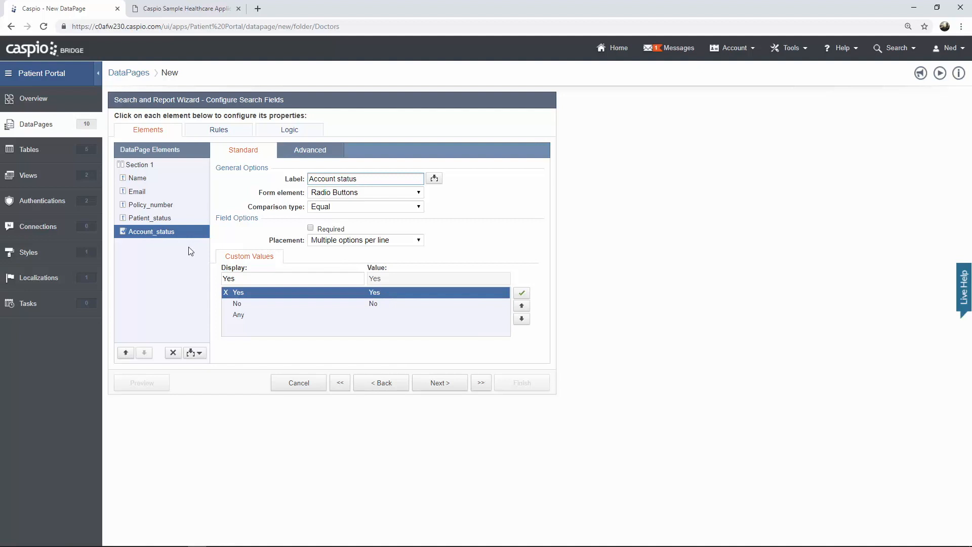
click(249, 315)
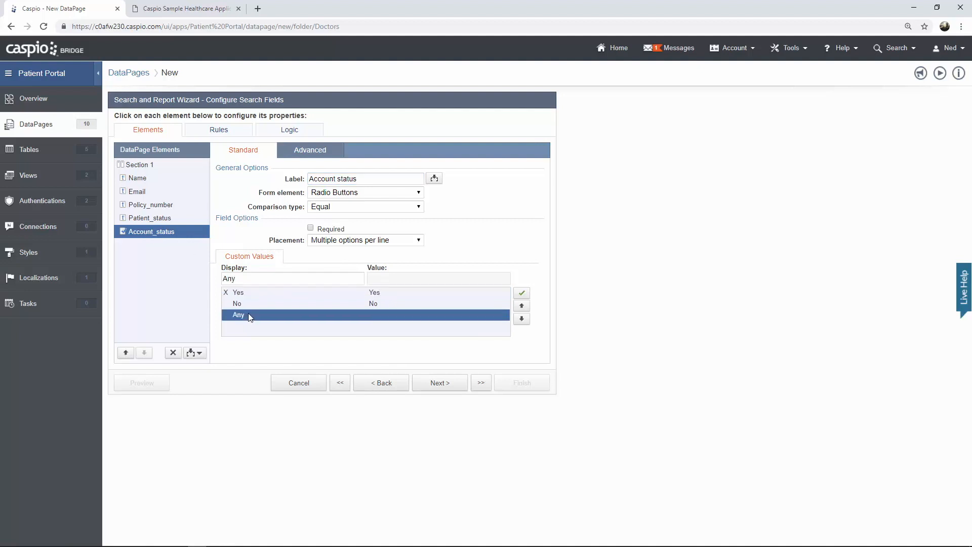
click(520, 294)
click(446, 394)
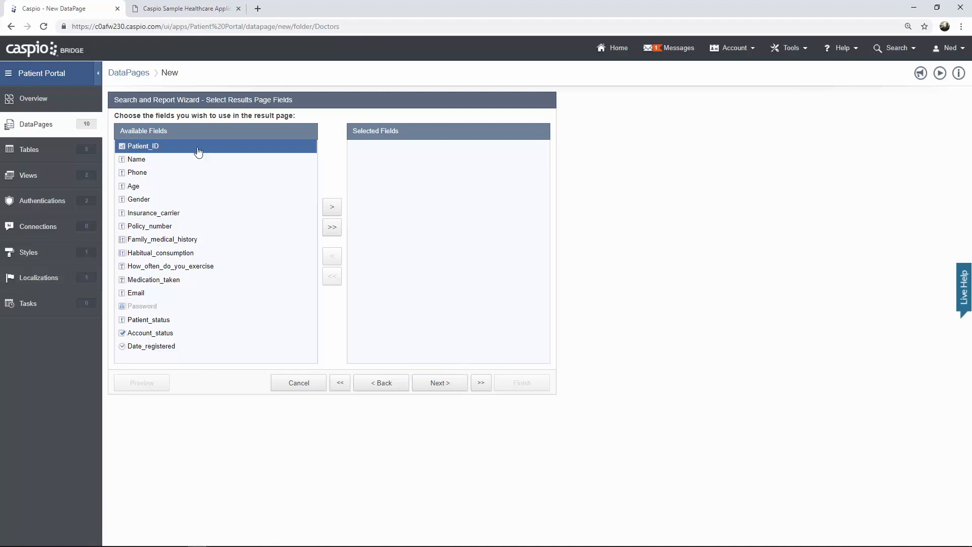
- Add Name, Phone, Insurance_carrier, Policy_number, Email, Patient_status and Account_status to Selected Fields
click(161, 161)
click(332, 208)
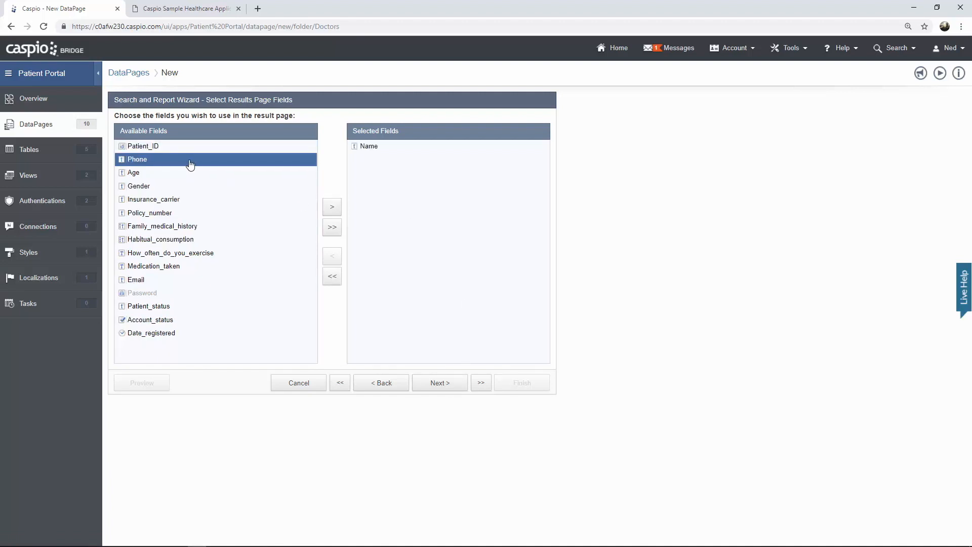
click(335, 212)
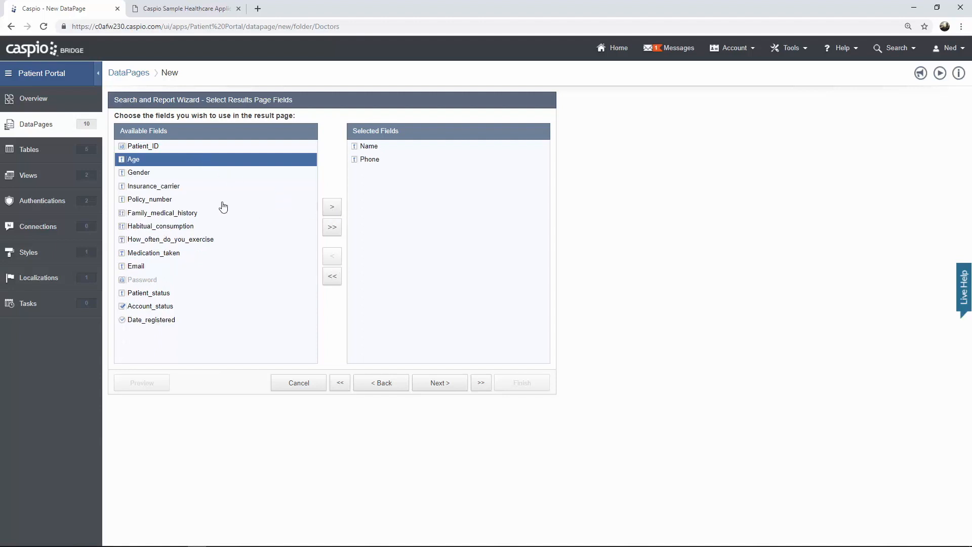
click(201, 187)
click(333, 209)
click(334, 210)
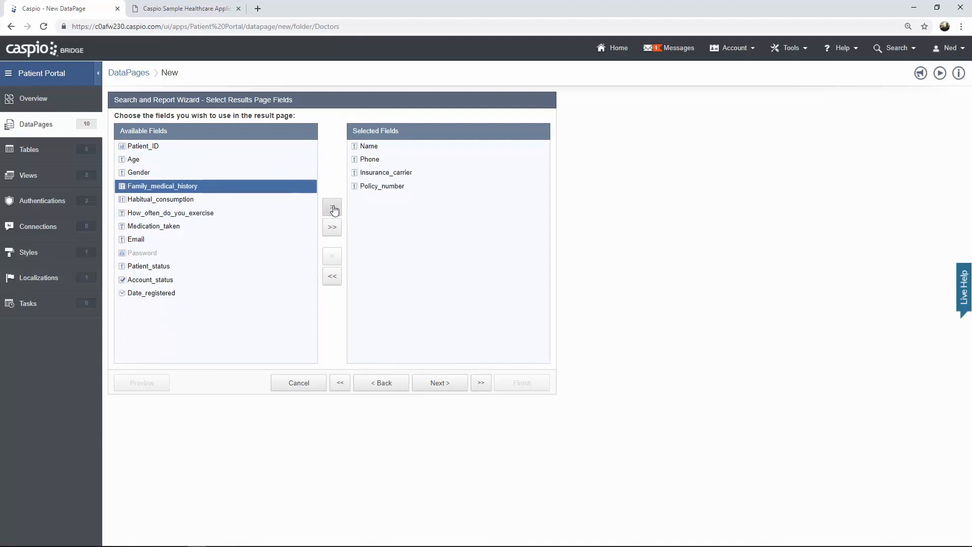
click(162, 240)
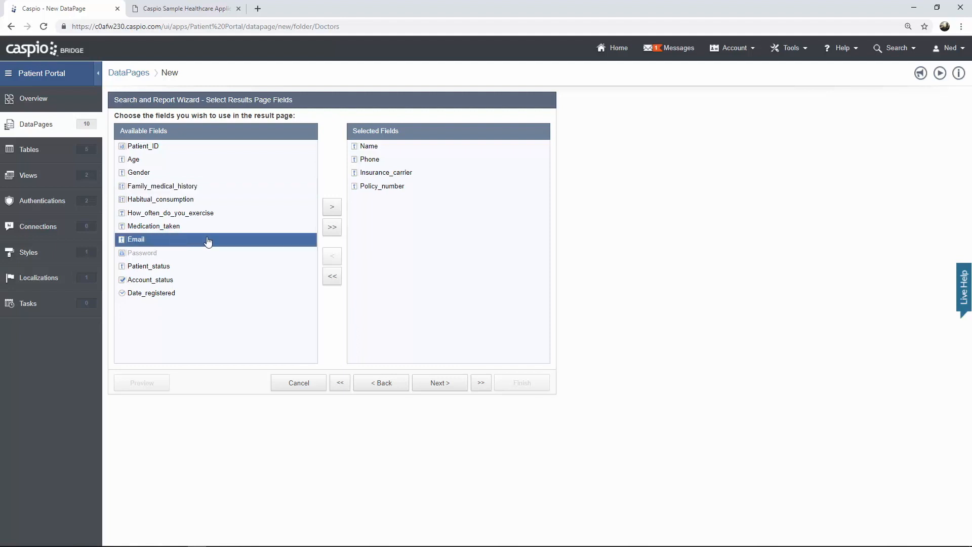
click(331, 210)
click(333, 212)
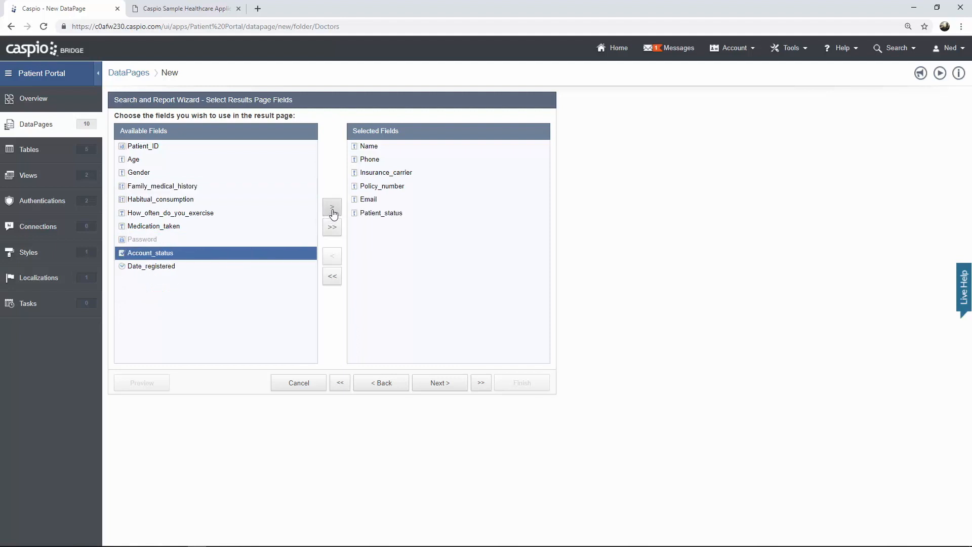
click(333, 212)
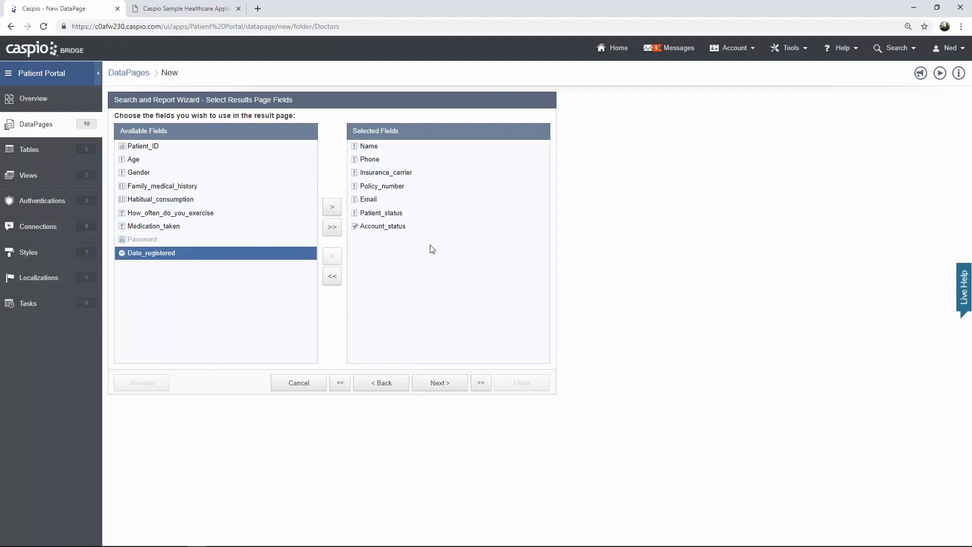
- Leave the results editing options unchecked and move on to results field configuration
click(438, 383)
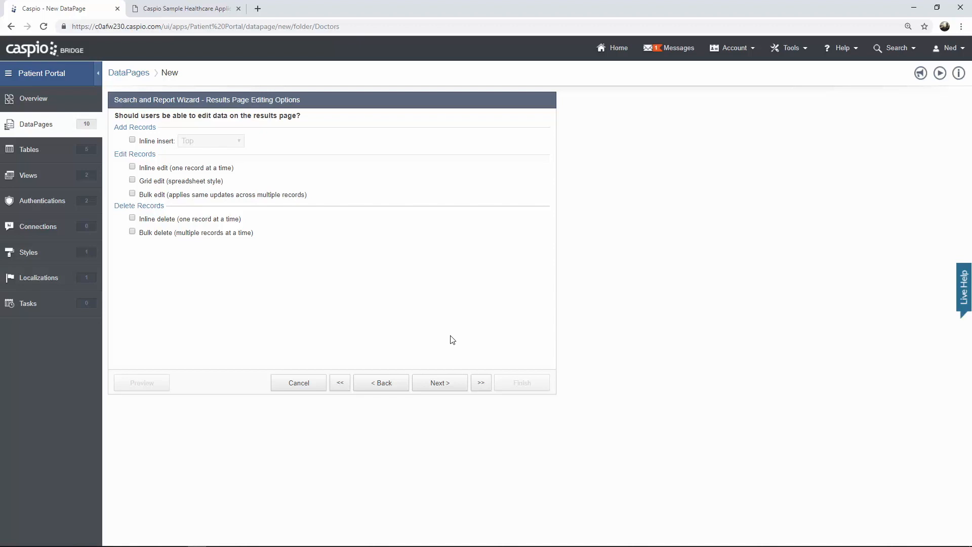
click(438, 384)
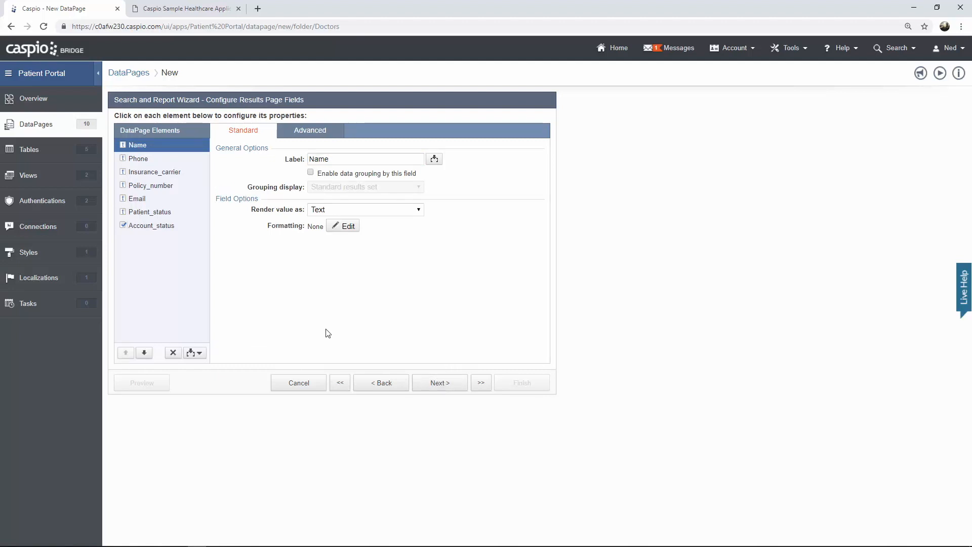
click(202, 354)
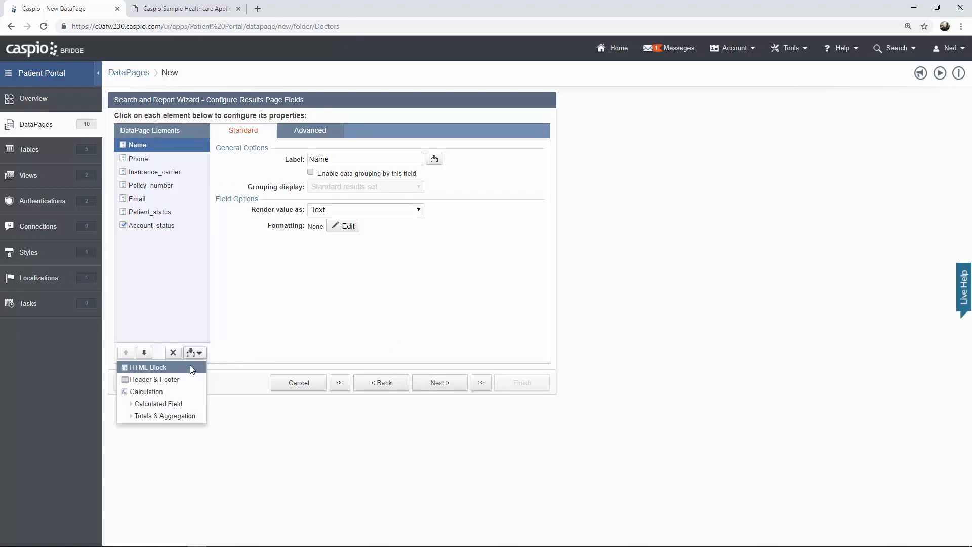
- Add an HTML Block and move it to the bottom of the results fields
click(191, 366)
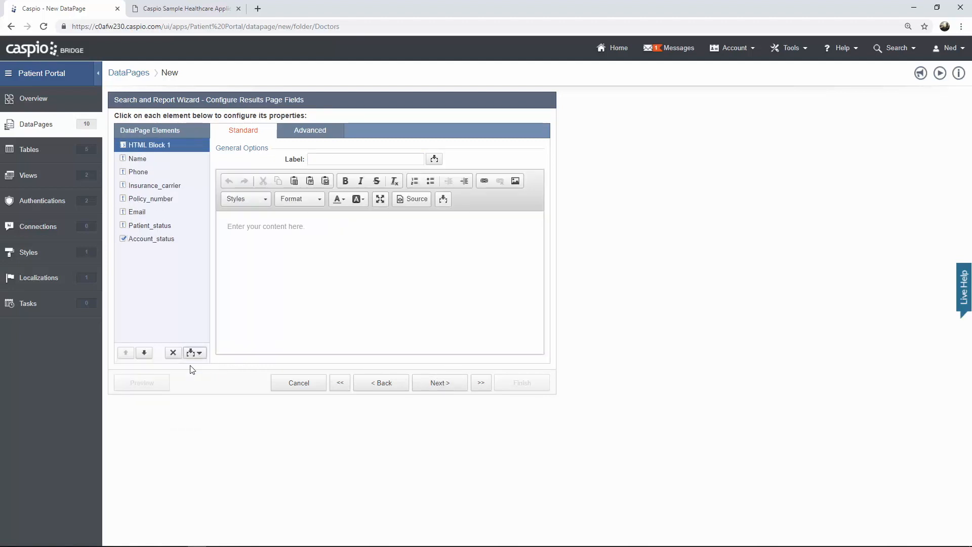
click(144, 353)
click(144, 353)
click(144, 353)
click(144, 353)
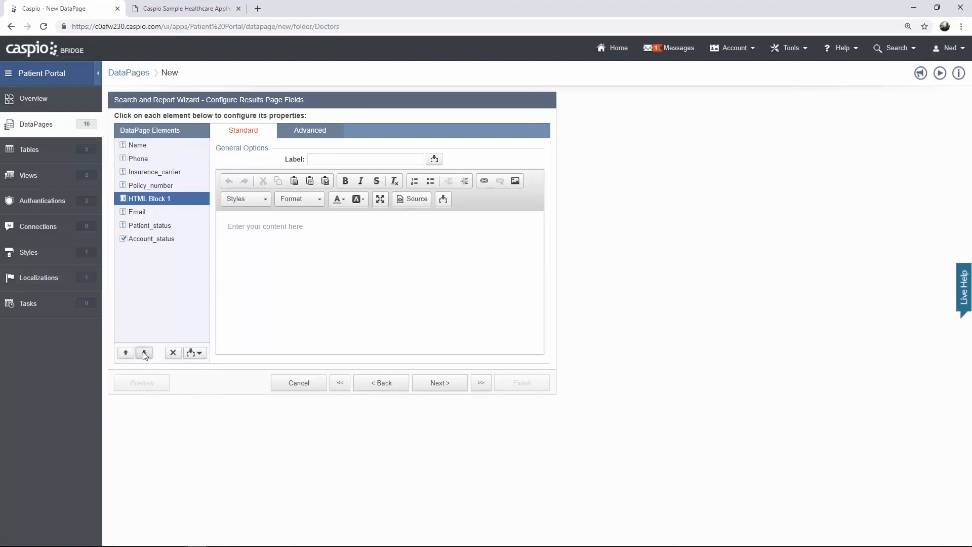
click(144, 353)
click(144, 353)
click(144, 353)
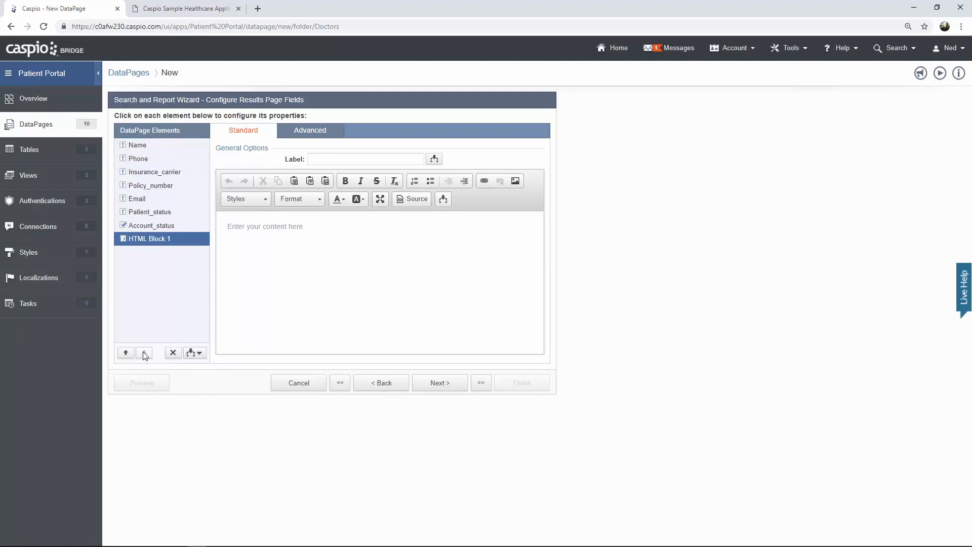
- Enter the text 'Details' in the HTML block and select it for linking
click(342, 269)
text(Details)
drag(256, 228, 226, 227)
click(482, 184)
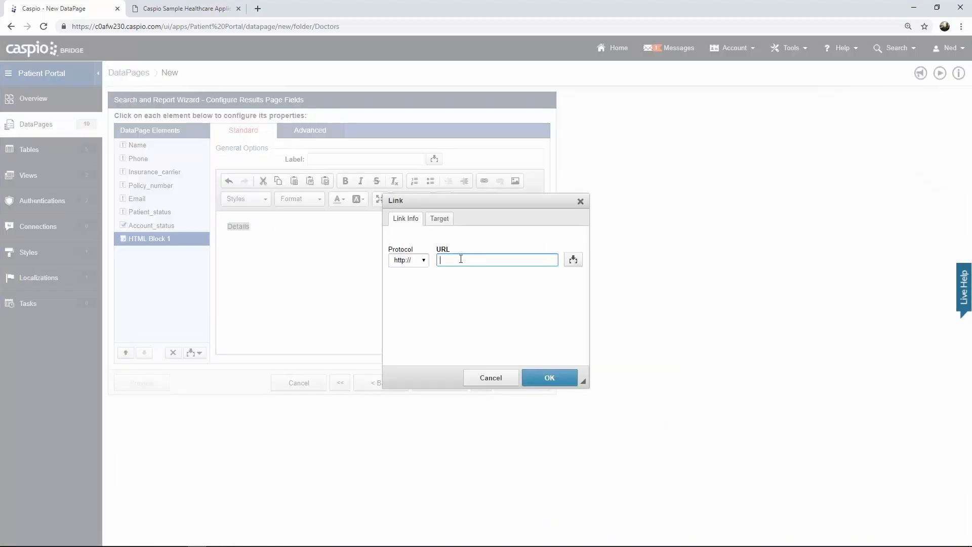
- Link 'Details' to patient_details.html?pid= followed by the inserted Patient_ID field
text(patient_details.htm)
text(l?)
text(pid=)
click(575, 260)
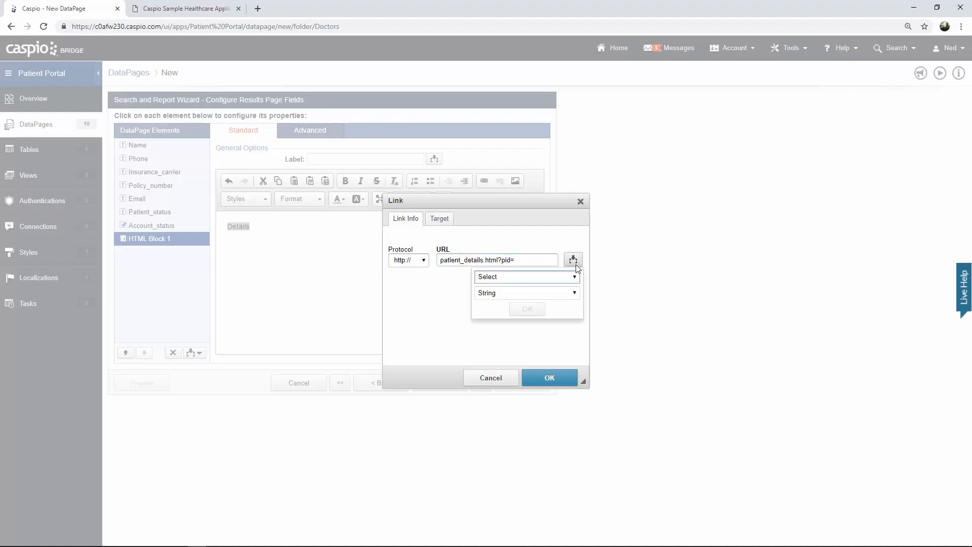
click(575, 277)
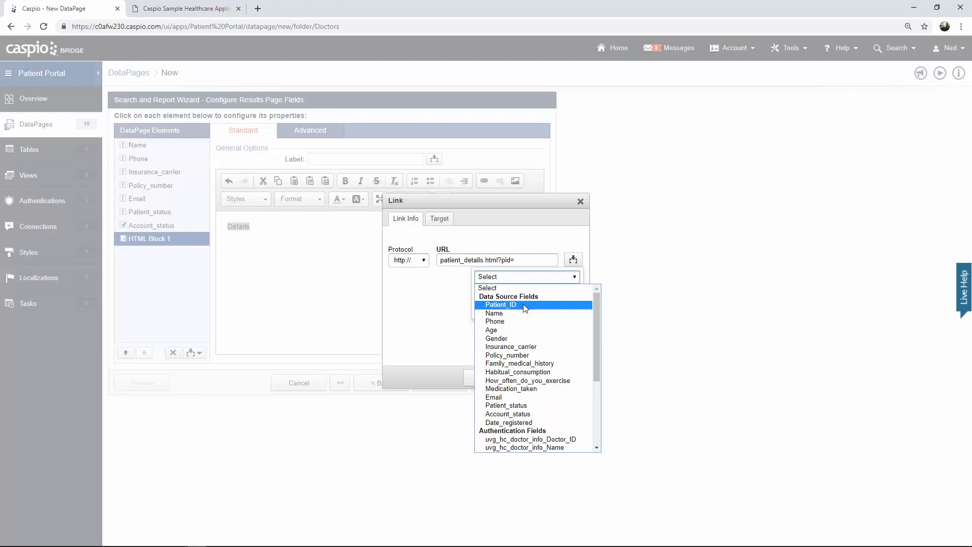
click(525, 307)
click(525, 307)
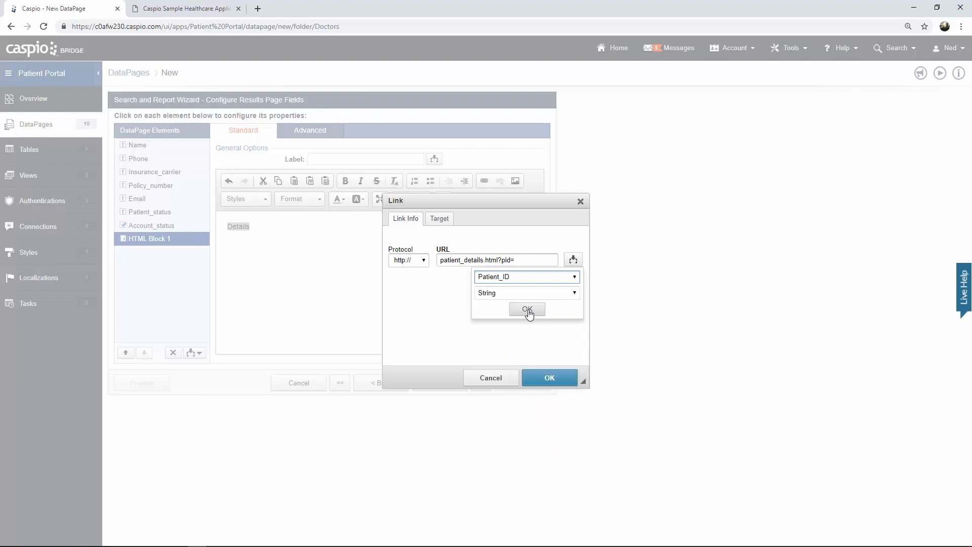
click(548, 377)
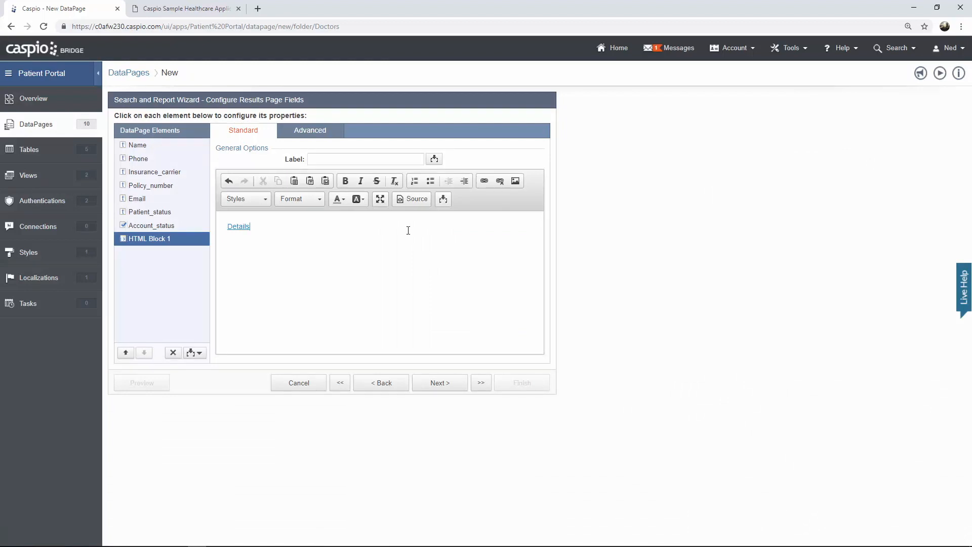
- Check the link's HTML source, choose No Details Page, and preview View/Manage Patients
click(415, 200)
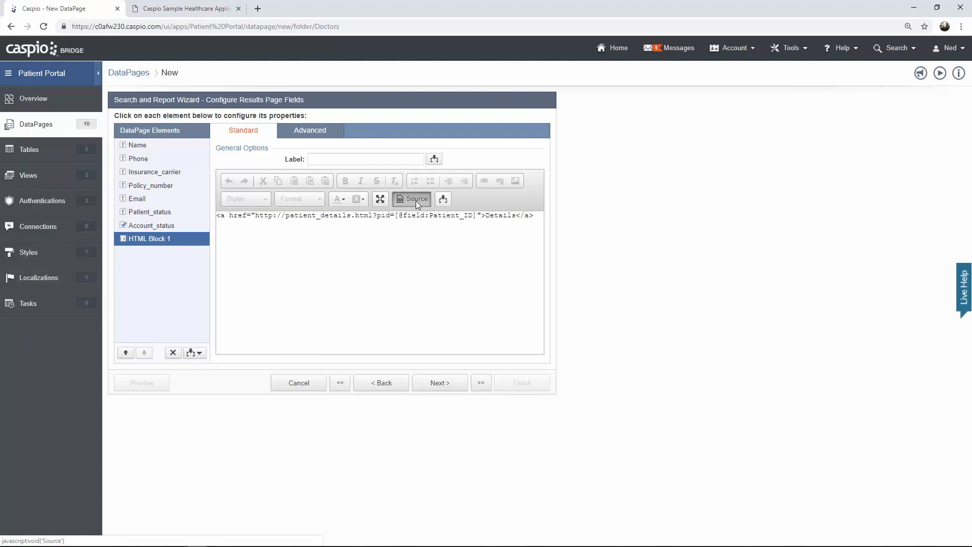
click(416, 201)
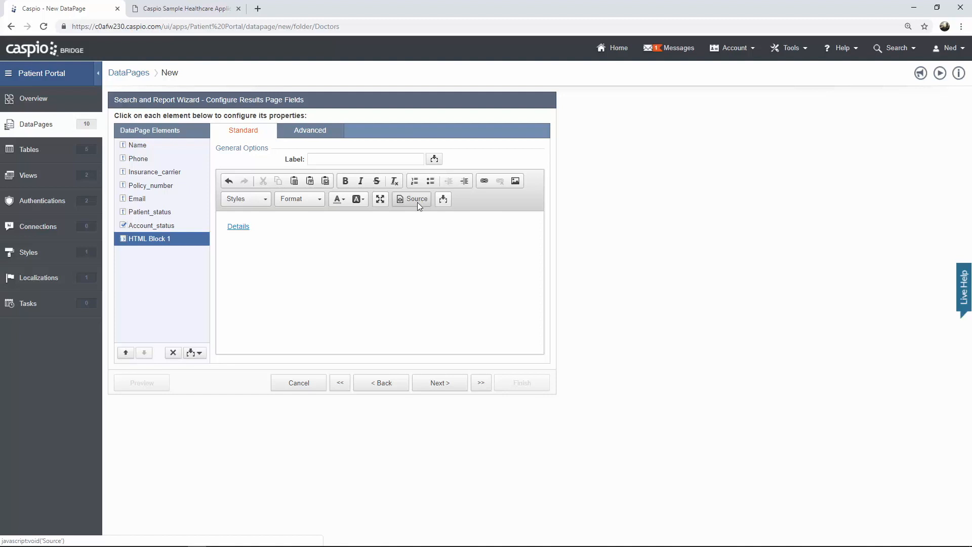
click(444, 386)
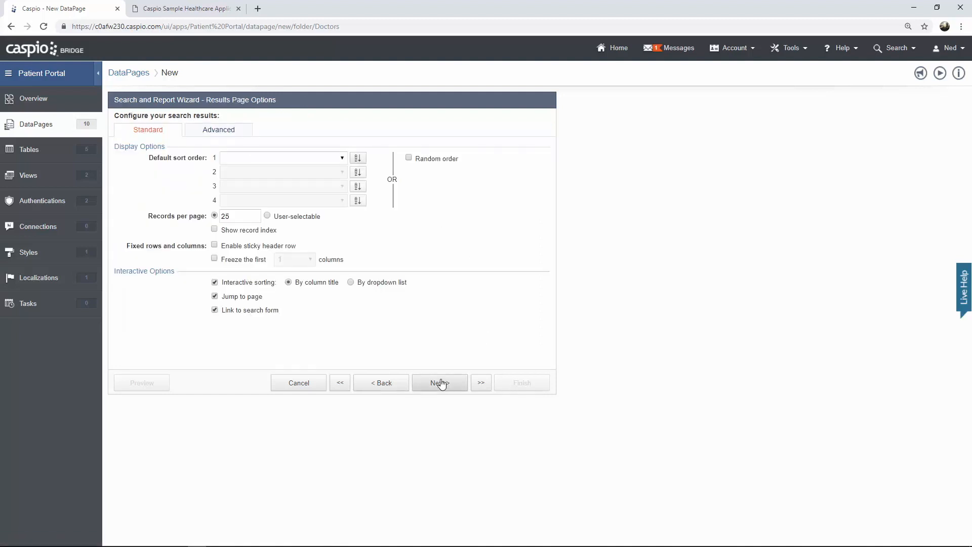
click(441, 385)
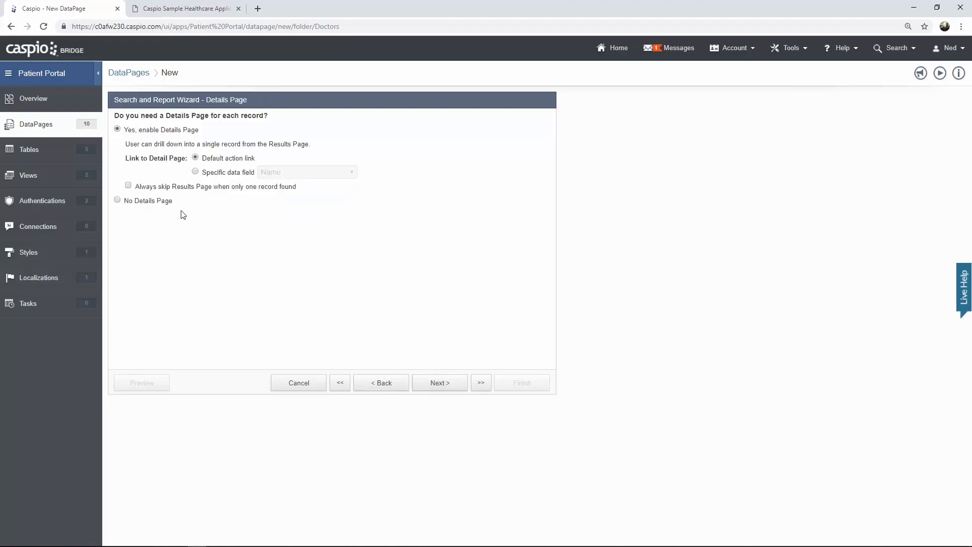
click(165, 203)
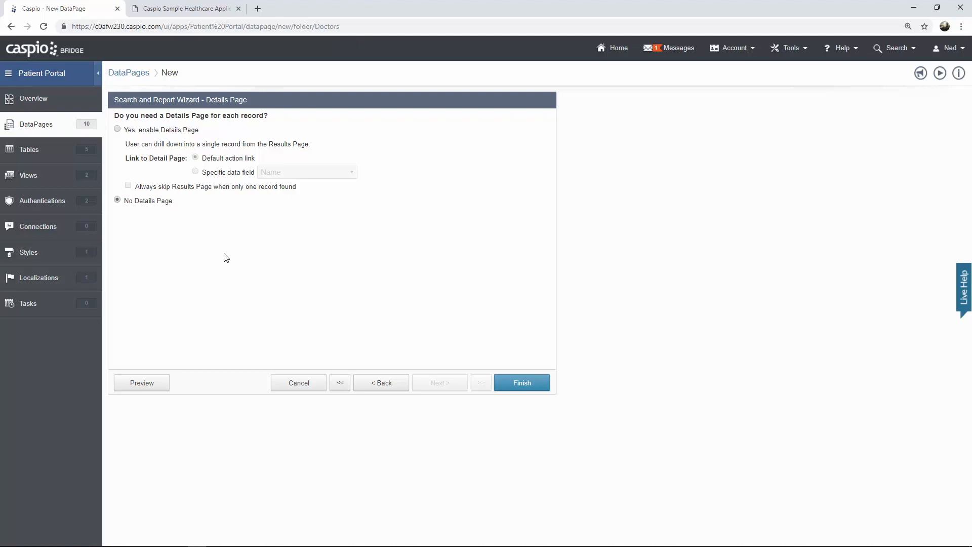
click(153, 384)
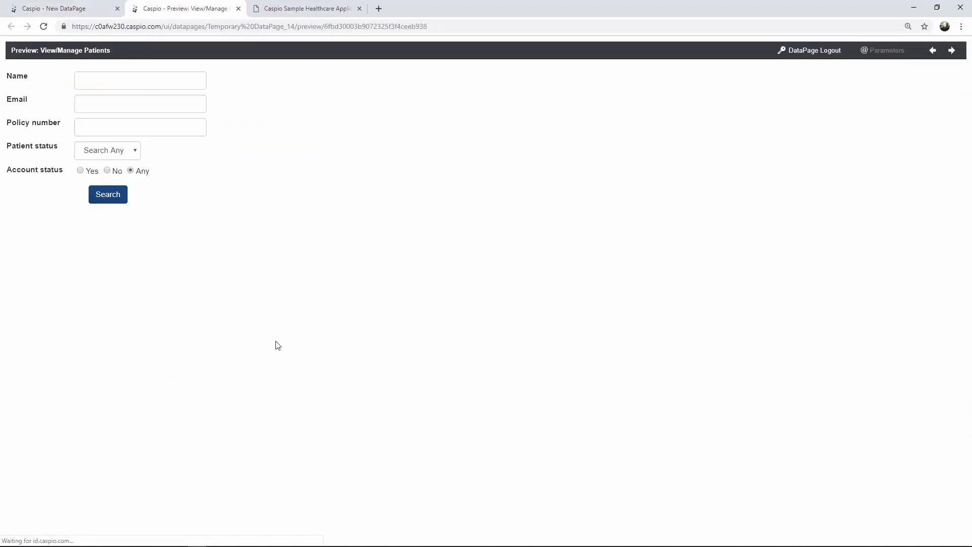
- Run a preview search showing one patient with a Details link, then close the preview
click(118, 200)
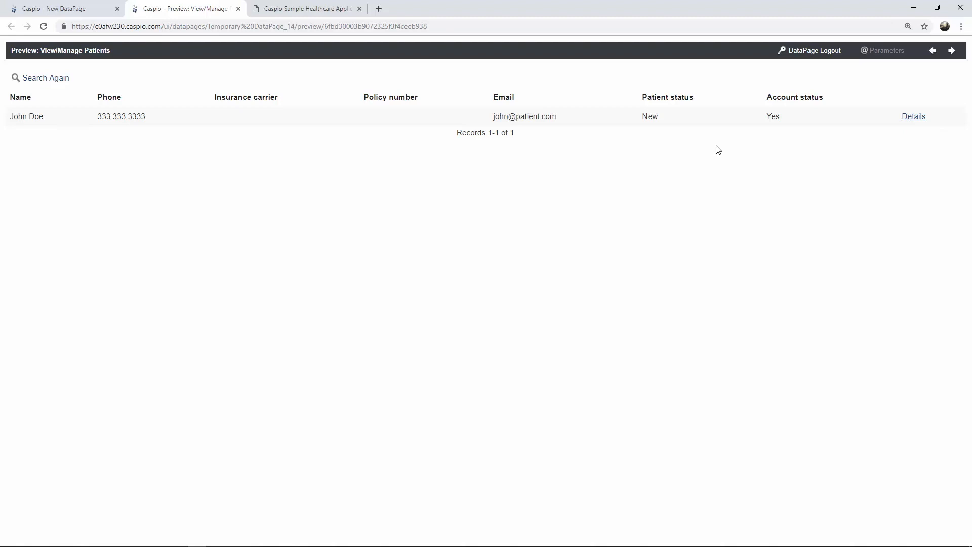
click(239, 9)
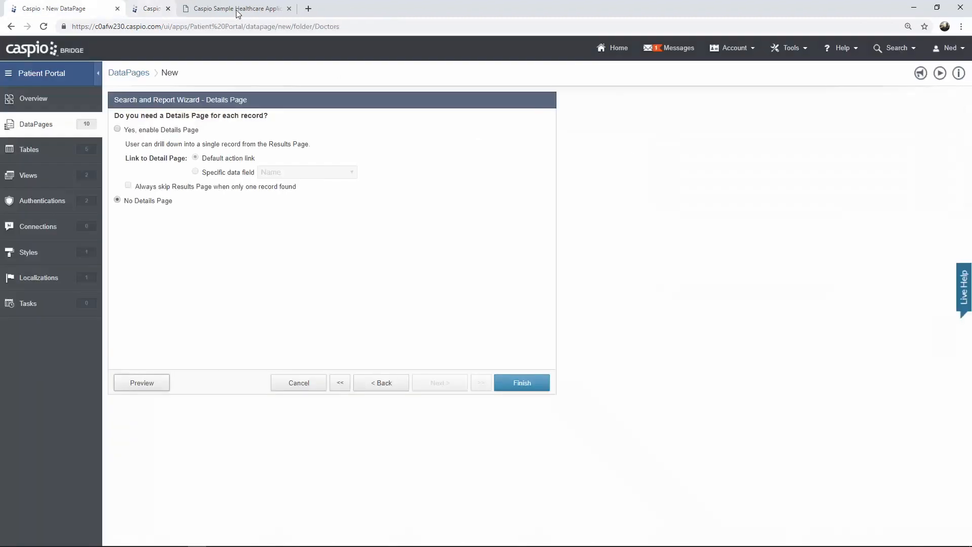
- Finish the DataPage, search all patients in the portal, and open the first patient's Details
click(523, 384)
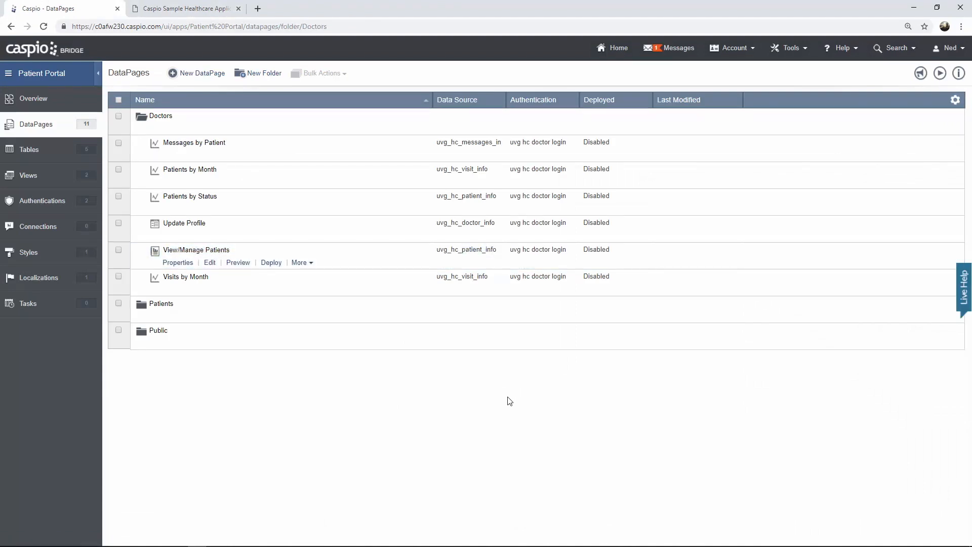
click(202, 14)
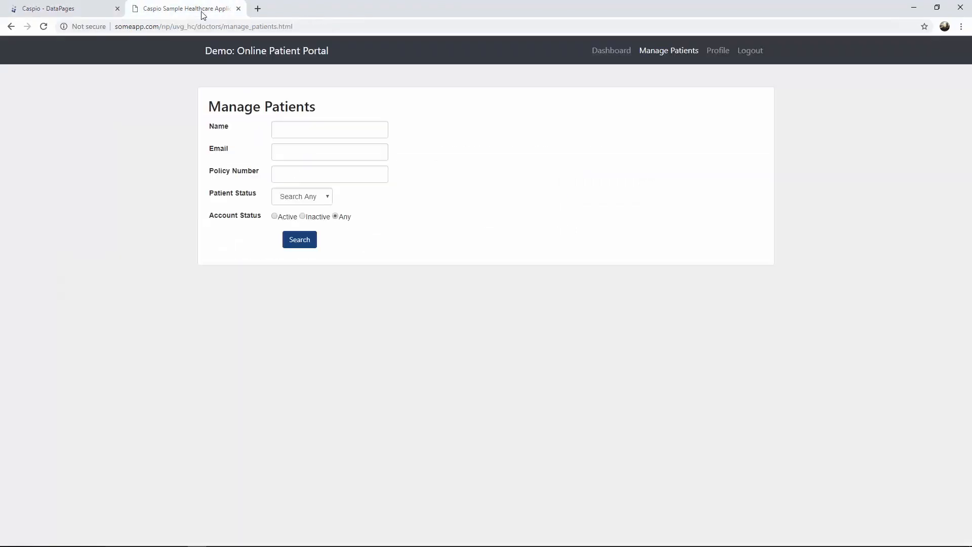
click(307, 244)
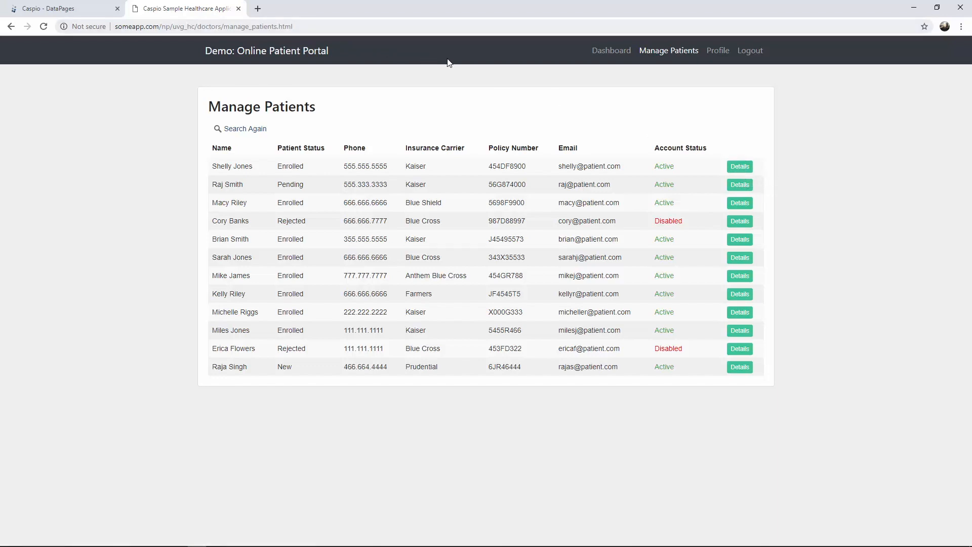
click(737, 171)
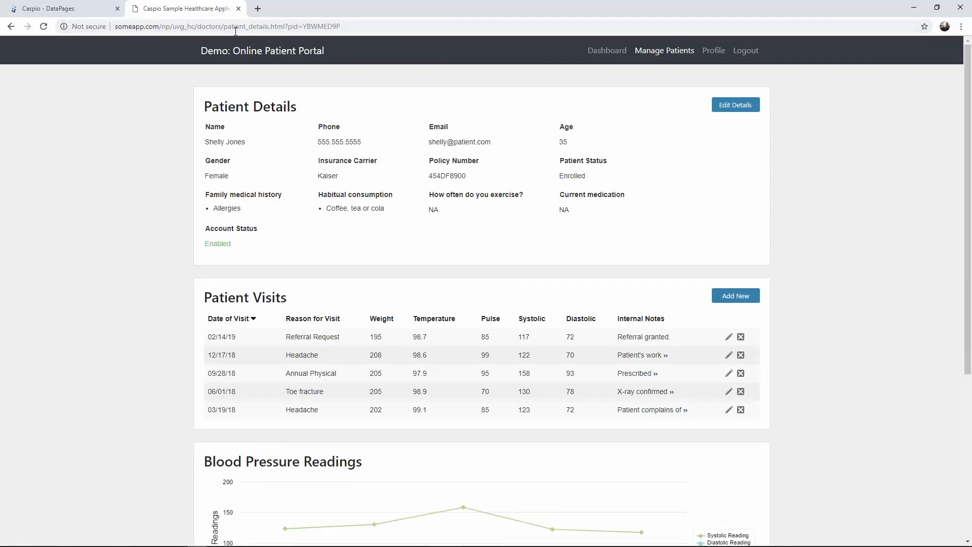
- Inspect the patient_details.html page and its pid value in the address bar
drag(224, 28, 343, 27)
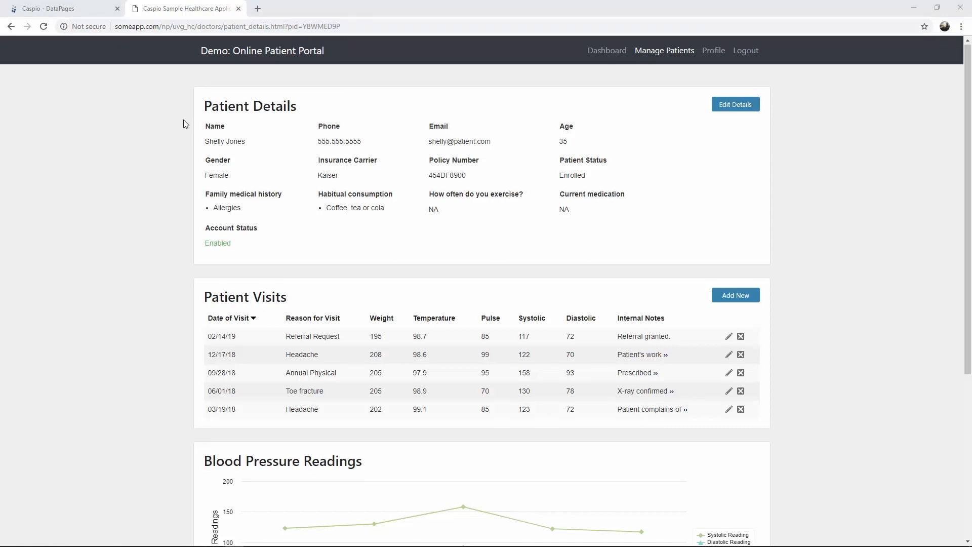
scroll(184, 120, down, 2)
scroll(183, 123, down, 3)
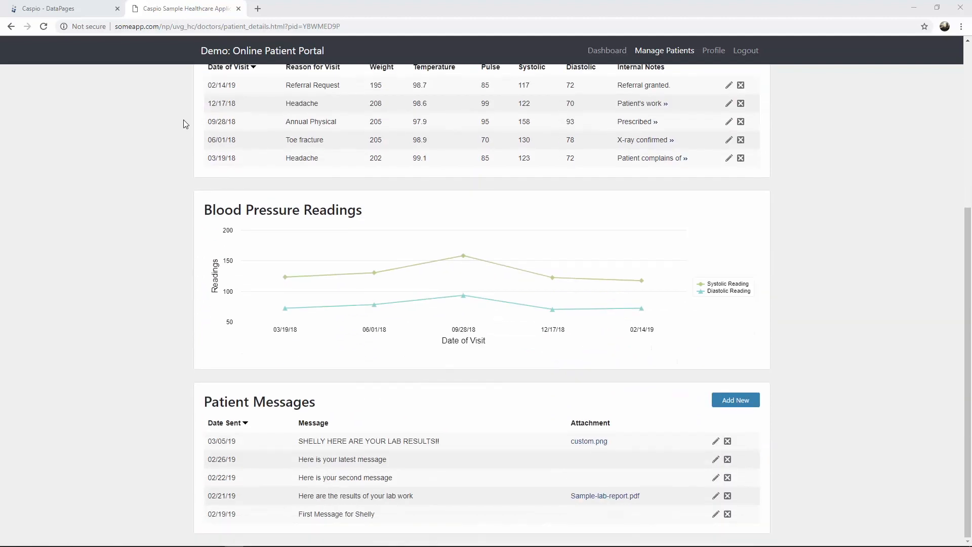
scroll(183, 123, up, 5)
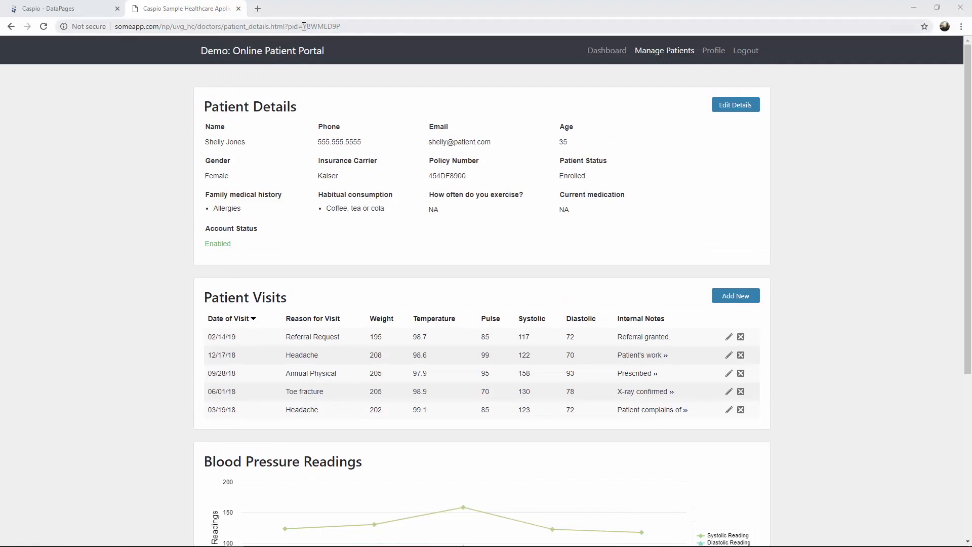
drag(303, 27, 347, 26)
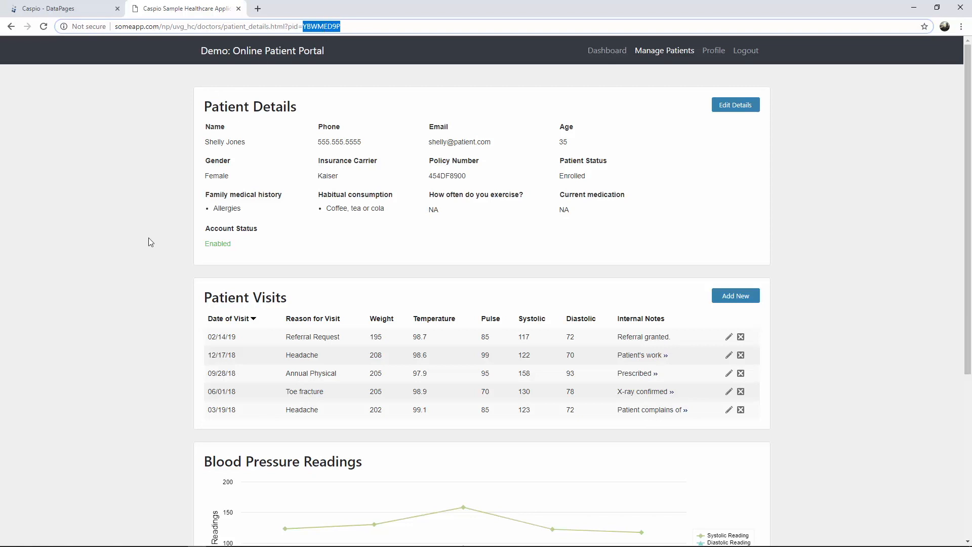
scroll(149, 242, down, 5)
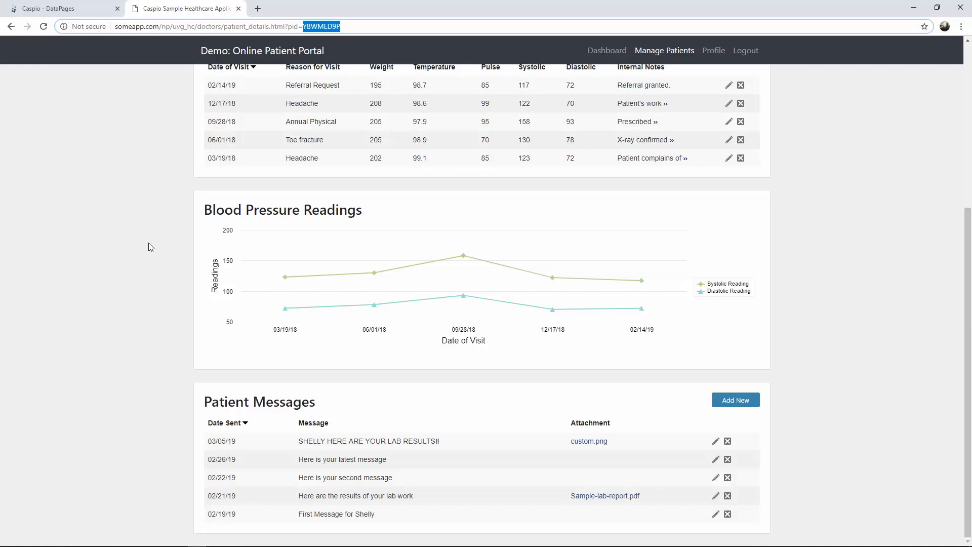
scroll(148, 242, up, 5)
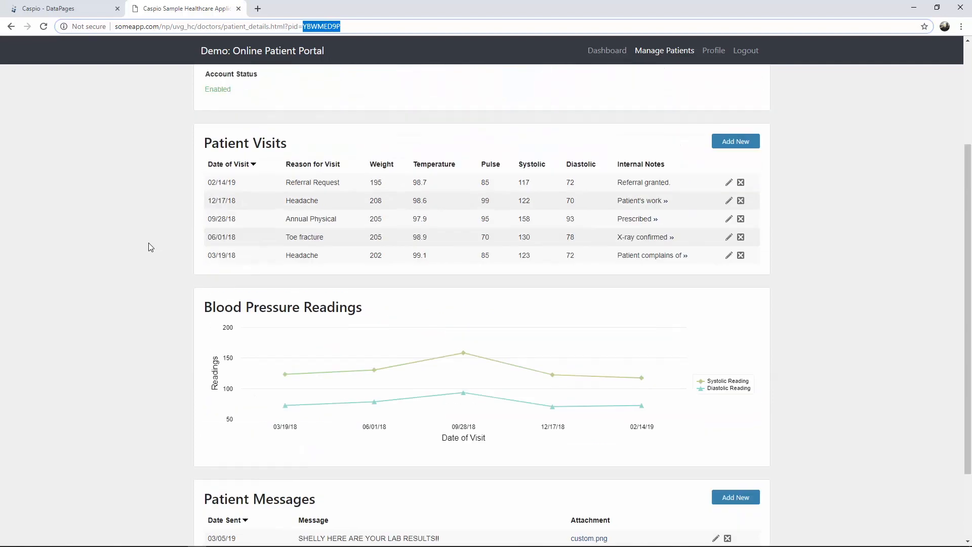
click(353, 26)
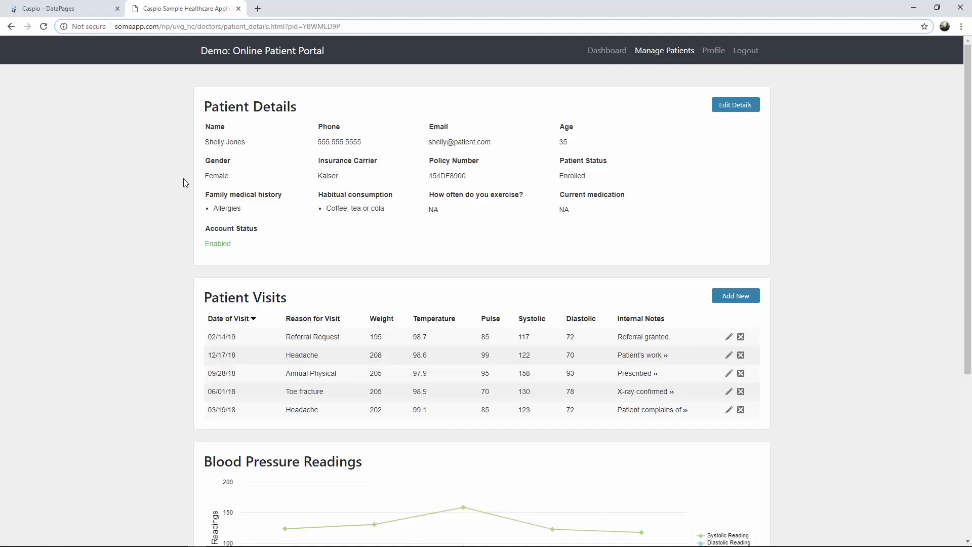
- Return to the Caspio DataPages tab showing the Patient Portal's Doctors folder
click(96, 10)
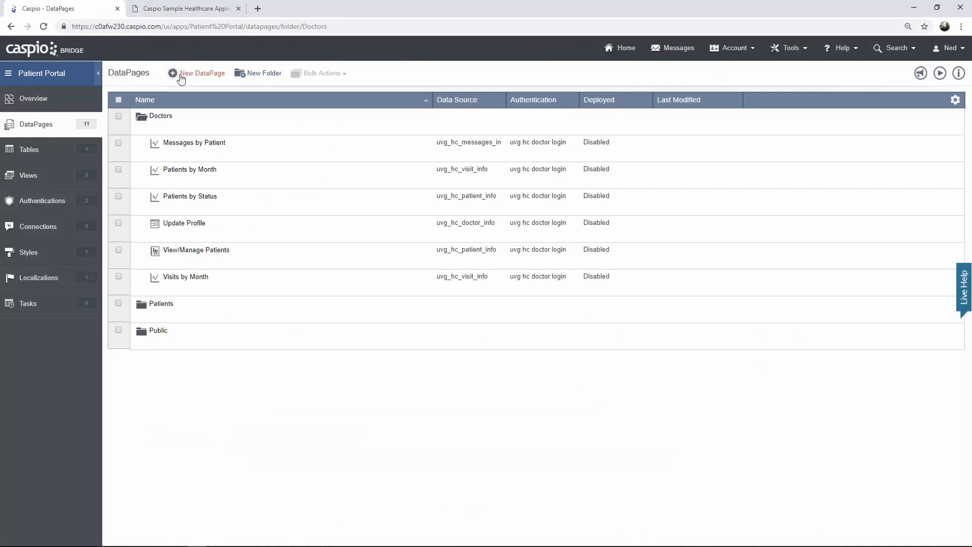
- Start a new Reports > Details DataPage and bring up its data source choices
click(203, 76)
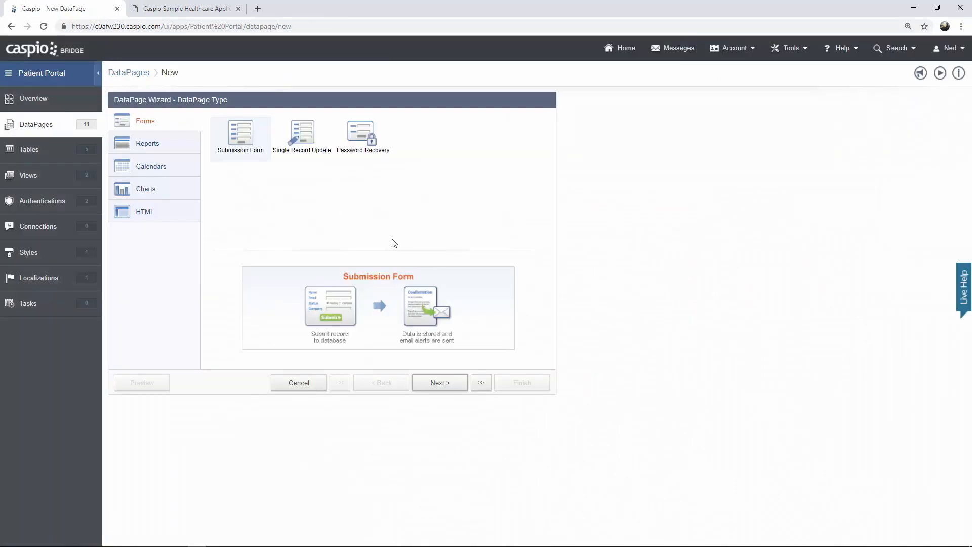
click(199, 153)
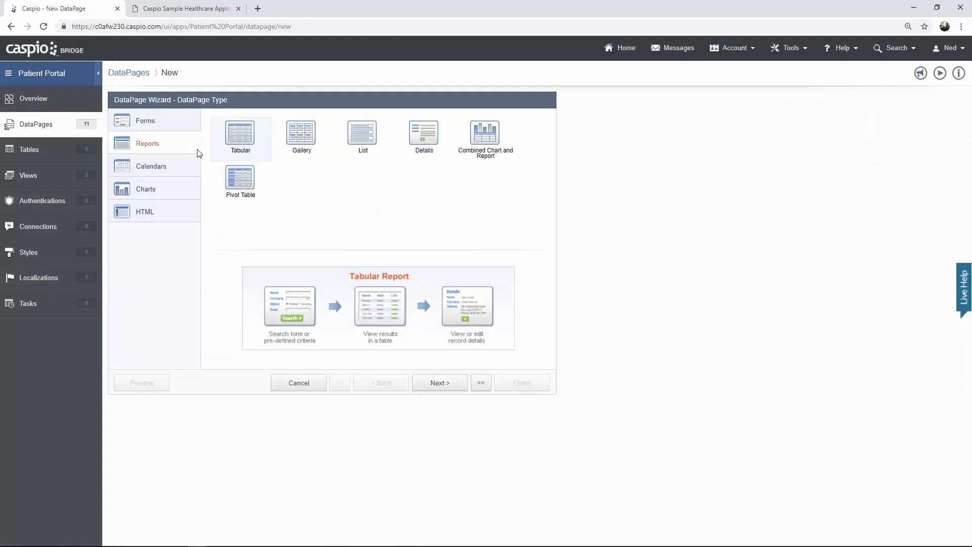
click(431, 148)
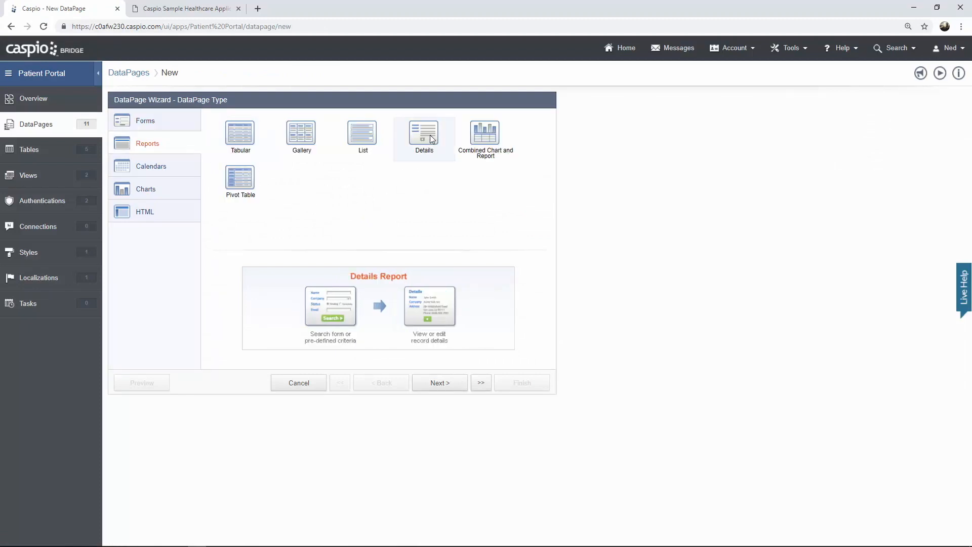
click(450, 388)
click(233, 152)
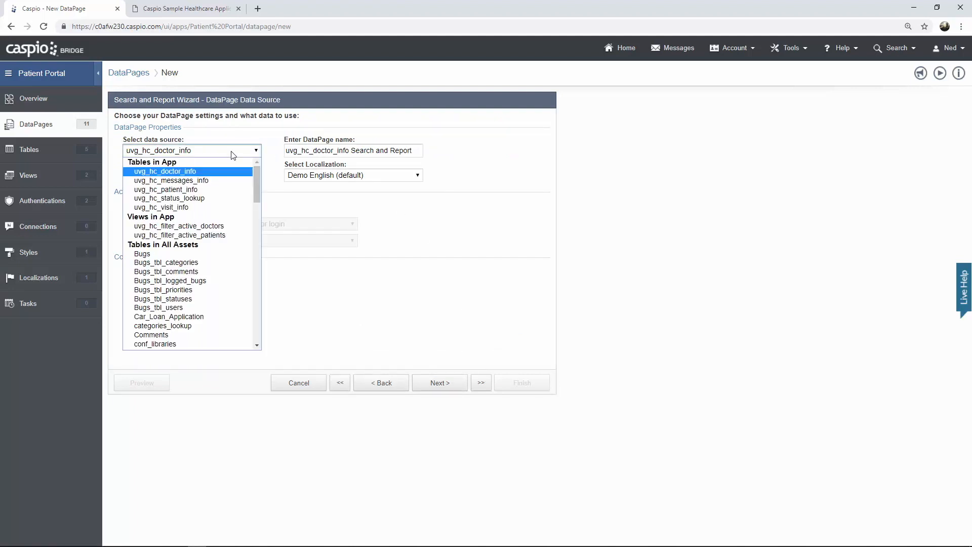
- Use uvg_hc_patient_info, name it 'Patient Details', apply Caspio Bootstrap, and restrict to doctor login
click(223, 190)
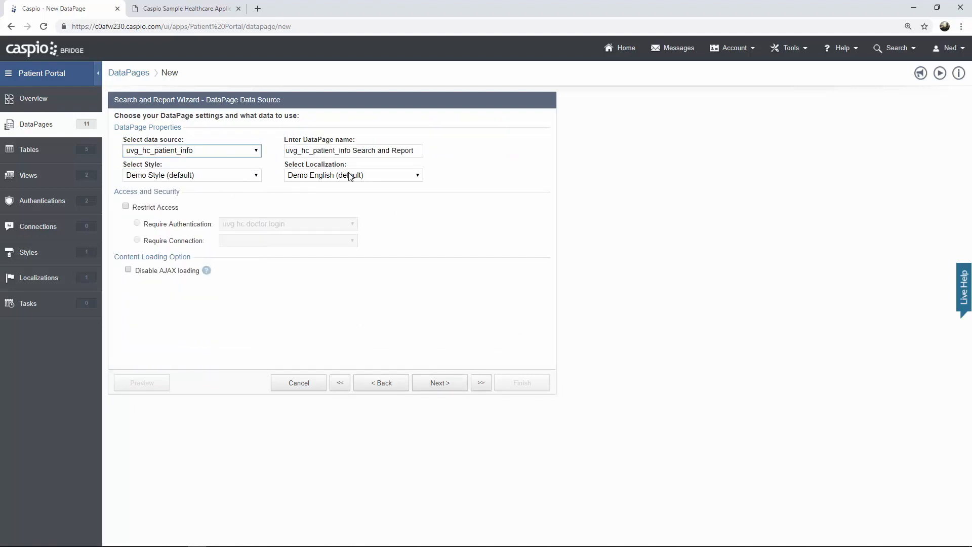
drag(421, 150, 273, 152)
text(P)
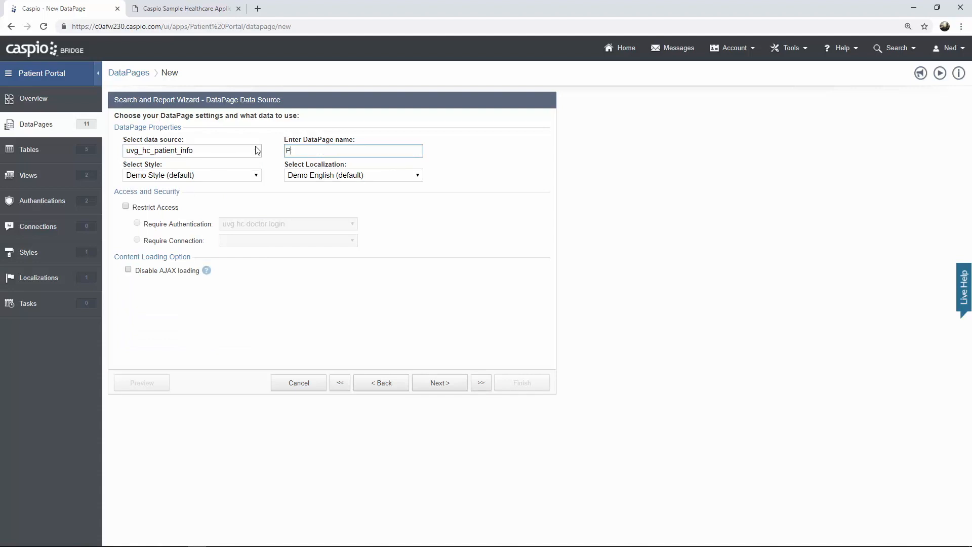
text(atient Details)
click(232, 176)
click(219, 196)
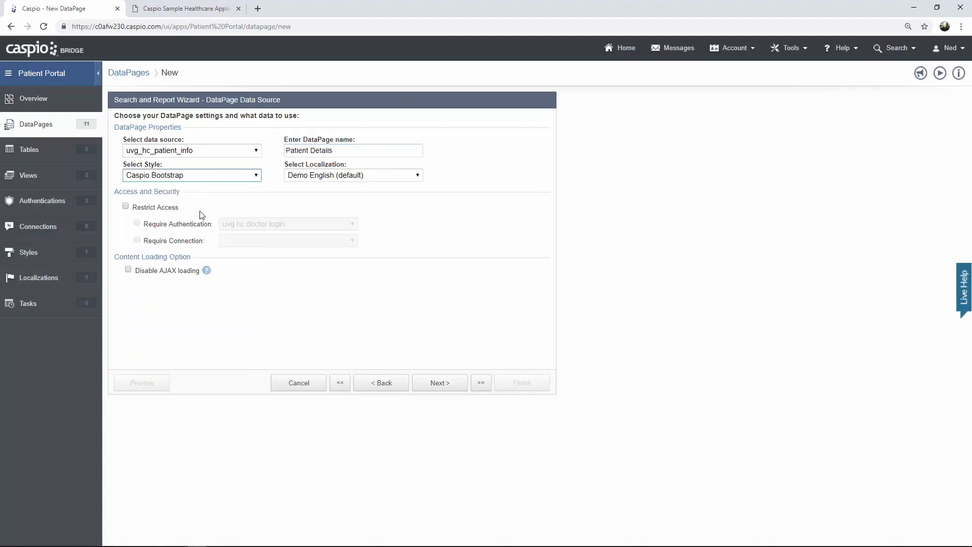
click(126, 207)
click(433, 384)
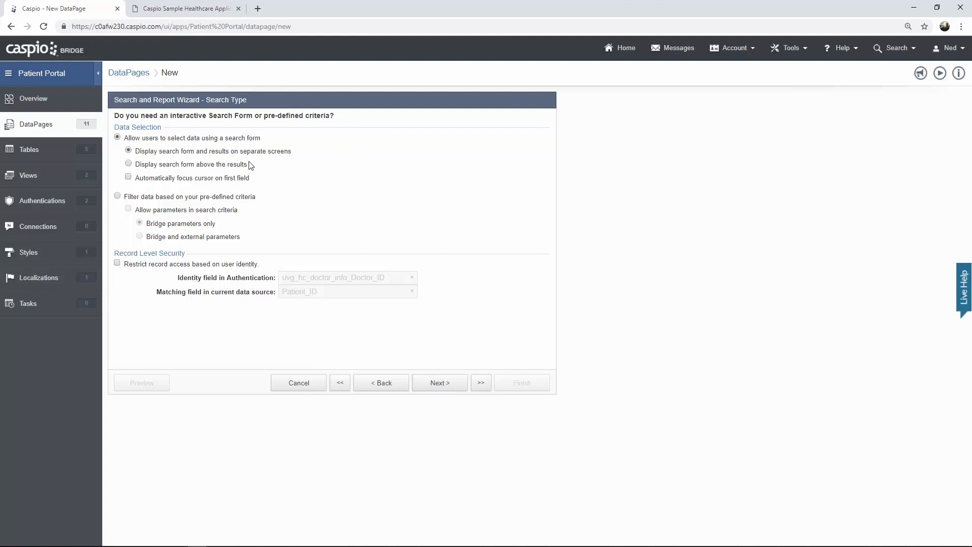
- Filter on pre-defined criteria allowing both Bridge and external parameters
click(118, 196)
click(129, 210)
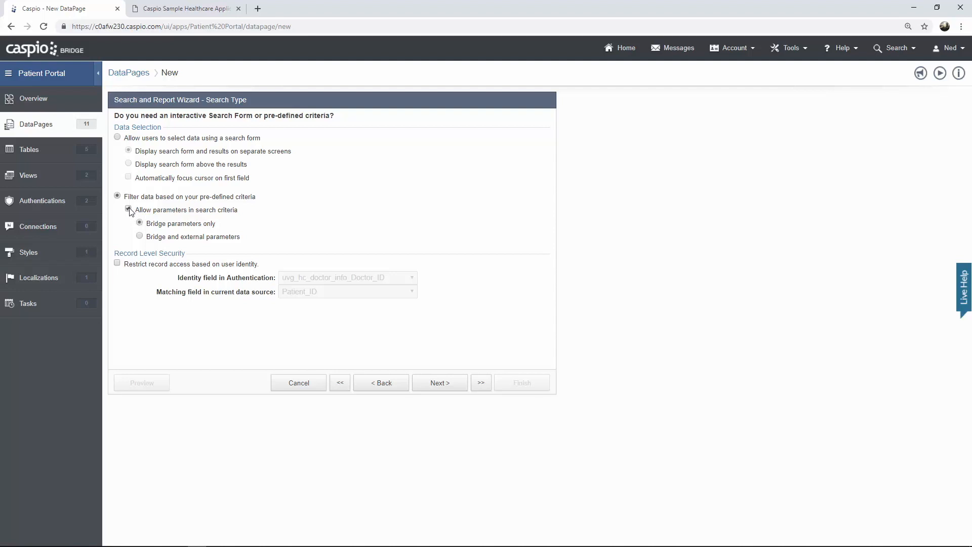
click(140, 236)
drag(180, 238, 242, 241)
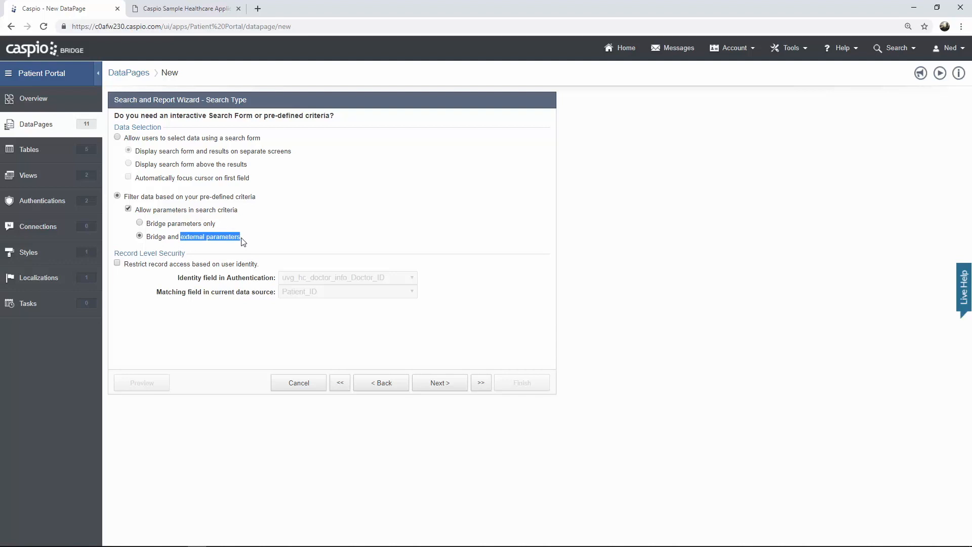
click(244, 242)
click(451, 383)
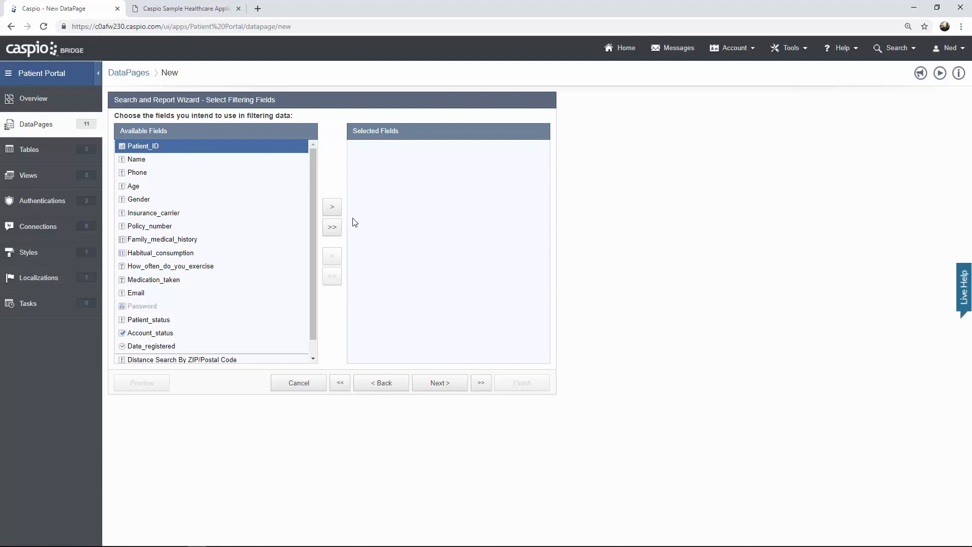
- Filter on Patient_ID set to receive a value on load, noting the portal's pid parameter
click(333, 208)
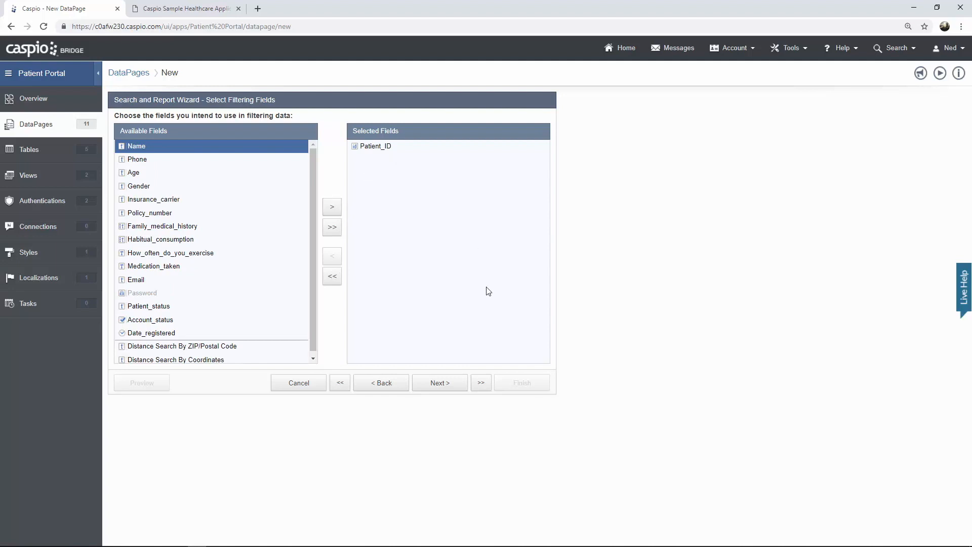
click(440, 383)
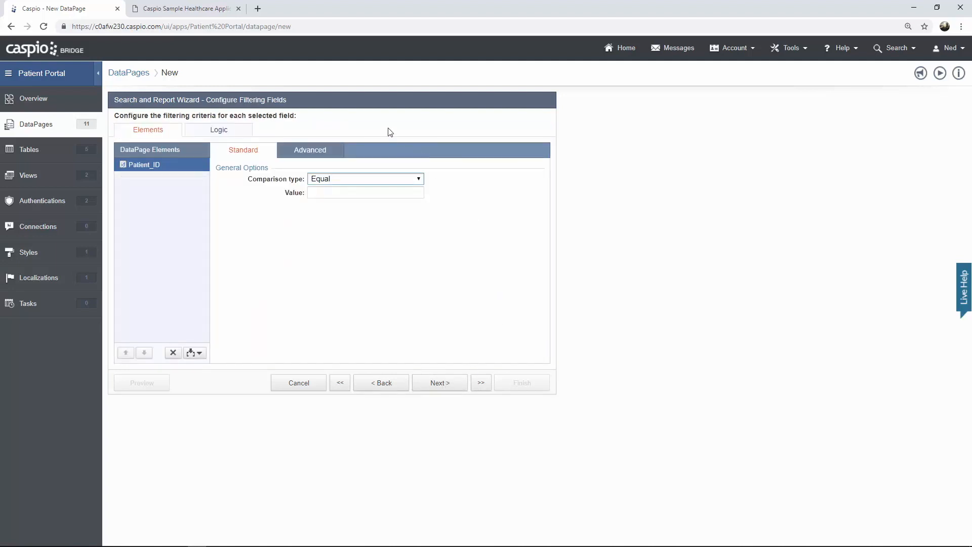
click(321, 151)
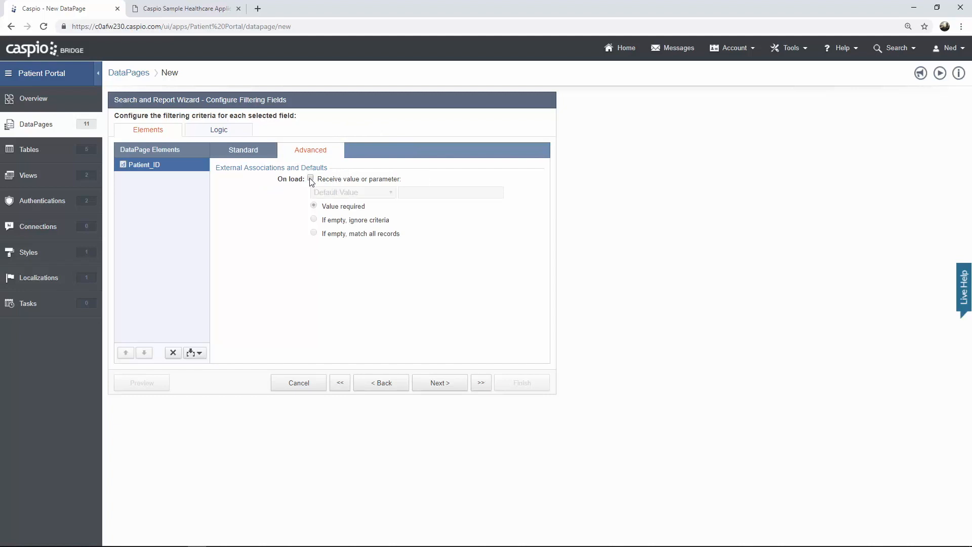
click(310, 179)
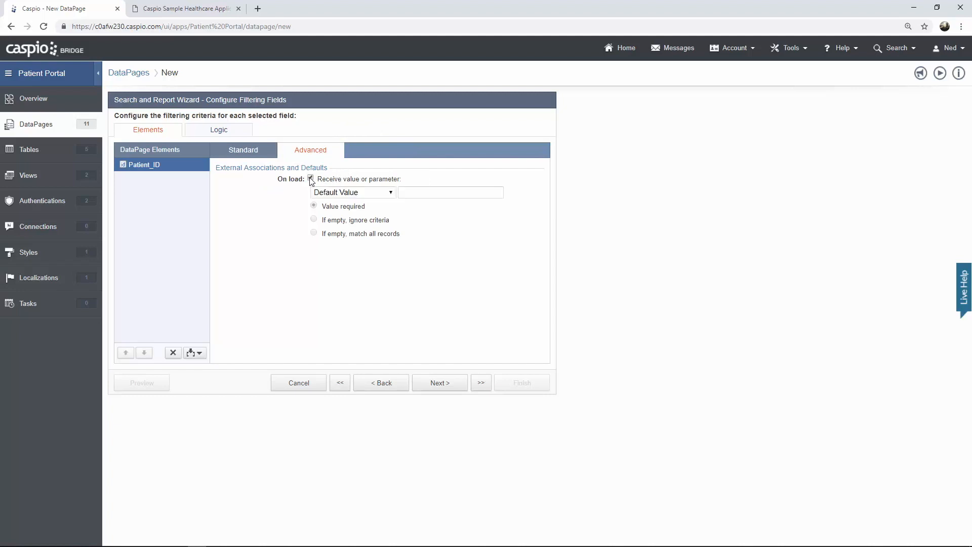
click(210, 14)
drag(287, 28, 340, 27)
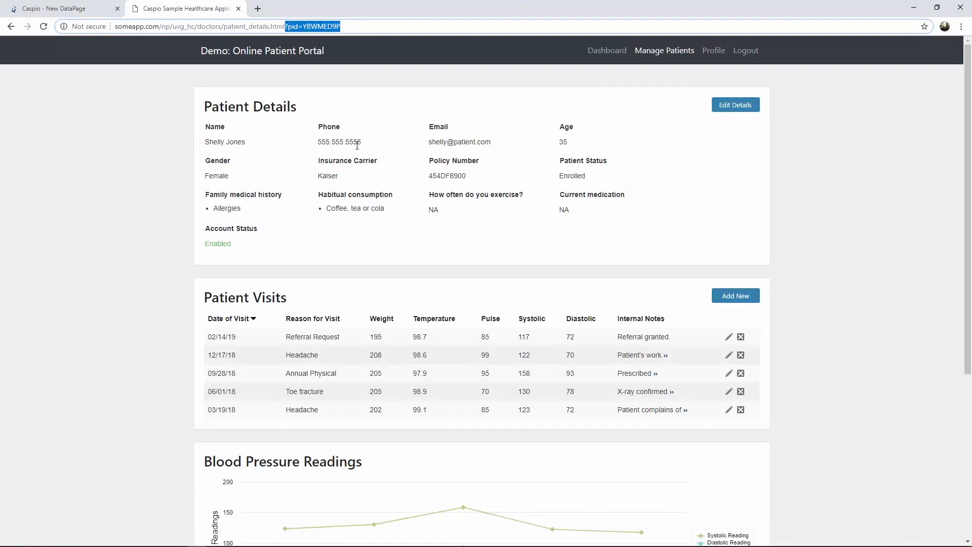
click(66, 10)
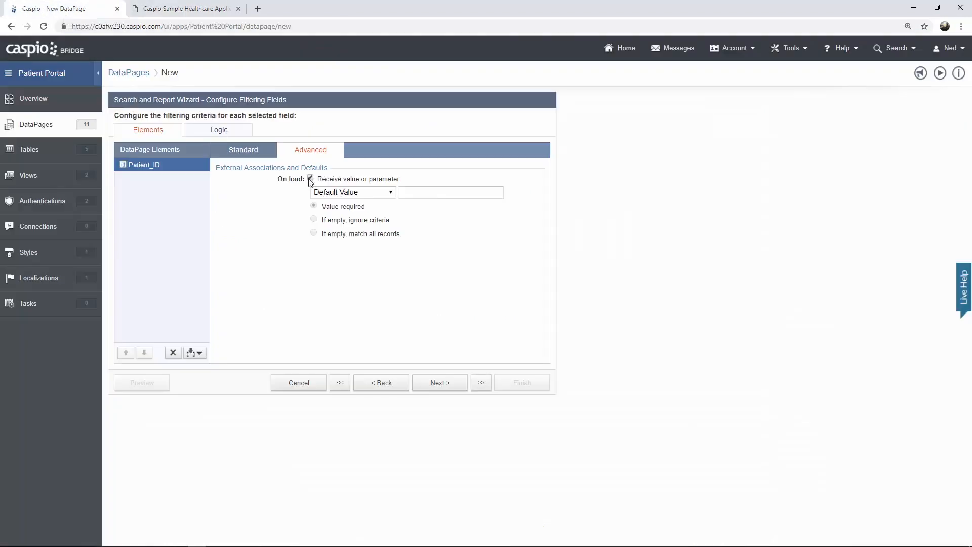
click(353, 194)
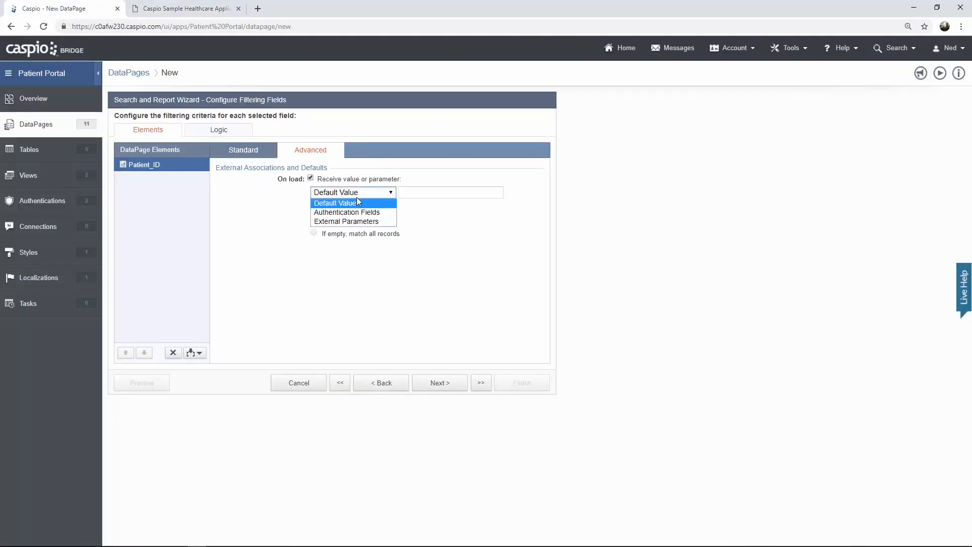
click(372, 222)
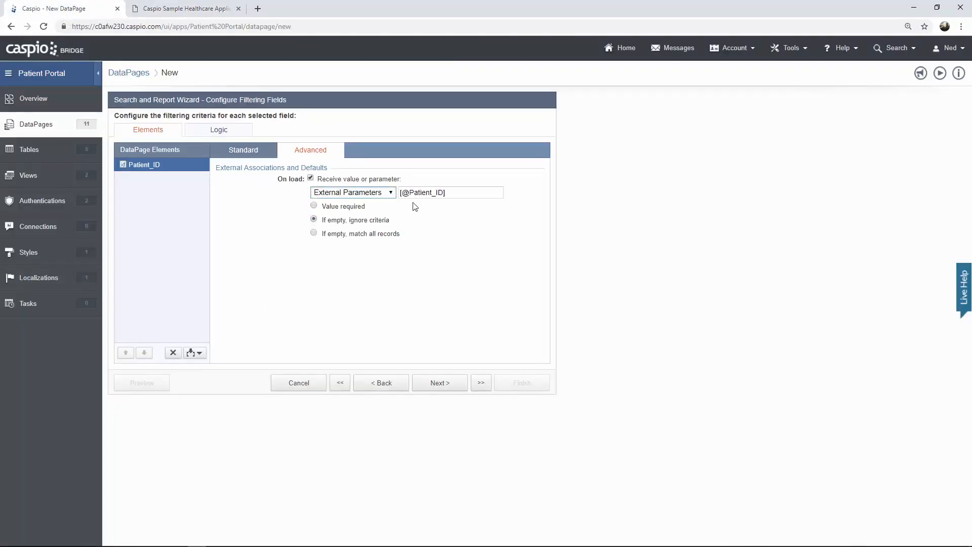
drag(409, 192, 445, 192)
text(pid)
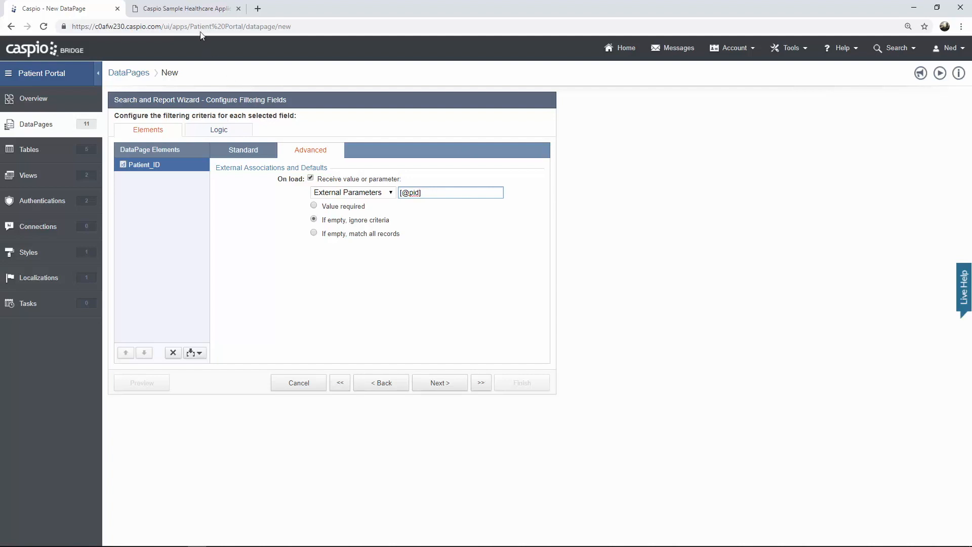
click(192, 9)
drag(288, 27, 300, 28)
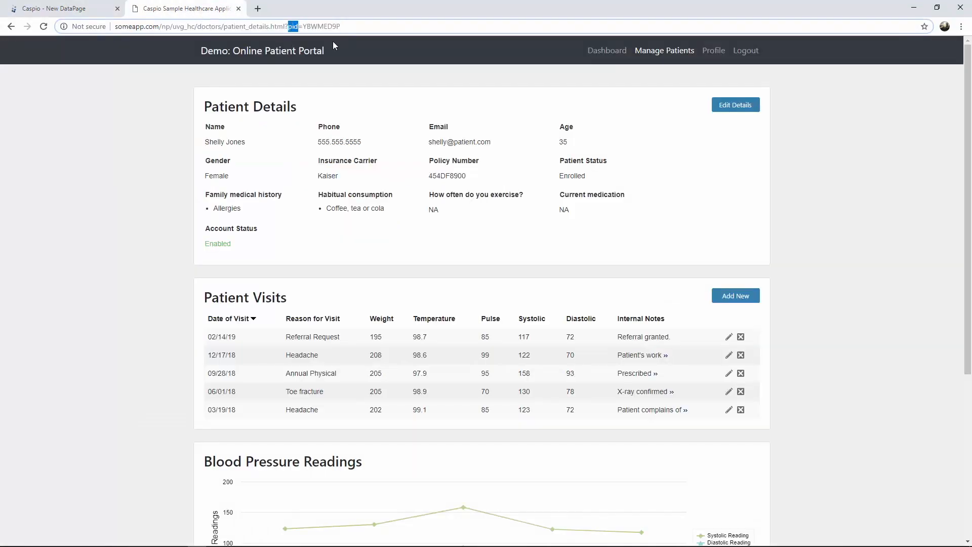
- Make the pid value required, checking the patient id value in the portal address
click(66, 9)
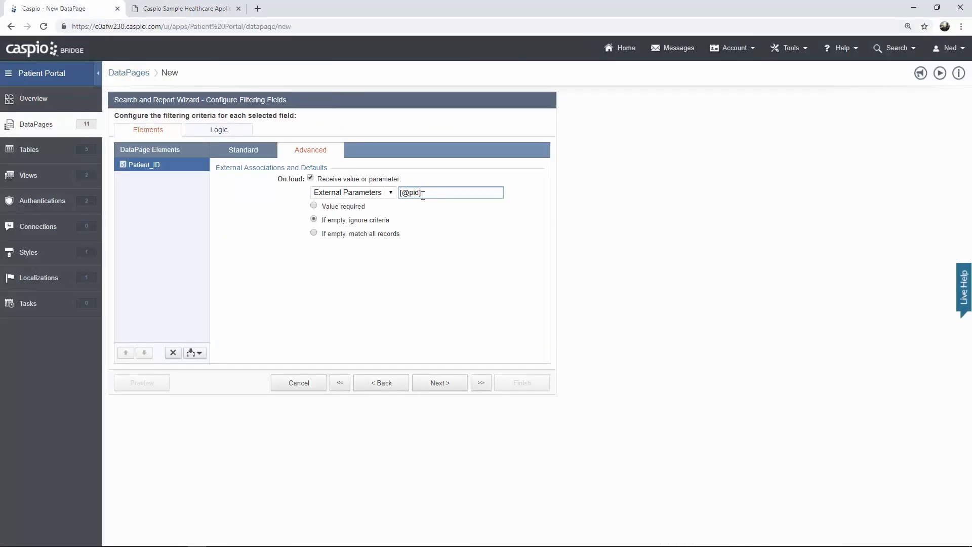
click(314, 207)
click(217, 15)
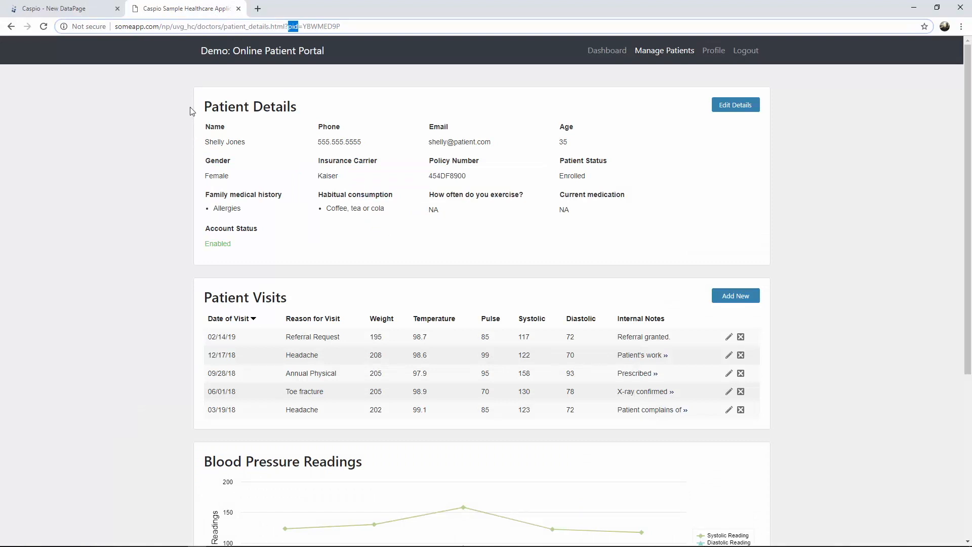
click(305, 26)
drag(303, 26, 354, 26)
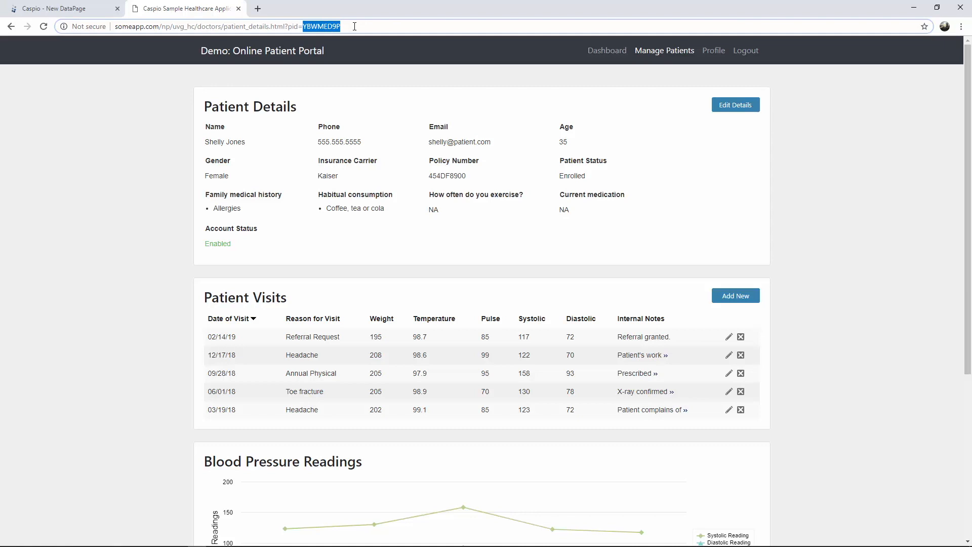
click(69, 14)
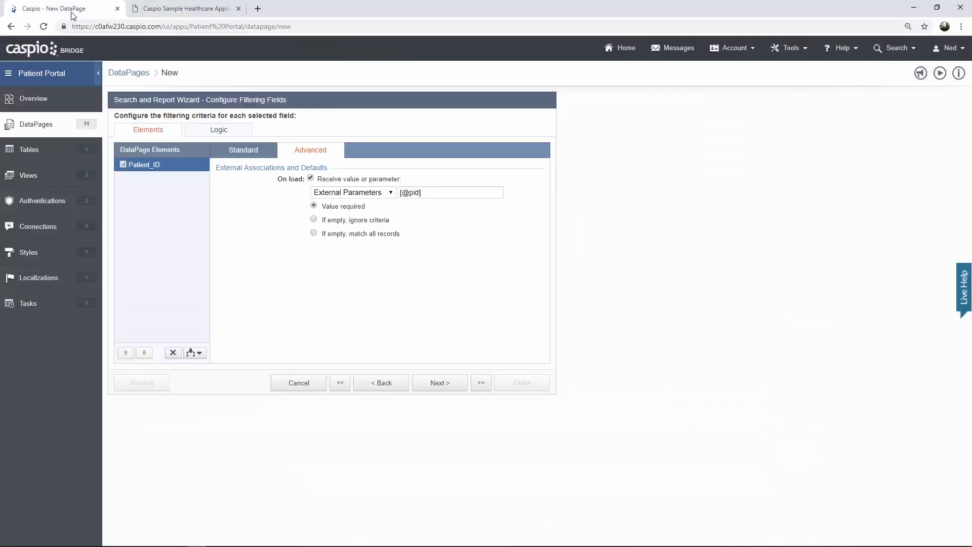
click(427, 384)
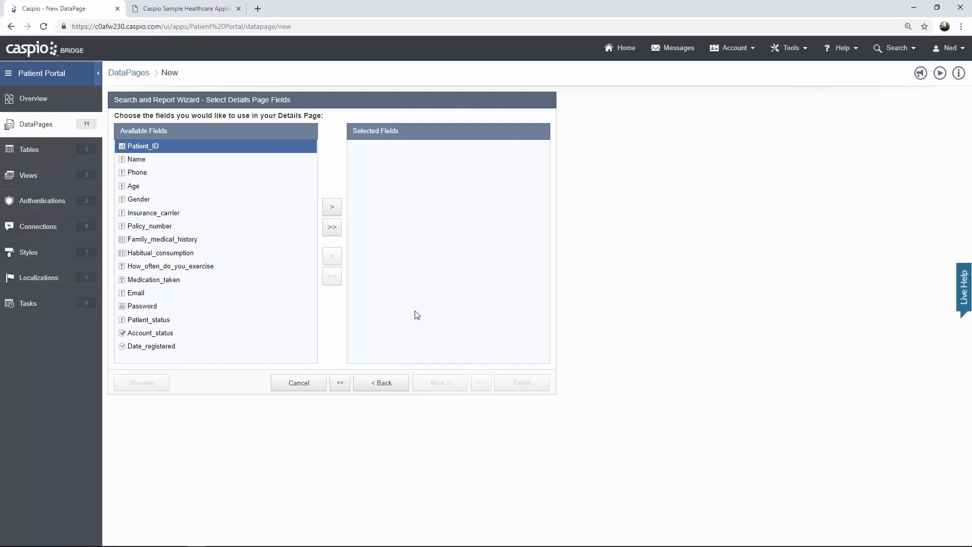
- Add all fields and lay out Section 1 in 4 columns with labels on top
click(332, 227)
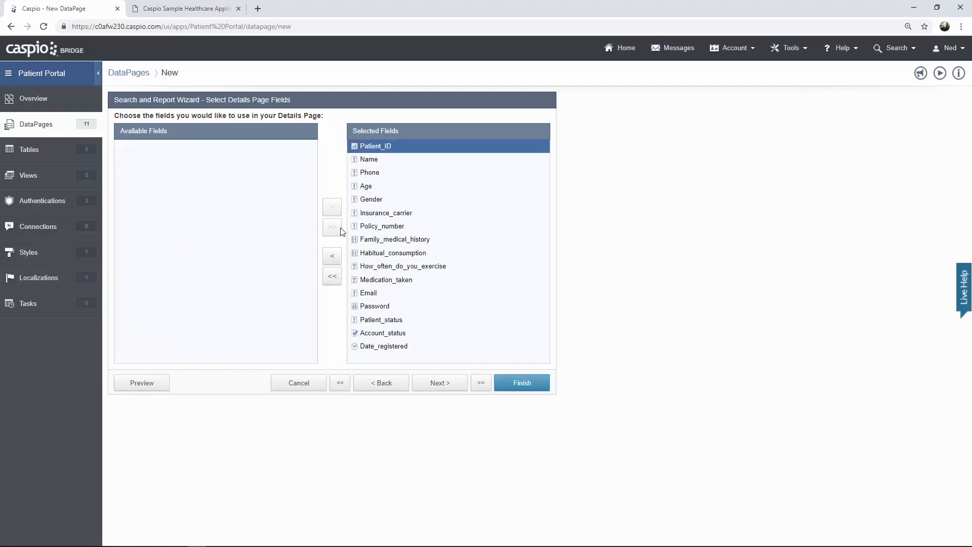
click(440, 383)
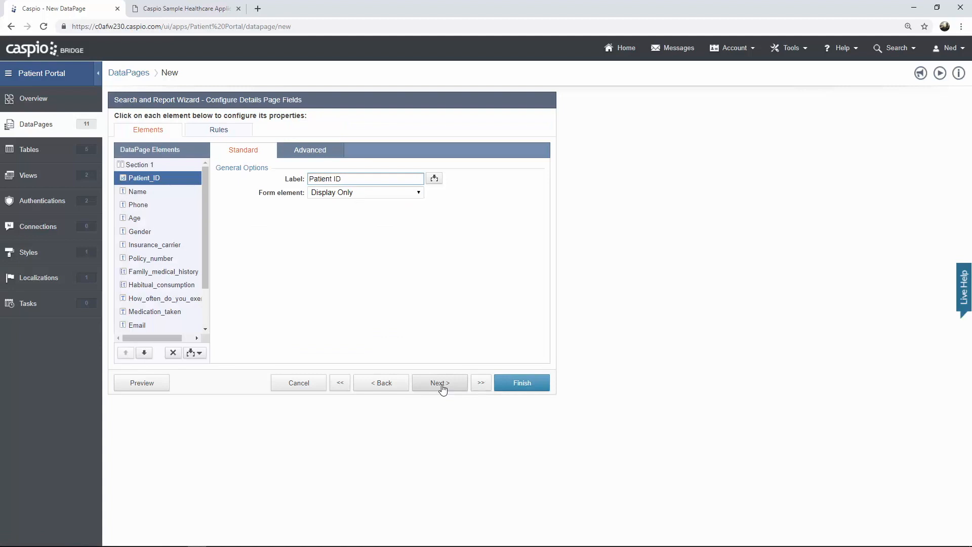
click(163, 165)
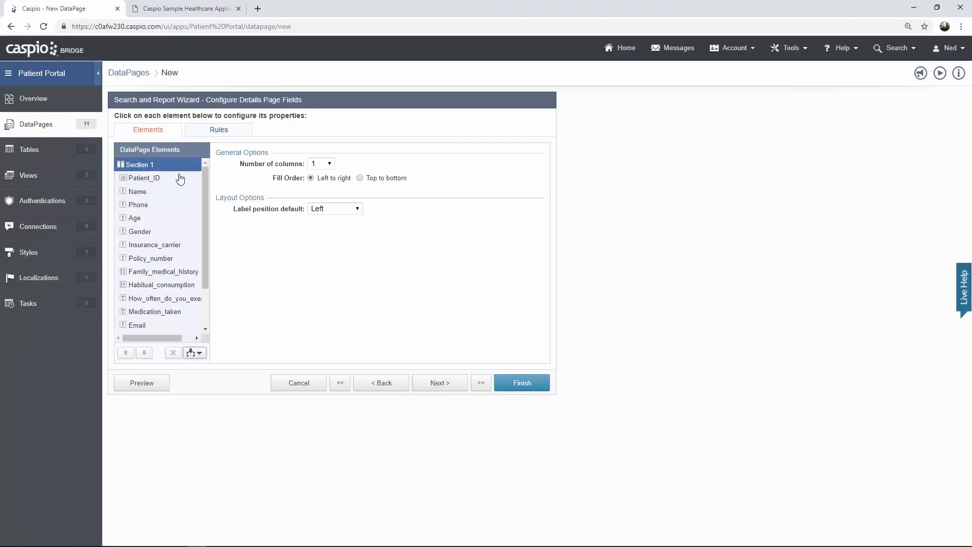
click(332, 164)
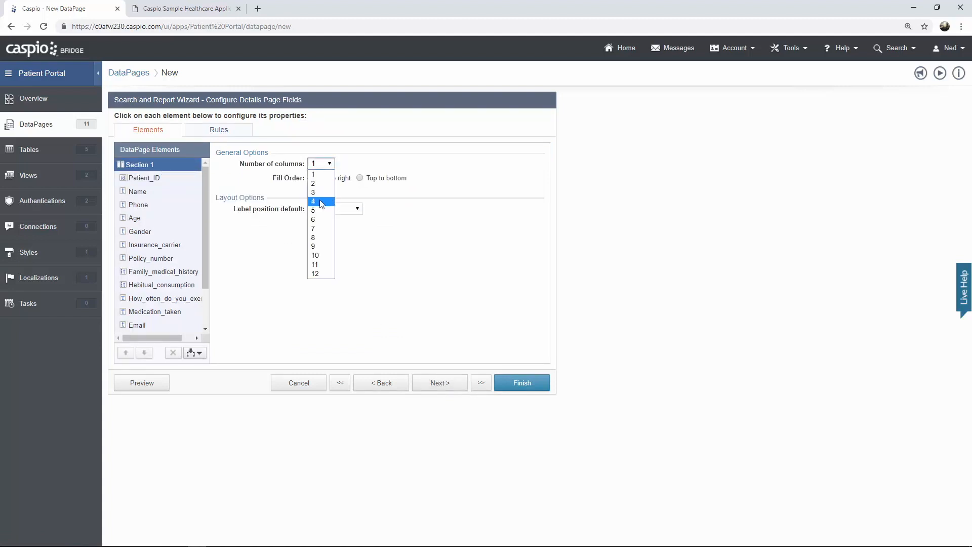
click(320, 202)
click(339, 209)
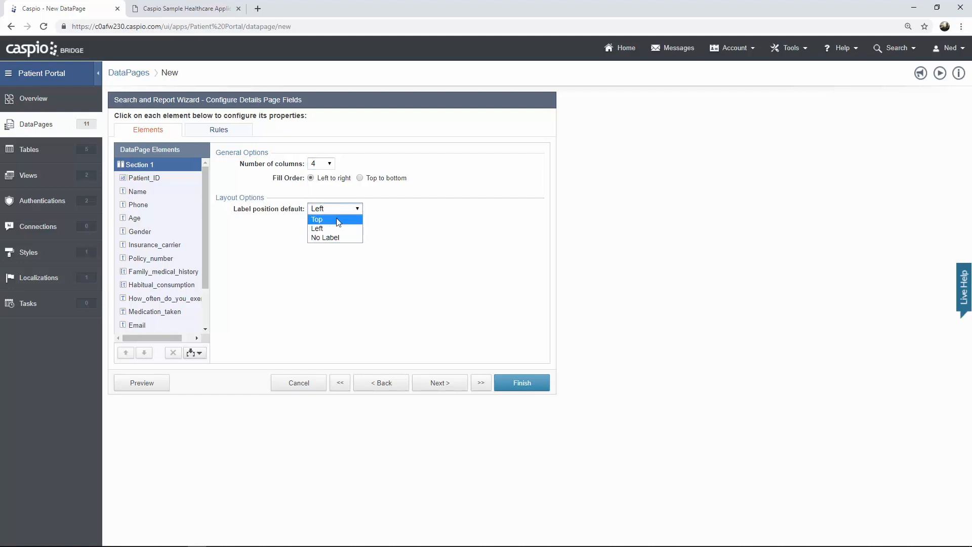
click(339, 220)
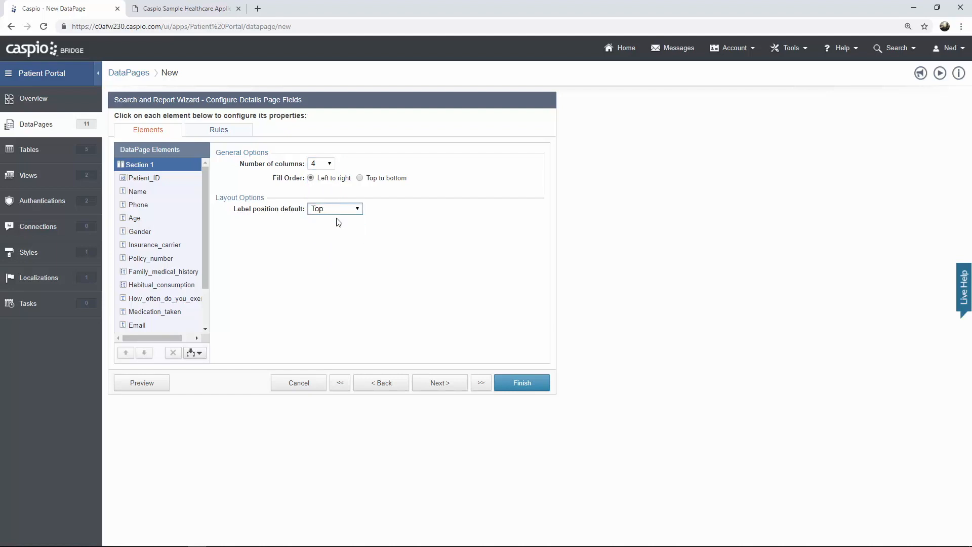
- Compare with the live patient details page, then finish the Patient Details DataPage
click(197, 10)
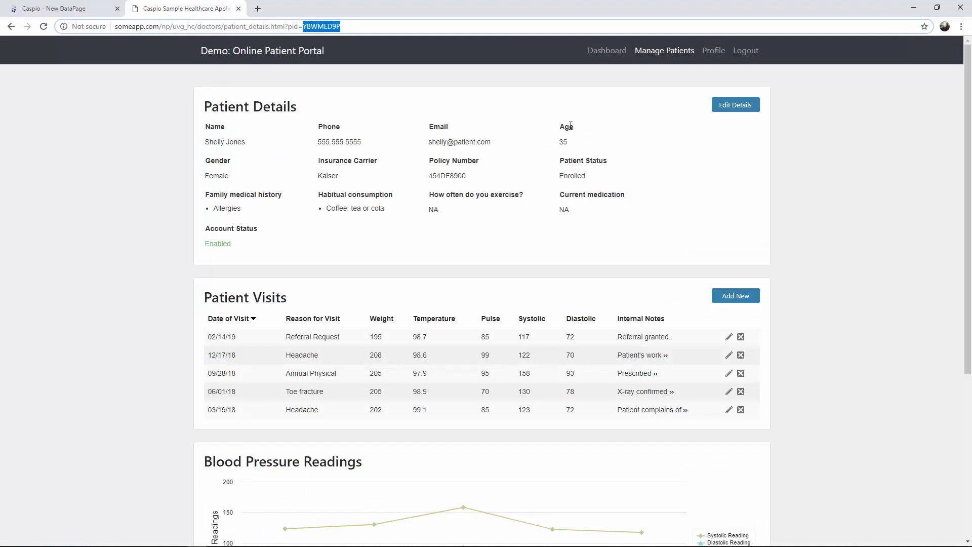
click(84, 12)
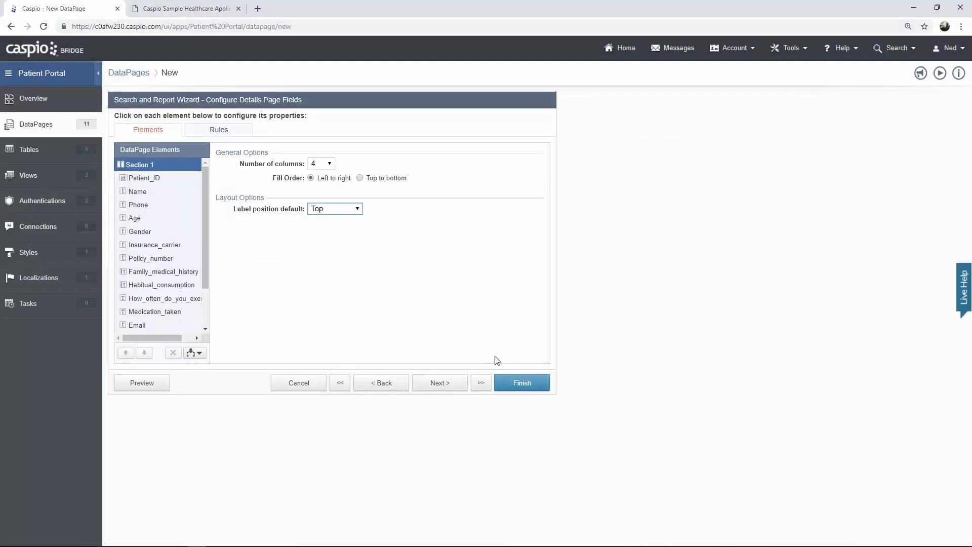
click(516, 388)
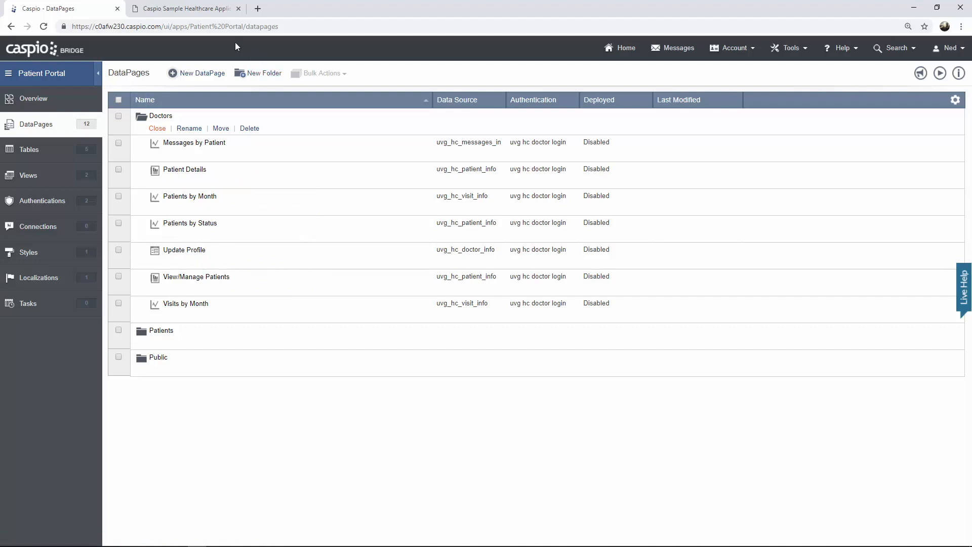
- In the portal, search Manage Patients to list every patient, noting the manage_patients.html page
click(207, 8)
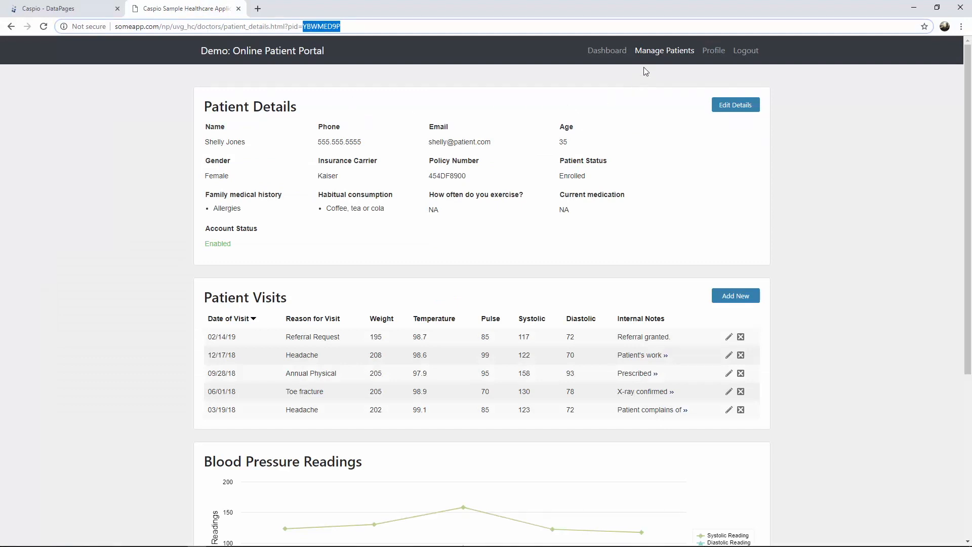
click(663, 52)
click(310, 242)
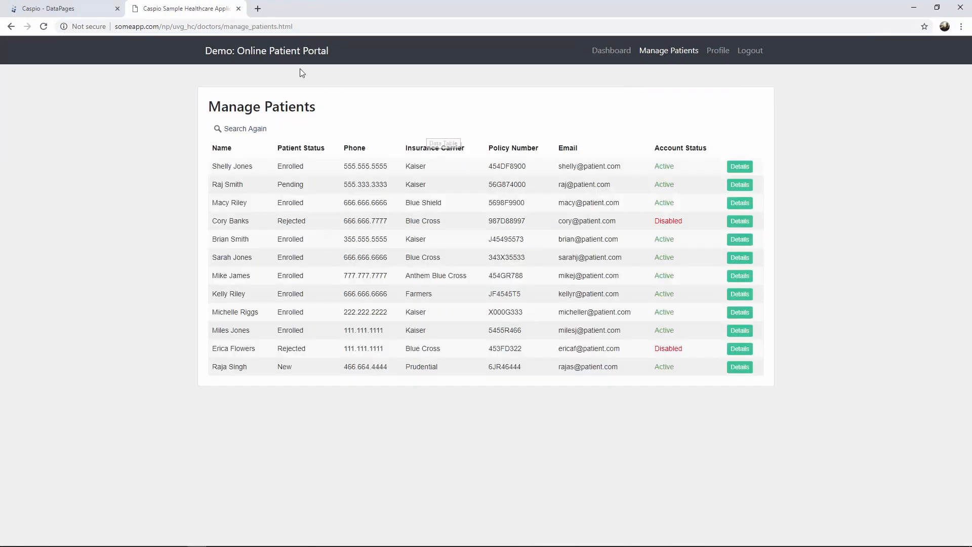
drag(224, 26, 314, 26)
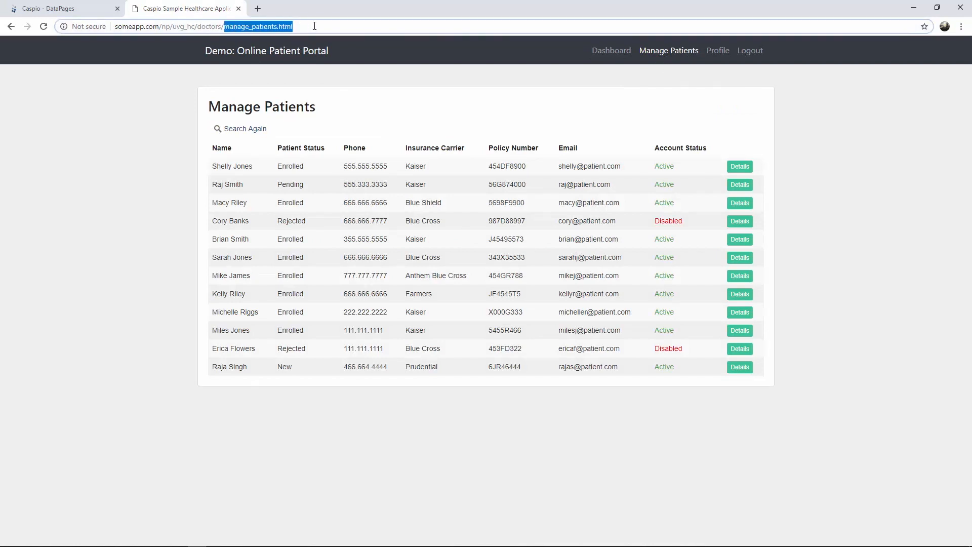
- Open the first patient's details and edit form, noting the patient ID and edit_details page
click(739, 170)
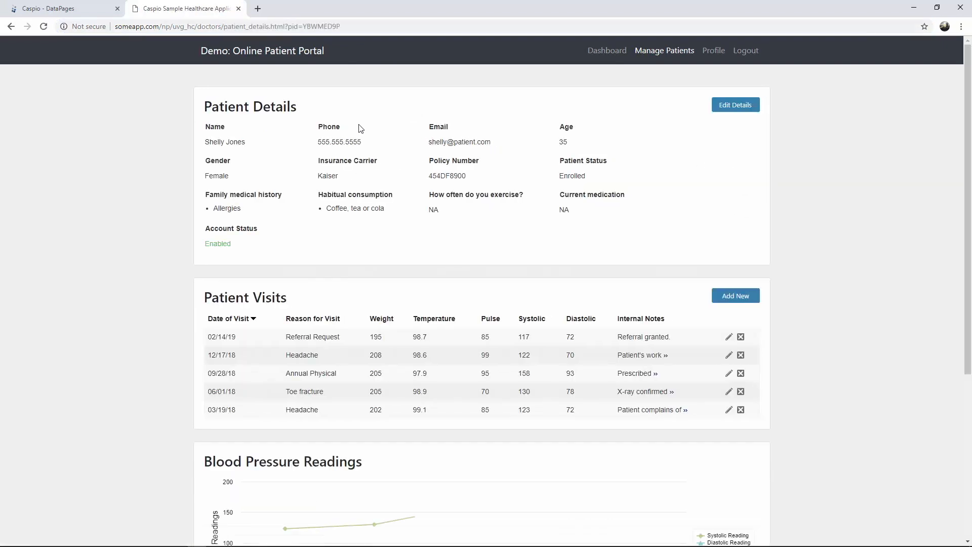
drag(303, 26, 393, 27)
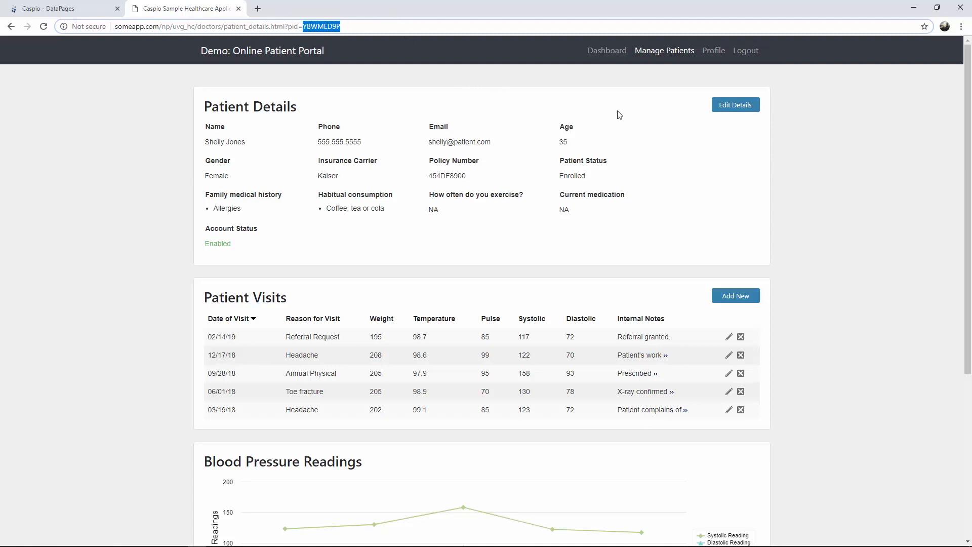
click(734, 111)
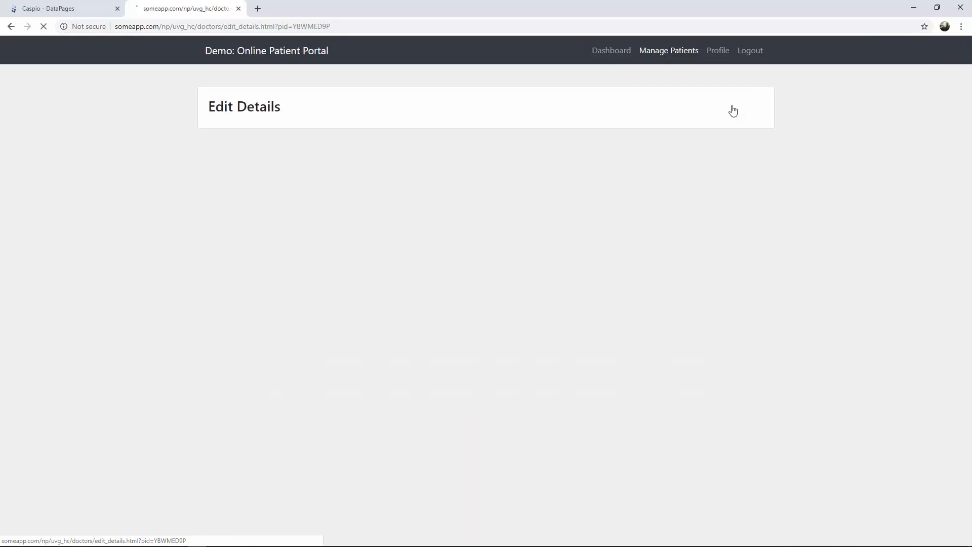
drag(225, 27, 333, 27)
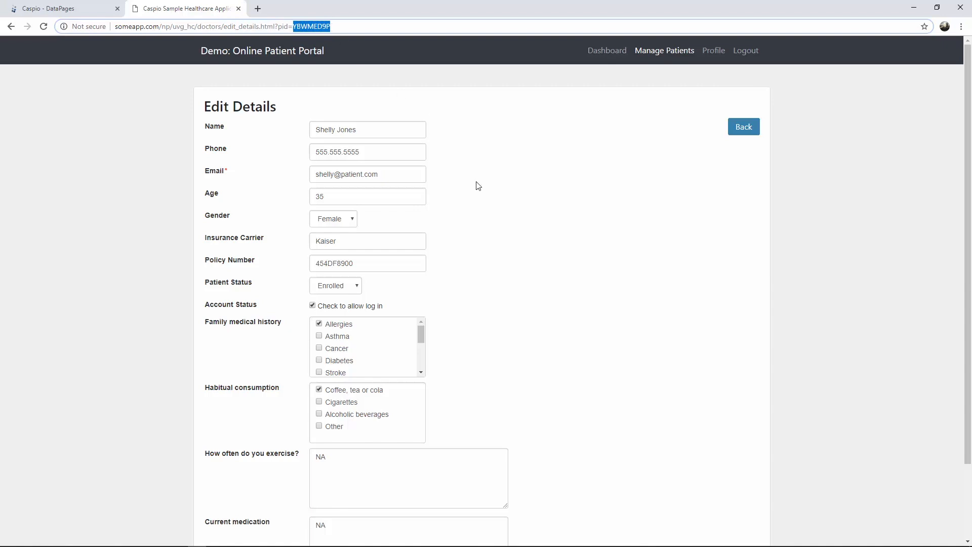
- Review the edit form, go back to the patient details, and return to Caspio DataPages
scroll(478, 186, down, 2)
scroll(495, 187, up, 1)
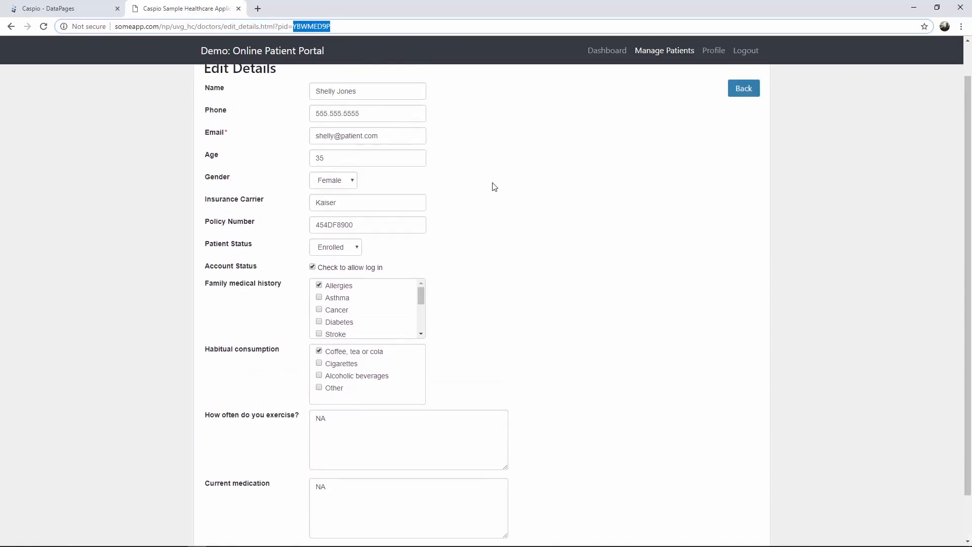
scroll(495, 187, up, 1)
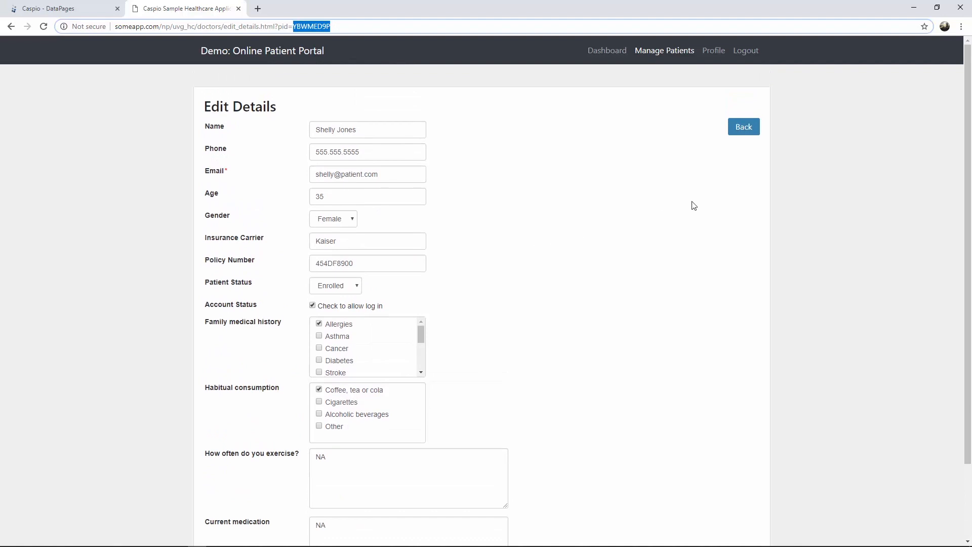
click(747, 133)
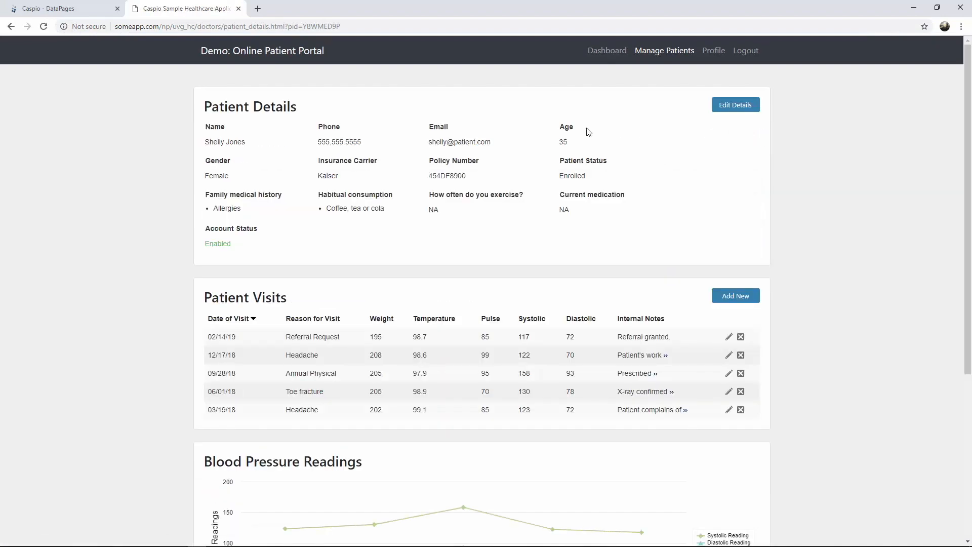
click(85, 12)
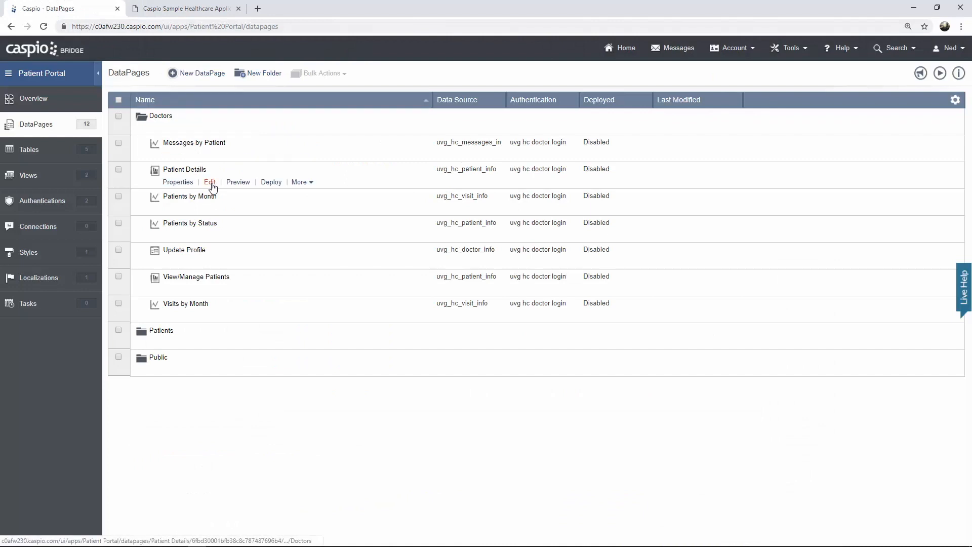
- Edit Patient Details and advance to the Configure Details Page Fields step
click(212, 183)
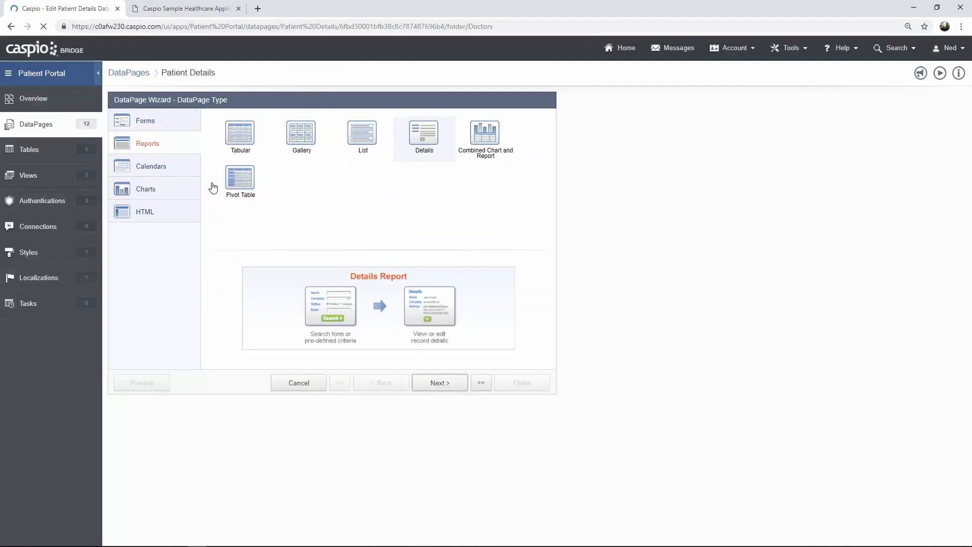
click(432, 392)
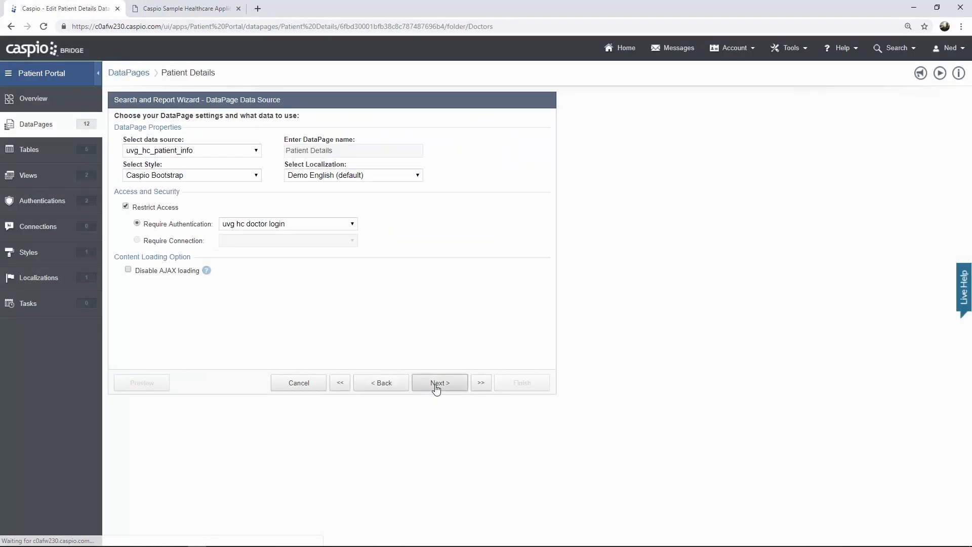
click(435, 390)
click(436, 389)
click(436, 384)
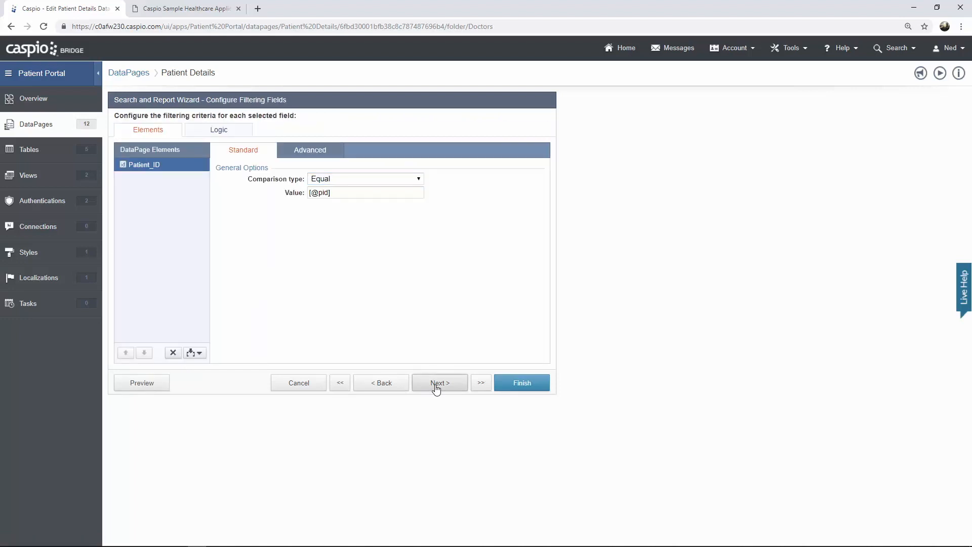
click(436, 384)
click(436, 383)
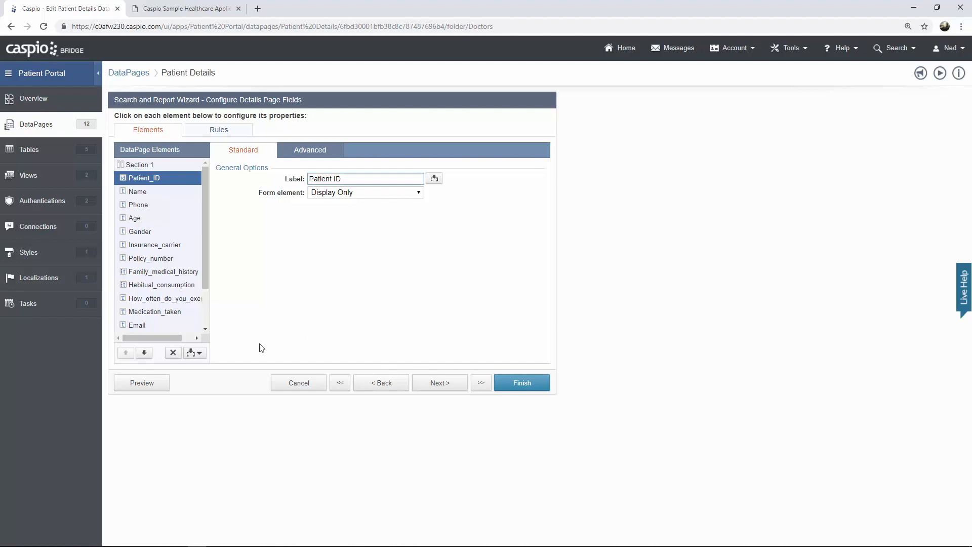
- Insert a Header & Footer and type 'Edit Details' in the header
click(200, 353)
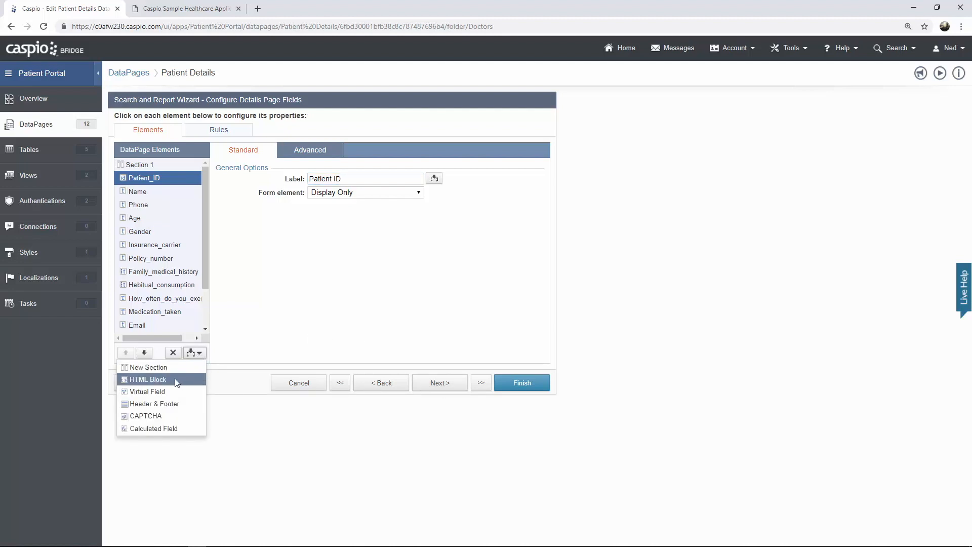
click(177, 404)
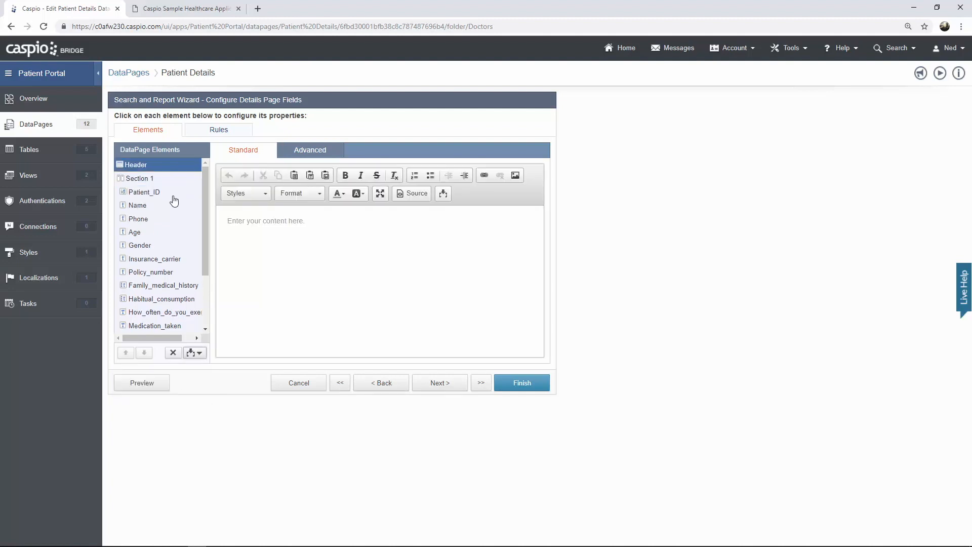
click(334, 227)
text(Edit Details)
drag(262, 221, 226, 221)
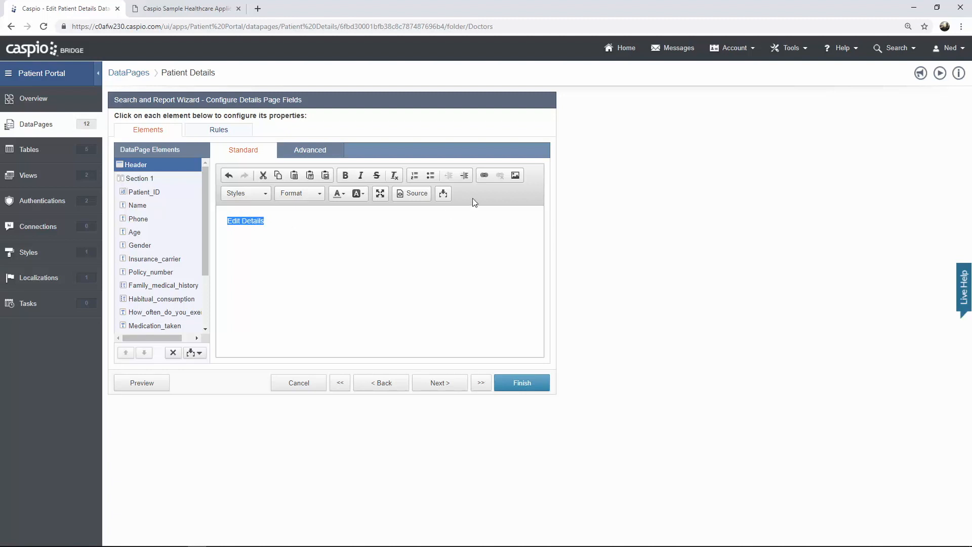
click(484, 175)
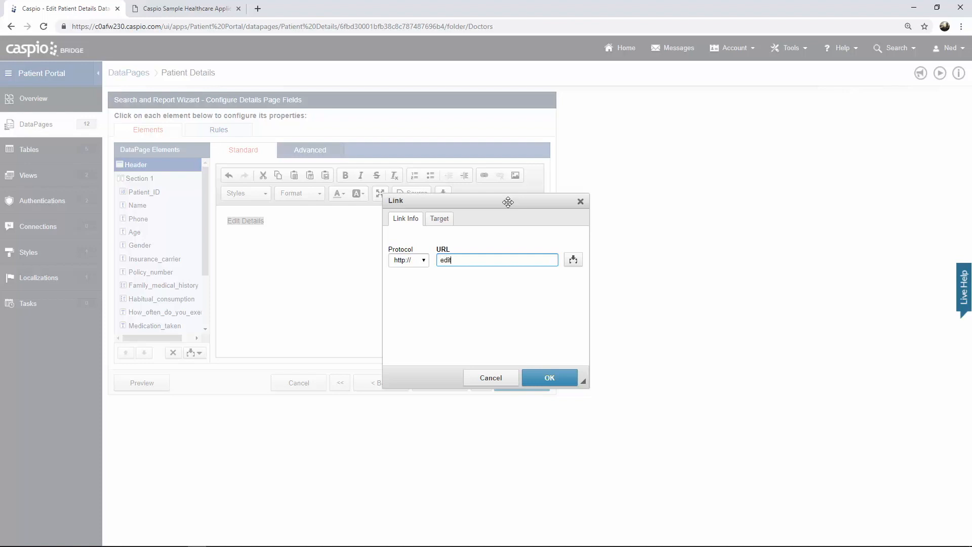
text(details.html)
text(?pid=)
click(573, 259)
click(570, 277)
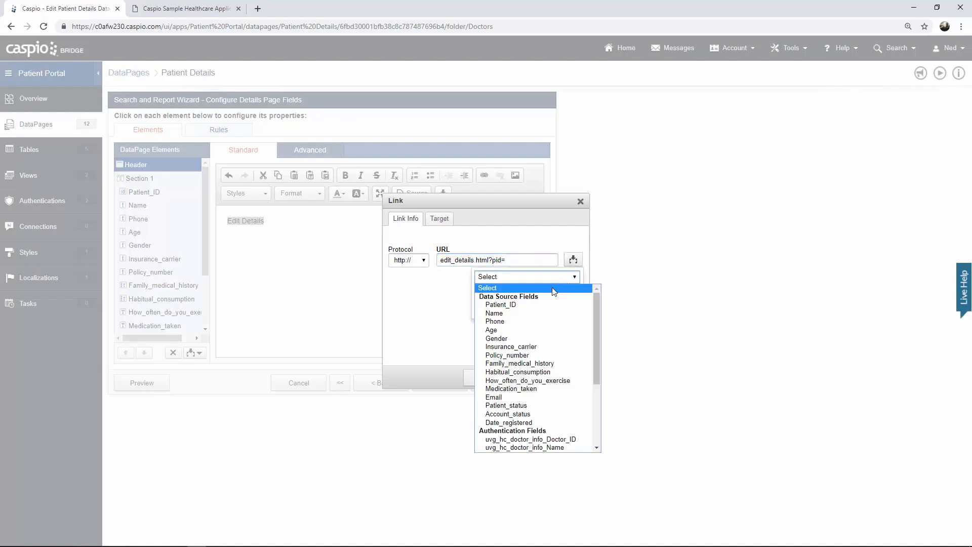
click(538, 304)
click(530, 309)
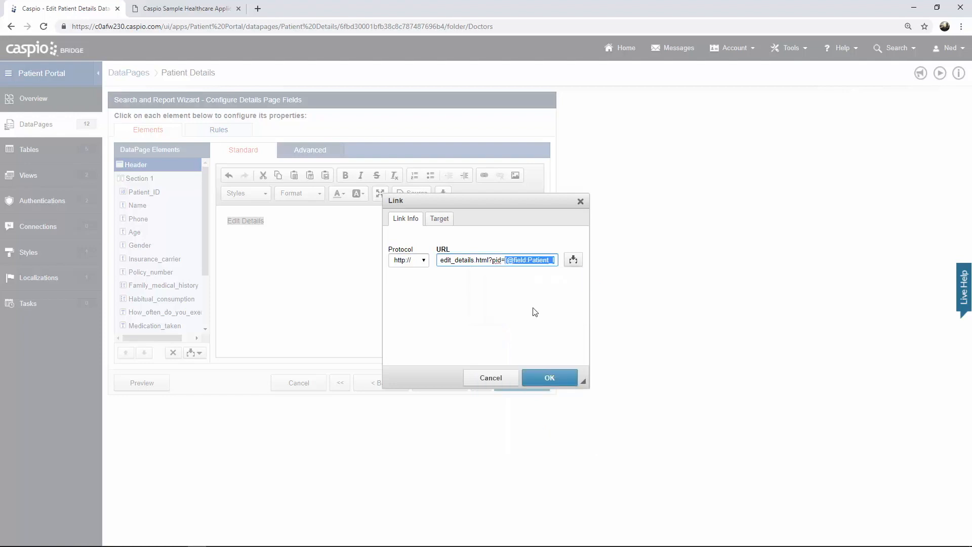
click(549, 378)
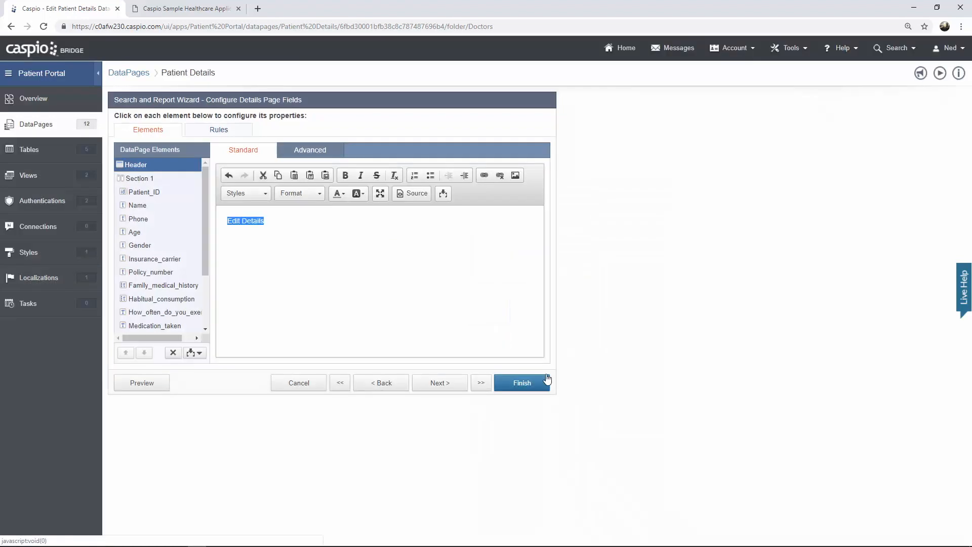
click(445, 242)
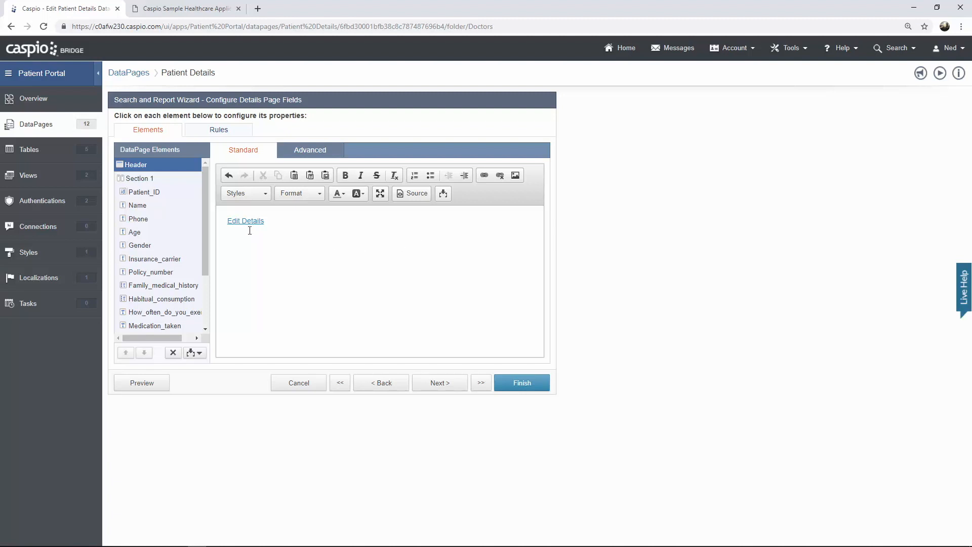
- Save the Patient Details DataPage with Finish and return to the live patient portal
click(188, 9)
click(531, 387)
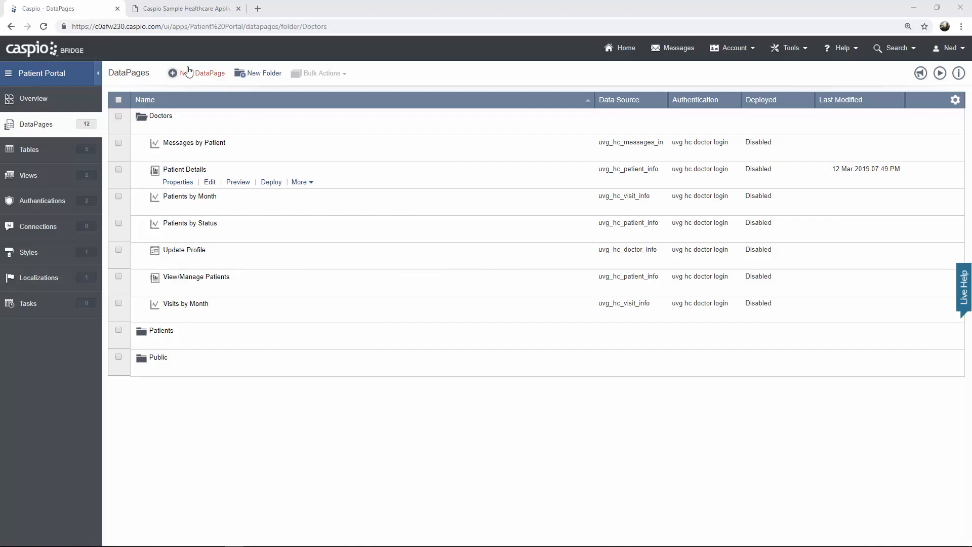
click(190, 14)
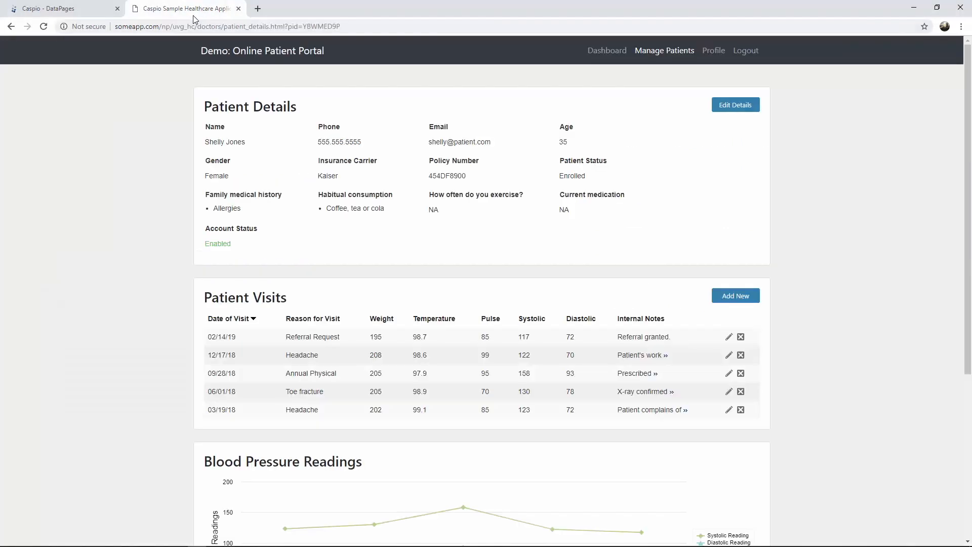
- Review the first patient's Edit Details form in the portal, then start a new DataPage
click(668, 59)
click(315, 242)
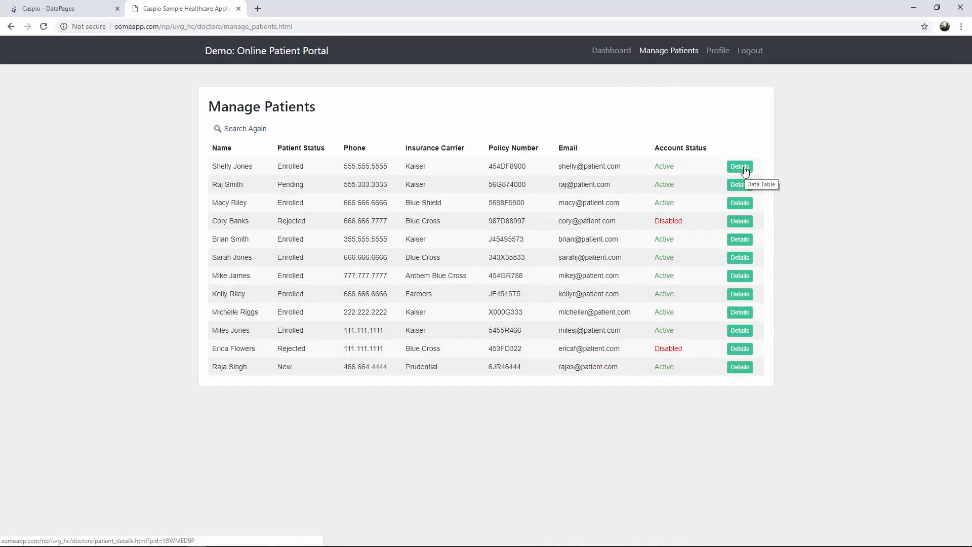
click(740, 167)
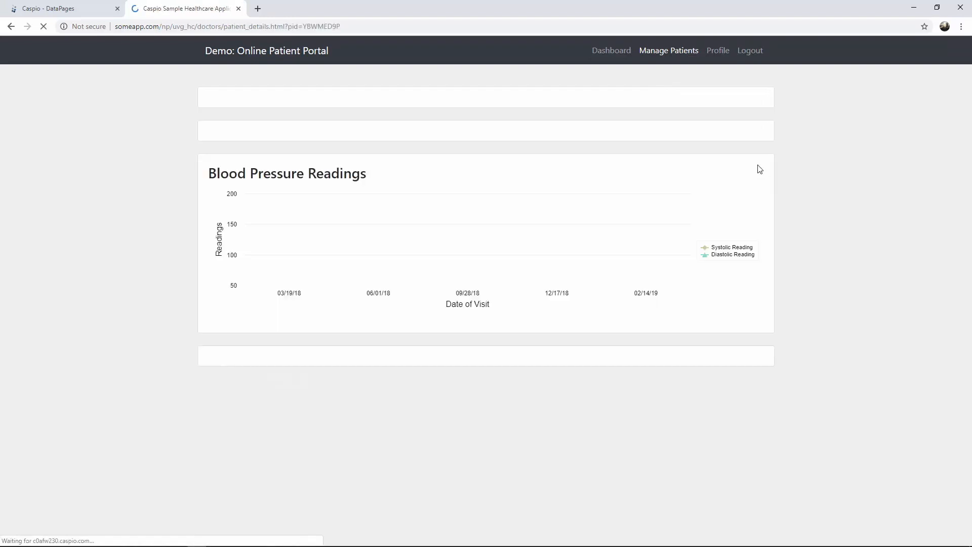
double_click(305, 26)
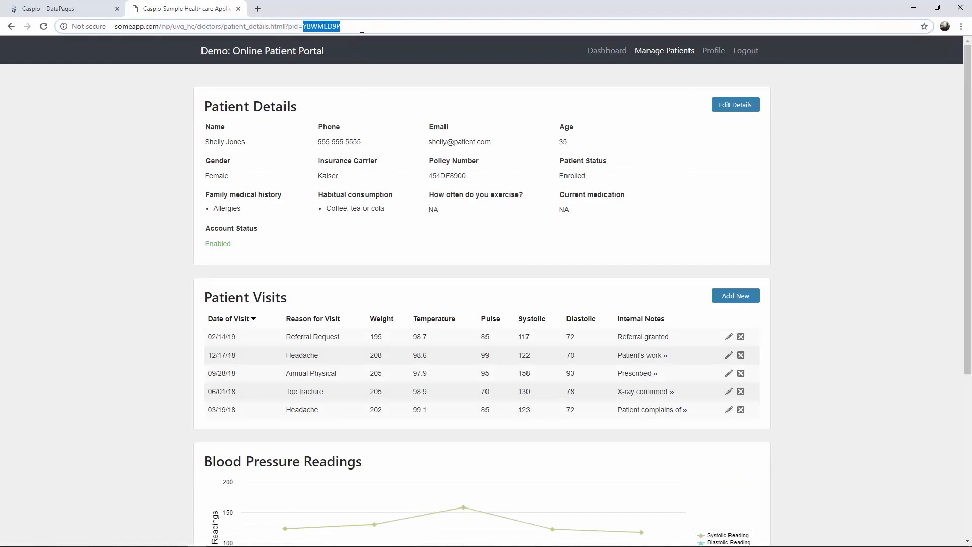
click(735, 115)
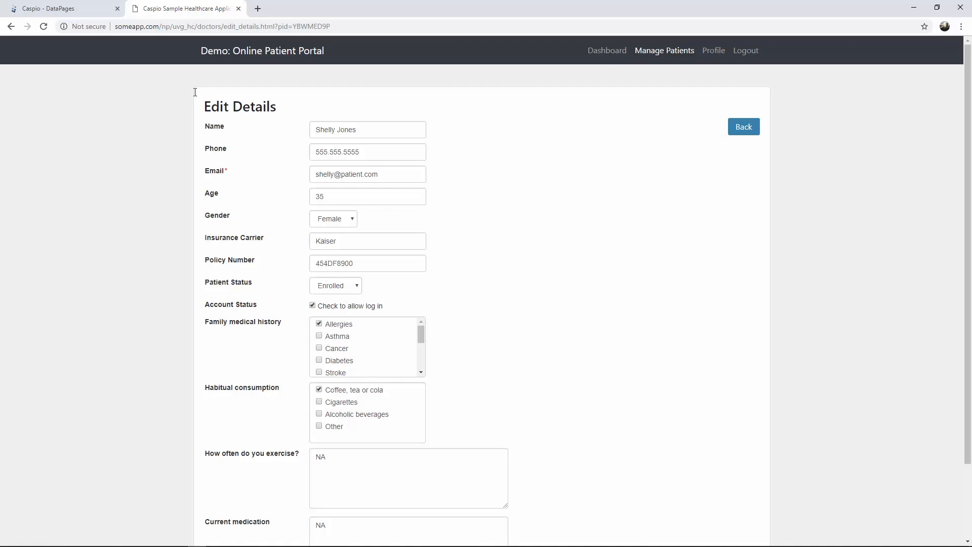
click(87, 15)
click(192, 76)
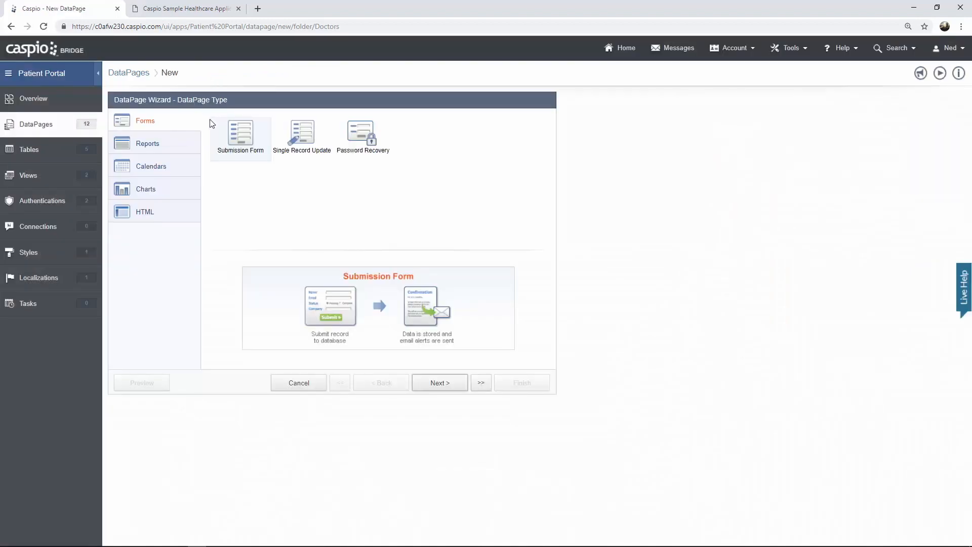
- Create Details report 'Edit Patient Details' on uvg_hc_patient_info, Caspio Bootstrap style, doctor login only
click(180, 141)
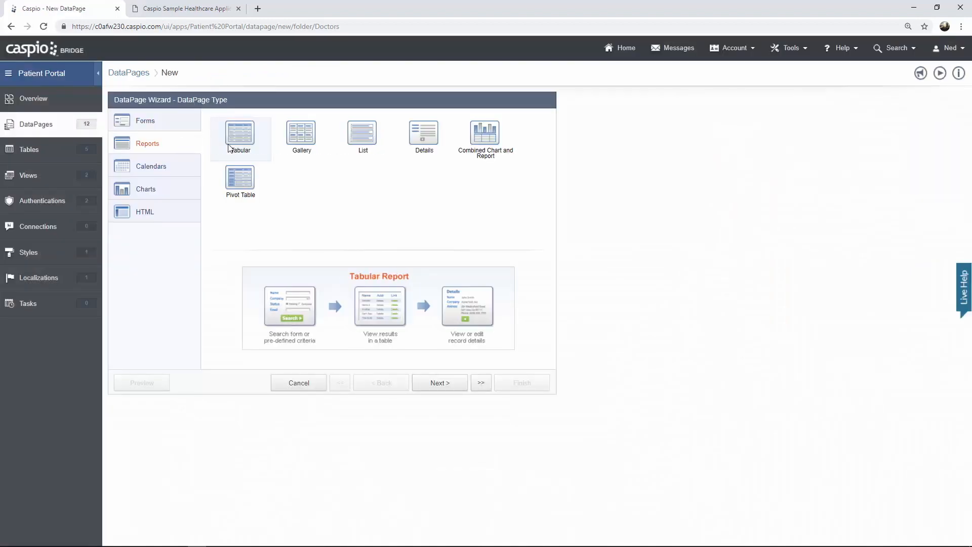
click(427, 139)
click(444, 389)
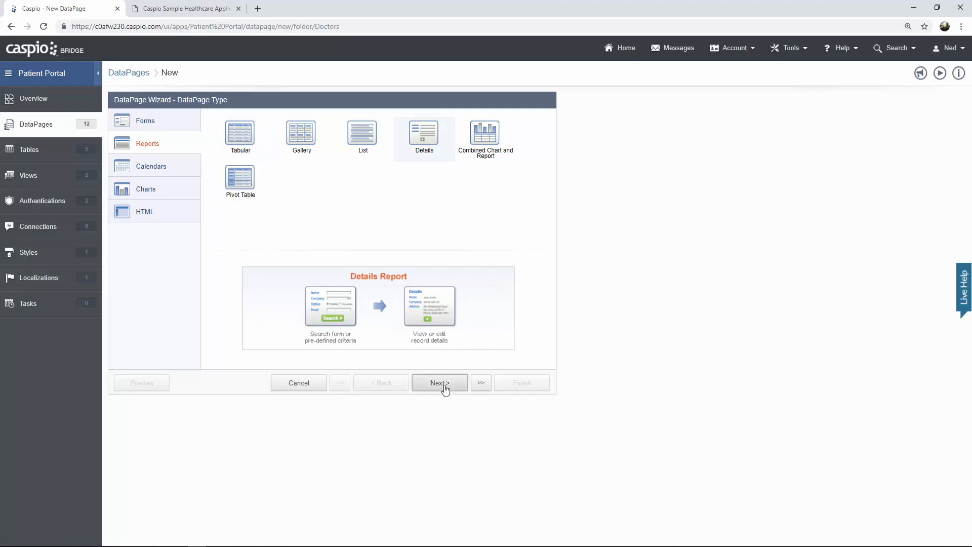
click(245, 153)
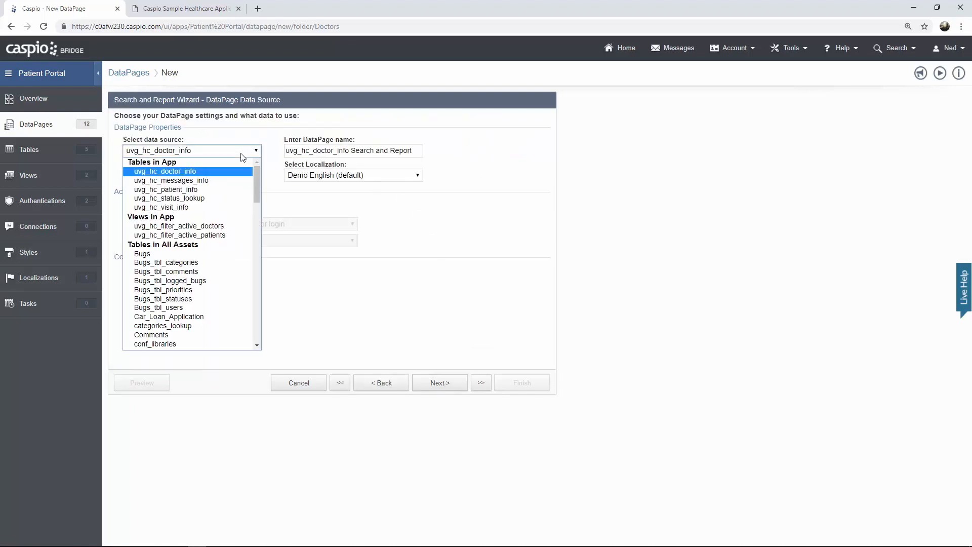
click(222, 191)
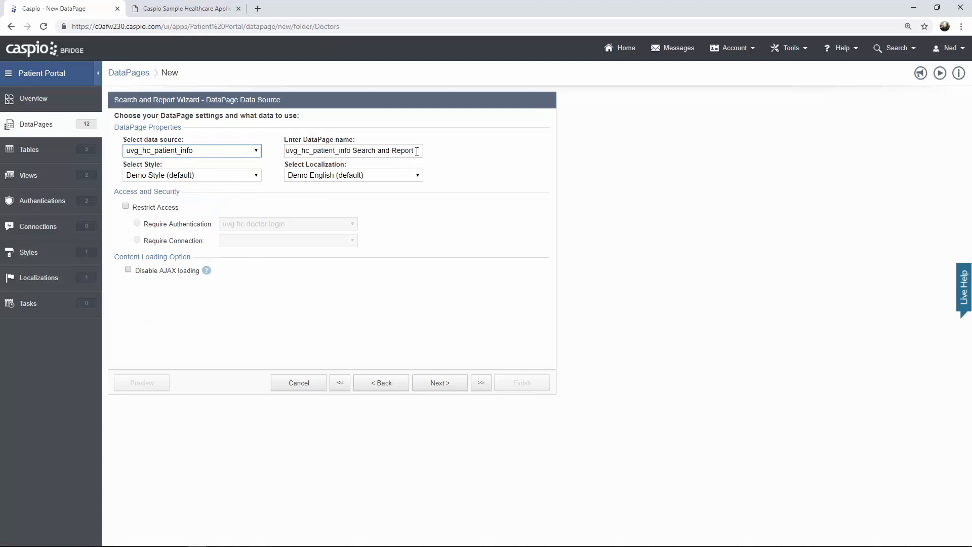
key(Tab)
text(Ed)
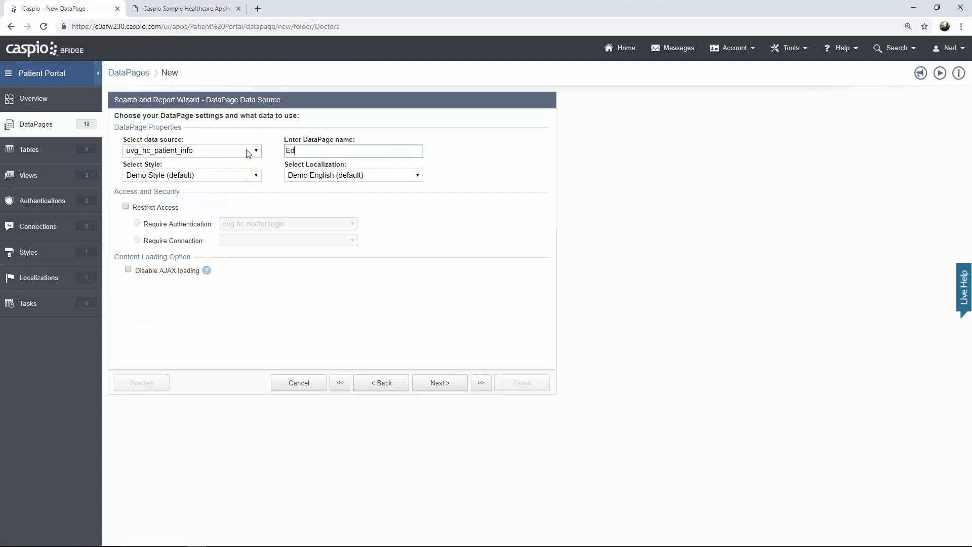
text(it Patient Details)
click(255, 175)
click(207, 193)
click(155, 208)
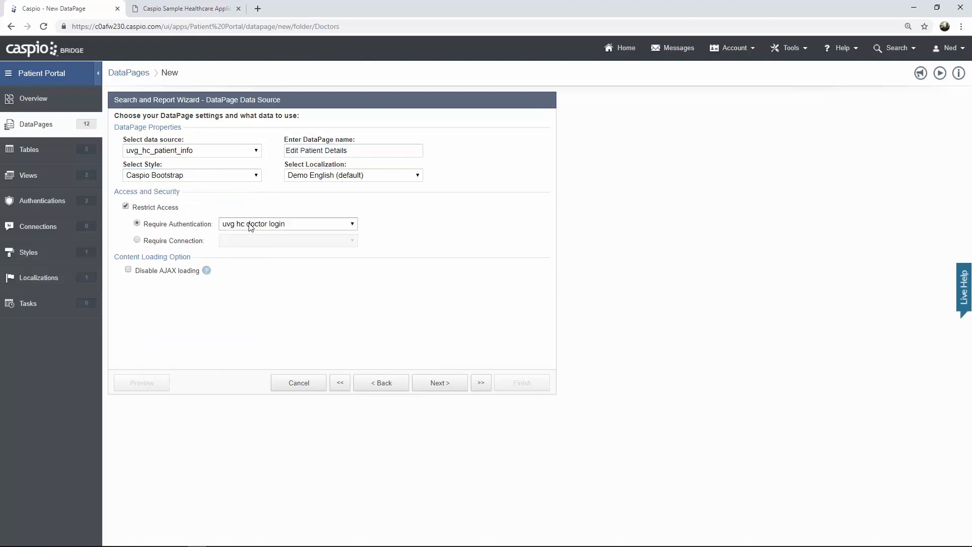
click(439, 383)
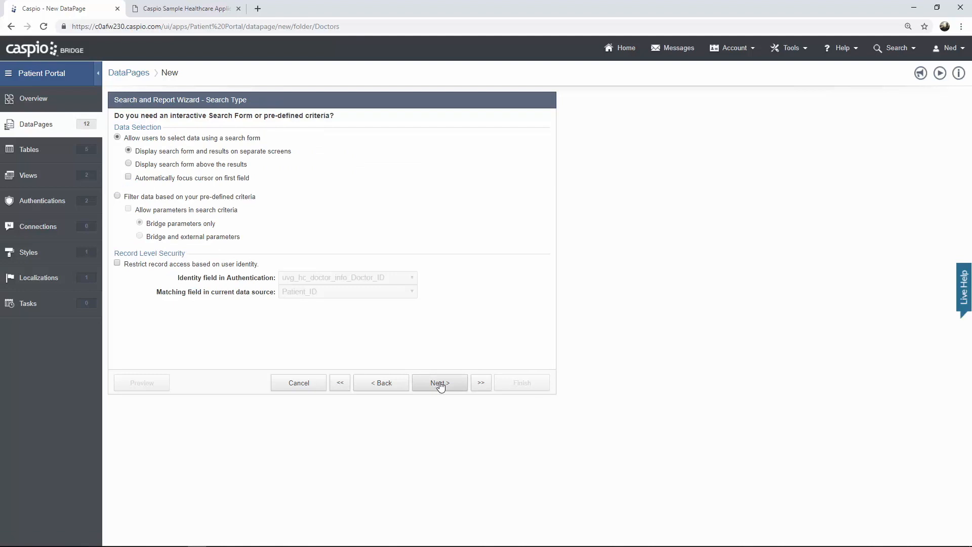
- Filter by pre-defined criteria with parameters, using Patient_ID as the filter field
click(187, 198)
click(179, 211)
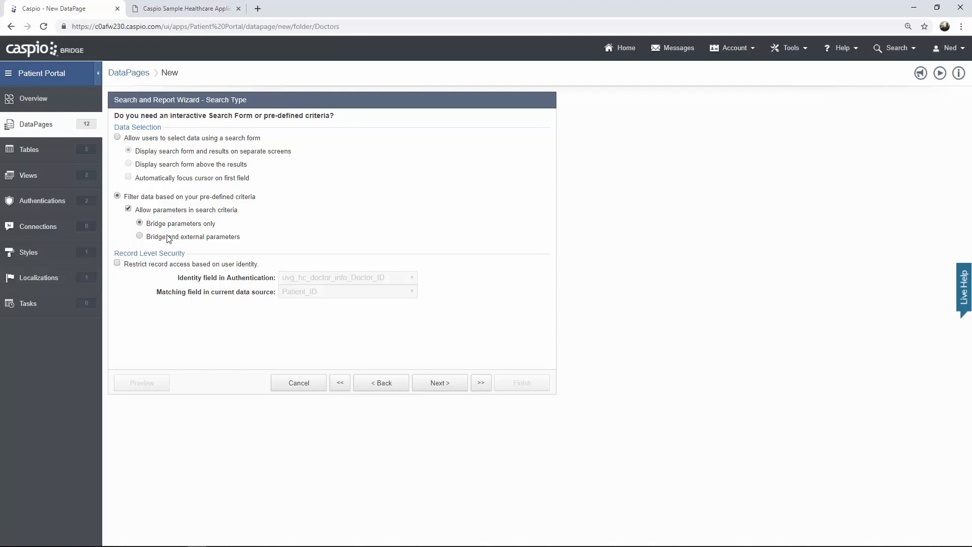
click(440, 386)
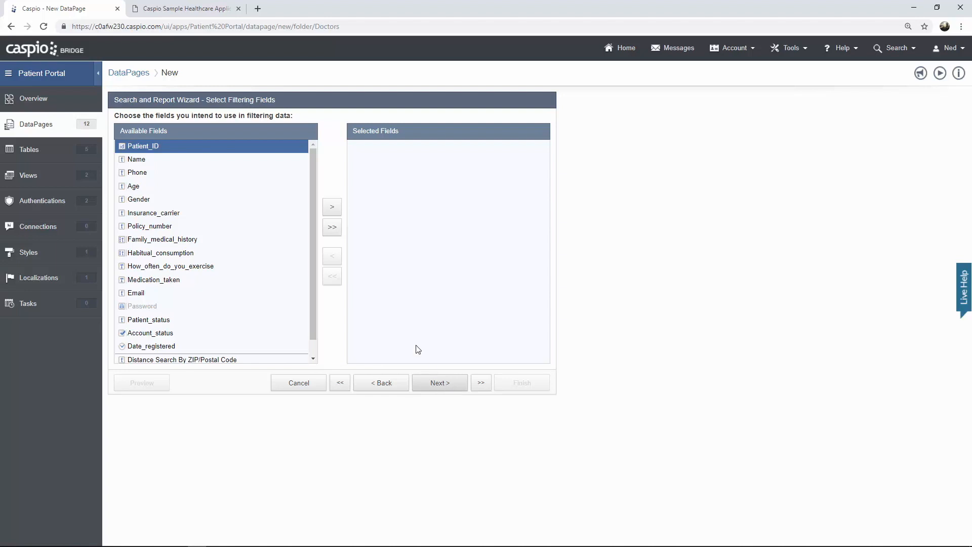
click(332, 207)
click(448, 383)
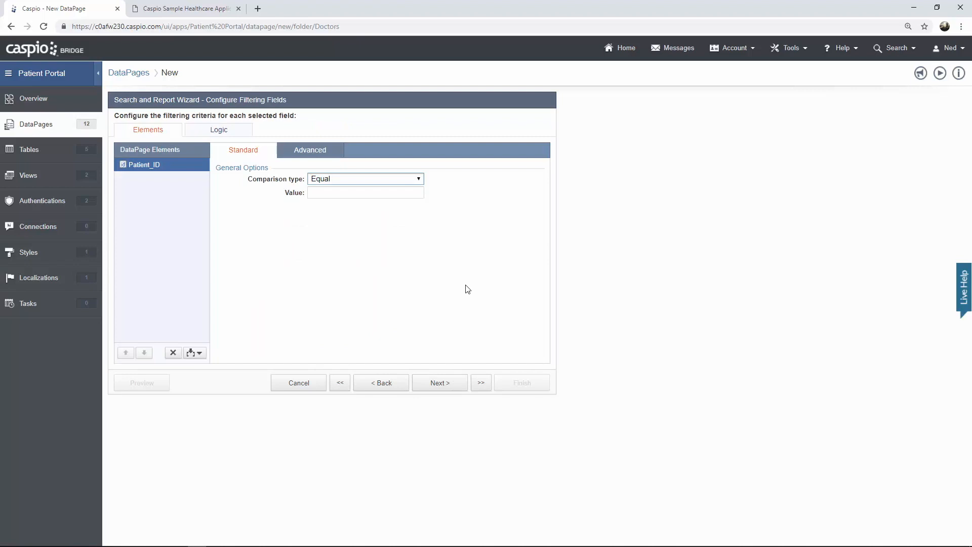
click(309, 152)
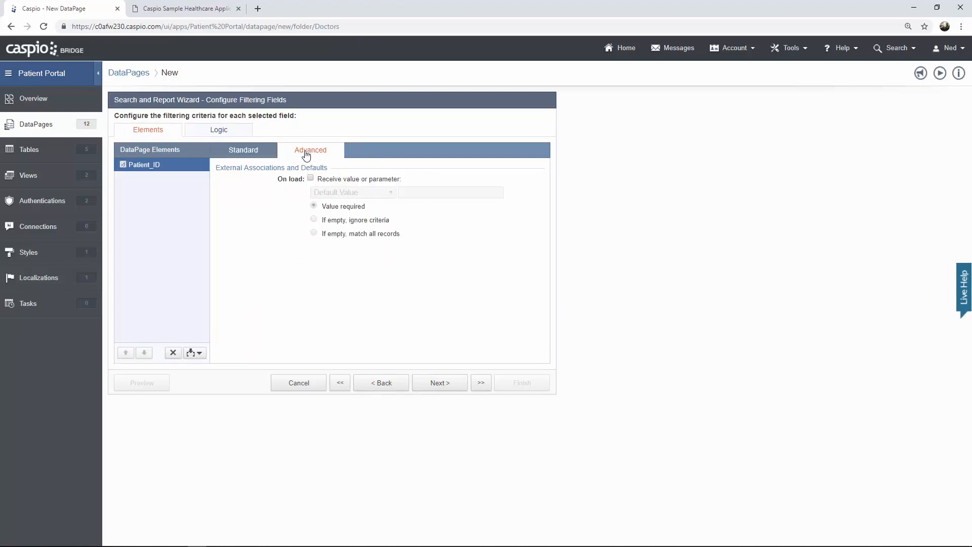
click(335, 179)
click(352, 193)
click(349, 209)
click(381, 220)
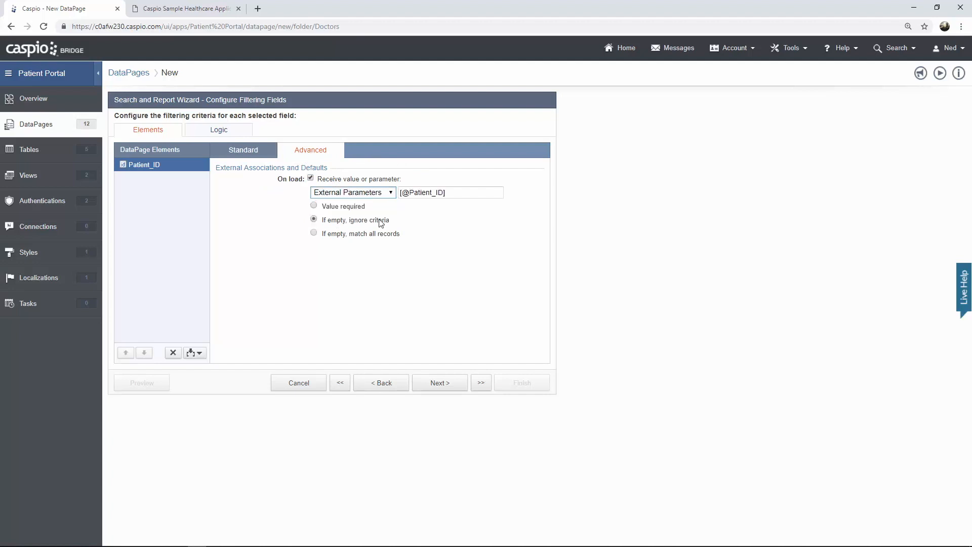
drag(409, 193, 454, 192)
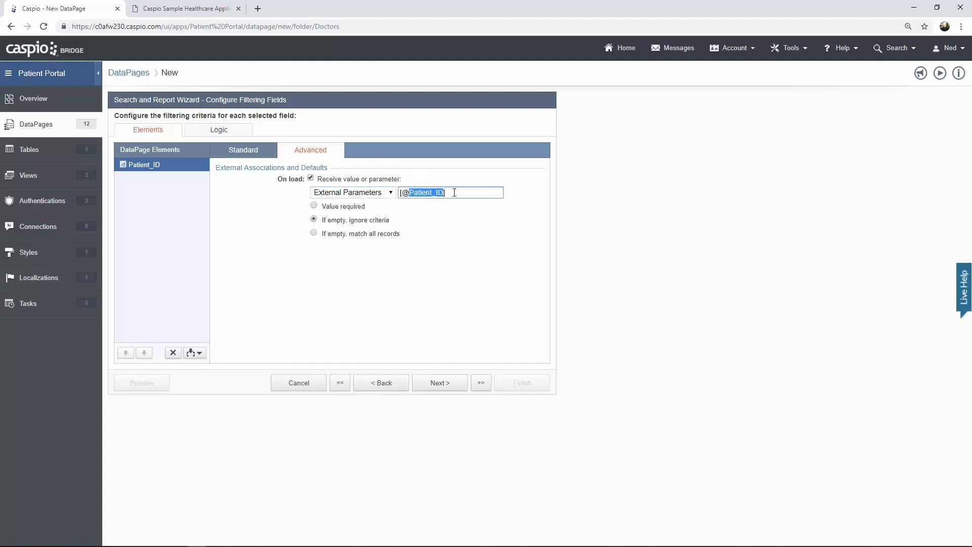
text(pid)
click(315, 206)
- Place all uvg_hc_patient_info fields on the details page
click(452, 383)
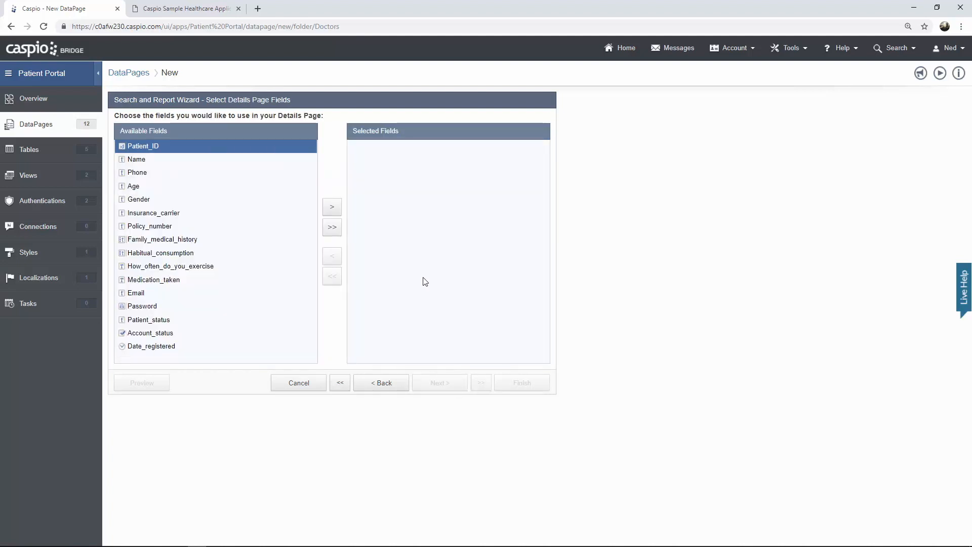
click(337, 232)
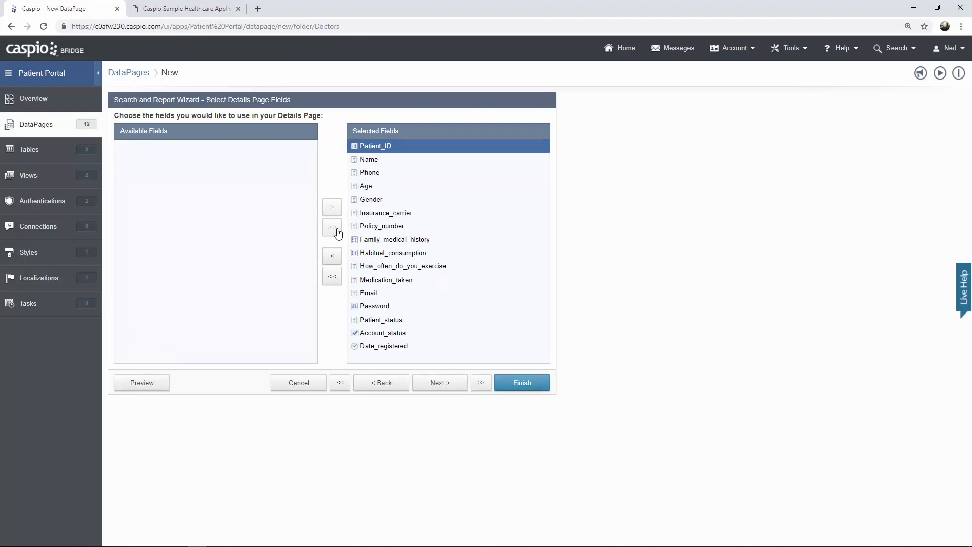
click(444, 383)
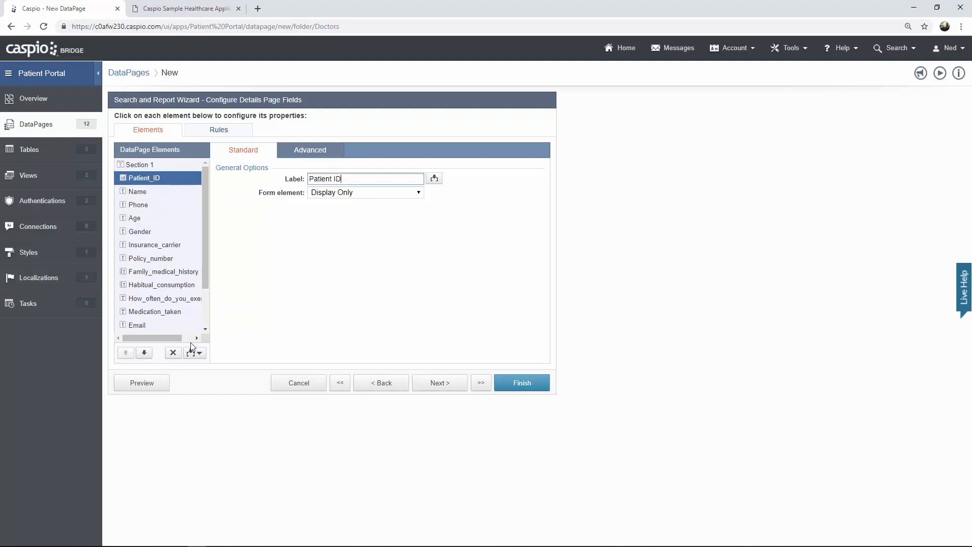
- Delete Patient_ID and set Name, Phone and Age to Text Field form elements
click(172, 352)
click(590, 264)
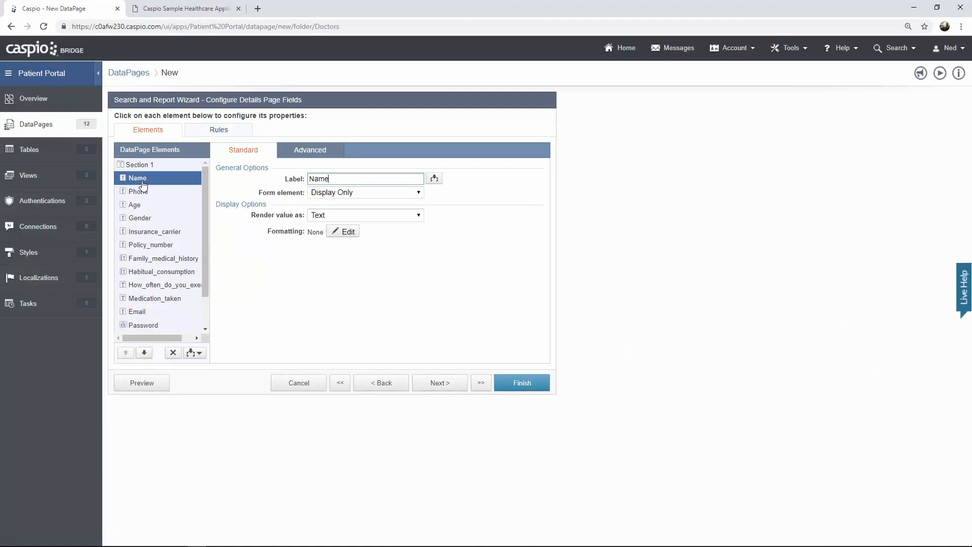
click(333, 197)
click(336, 213)
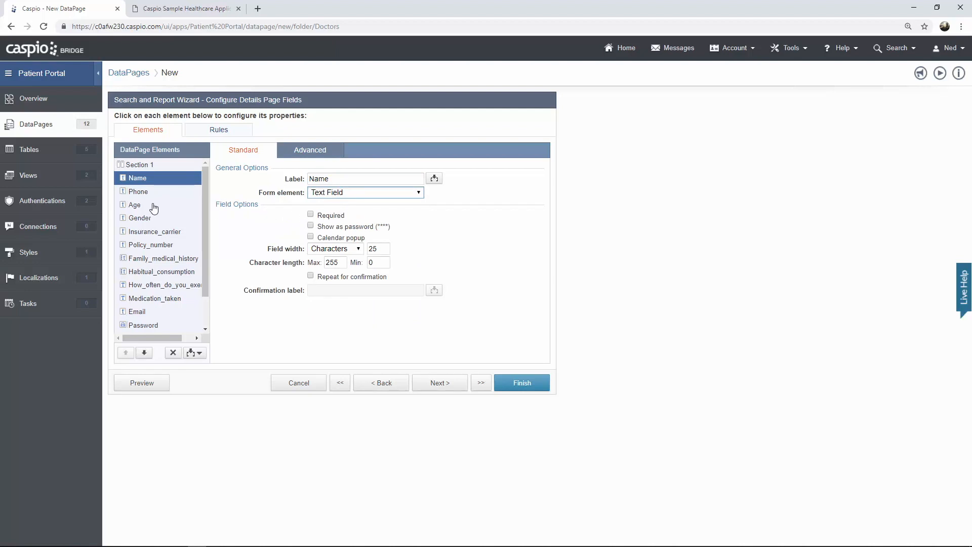
click(145, 196)
click(322, 197)
click(325, 214)
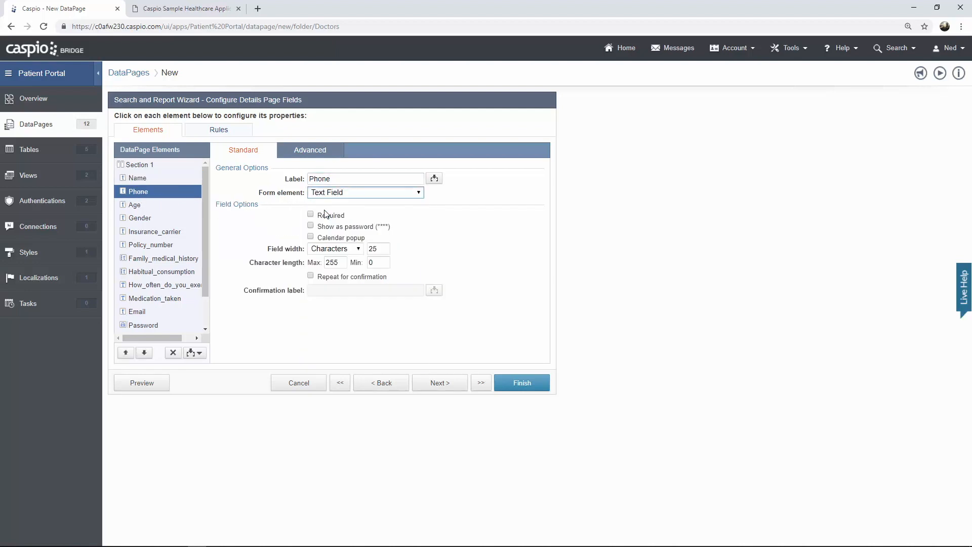
click(143, 207)
click(320, 196)
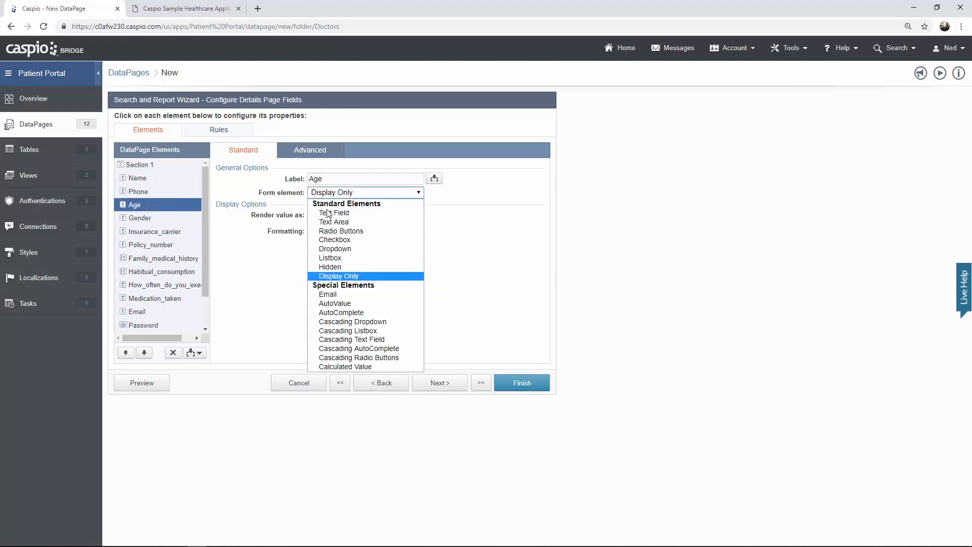
click(329, 213)
scroll(165, 237, up, 1)
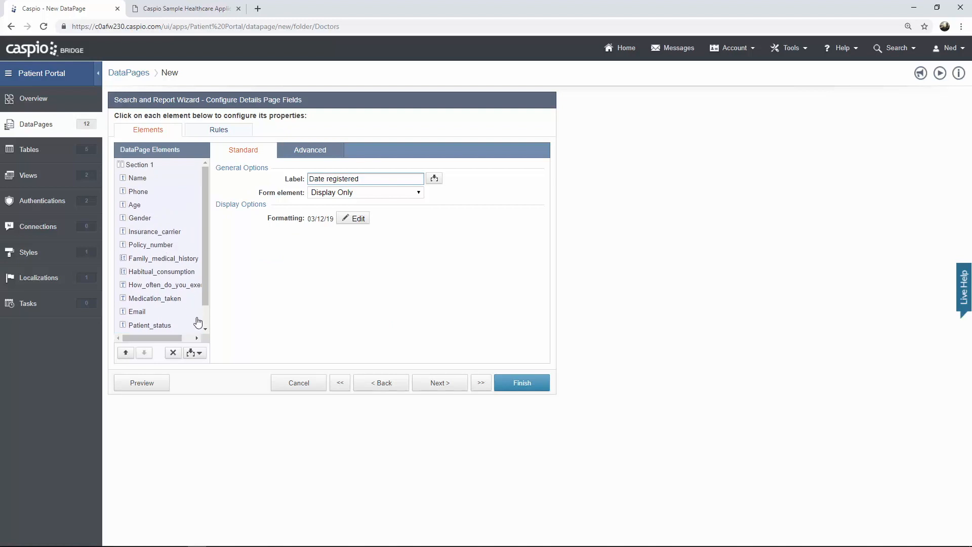
click(194, 353)
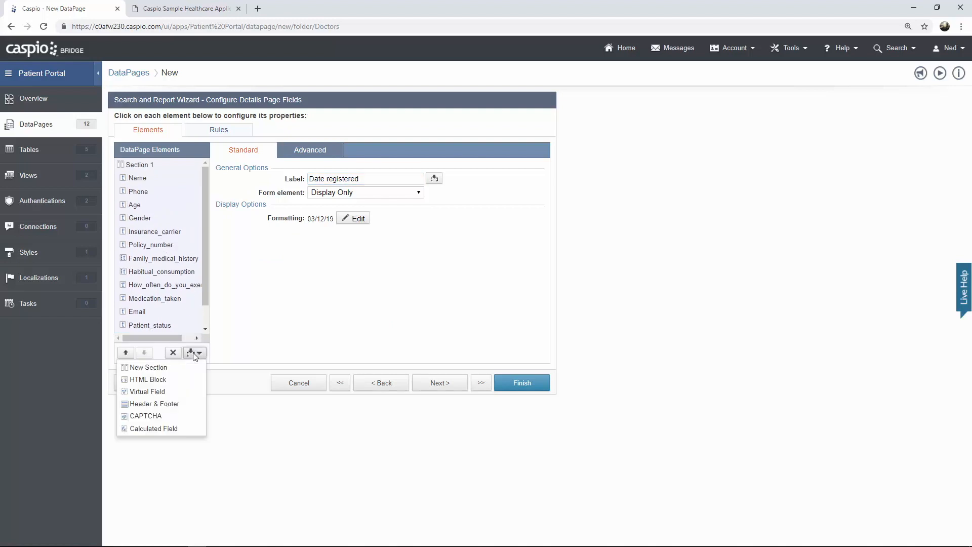
- Insert a Header & Footer, then recheck the portal's existing Edit Details form
click(169, 403)
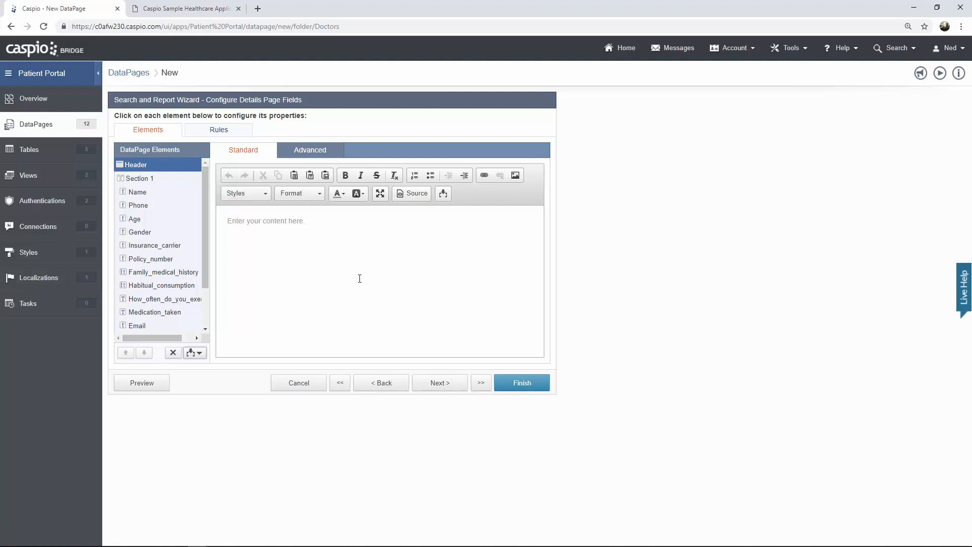
click(218, 9)
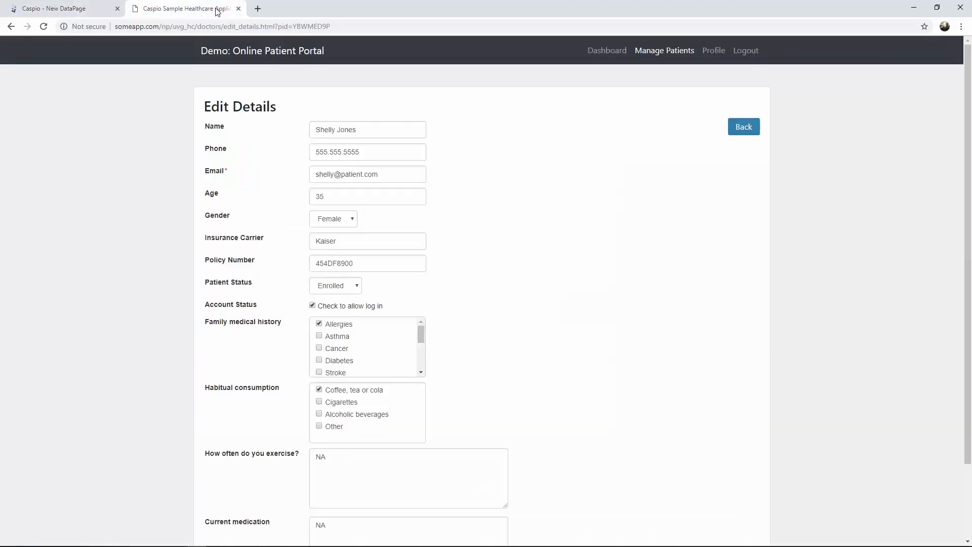
click(754, 130)
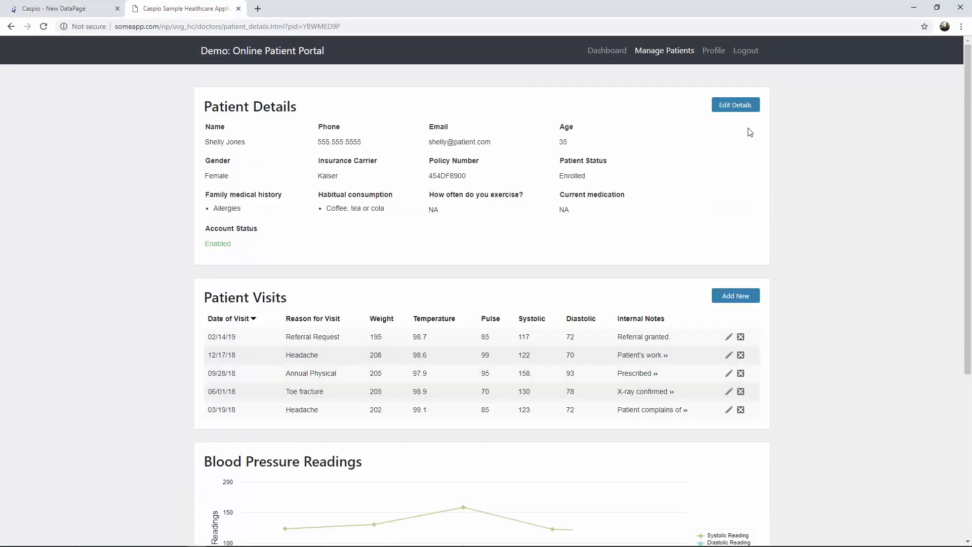
click(740, 108)
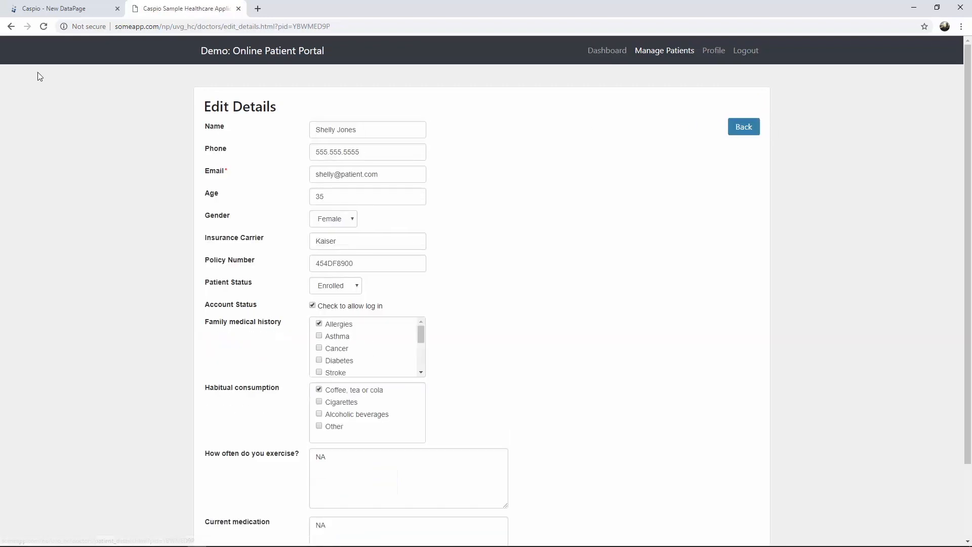
click(76, 10)
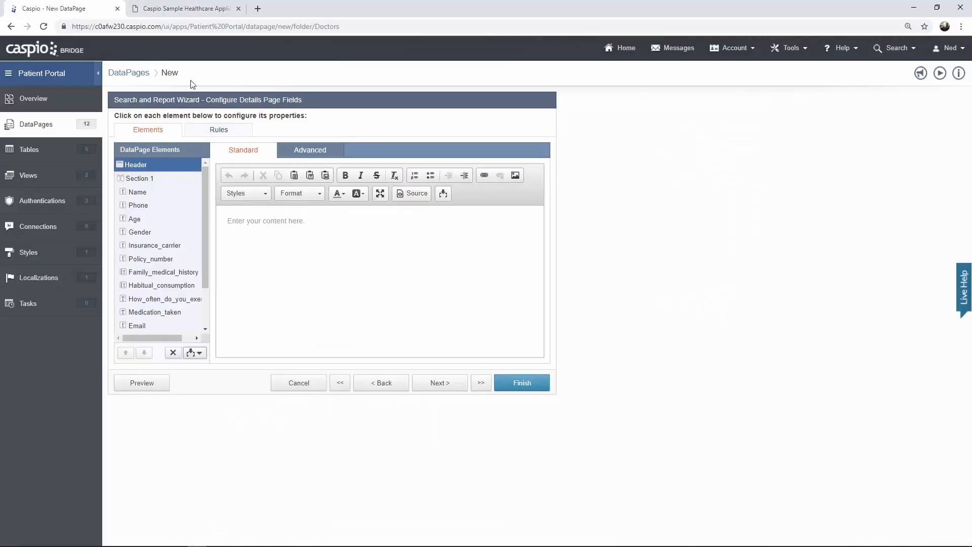
- Type Back in the header and replace it in the HTML source with the prepared anchor link
click(313, 217)
text(Back)
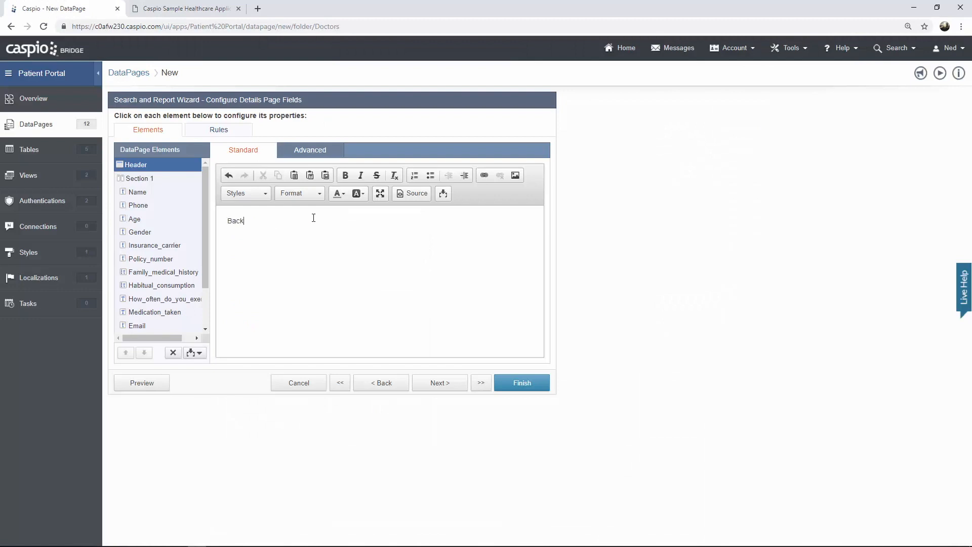
drag(247, 224, 219, 223)
click(415, 195)
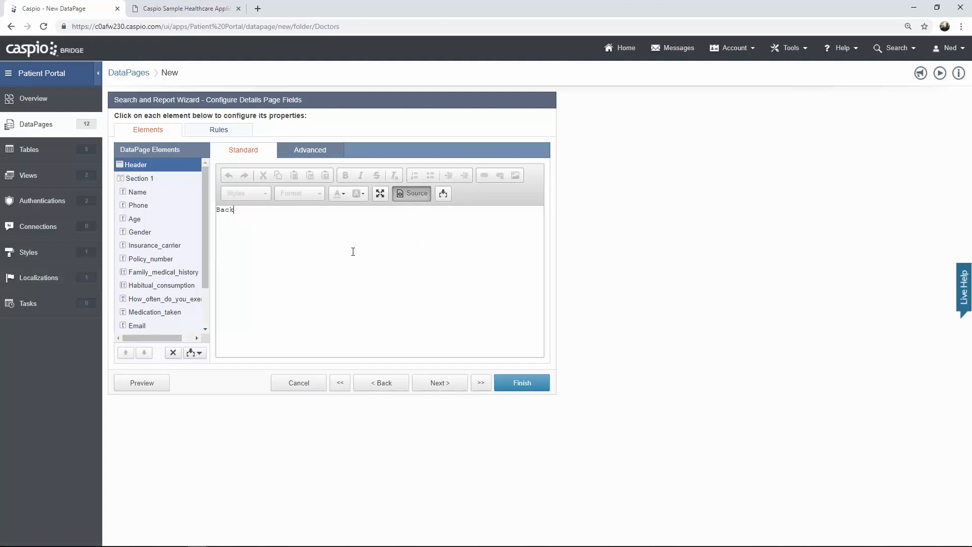
drag(311, 223, 200, 215)
text(<a href="patient_details.html?pid=[@pid]">Back</a>)
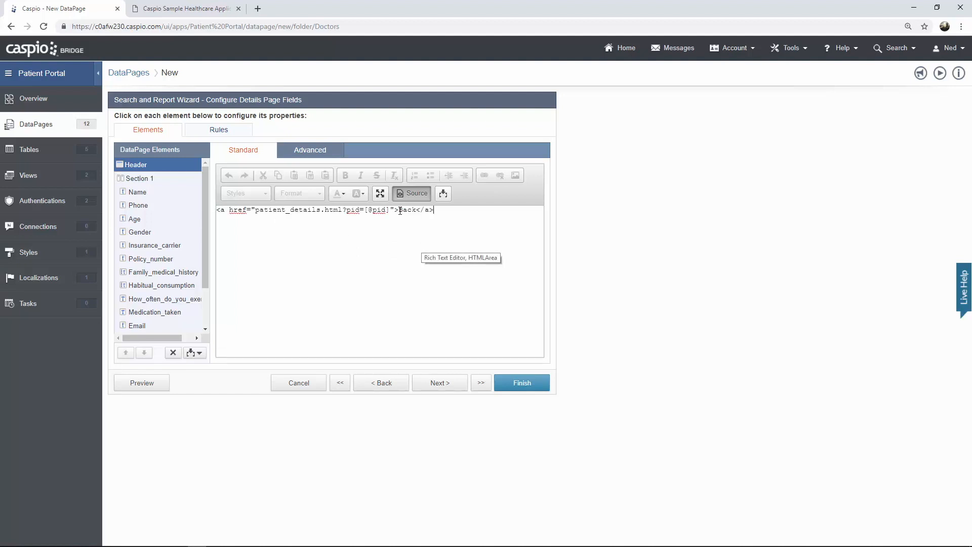
drag(399, 210, 413, 213)
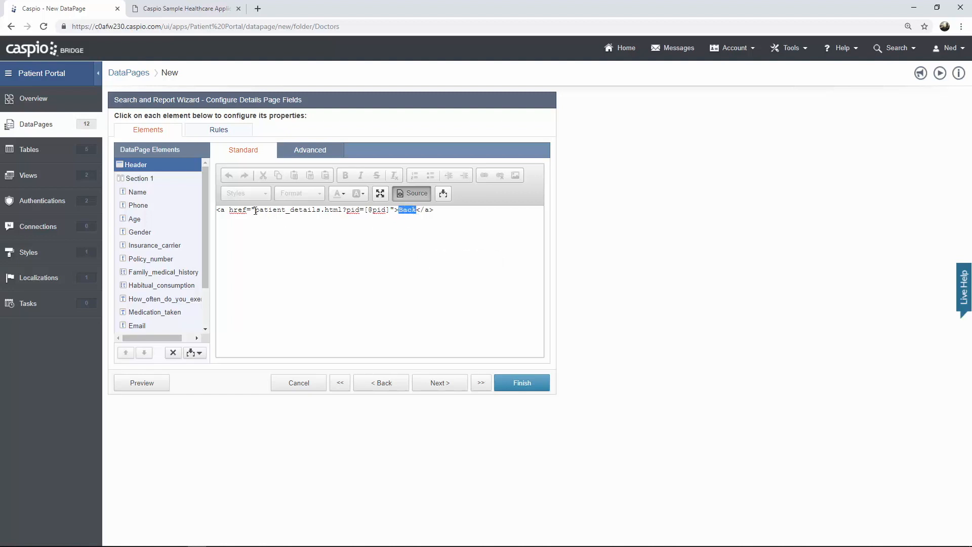
drag(256, 211, 391, 210)
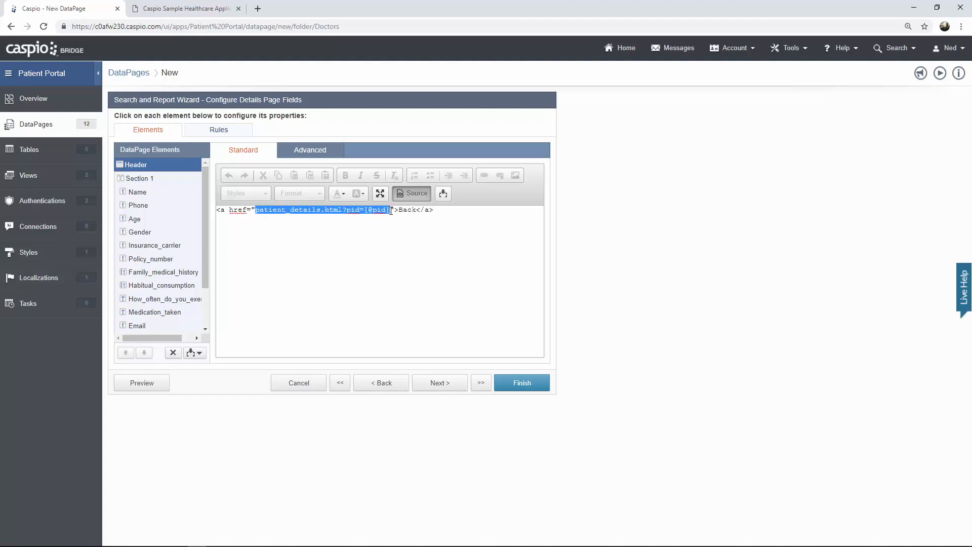
click(369, 234)
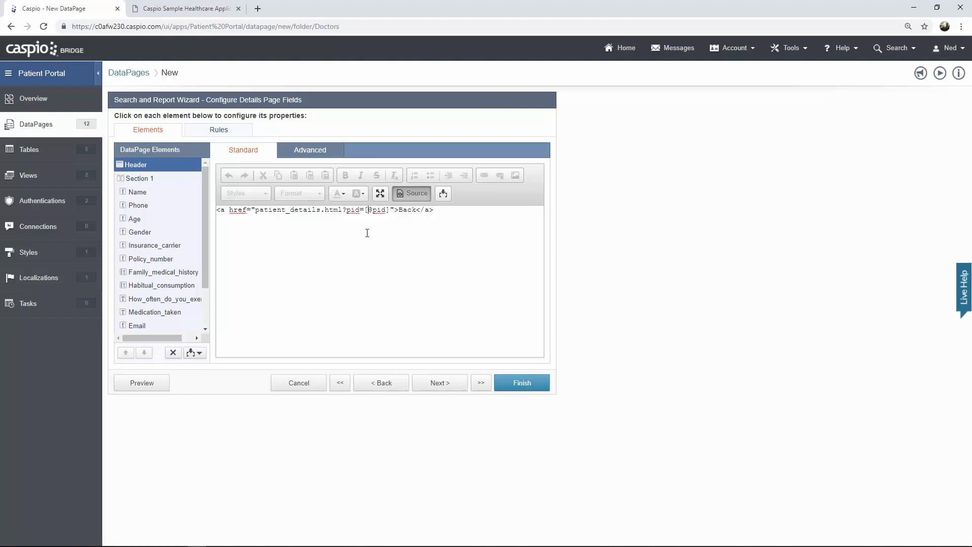
drag(346, 209, 359, 211)
click(366, 222)
click(416, 195)
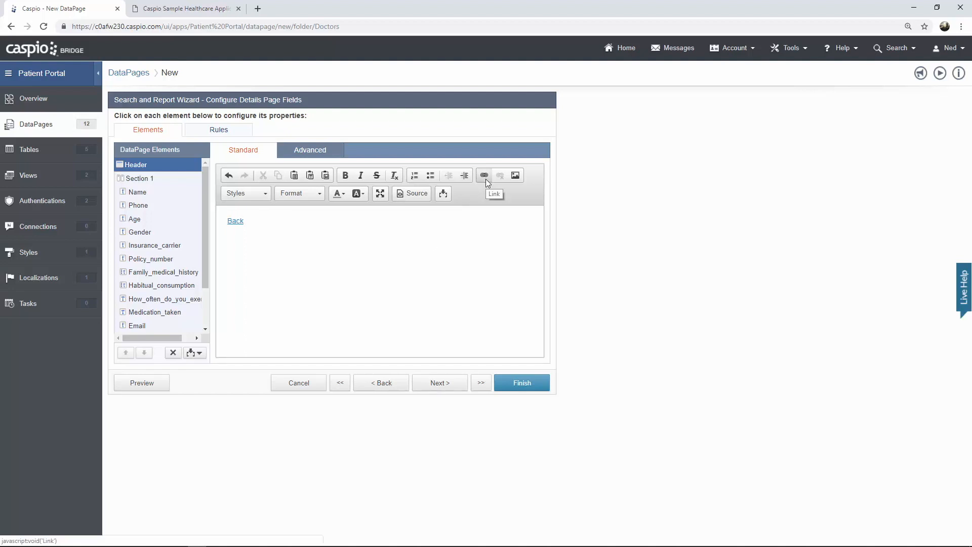
click(413, 194)
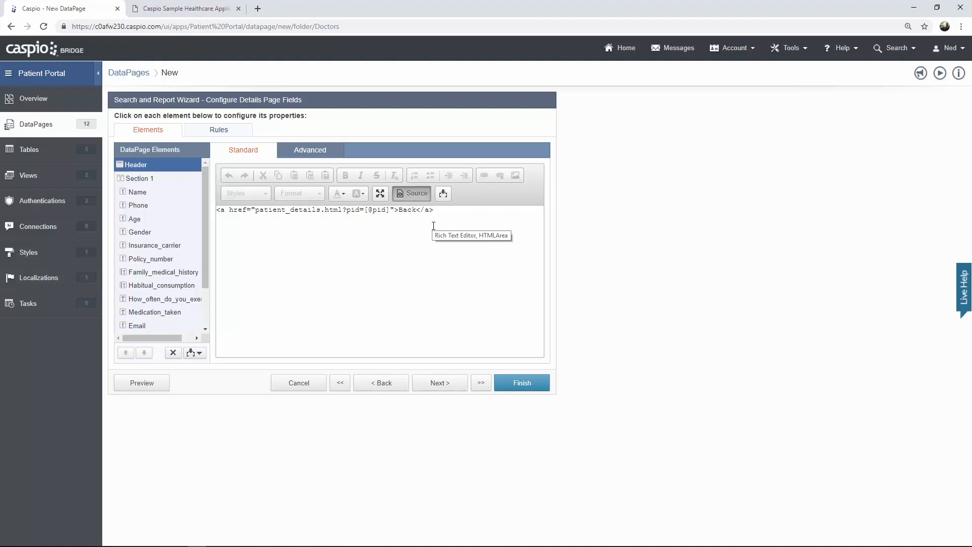
click(442, 385)
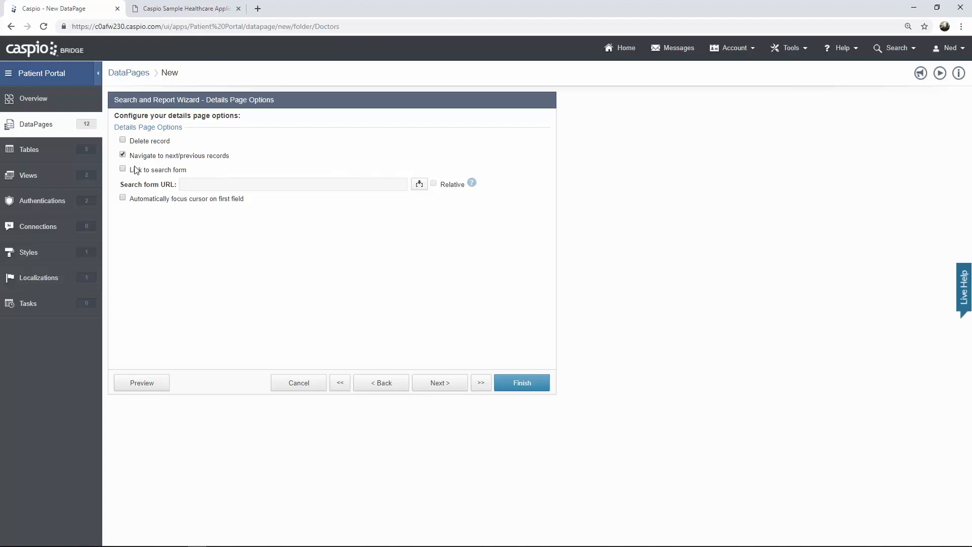
- Disable 'Navigate to next/previous records' and proceed to Destination and Messaging
click(123, 155)
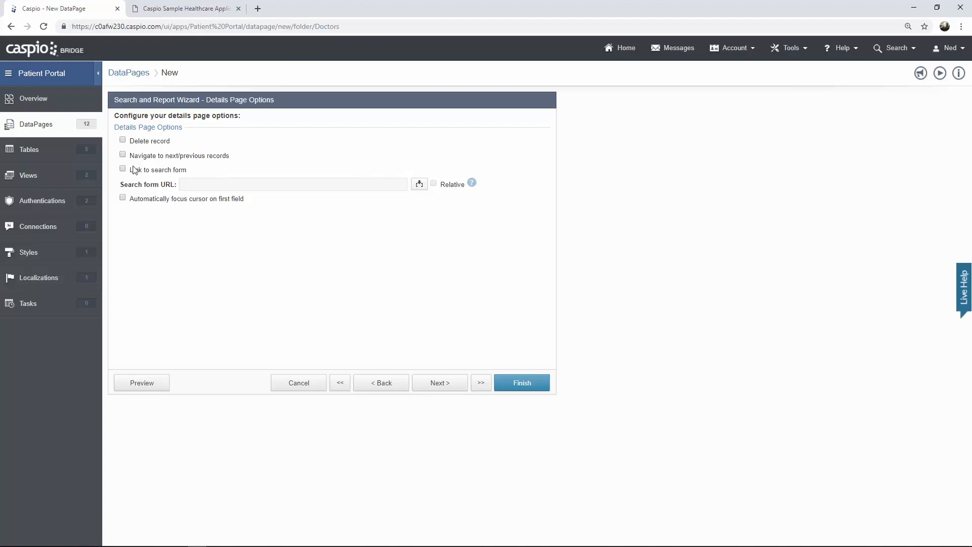
click(440, 385)
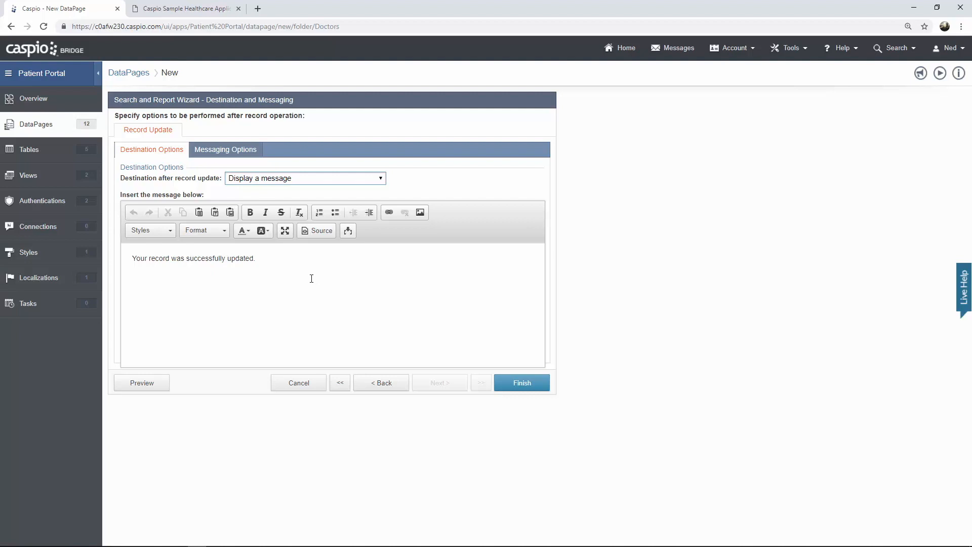
click(218, 9)
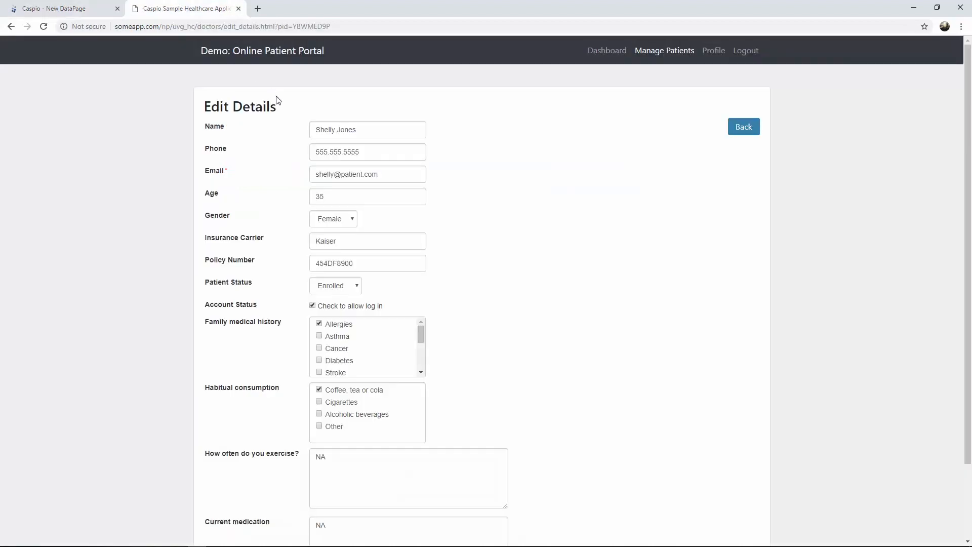
- Edit the patient's Name and save it with Update
click(334, 130)
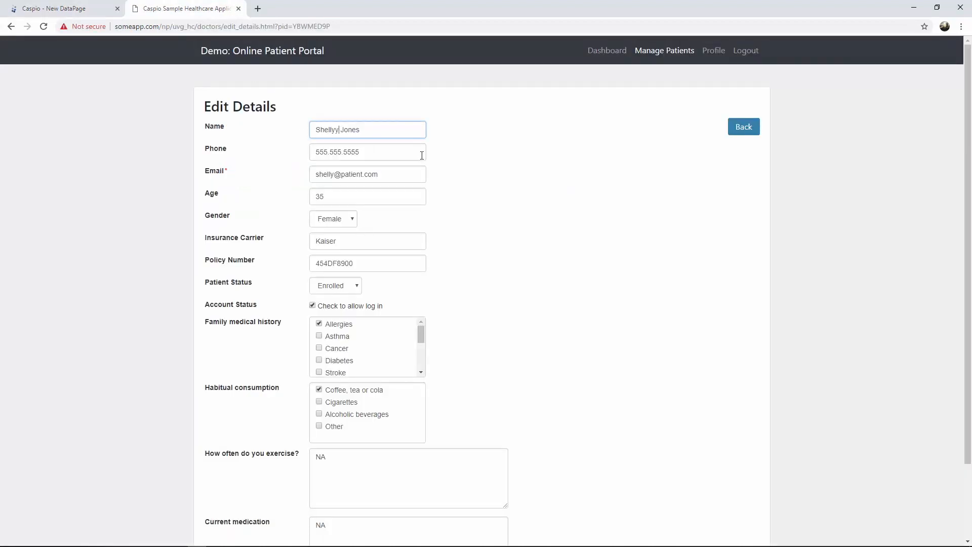
scroll(538, 225, down, 3)
click(362, 511)
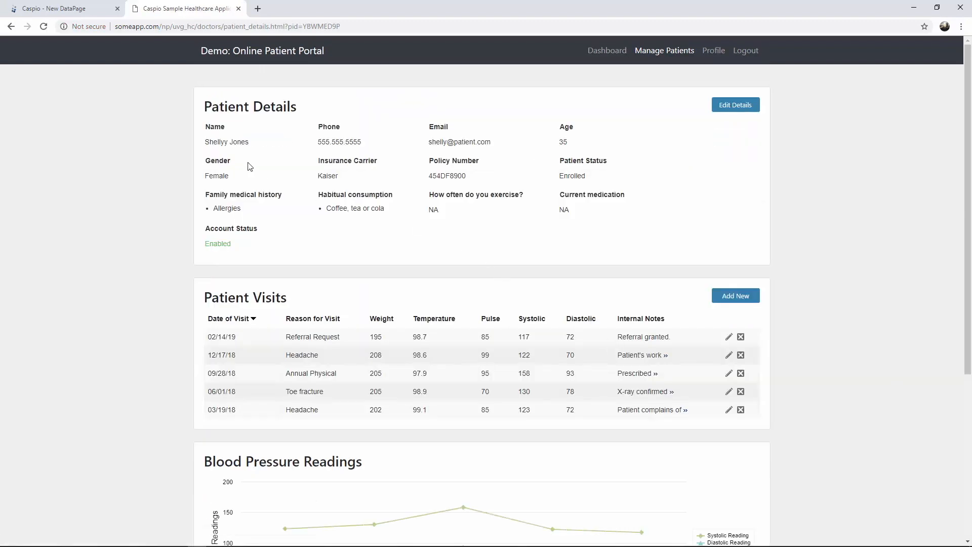
- Correct the extra letters in the name through Edit Details and save again
drag(221, 143, 229, 145)
click(736, 105)
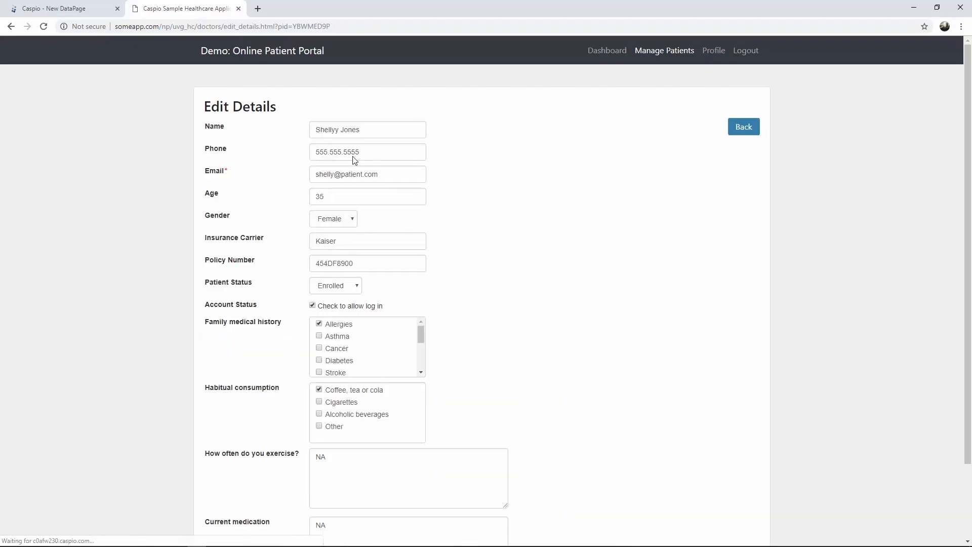
click(343, 130)
scroll(463, 256, down, 2)
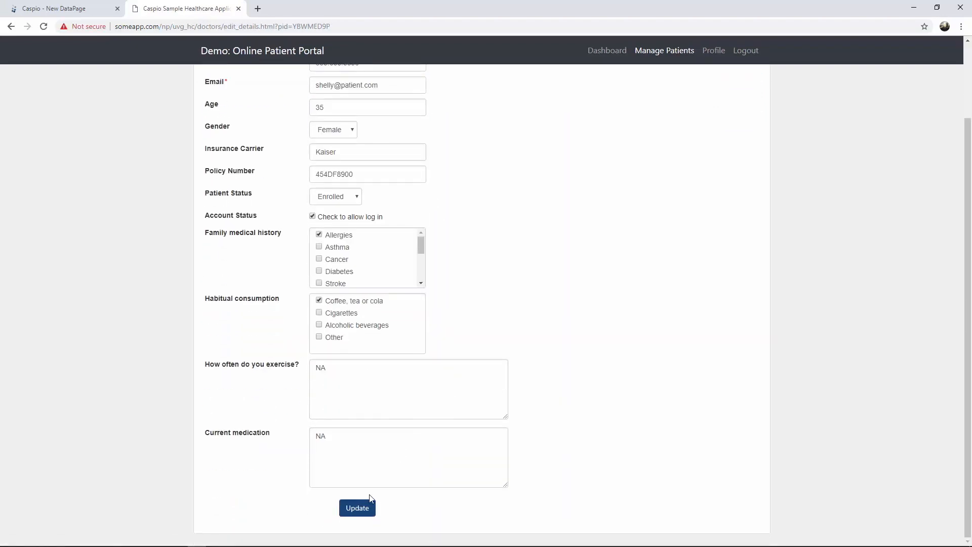
click(357, 505)
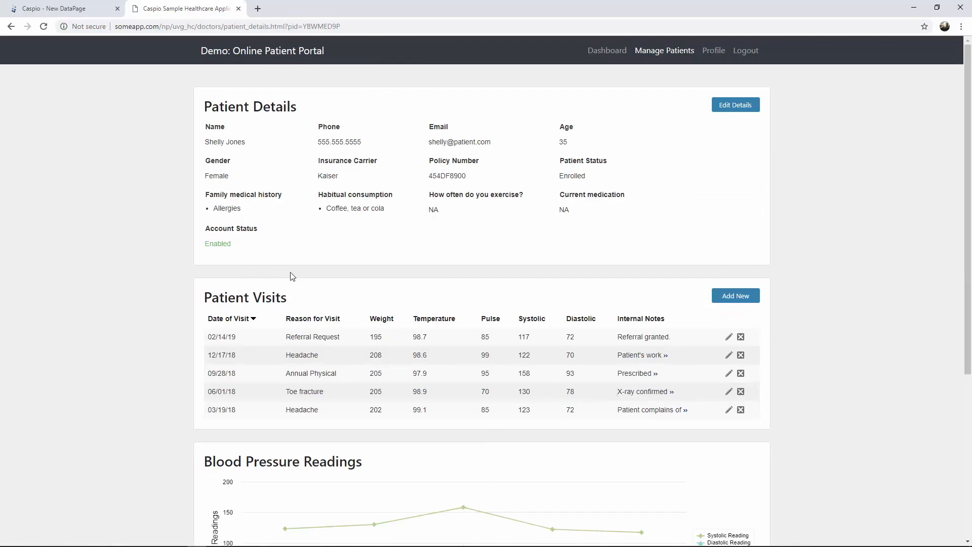
- Set the after-update destination to a new page with URL patient_details.html?pid
click(75, 10)
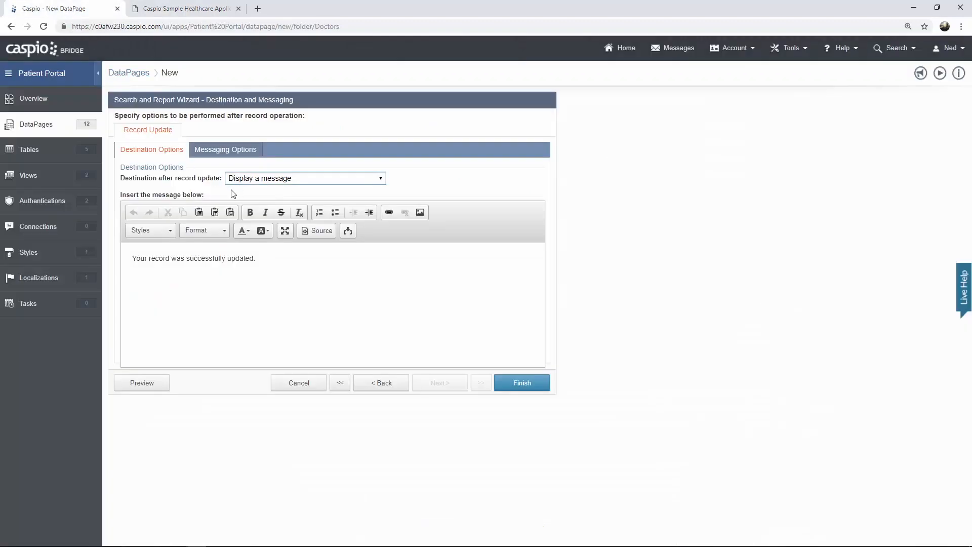
click(262, 182)
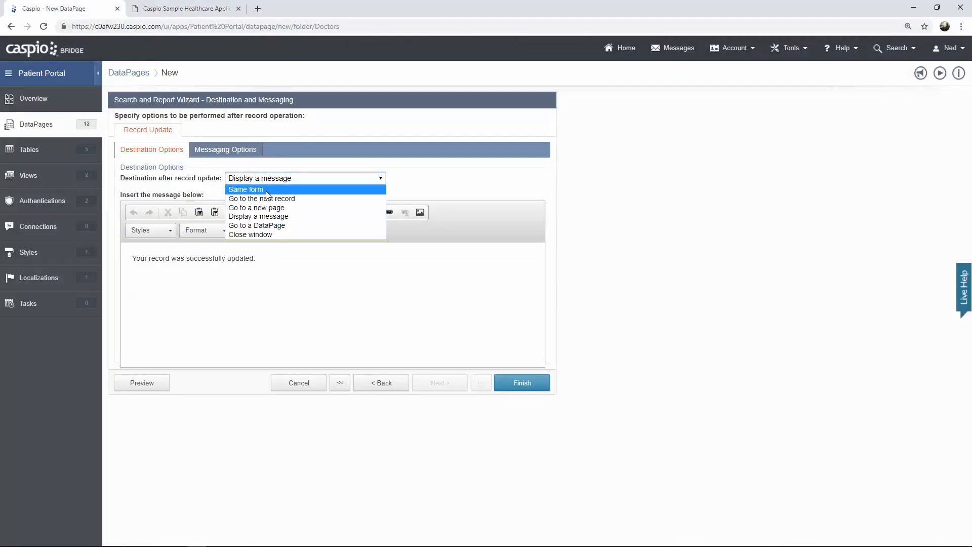
click(269, 209)
click(265, 198)
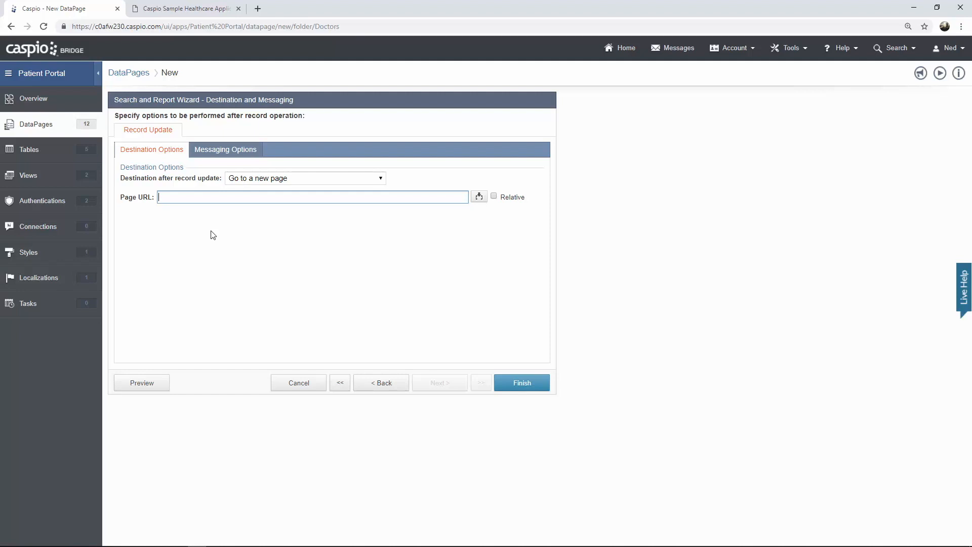
text(patient_details.html?pid=)
- Insert the Patient_ID field into the URL, mark it Relative, and finish the DataPage
click(479, 197)
click(469, 215)
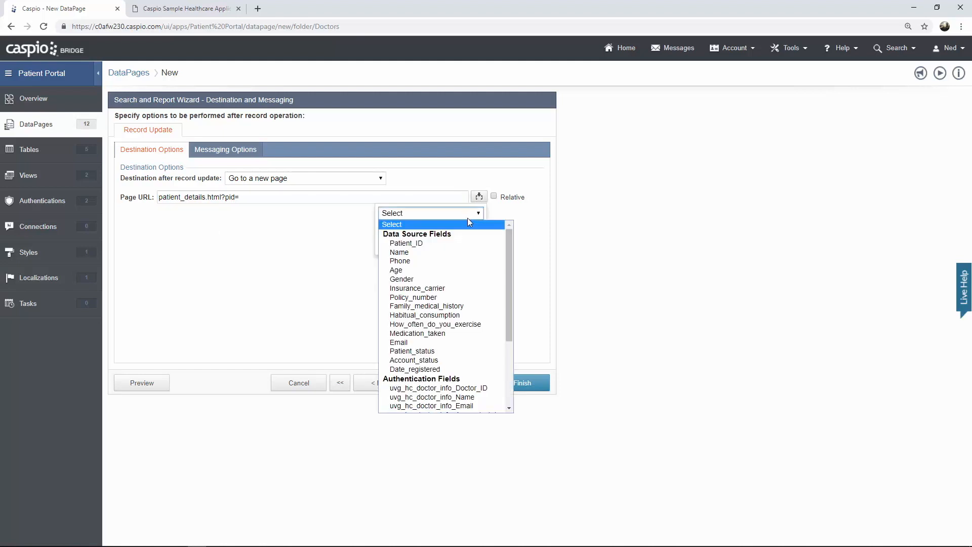
click(447, 242)
click(446, 246)
click(450, 243)
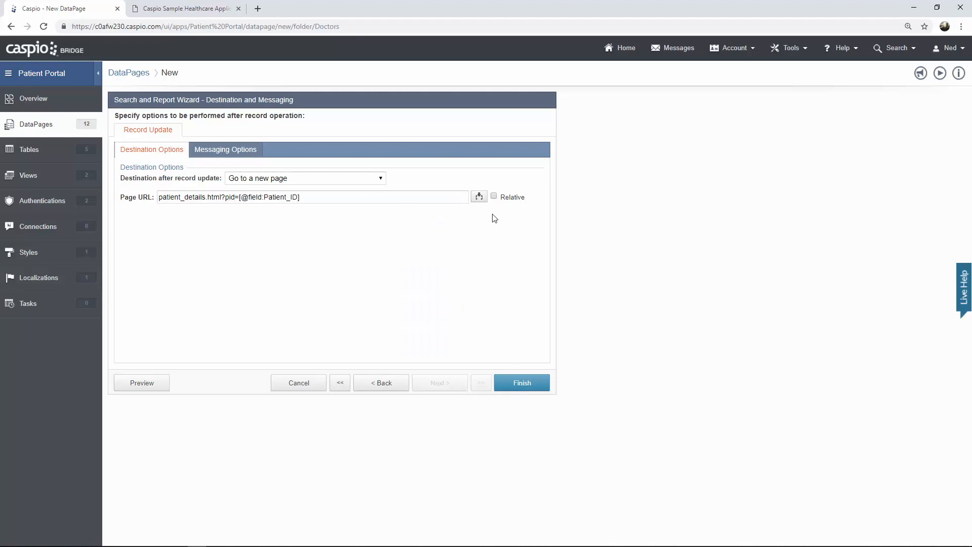
click(494, 198)
click(516, 385)
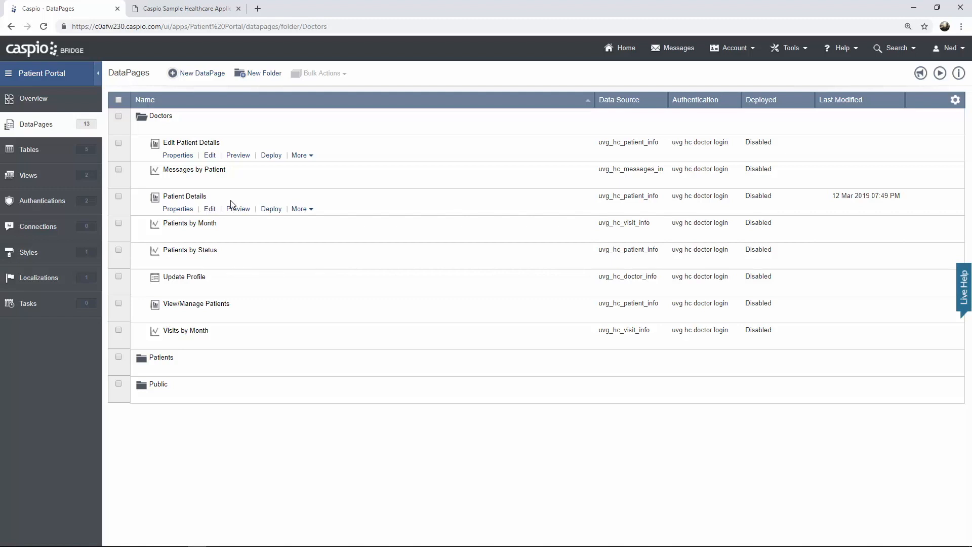
- In the live portal, search Manage Patients and open the first patient's details
click(205, 14)
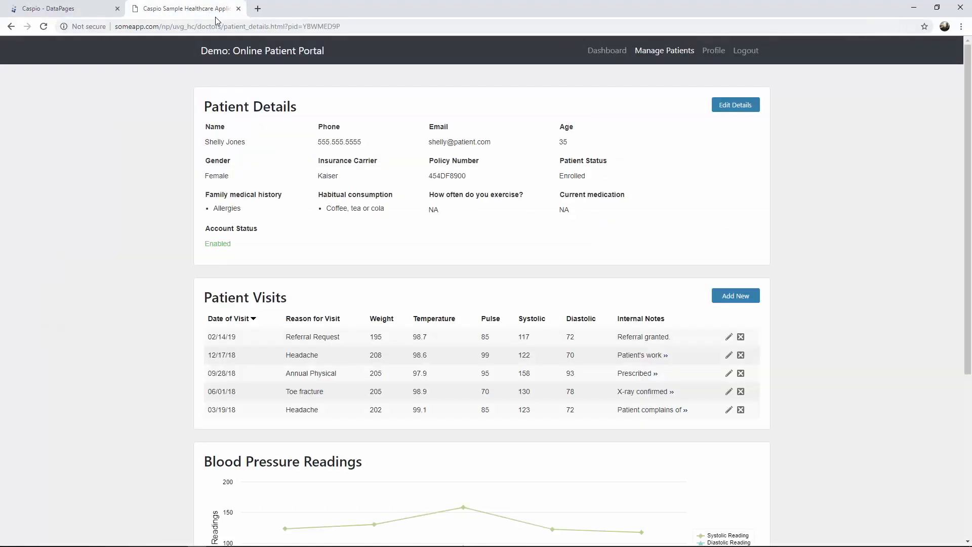
click(667, 51)
click(302, 242)
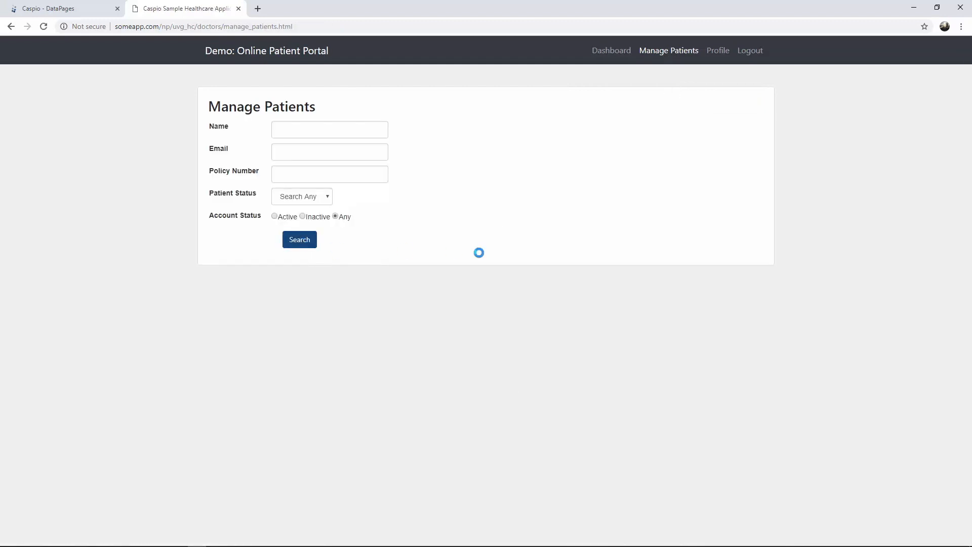
drag(224, 27, 348, 26)
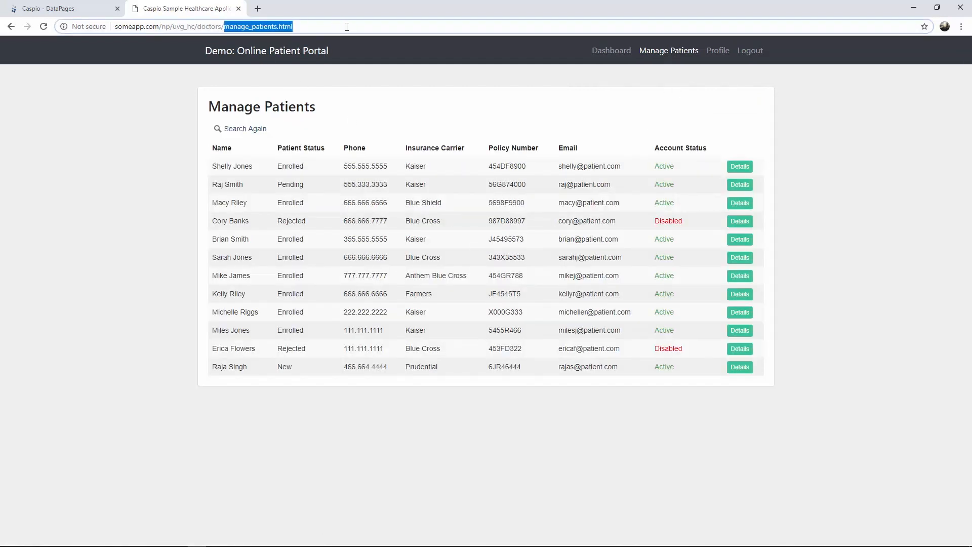
click(739, 166)
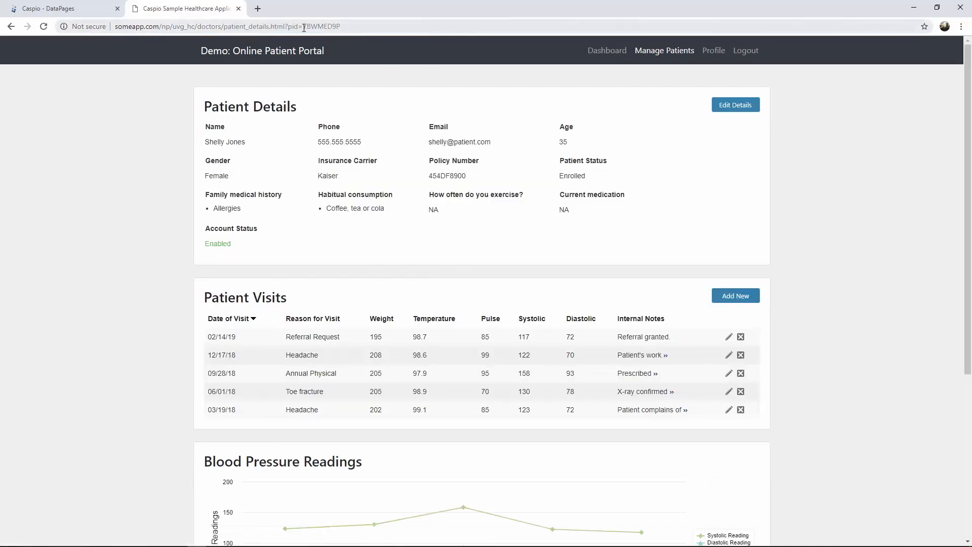
- Open the patient's edit form and return to their details page, checking the patient id in the address
drag(304, 26, 341, 26)
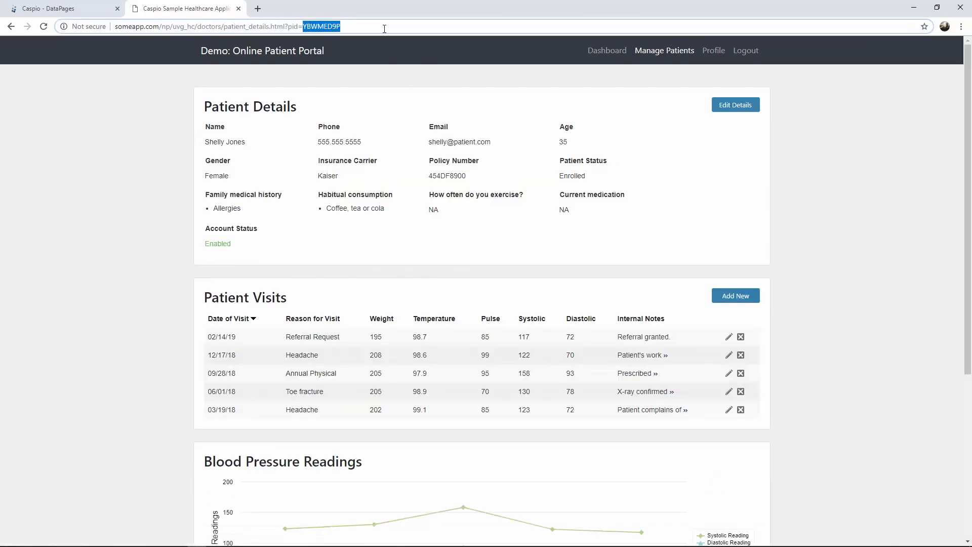
click(737, 107)
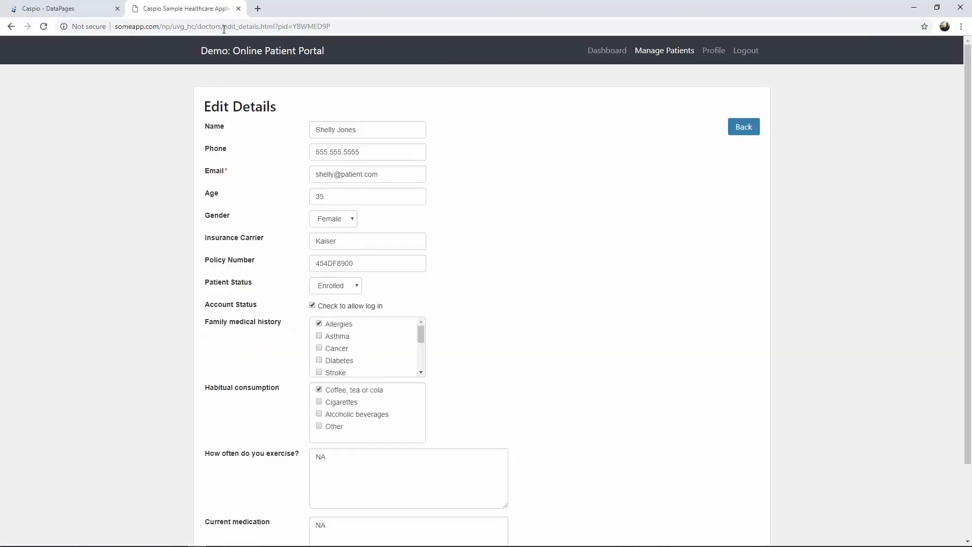
drag(294, 27, 352, 26)
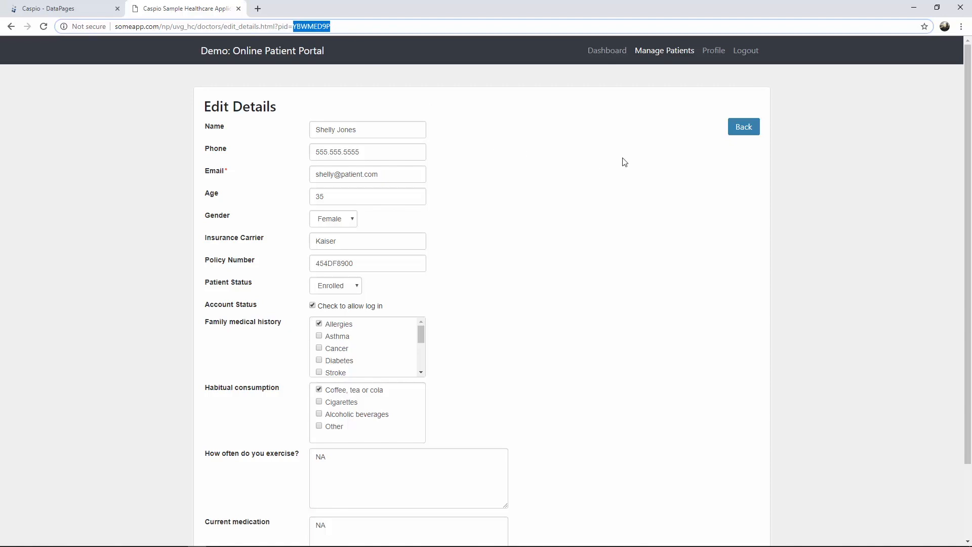
click(731, 130)
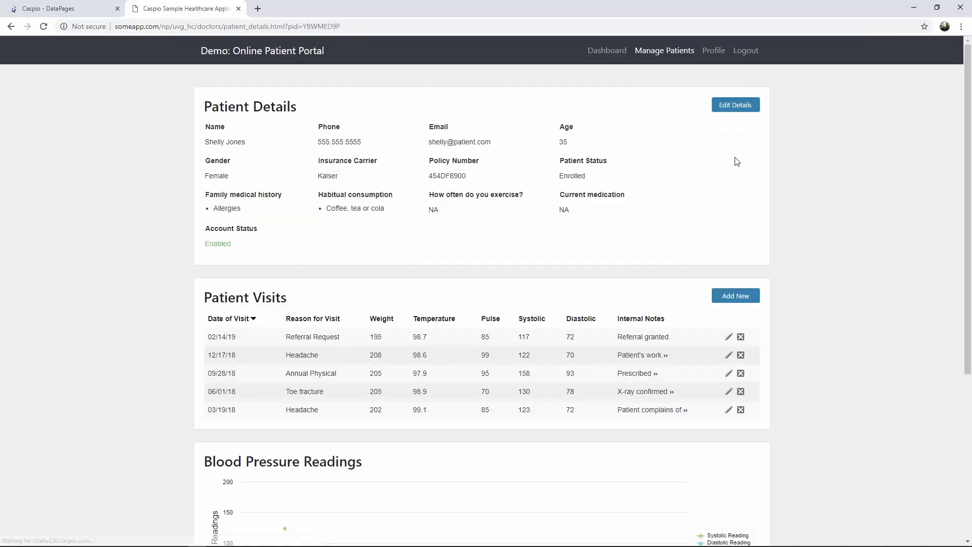
- Review the Patient Visits list and blood pressure chart, then return to the Caspio DataPages list
scroll(813, 197, down, 1)
scroll(813, 197, down, 2)
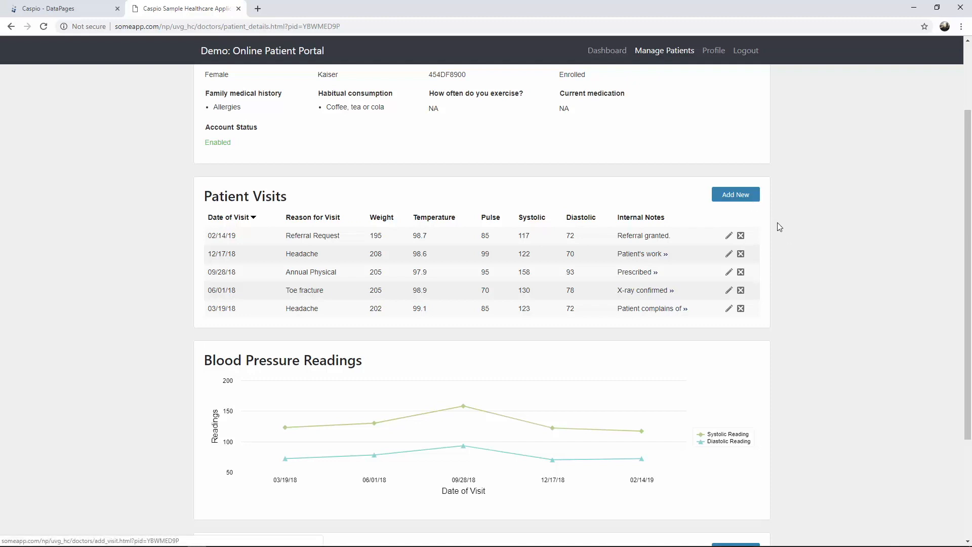
scroll(778, 227, up, 2)
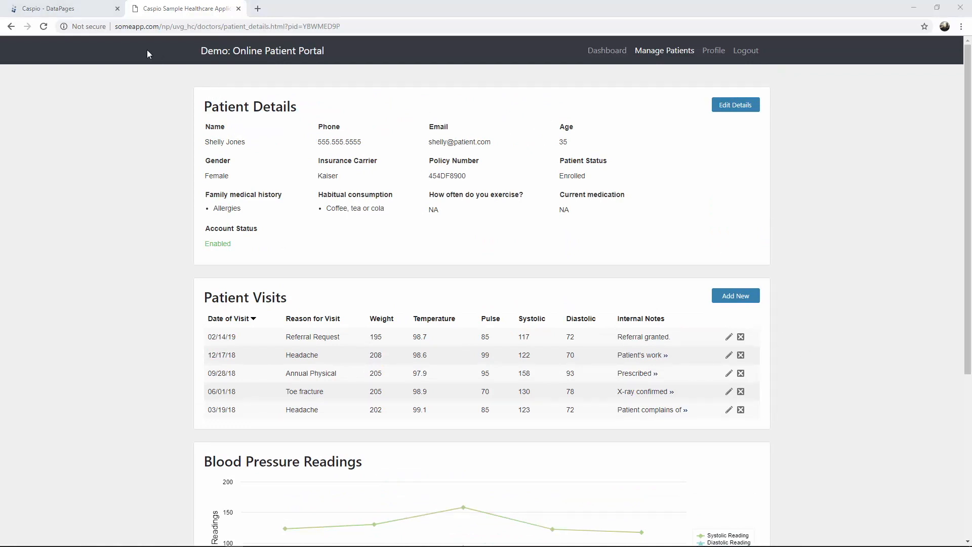
click(66, 8)
- Start a new Tabular report DataPage
click(200, 76)
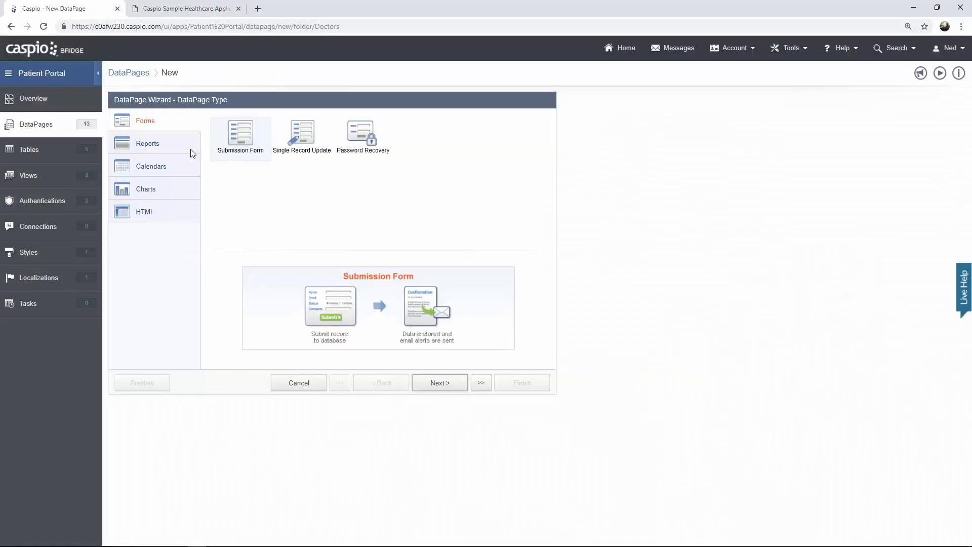
click(185, 146)
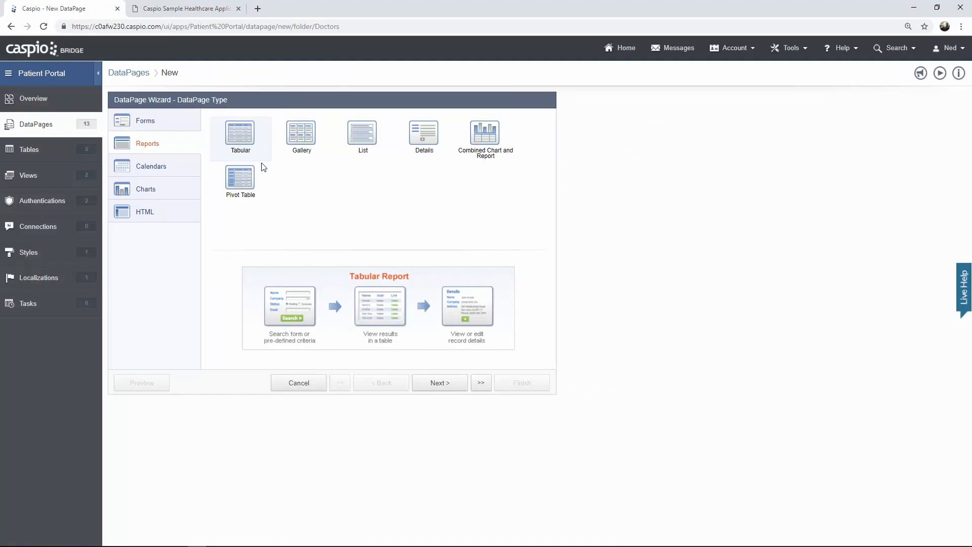
click(433, 383)
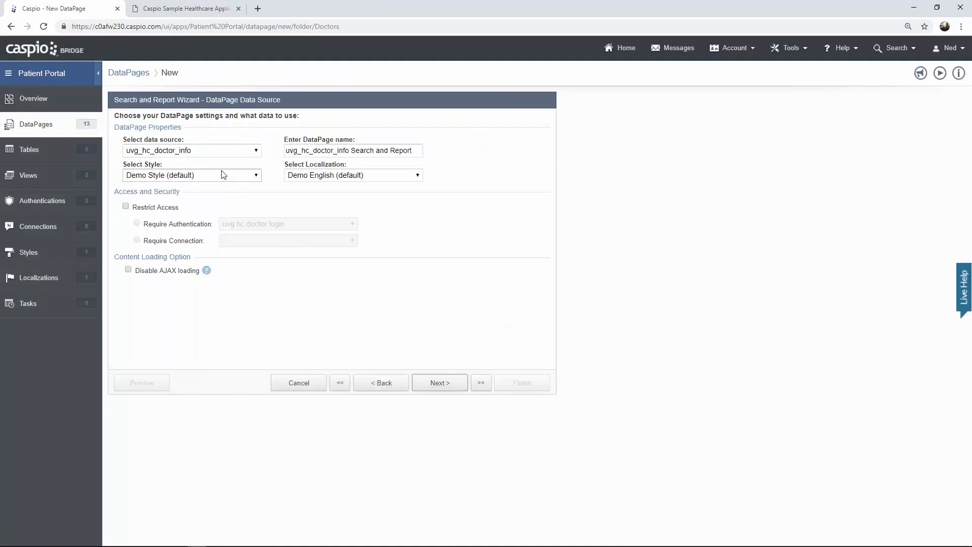
- Use uvg_hc_visit_info as the data source, name it View Patient Visits, apply Caspio Bootstrap, and restrict access to doctor login
click(205, 153)
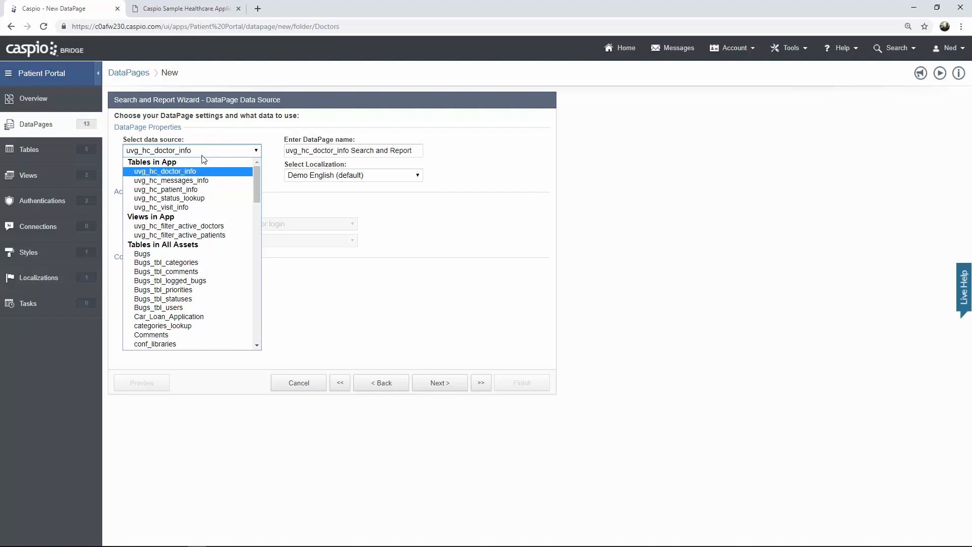
click(195, 207)
click(408, 150)
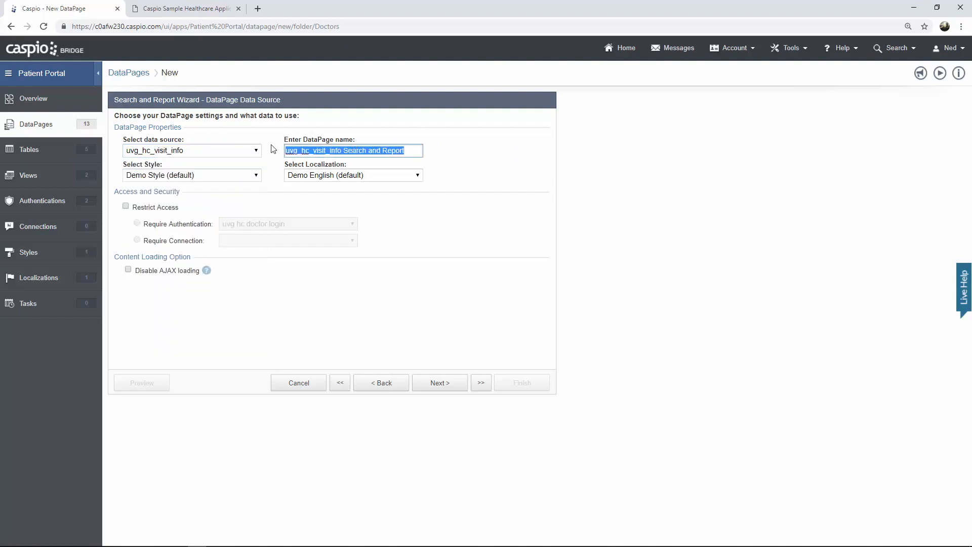
text(View Patient Visits)
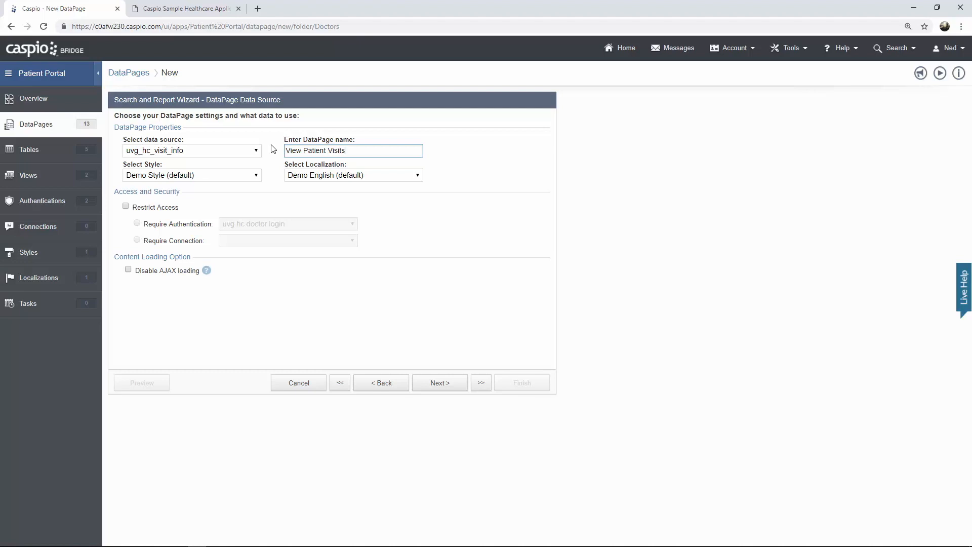
click(238, 176)
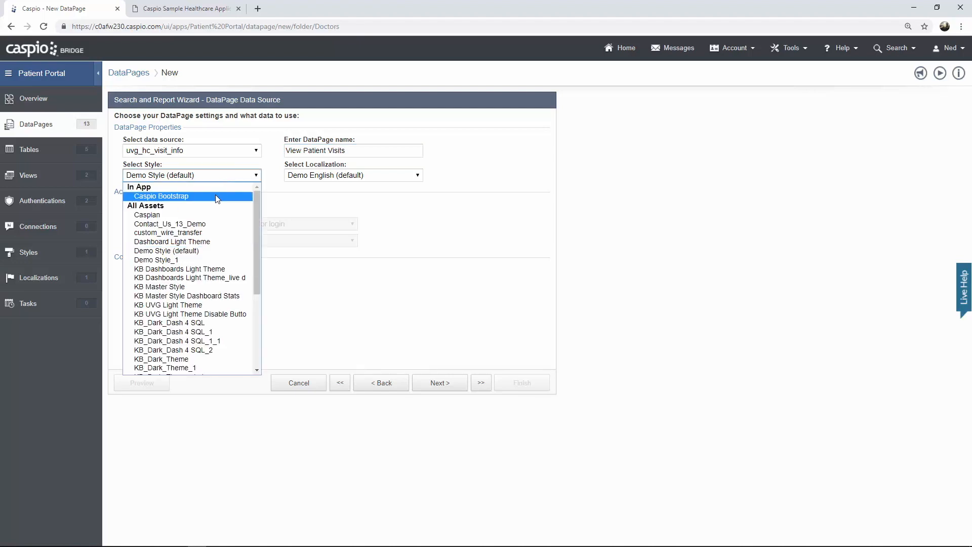
click(217, 197)
click(161, 208)
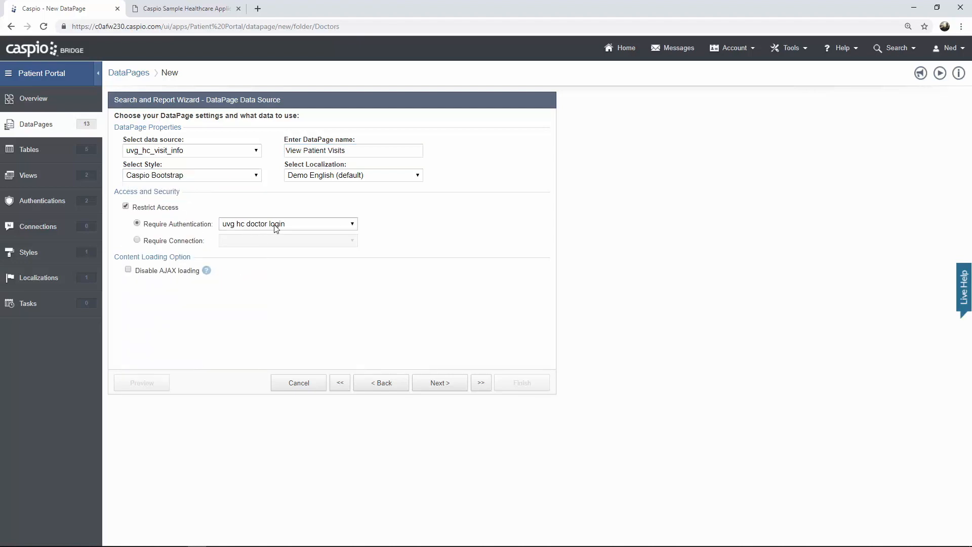
click(441, 388)
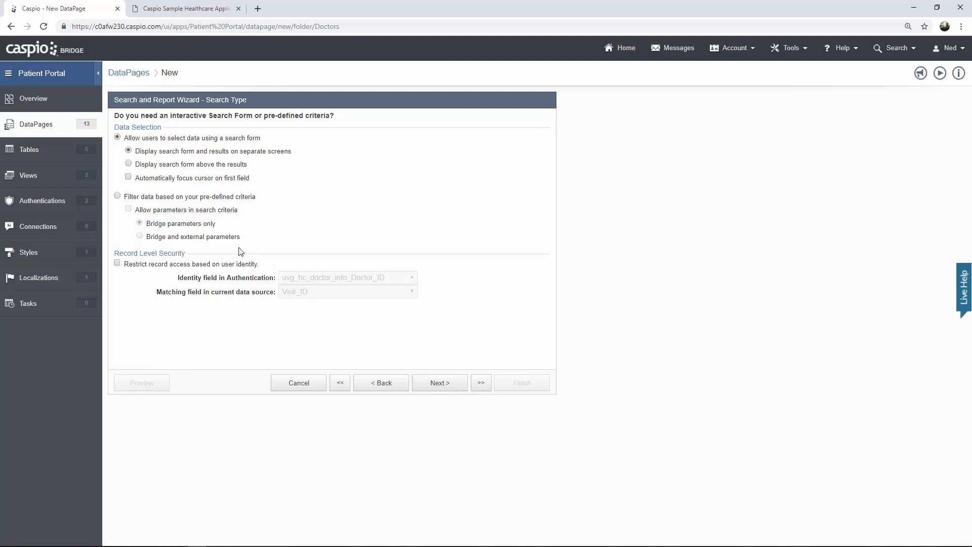
- Filter by pre-defined criteria with parameters allowed, using Patient_ID as the filter field
click(117, 196)
click(129, 209)
click(438, 383)
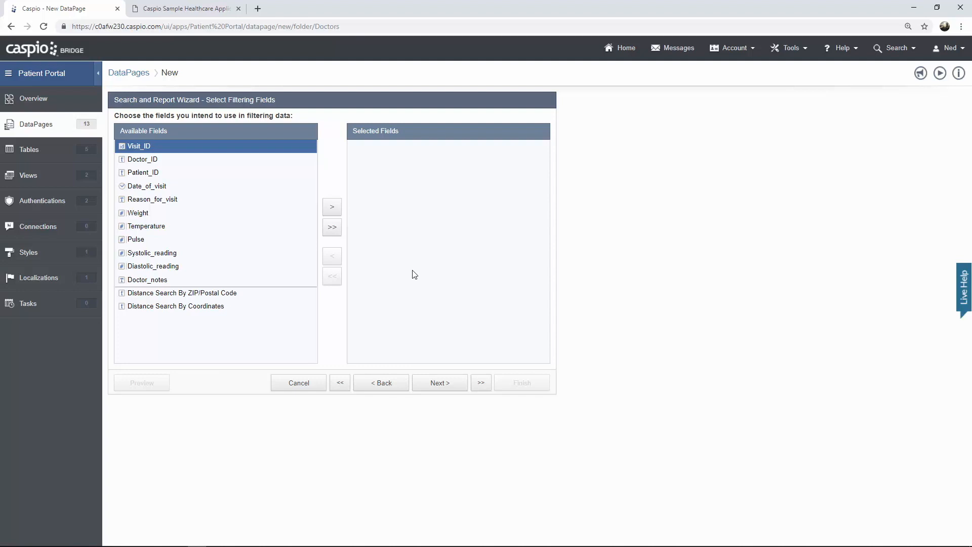
click(157, 172)
click(333, 207)
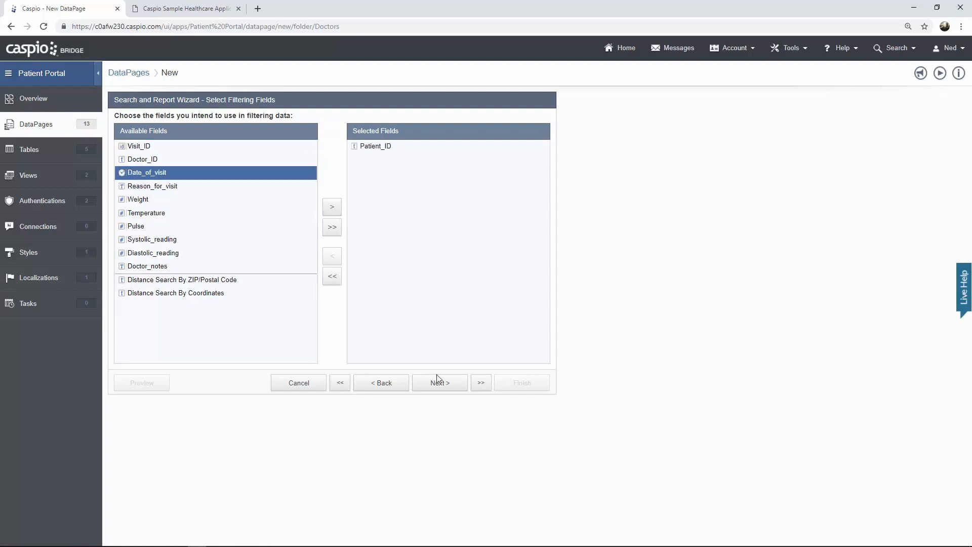
click(438, 382)
click(308, 152)
click(337, 179)
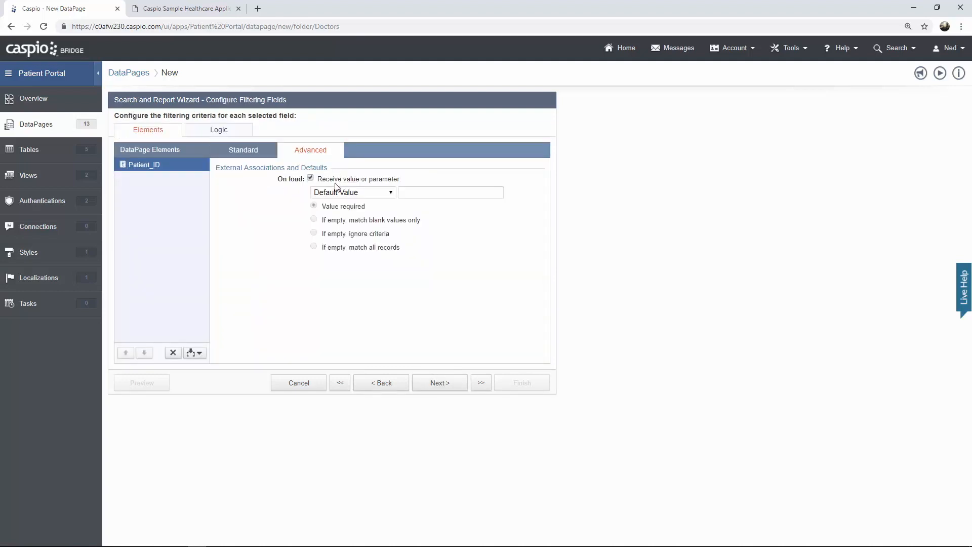
click(337, 192)
click(334, 221)
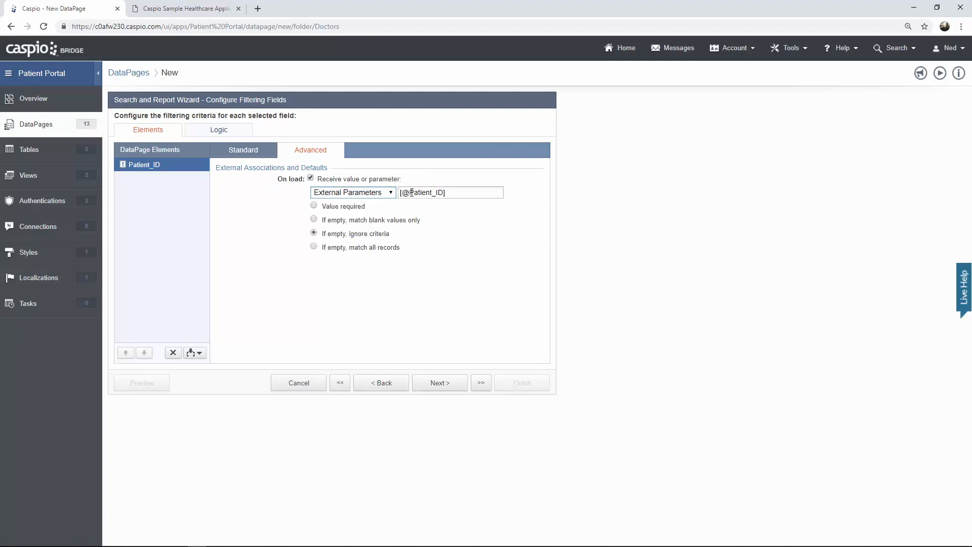
drag(408, 193, 441, 193)
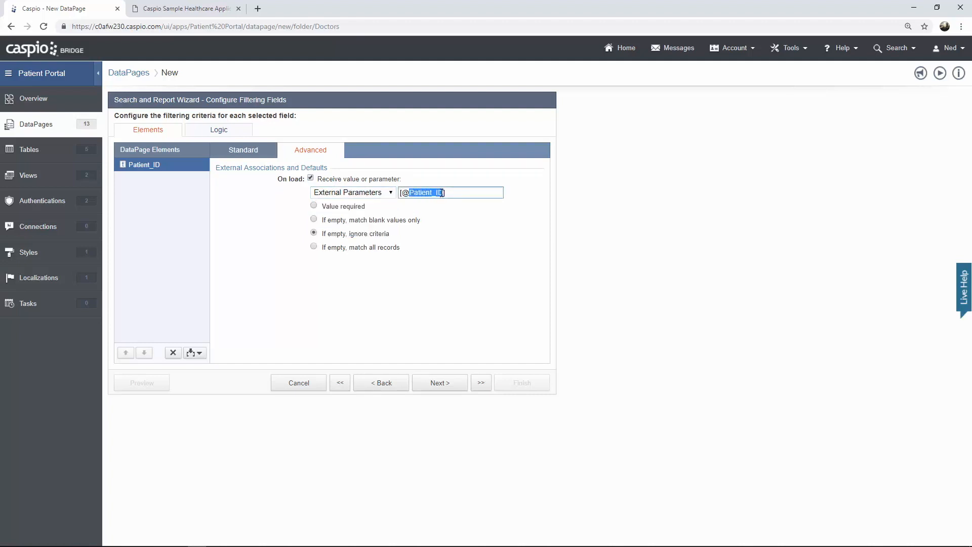
text(pid)
click(314, 206)
click(440, 383)
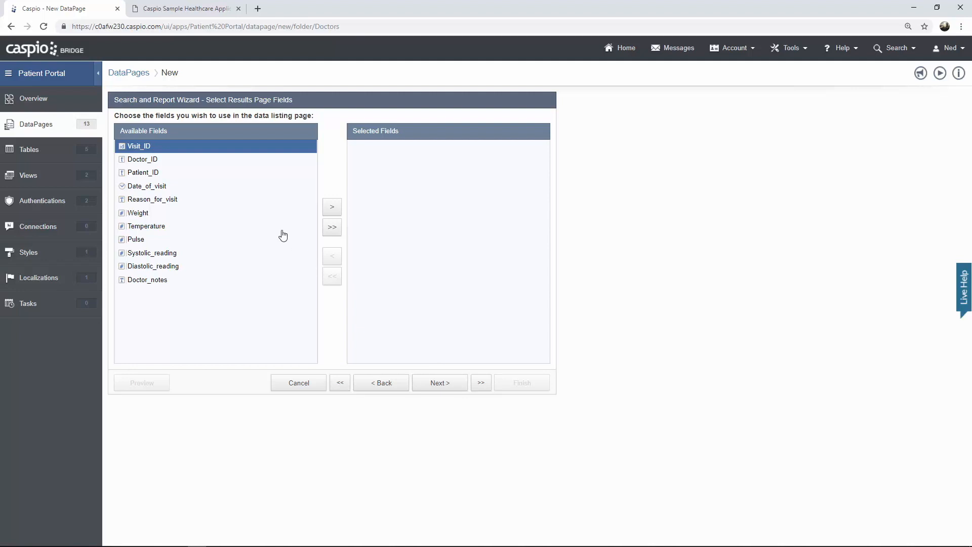
- Add Date_of_visit, Reason_for_visit, Weight, Temperature, Pulse, Systolic_reading and Diastolic_reading to the results
click(154, 186)
click(332, 208)
click(331, 208)
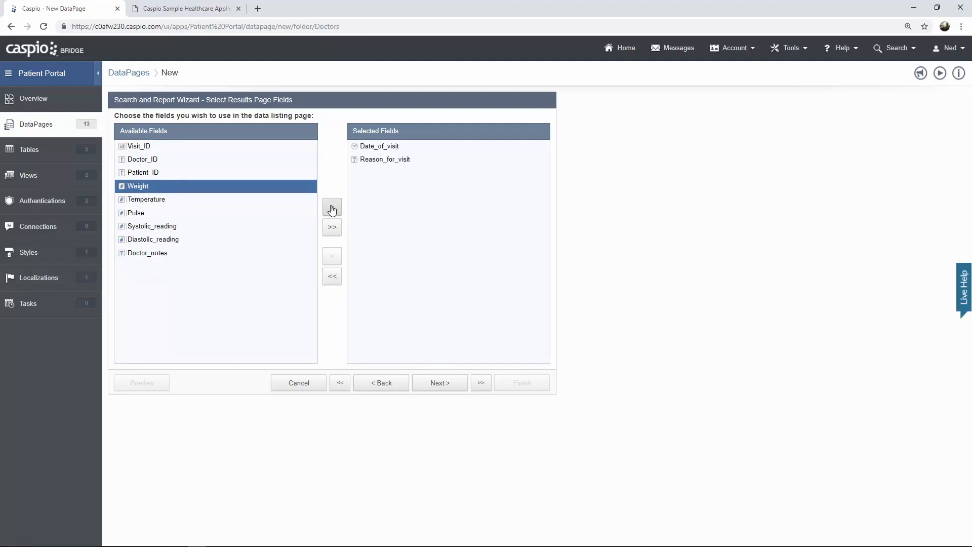
click(332, 209)
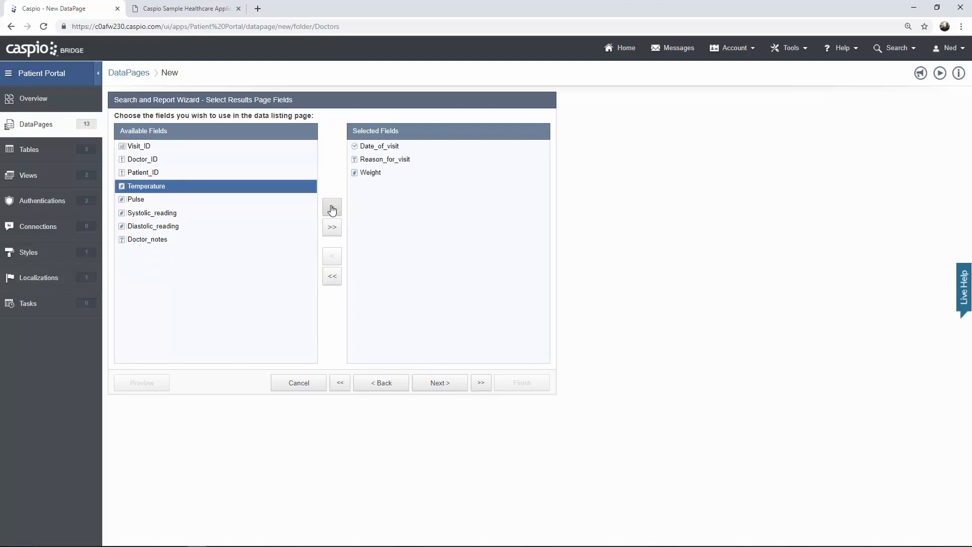
click(332, 209)
click(332, 209)
click(332, 209)
click(332, 208)
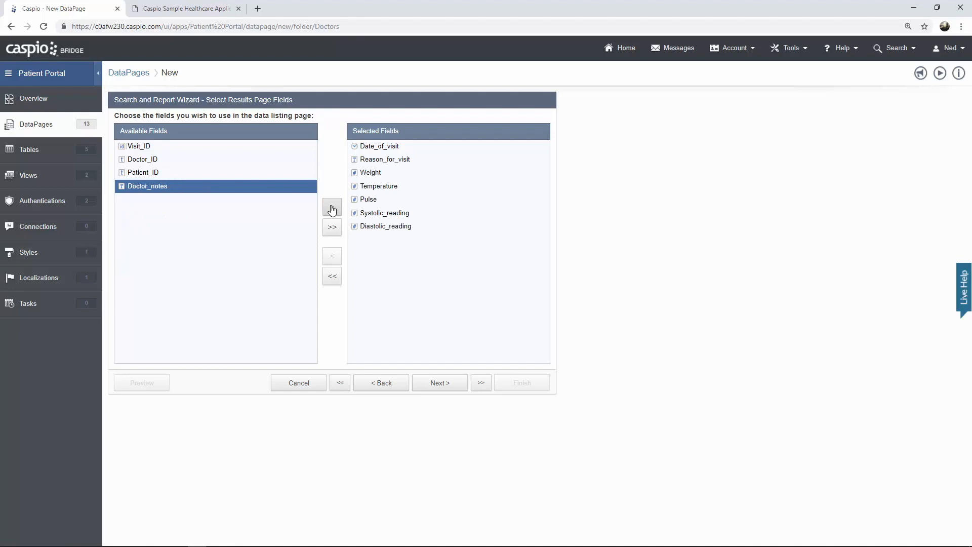
click(332, 209)
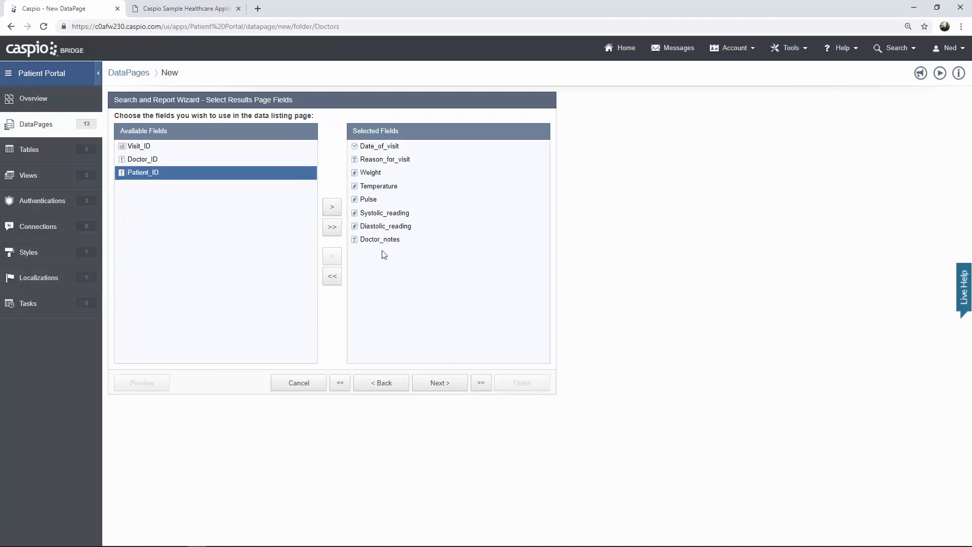
click(433, 383)
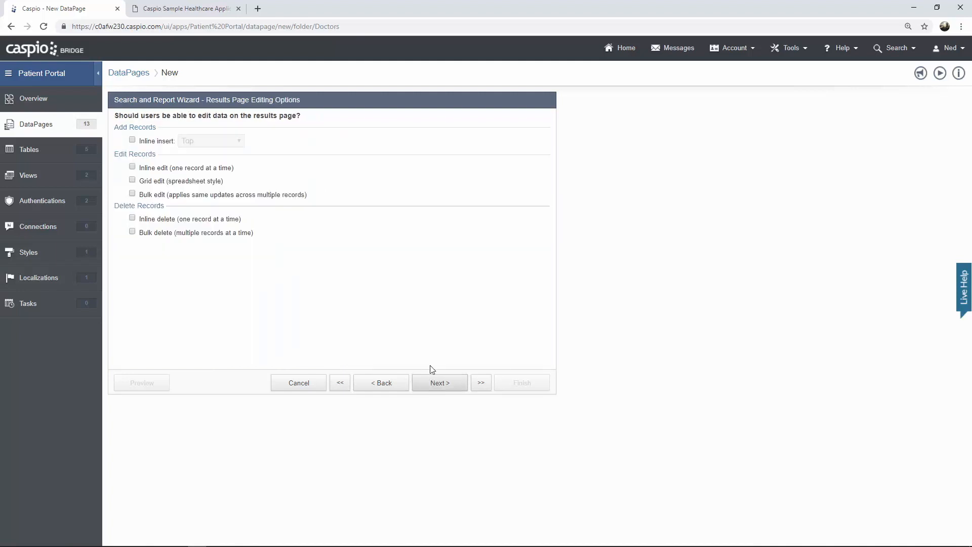
- Enable inline edit and inline delete, then switch to the live patient details page
click(133, 168)
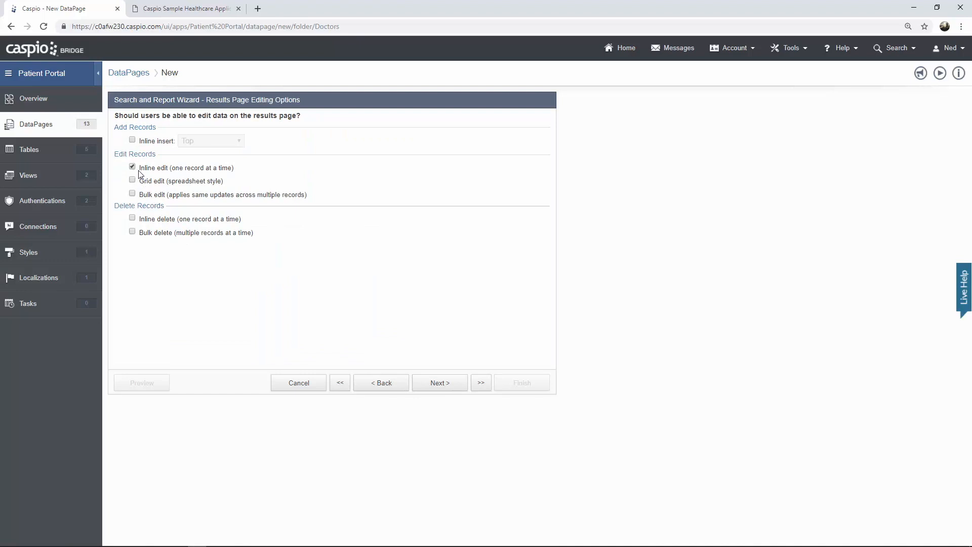
click(132, 218)
click(205, 12)
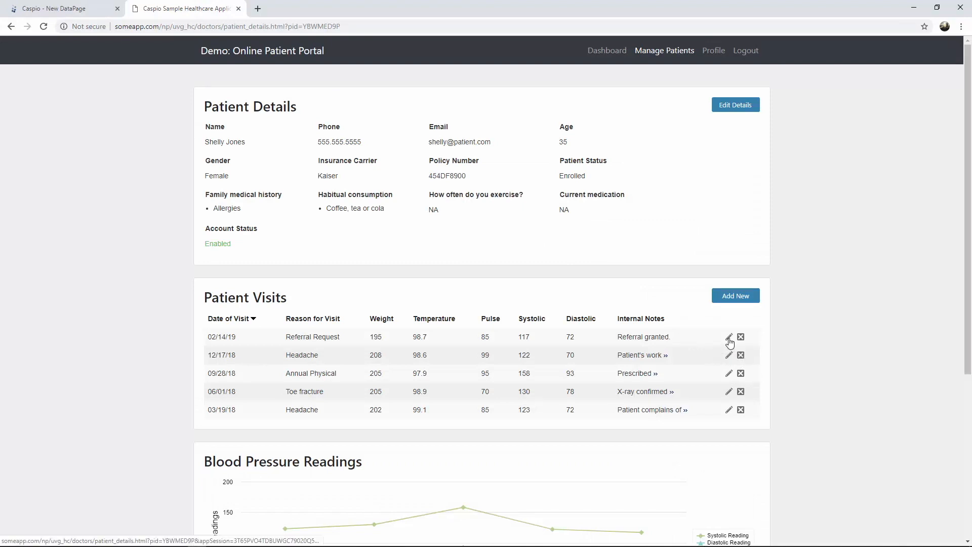
- Try inline editing the 02/14/19 visit, cancel it, and resume the wizard at results field configuration
click(728, 338)
click(737, 351)
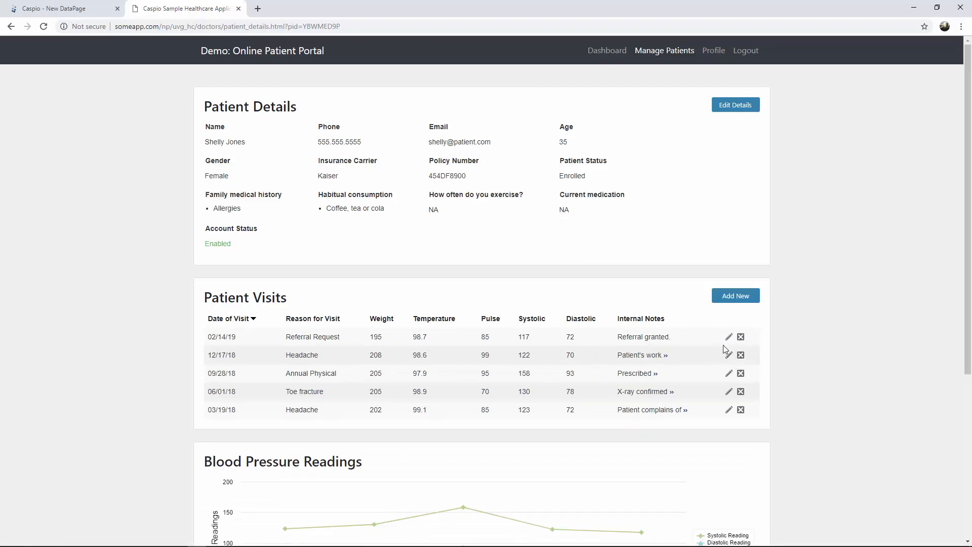
click(95, 15)
click(452, 386)
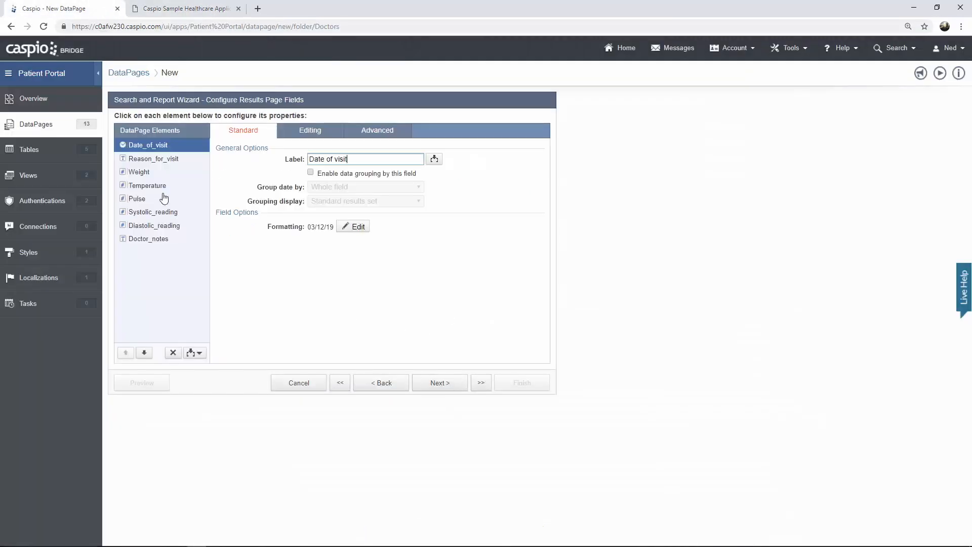
- Format Weight as a custom Number with 0 decimal places
click(139, 174)
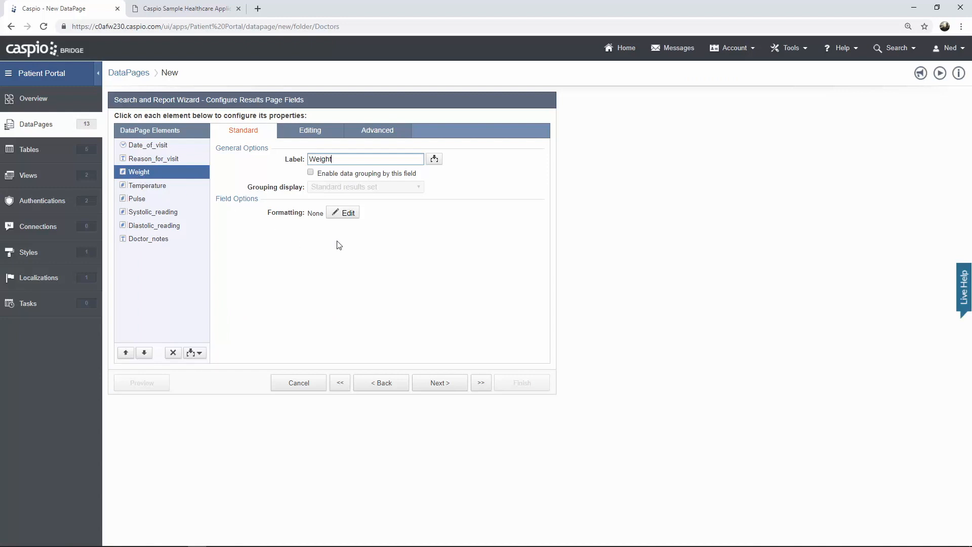
click(348, 215)
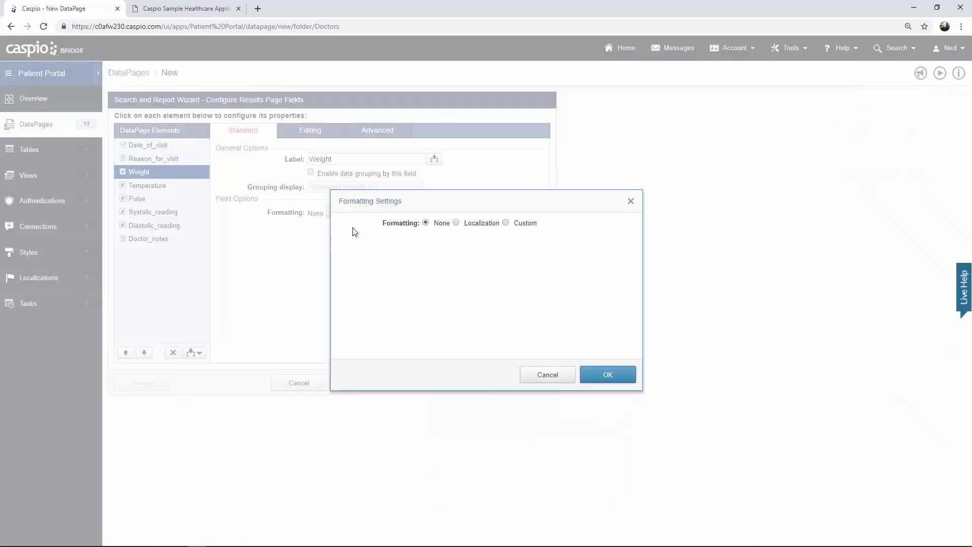
click(524, 224)
click(472, 255)
click(462, 273)
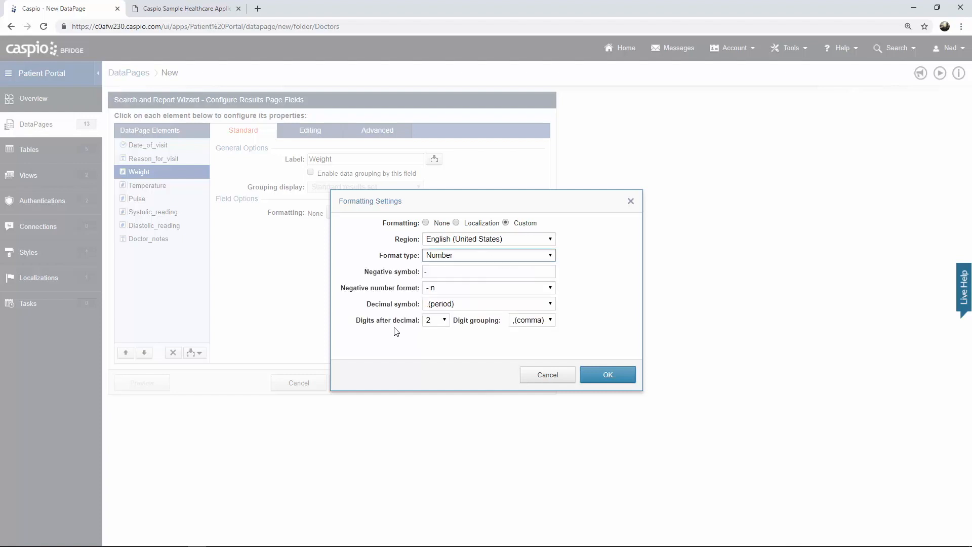
click(434, 320)
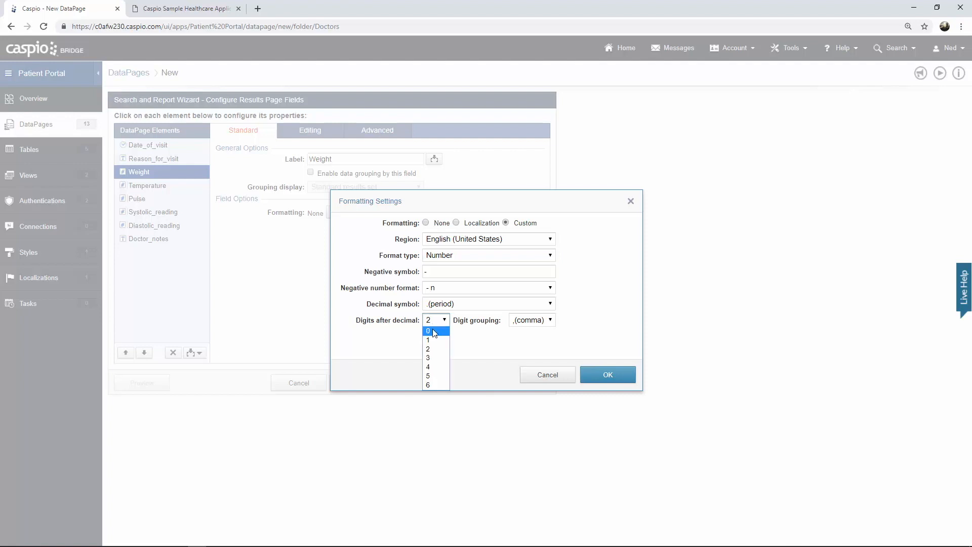
click(433, 328)
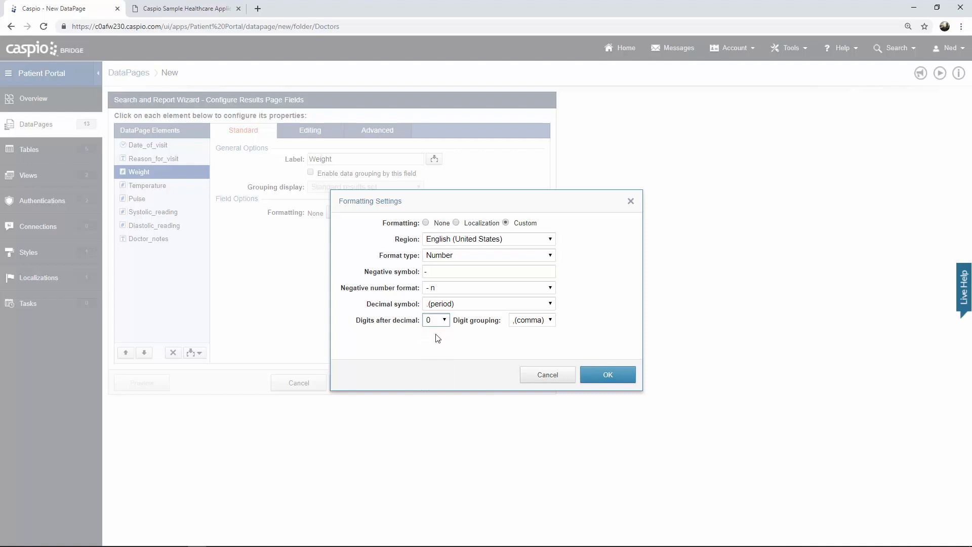
click(600, 373)
- Format Temperature as a custom Number with 1 decimal place
click(151, 188)
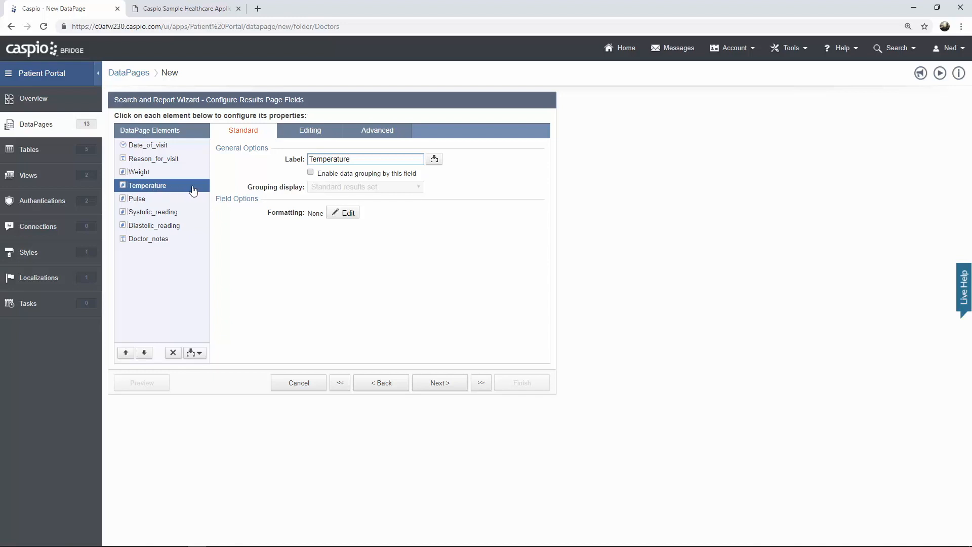
click(342, 213)
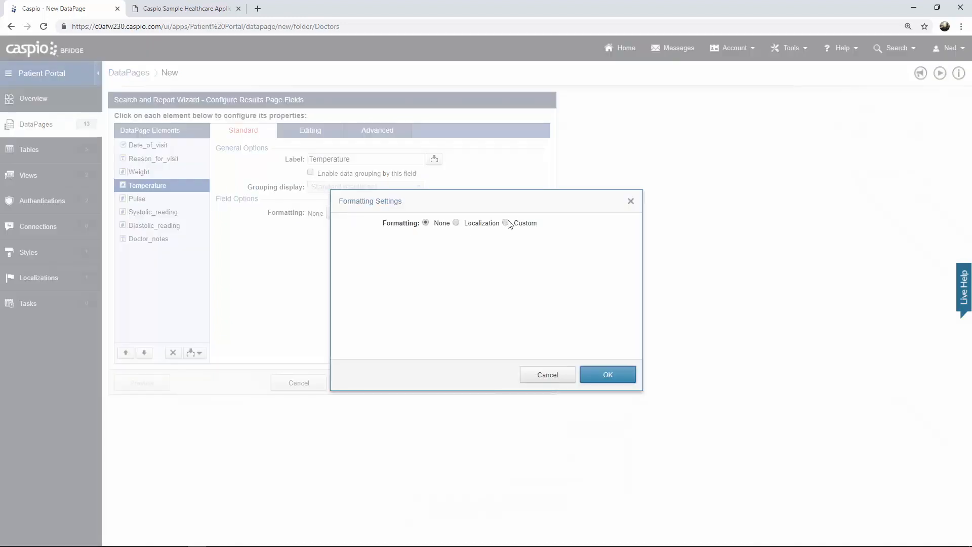
click(521, 224)
click(507, 255)
click(446, 273)
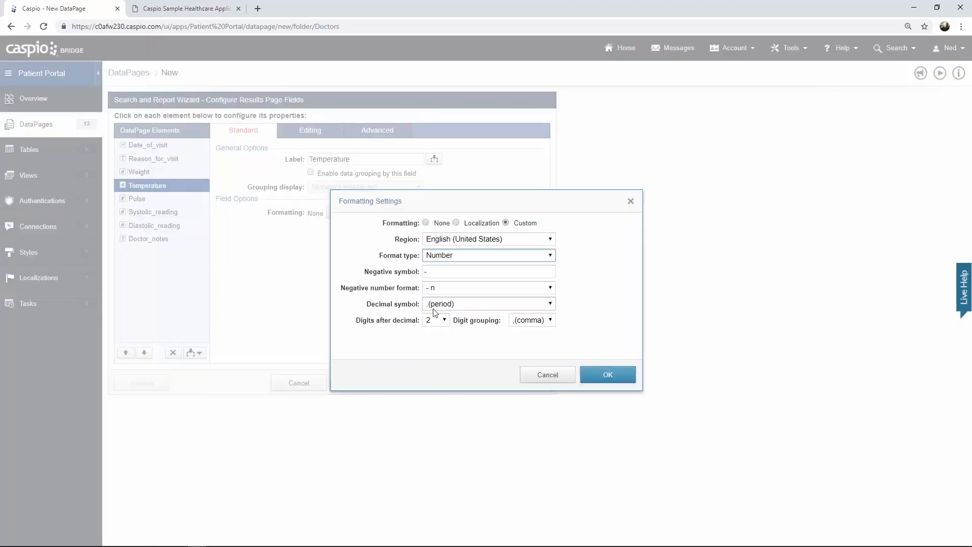
click(434, 320)
click(431, 340)
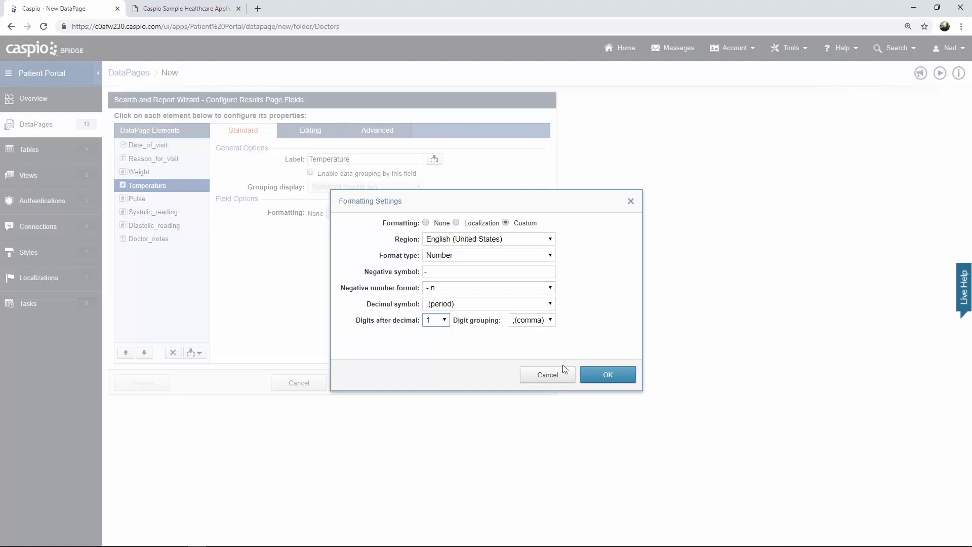
click(591, 370)
- Format Pulse as a custom Number with 0 decimal places
click(147, 200)
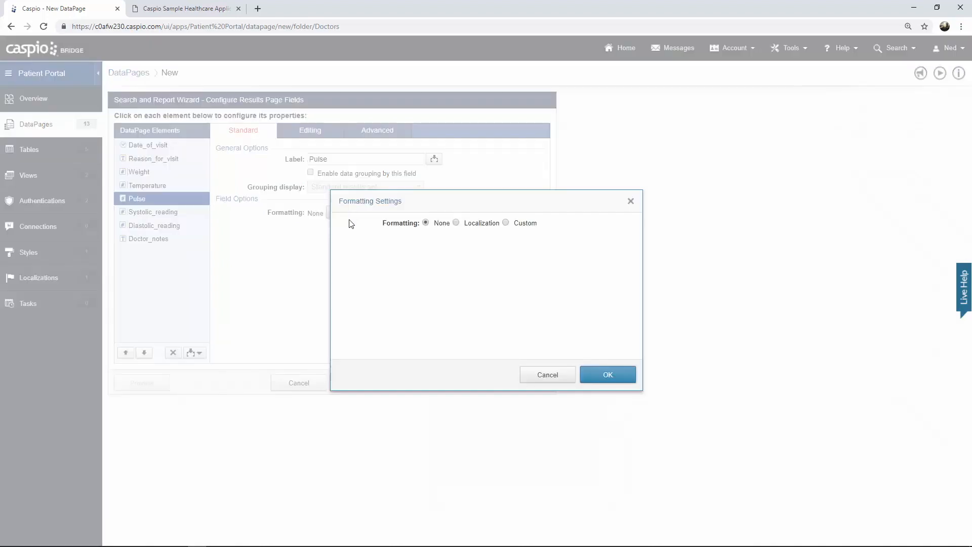
click(346, 213)
click(520, 225)
click(456, 258)
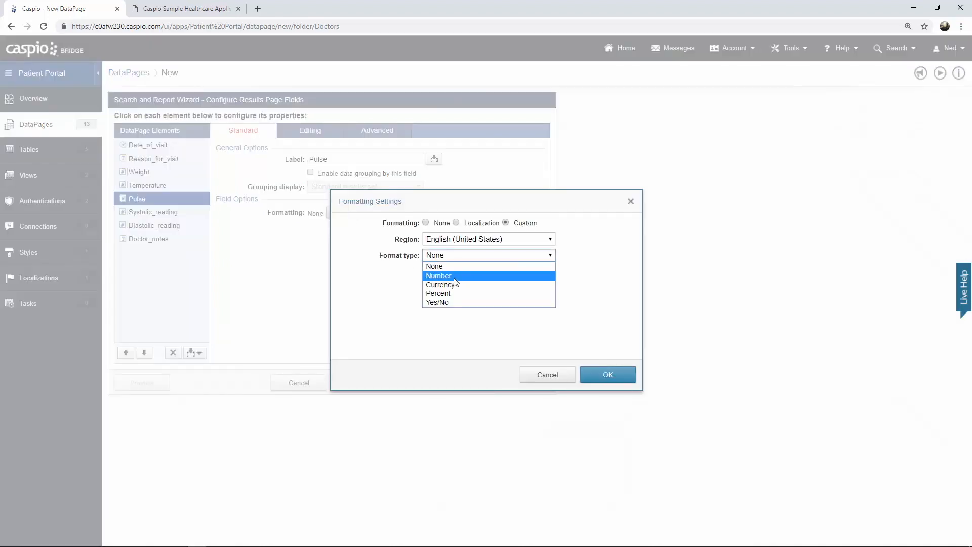
click(446, 275)
click(443, 317)
click(439, 332)
click(607, 375)
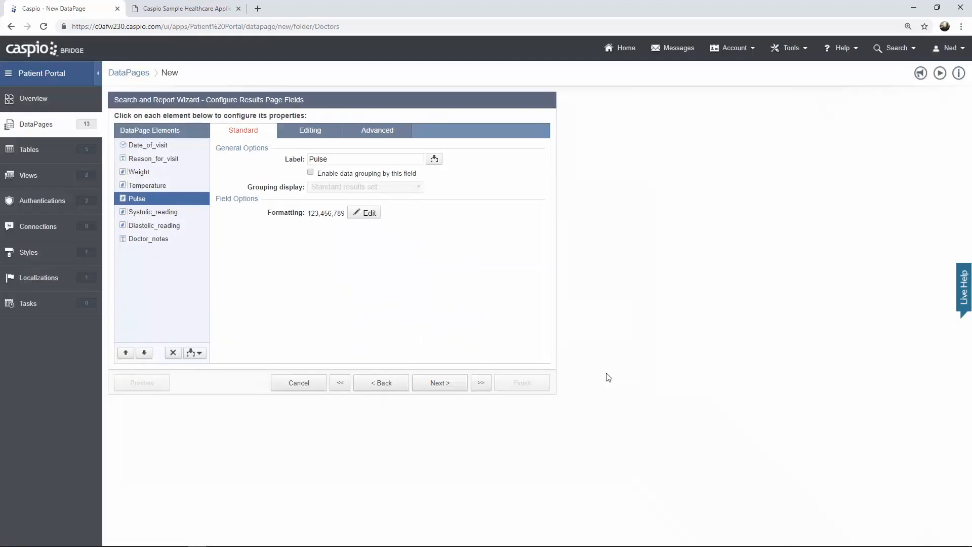
- Format Systolic_reading as a custom Number with 0 decimal places
click(162, 210)
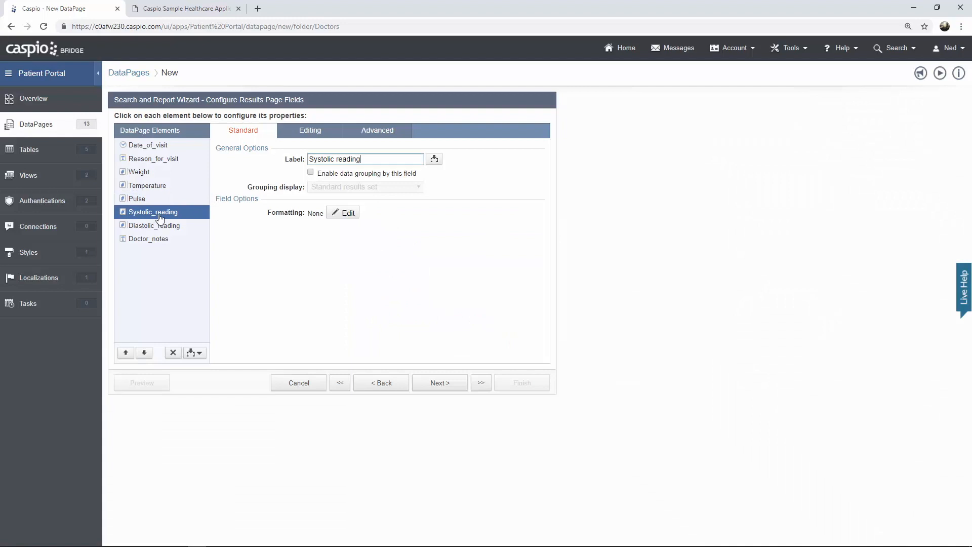
click(341, 213)
click(522, 225)
click(478, 257)
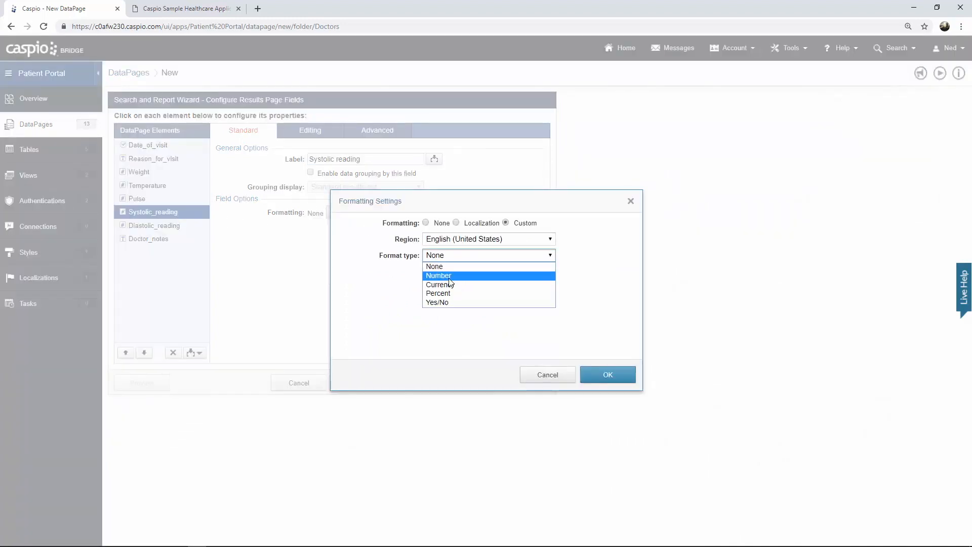
click(446, 276)
click(443, 321)
click(439, 331)
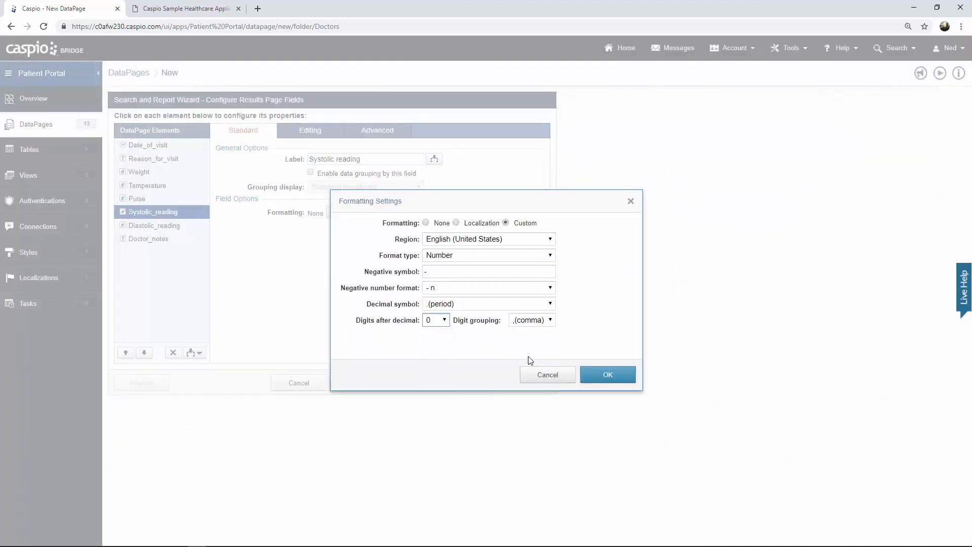
click(597, 378)
- Format Diastolic_reading as a custom Number with 0 decimal places
click(163, 225)
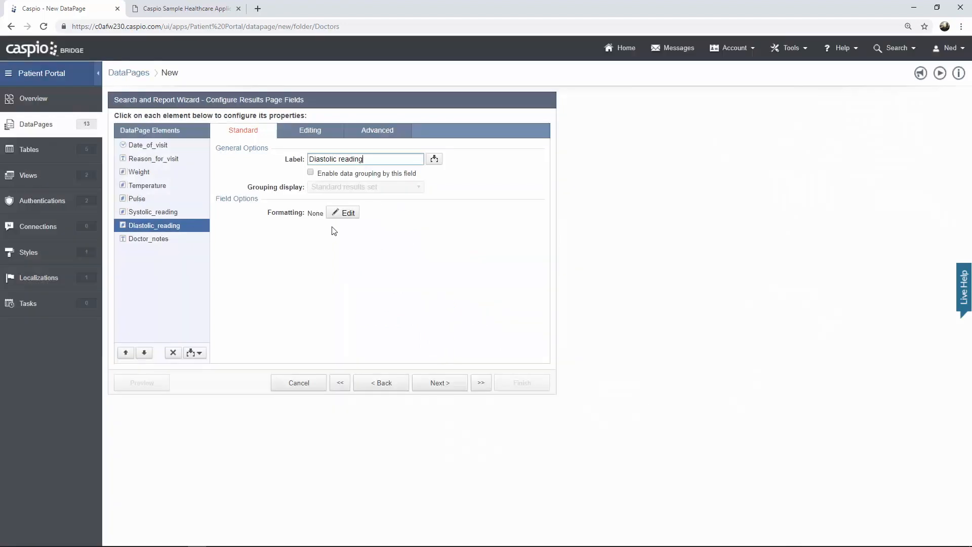
click(341, 213)
click(523, 224)
click(495, 257)
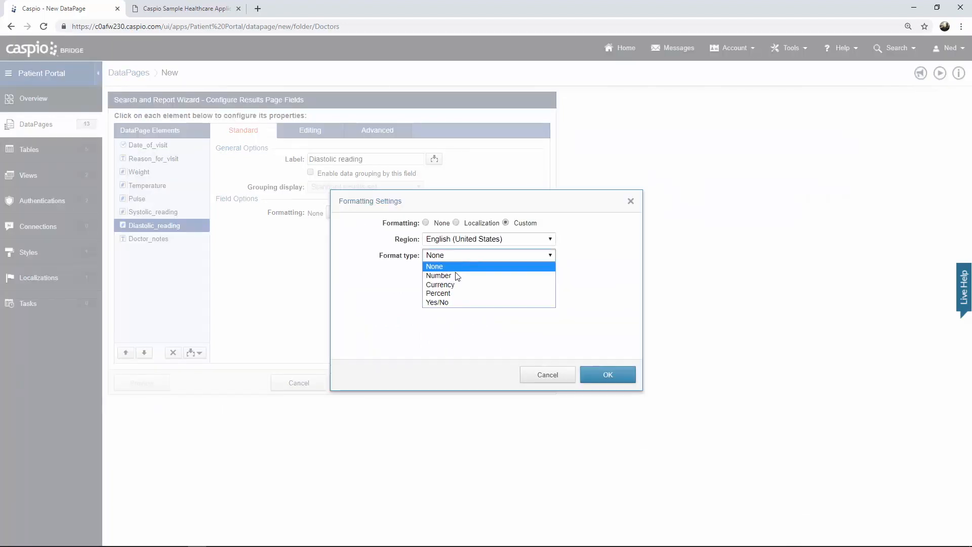
click(450, 276)
click(444, 320)
click(440, 332)
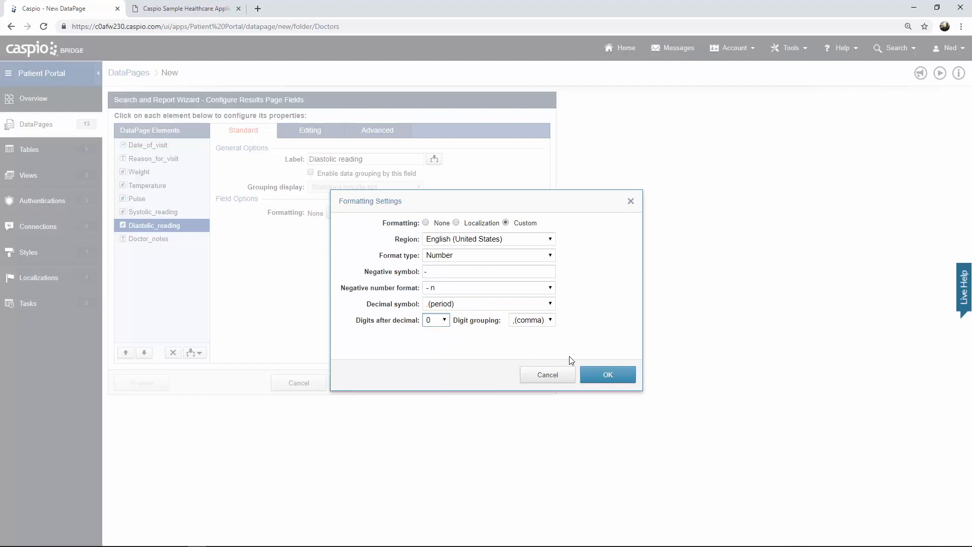
click(607, 377)
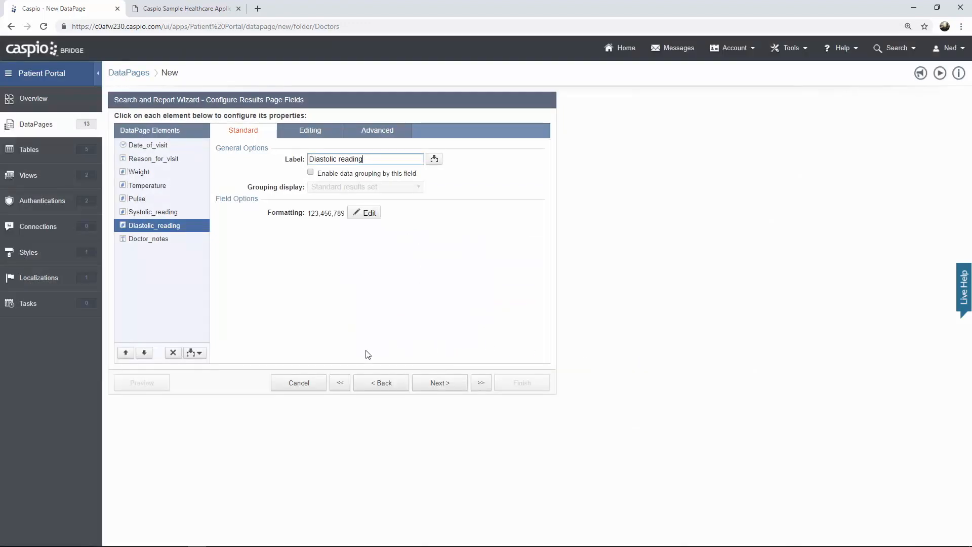
click(194, 353)
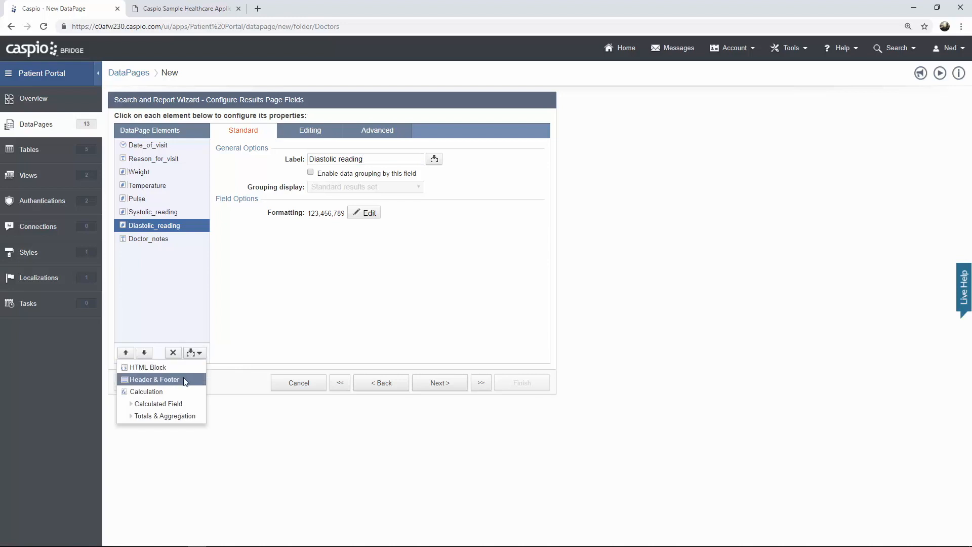
click(183, 378)
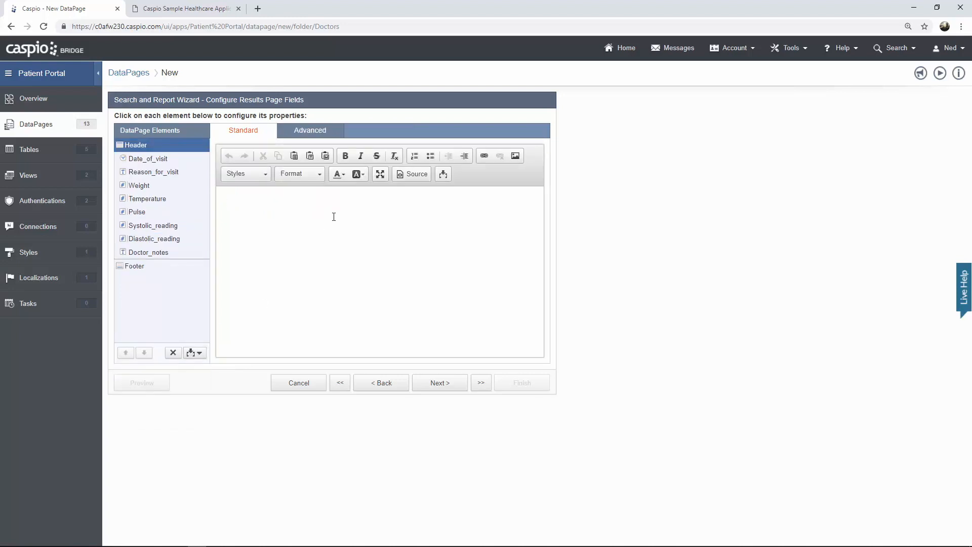
text(Add New Visit)
drag(273, 203, 229, 204)
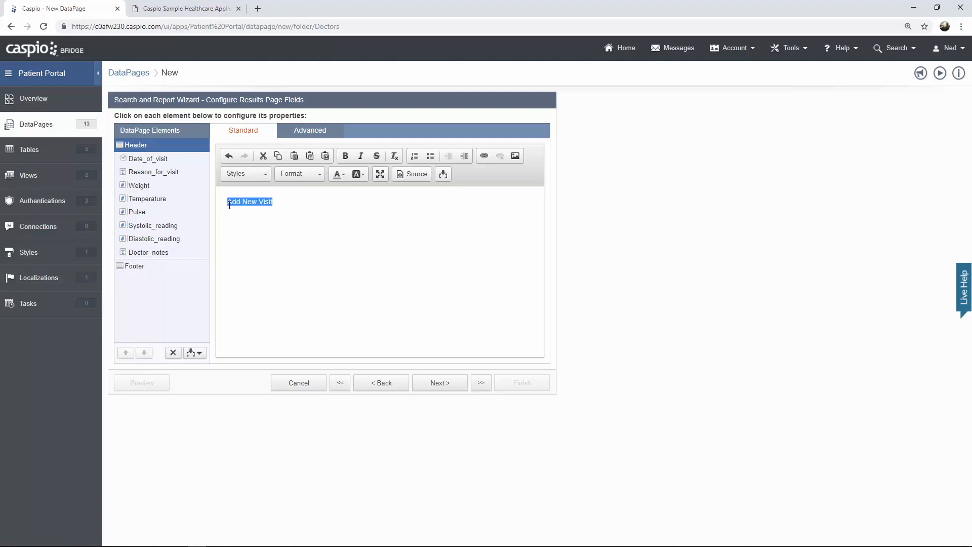
click(485, 160)
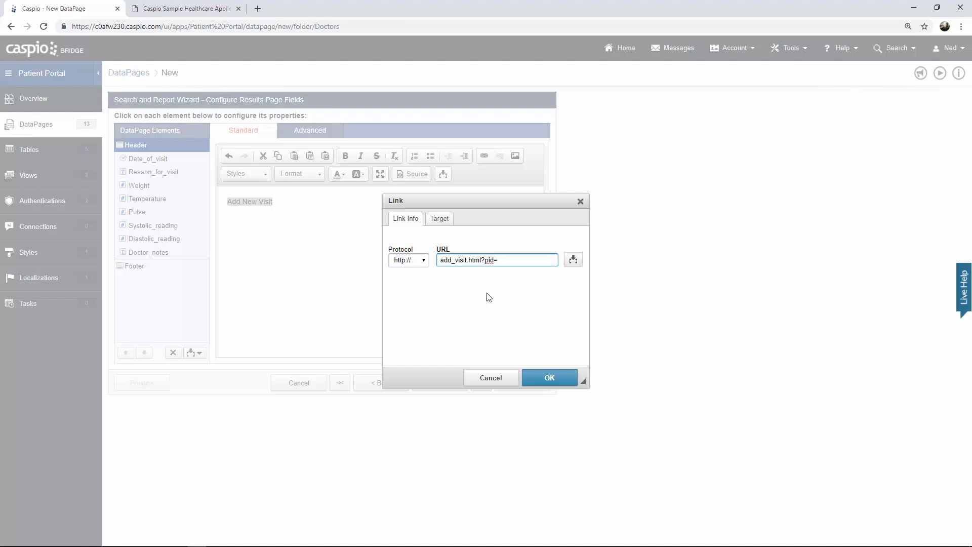
click(574, 260)
click(568, 280)
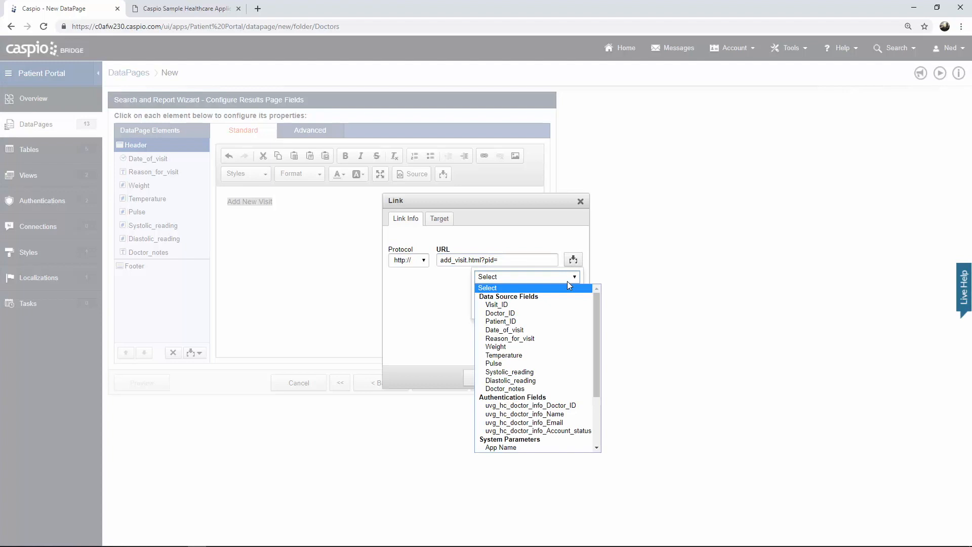
click(506, 321)
click(527, 309)
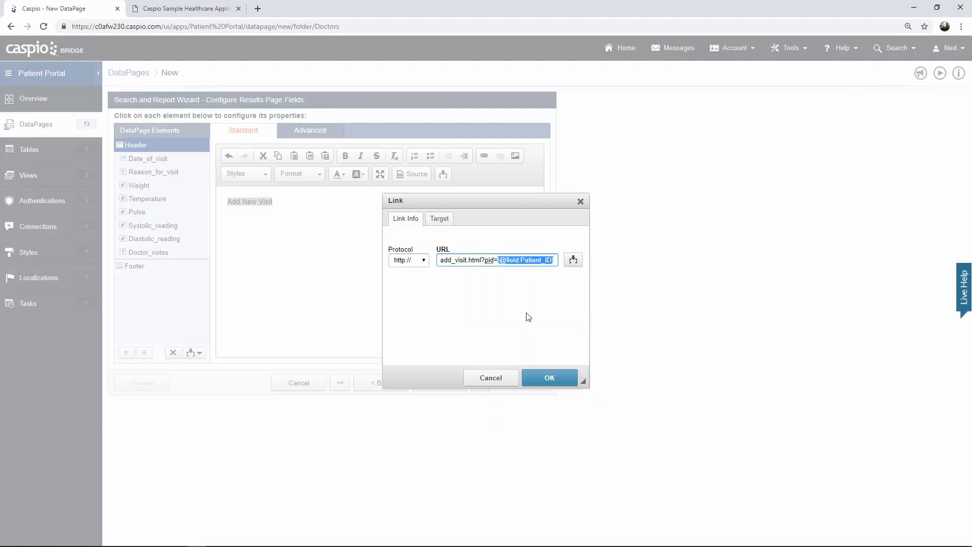
click(548, 376)
click(467, 242)
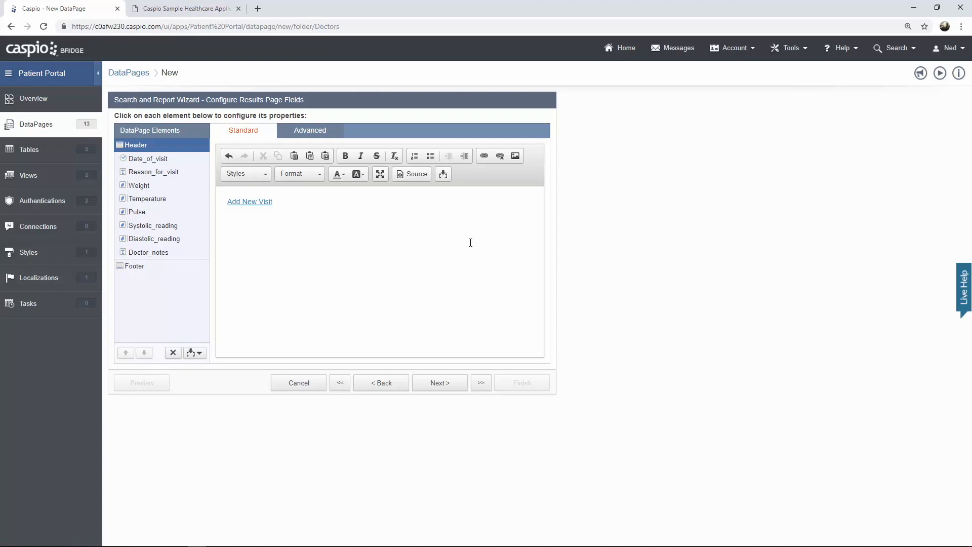
- Choose No Details Page and finish the View Patient Visits DataPage
click(450, 382)
click(450, 383)
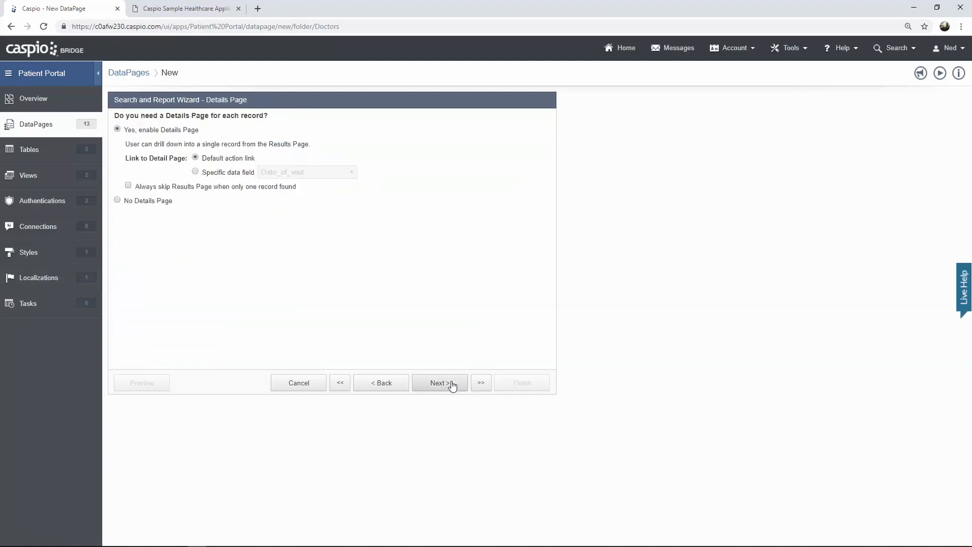
click(156, 203)
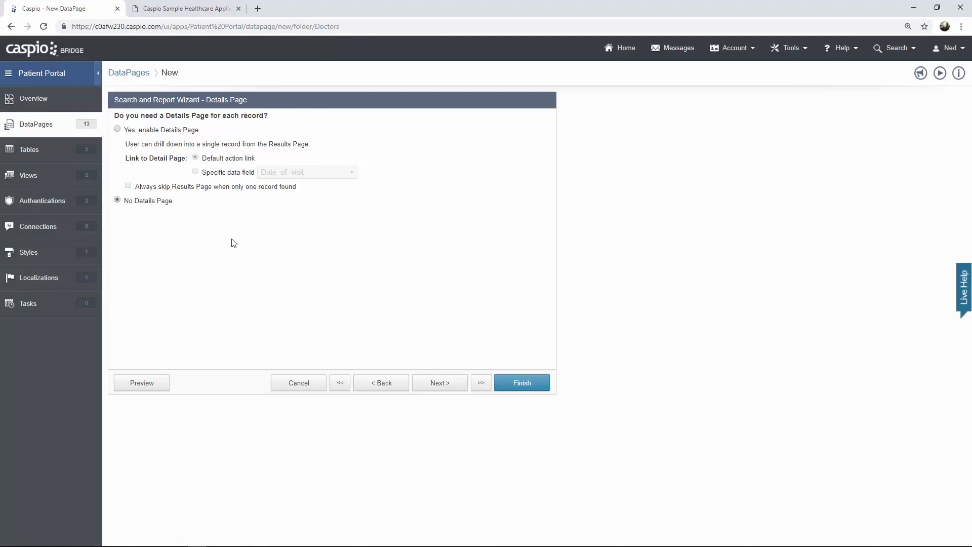
click(520, 384)
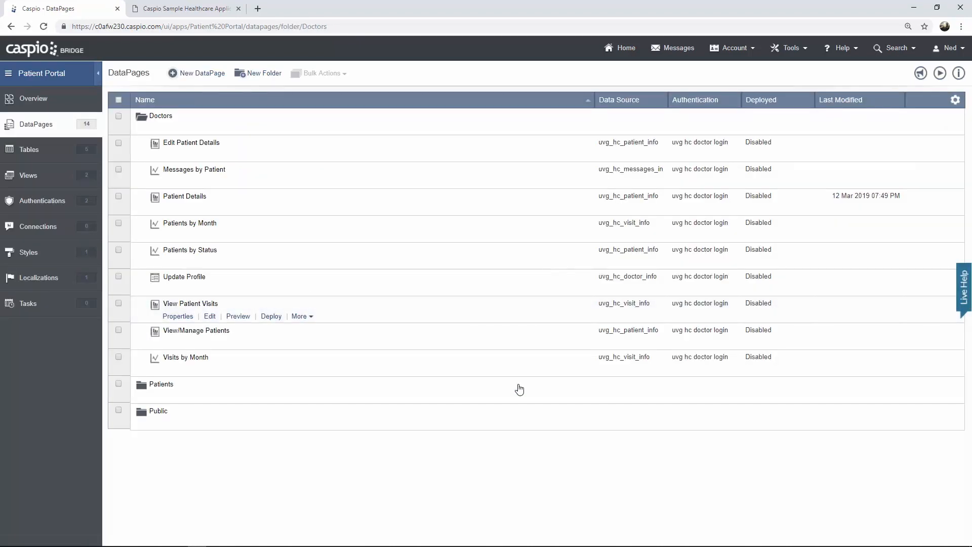
- In the portal, check the patient's pid, open the empty Add New visit form, and return to Caspio
click(193, 10)
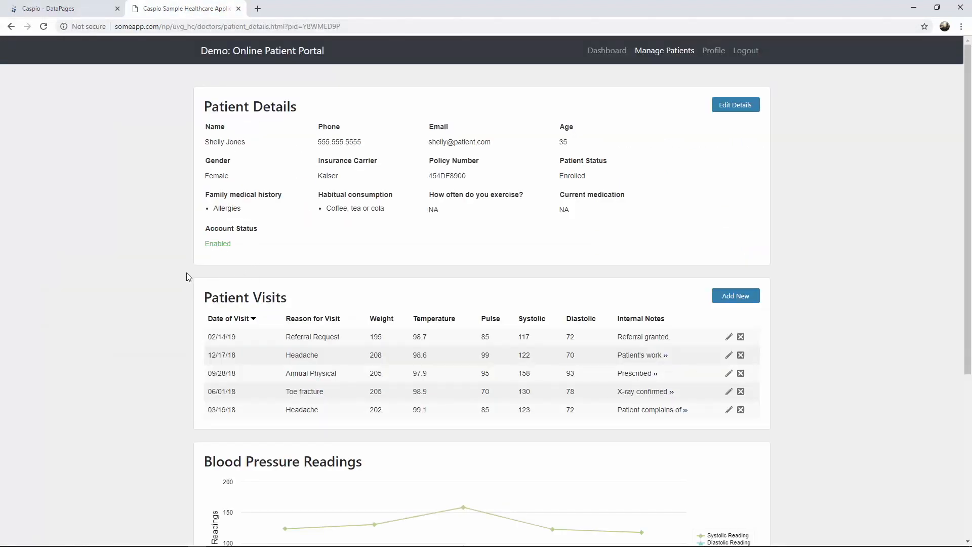
drag(305, 26, 367, 26)
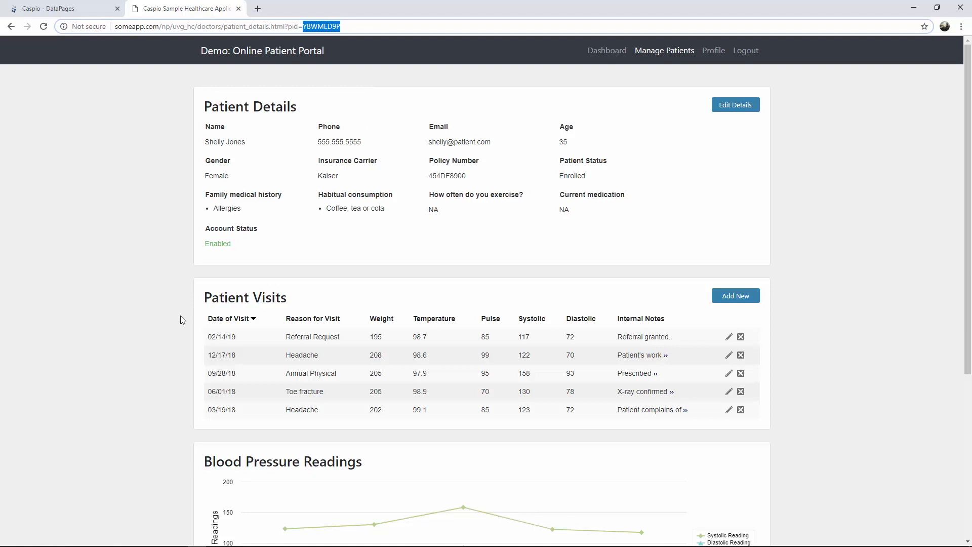
click(734, 301)
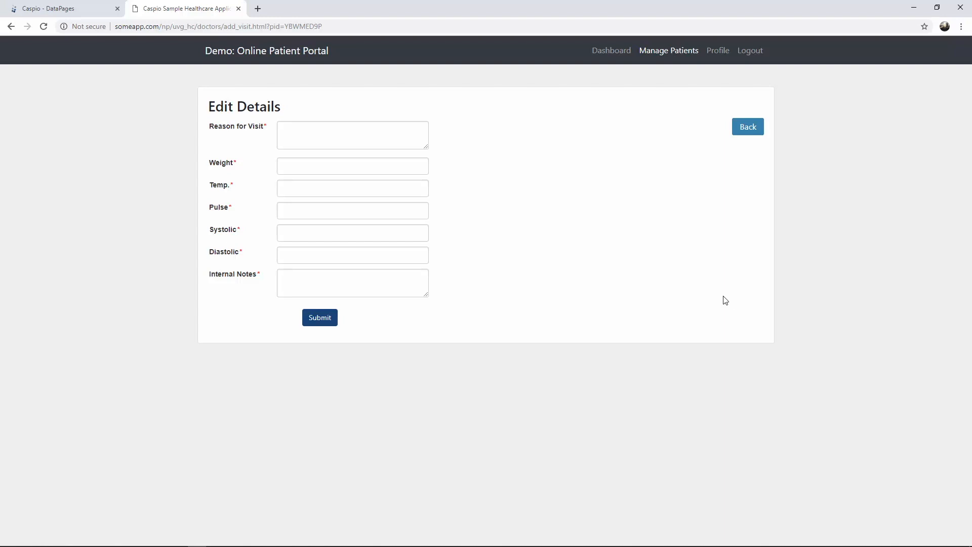
click(91, 10)
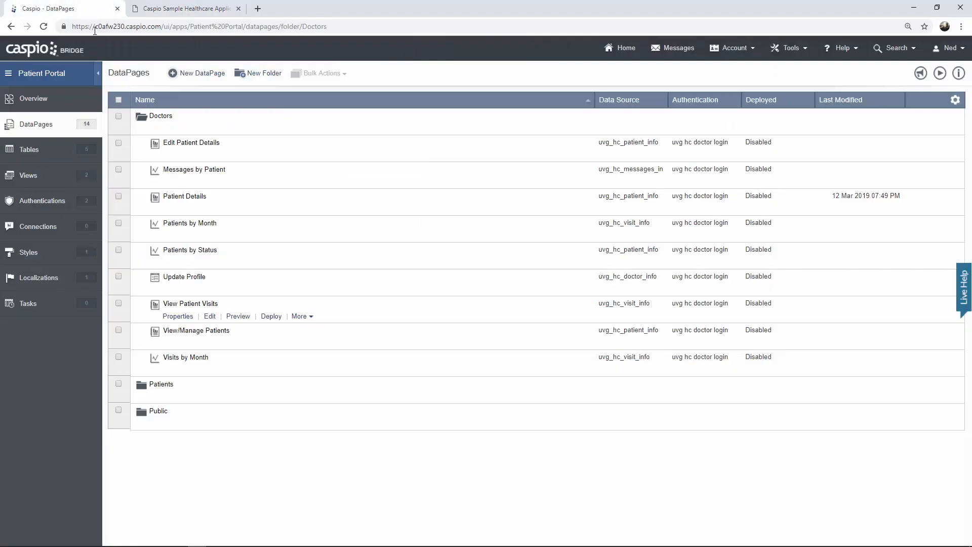
- Start a new DataPage on uvg_hc_visit_info named Add New Visit
click(210, 75)
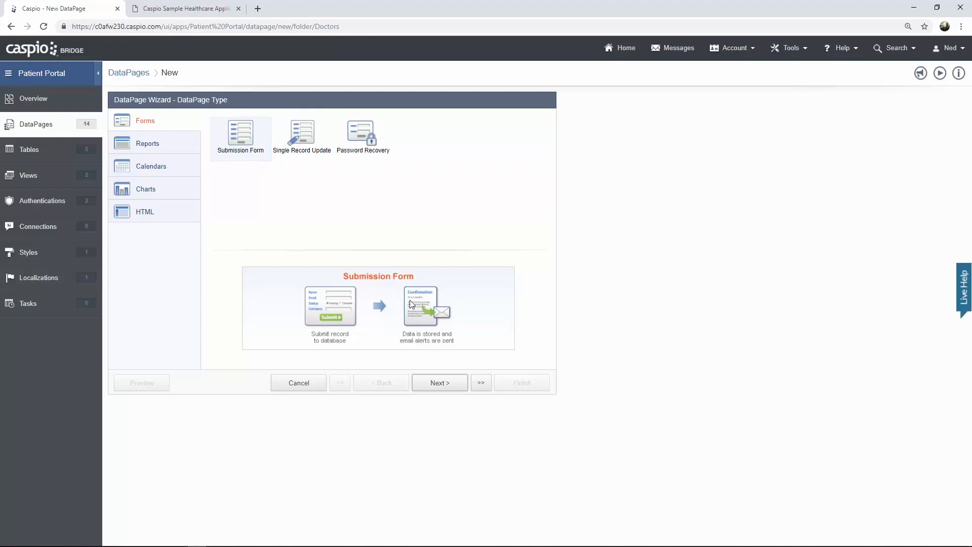
click(434, 383)
click(214, 151)
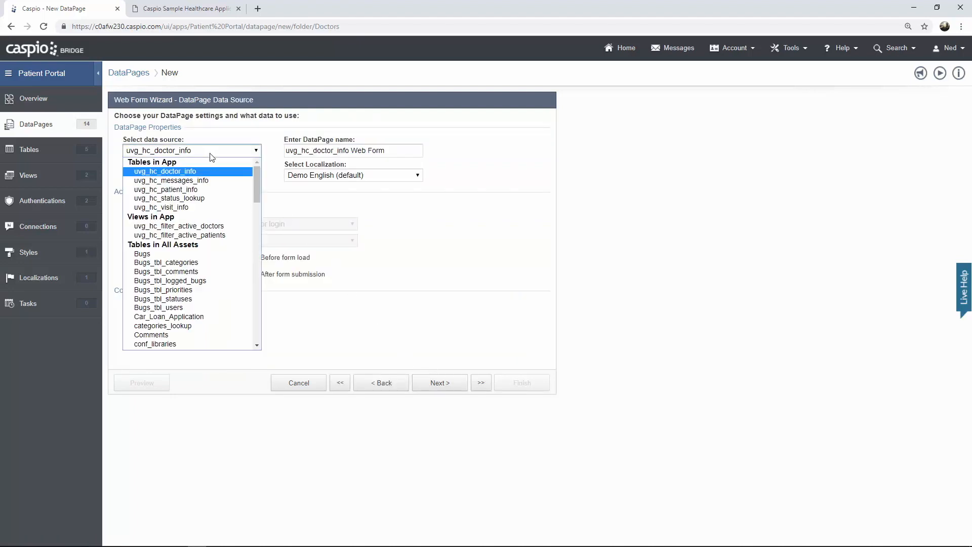
click(203, 207)
key(Tab)
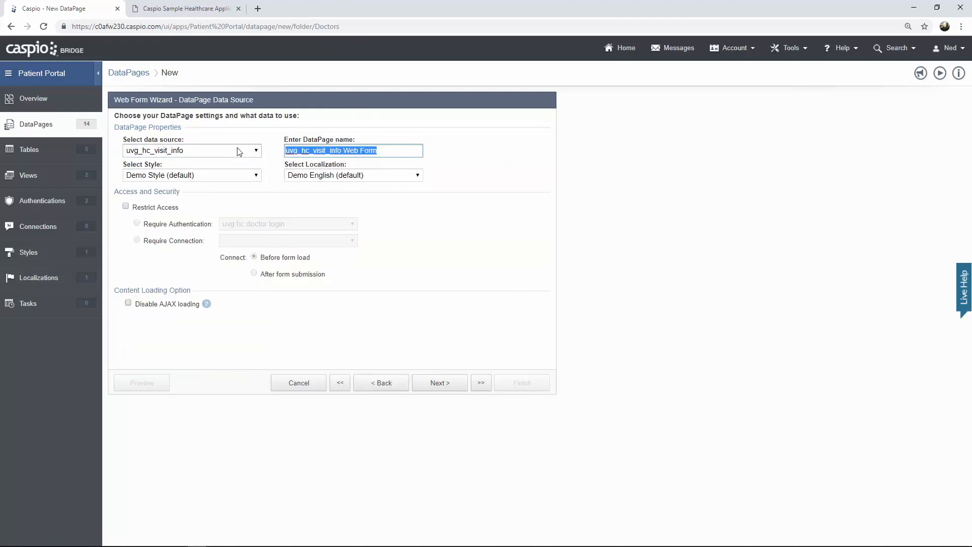
text(Add New Visit)
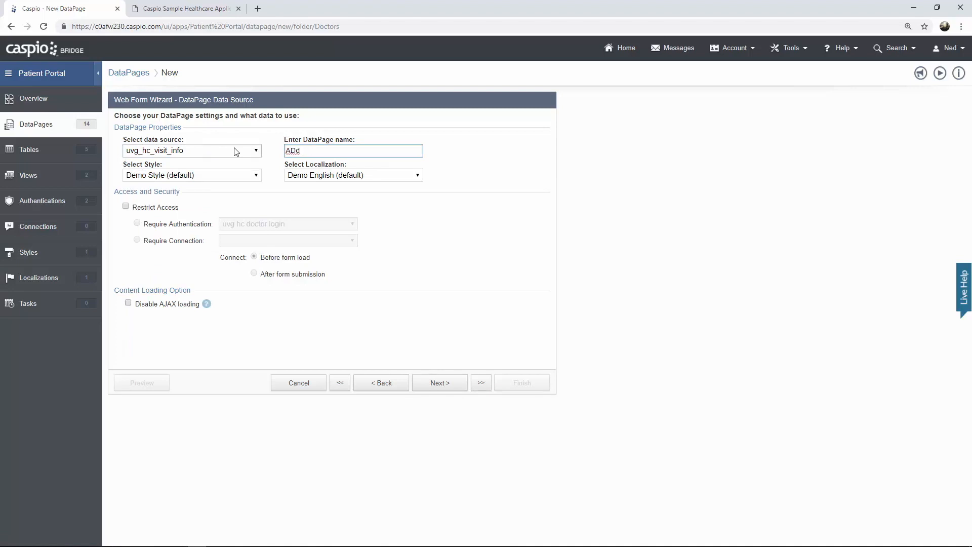
- Apply Caspio Bootstrap, require uvg hc doctor login, and add all fields except Visit_ID
click(216, 176)
click(213, 197)
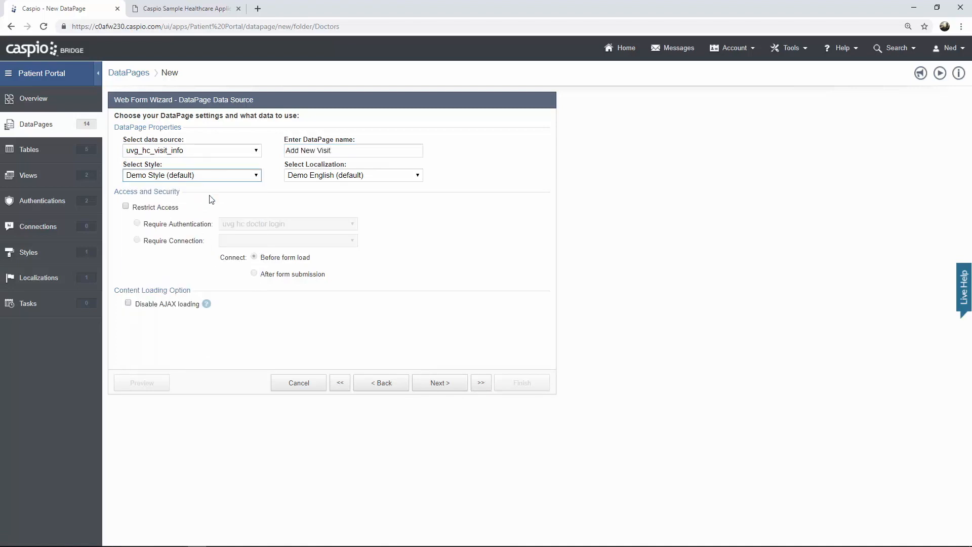
click(168, 209)
click(237, 228)
click(263, 228)
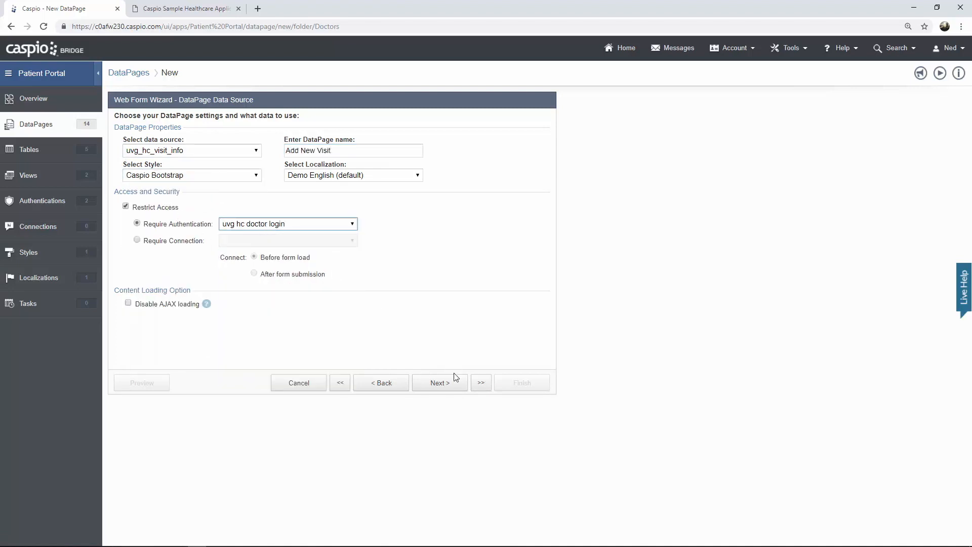
click(454, 388)
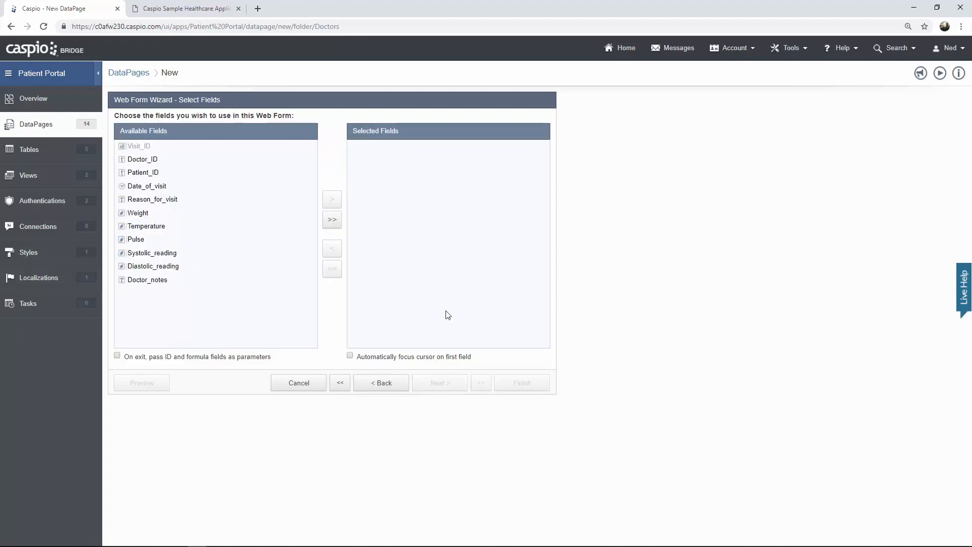
click(332, 221)
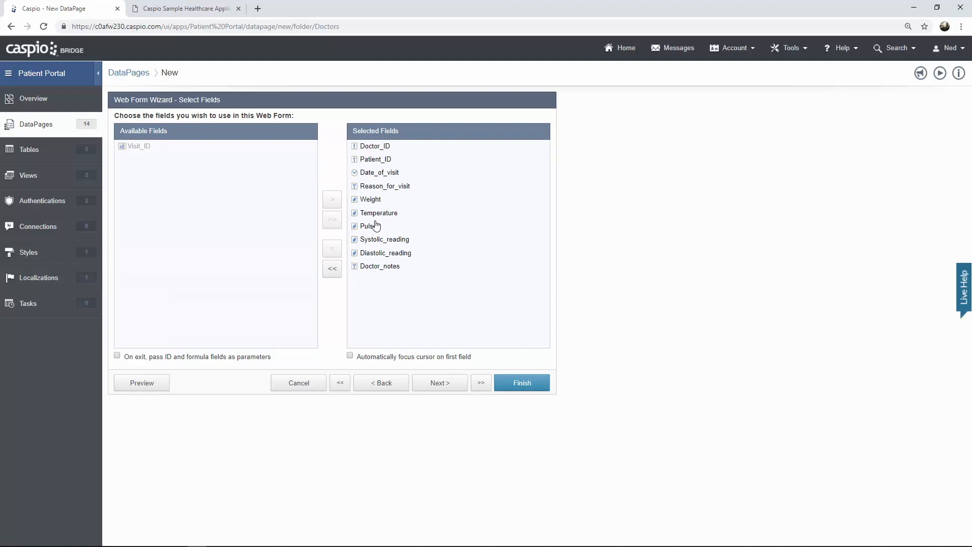
click(434, 386)
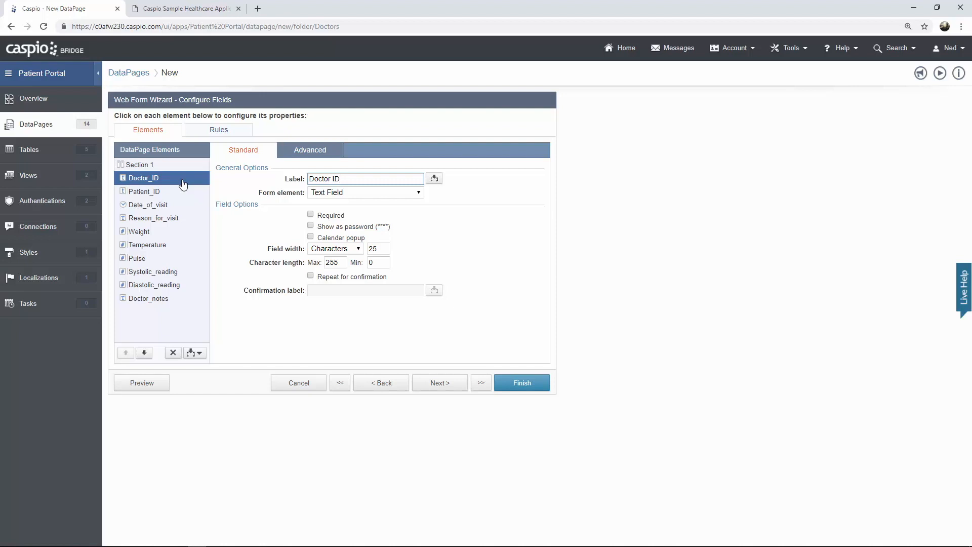
- Make Doctor_ID a Hidden field filled from the logged-in user's Doctor_ID authentication field
click(331, 195)
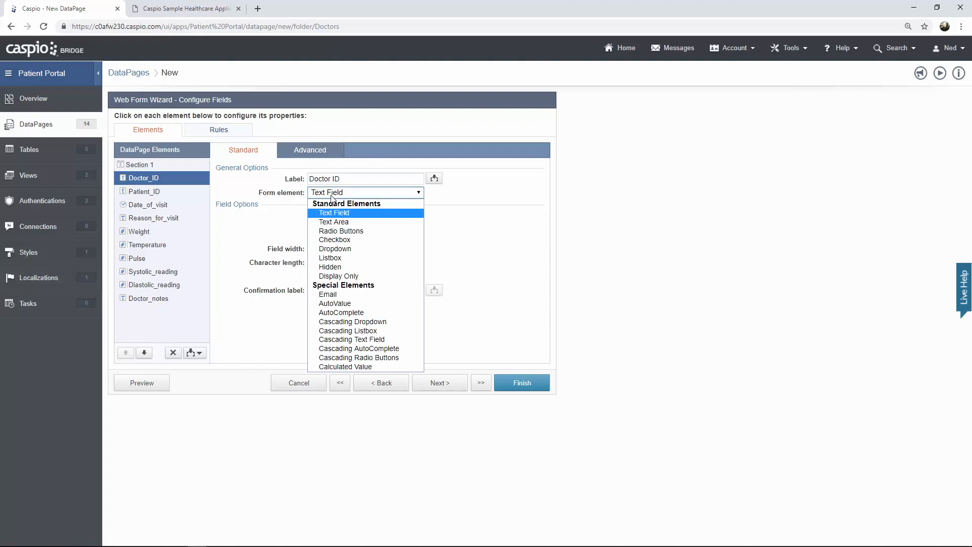
click(342, 268)
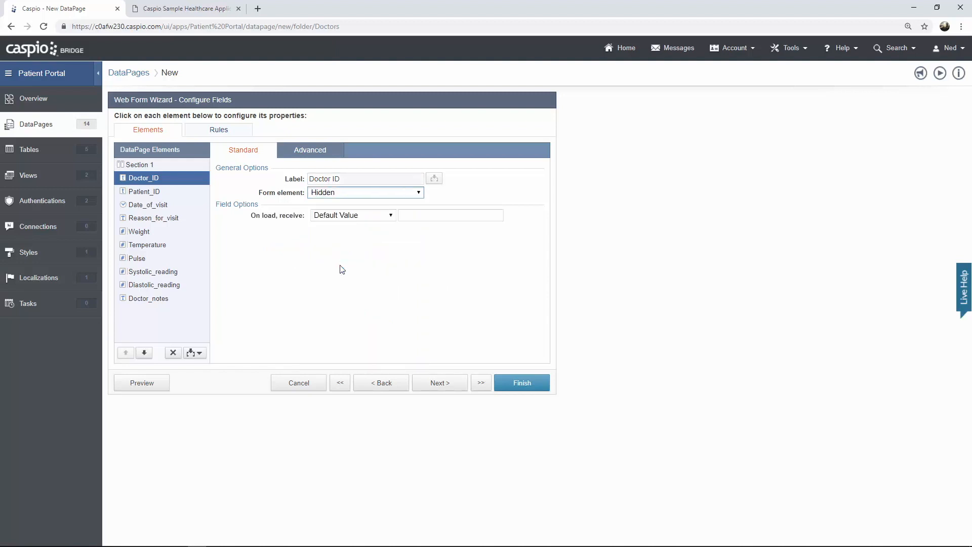
click(352, 215)
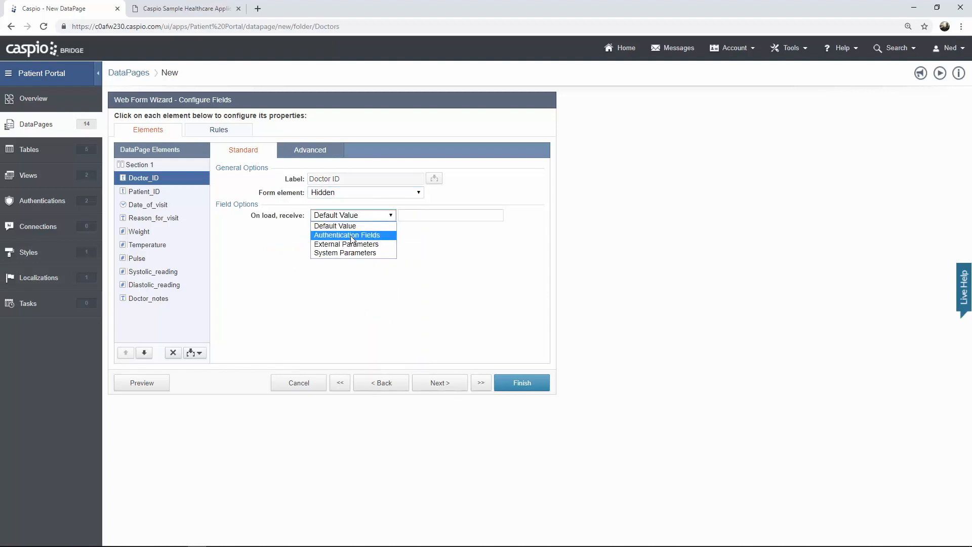
click(353, 236)
click(422, 215)
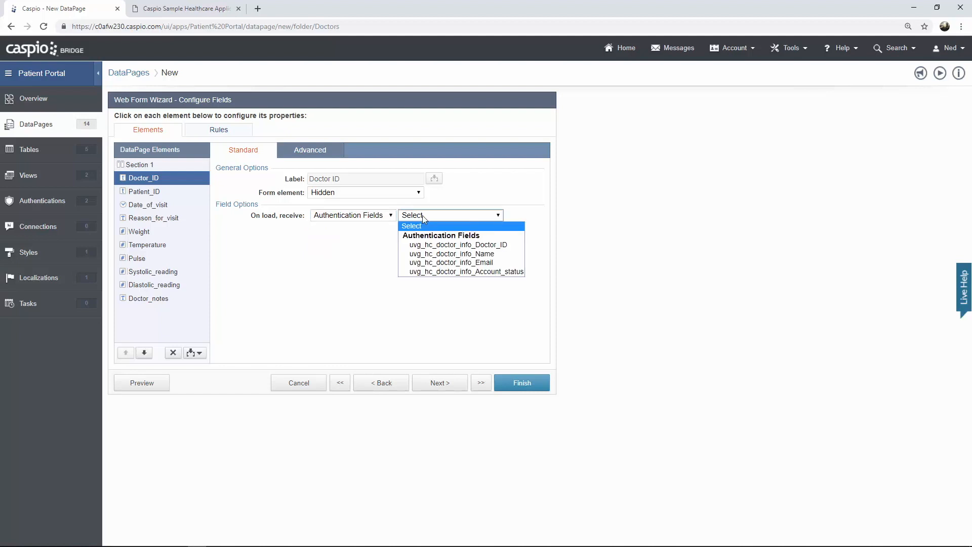
click(448, 245)
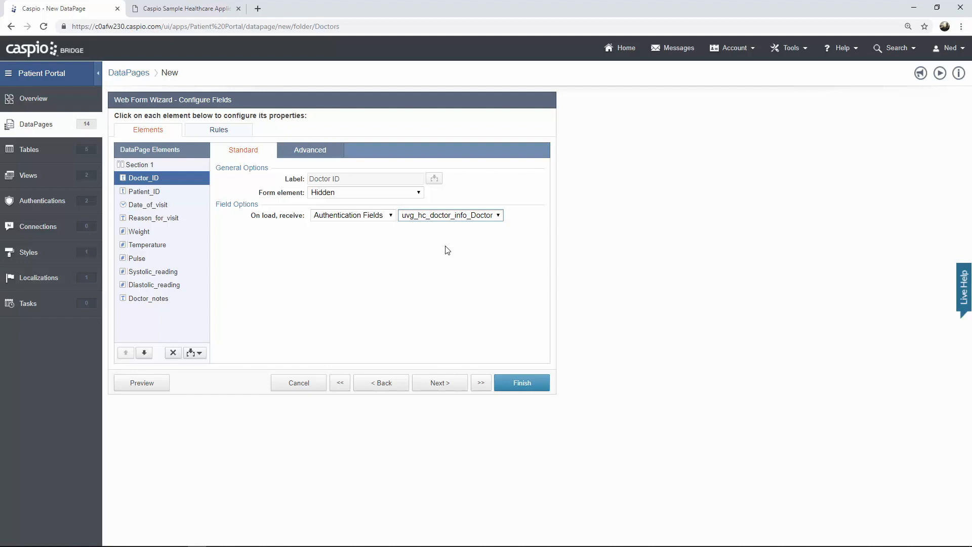
click(158, 196)
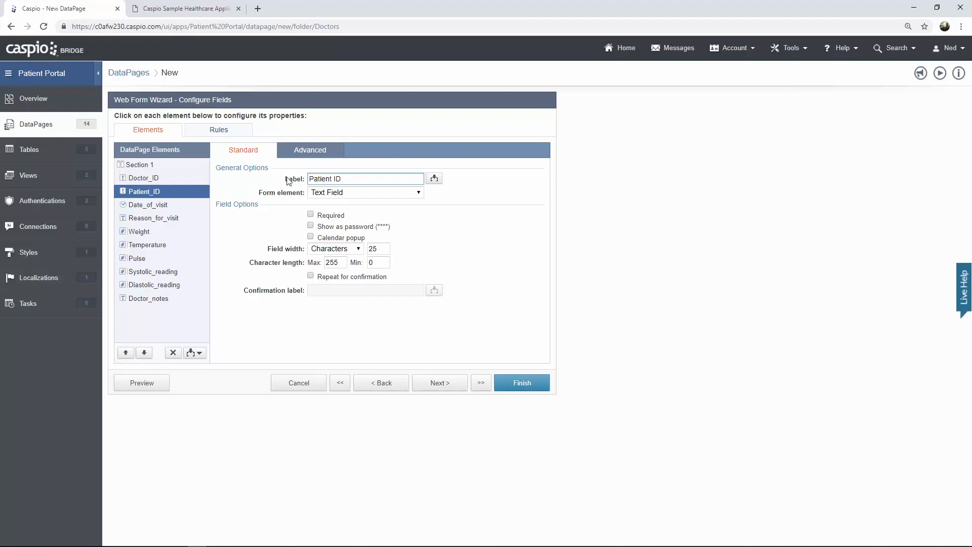
click(309, 154)
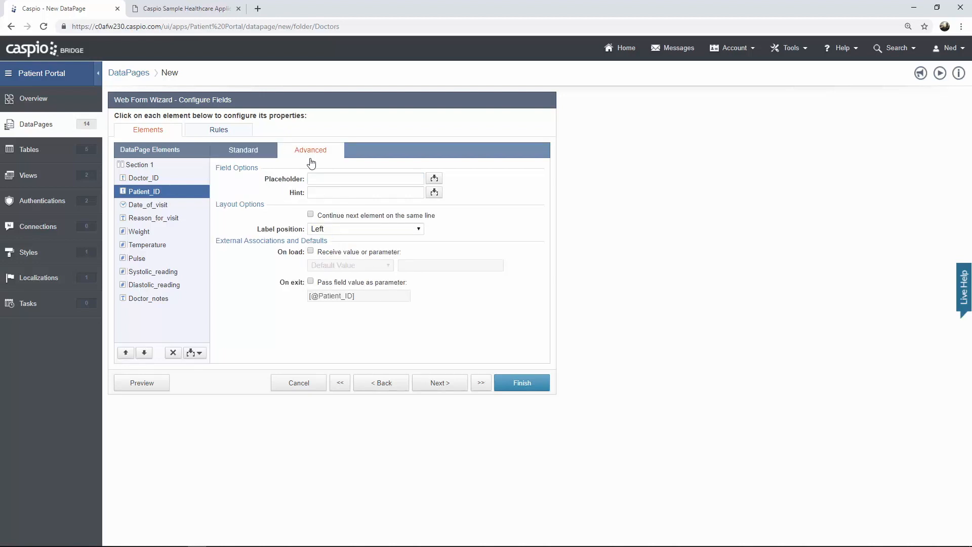
click(311, 251)
click(327, 266)
click(343, 294)
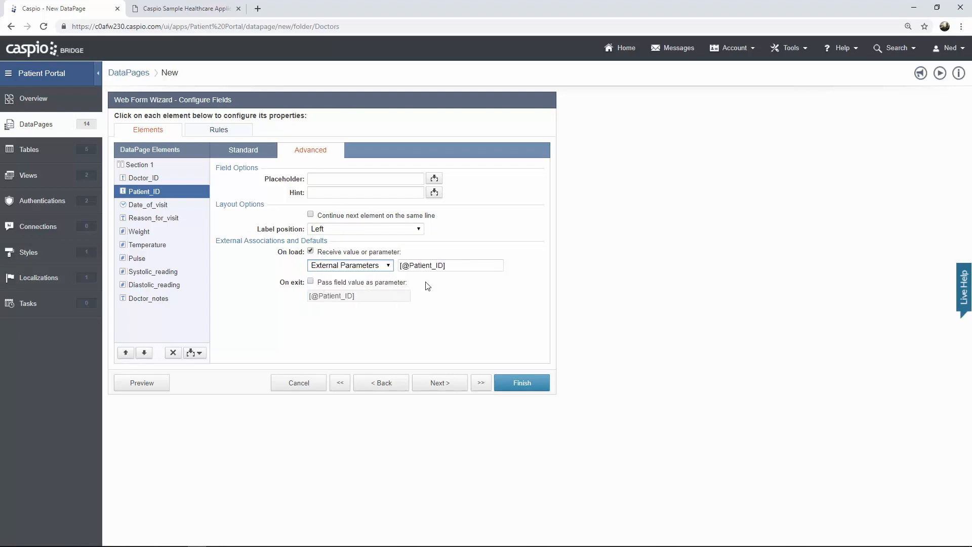
drag(409, 265, 444, 265)
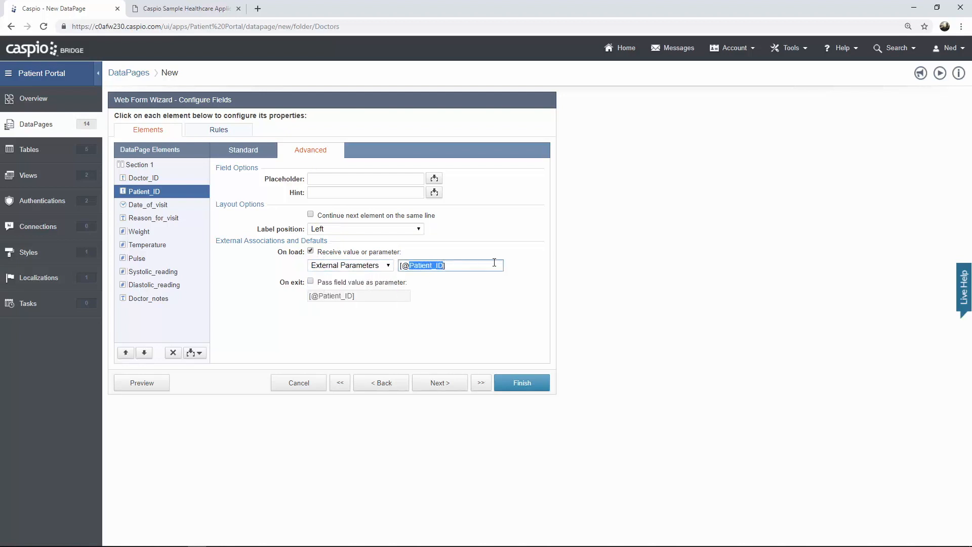
text(pid)
click(248, 151)
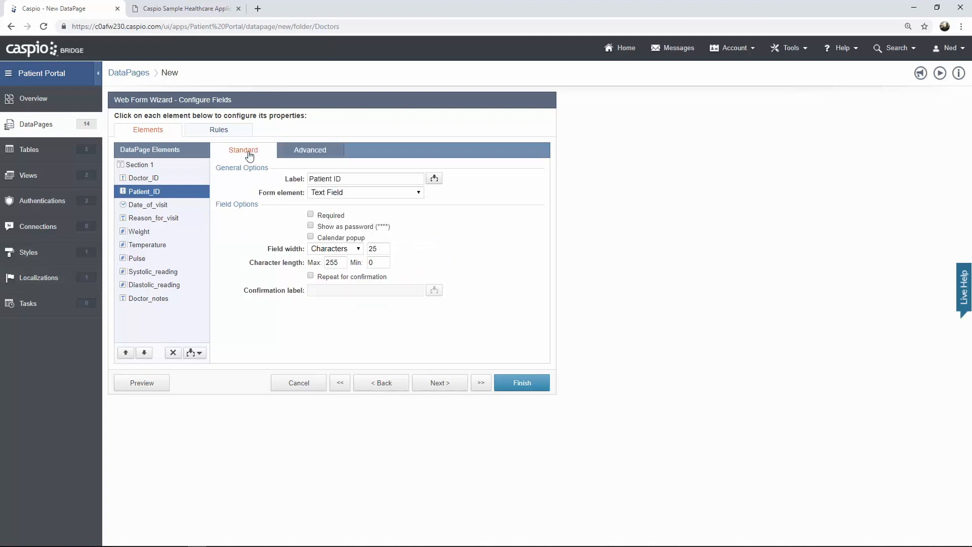
click(337, 195)
click(339, 269)
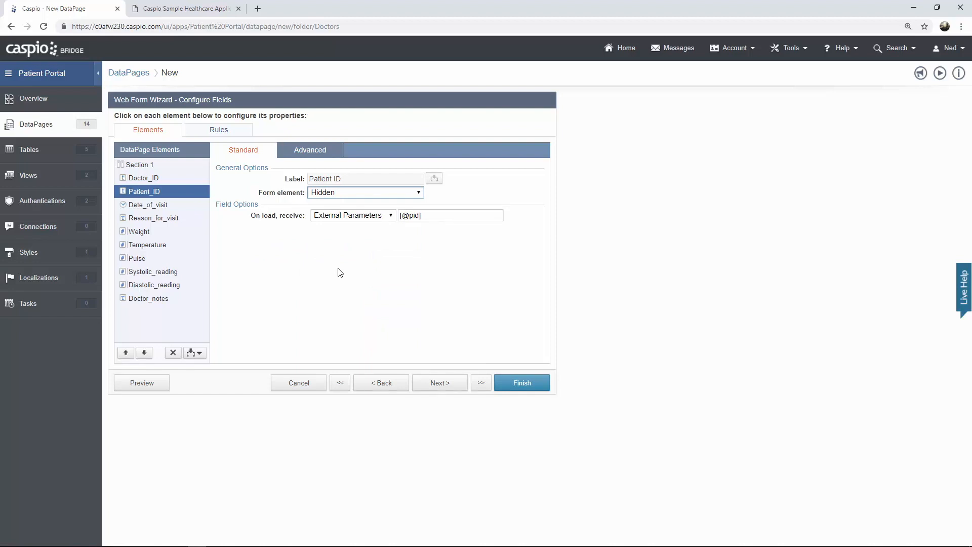
- Make Date_of_visit required and turn Reason_for_visit into a Text Area
click(154, 206)
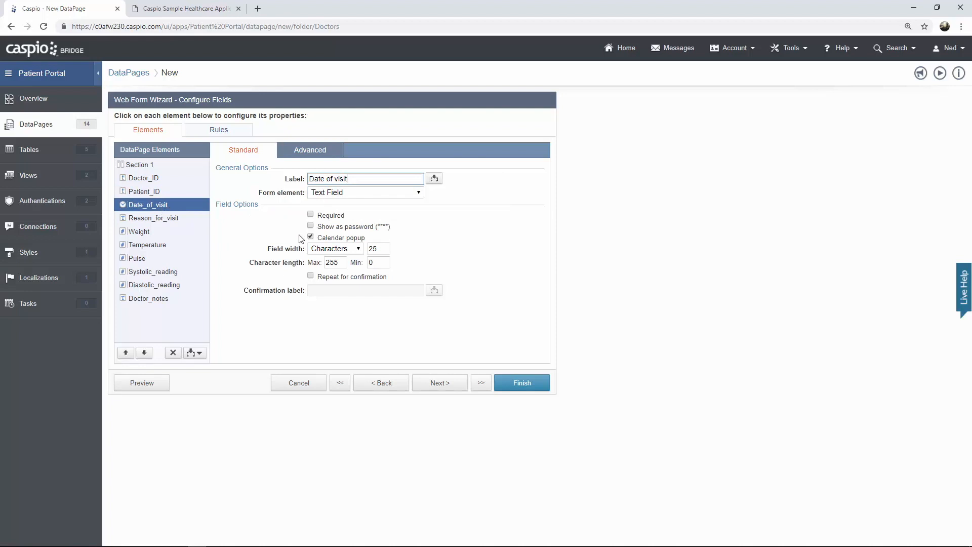
click(312, 215)
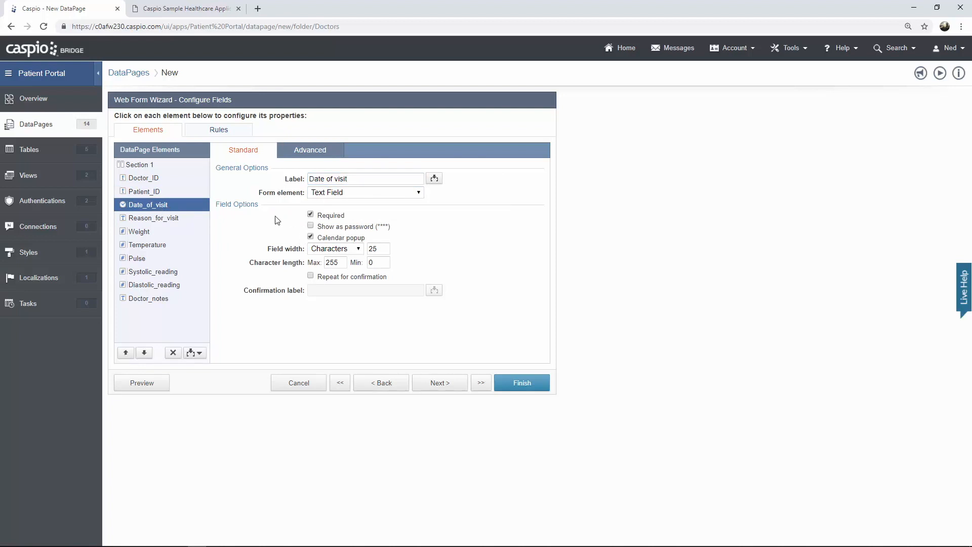
click(165, 220)
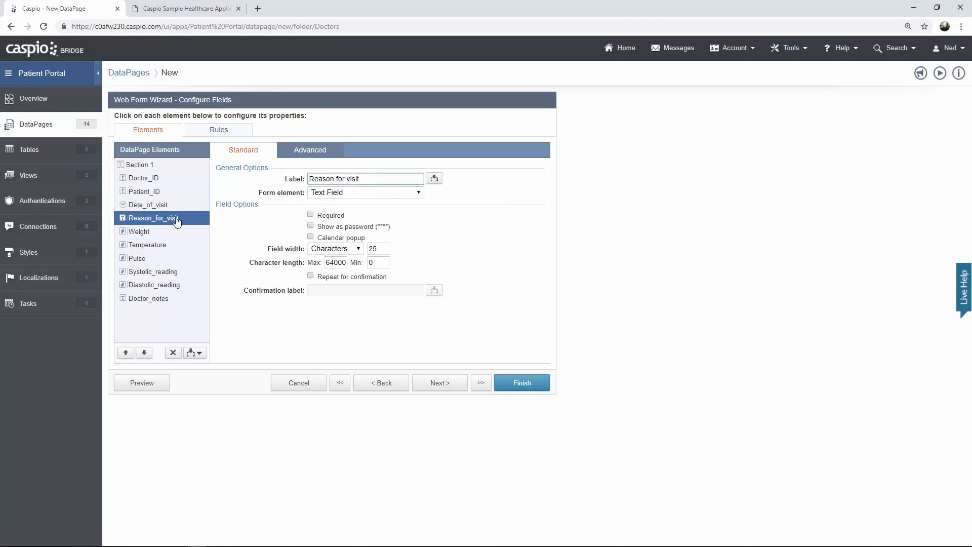
click(332, 193)
click(349, 223)
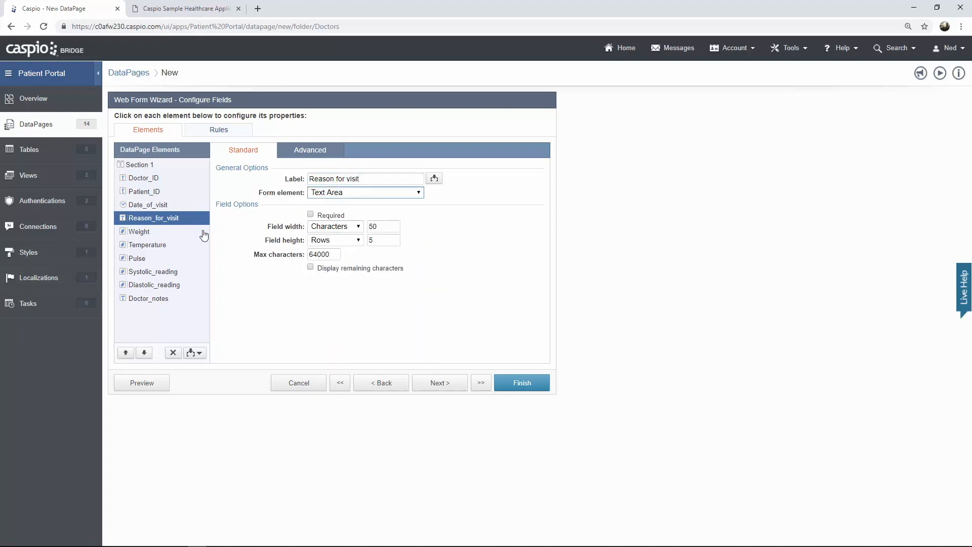
- Check the vital-sign fields and turn Doctor_notes into a Text Area
click(155, 233)
click(152, 248)
click(152, 259)
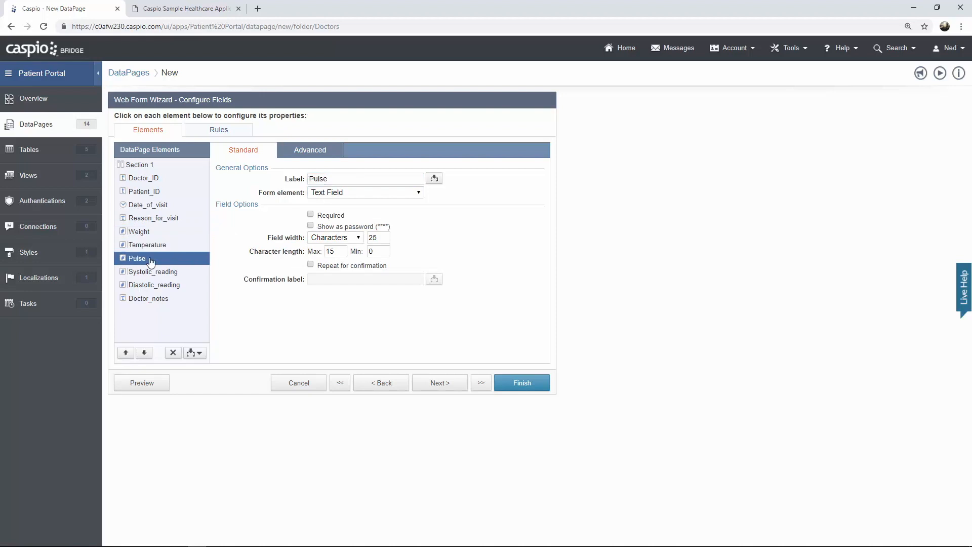
click(154, 272)
click(155, 285)
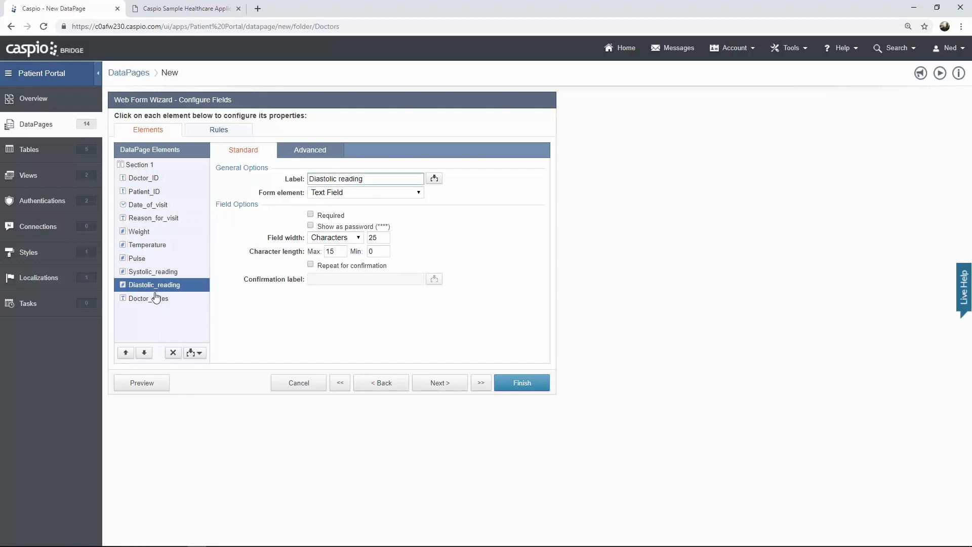
click(153, 302)
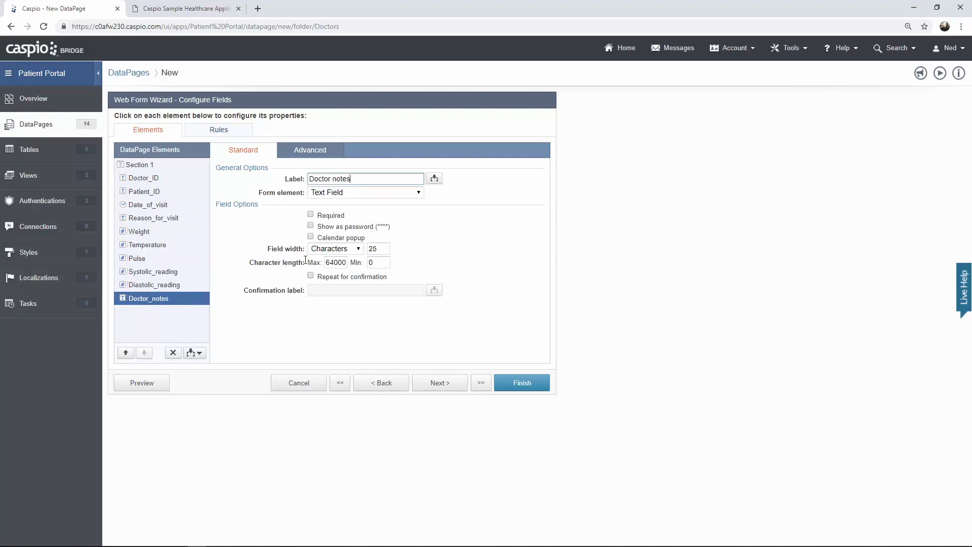
click(342, 197)
click(349, 223)
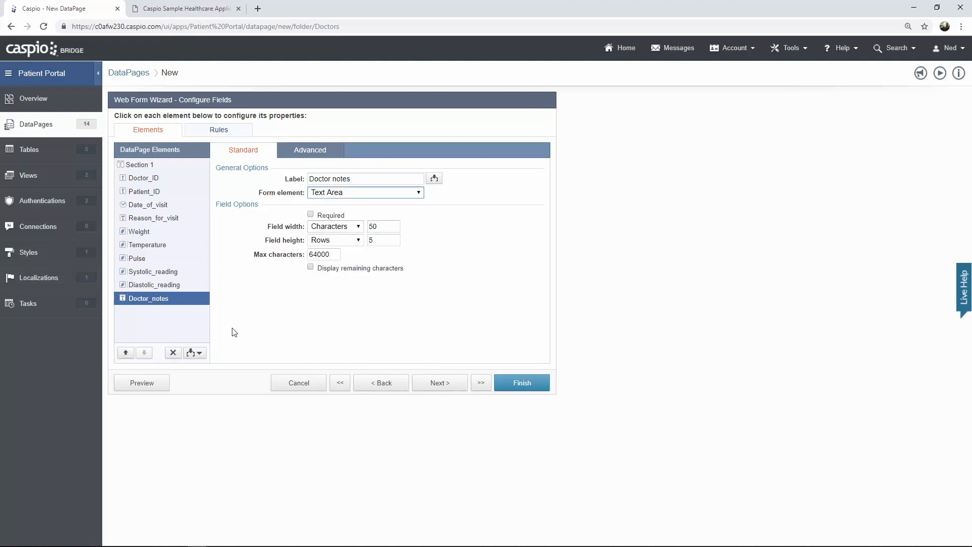
click(199, 353)
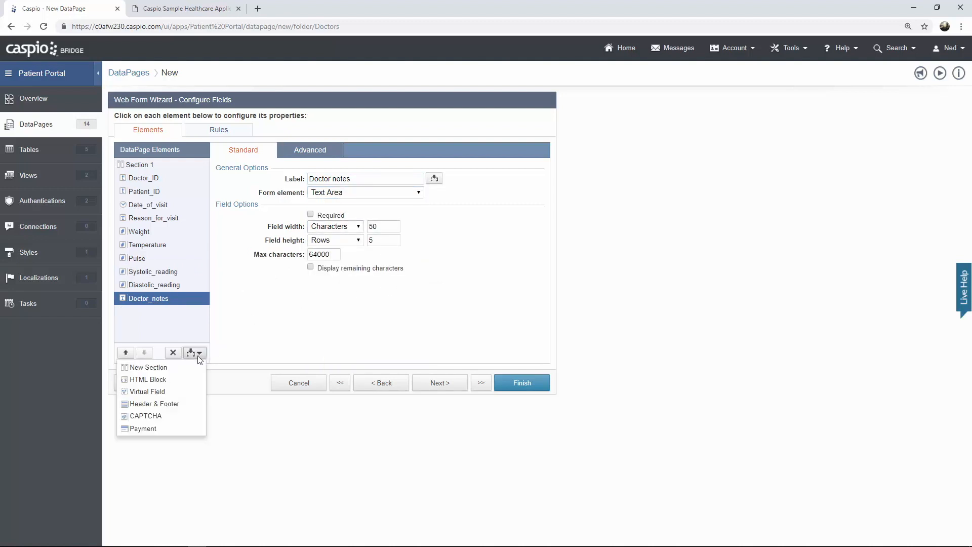
click(178, 404)
click(332, 231)
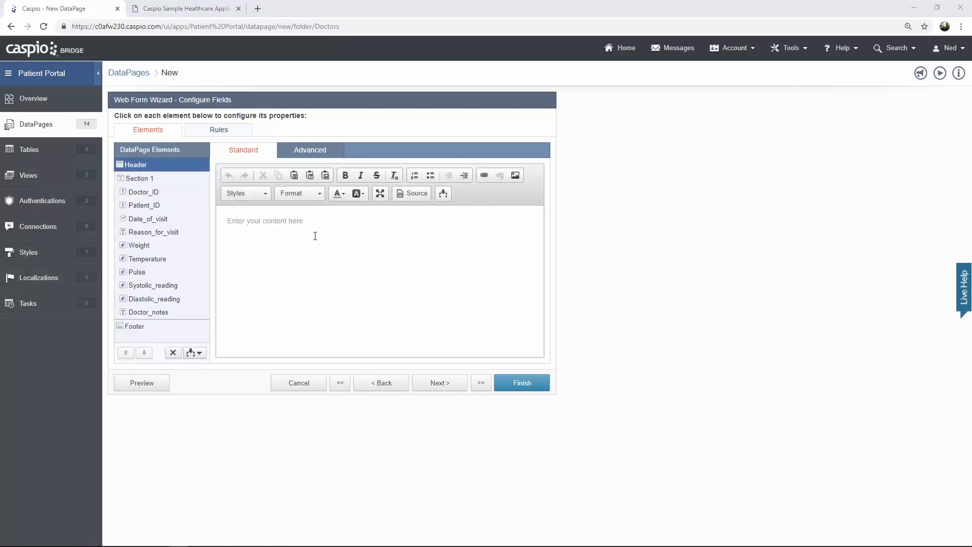
click(406, 198)
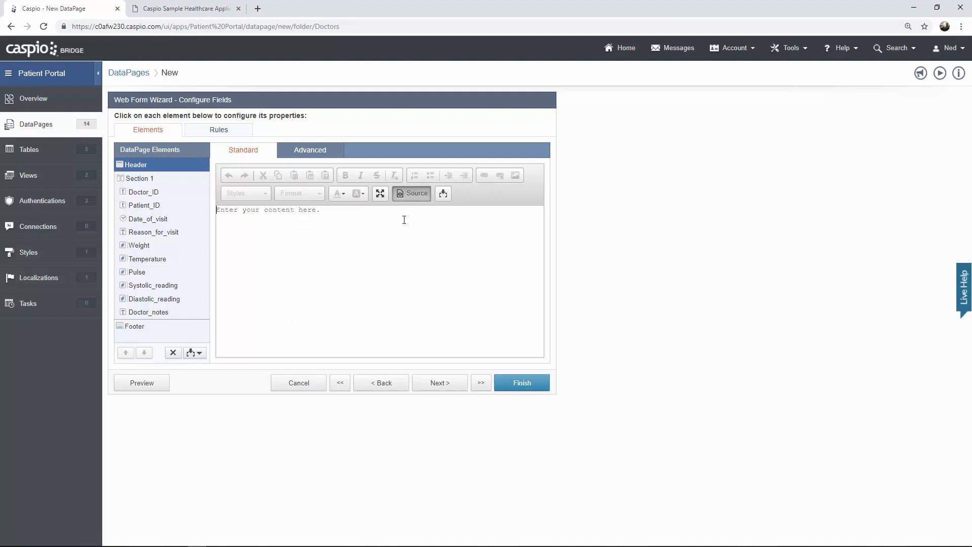
text(<a href="patient_details.html?pid=[@pid]">Back</a>)
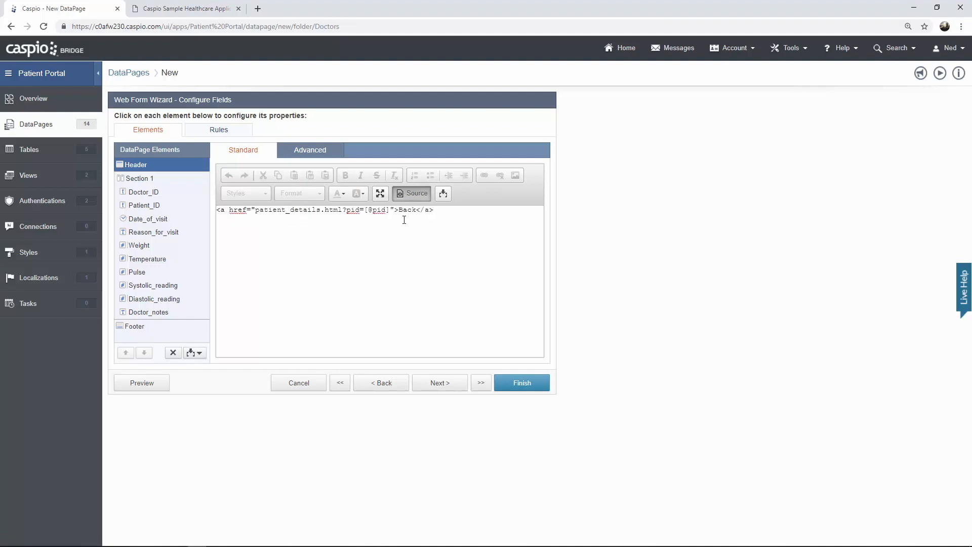
click(413, 195)
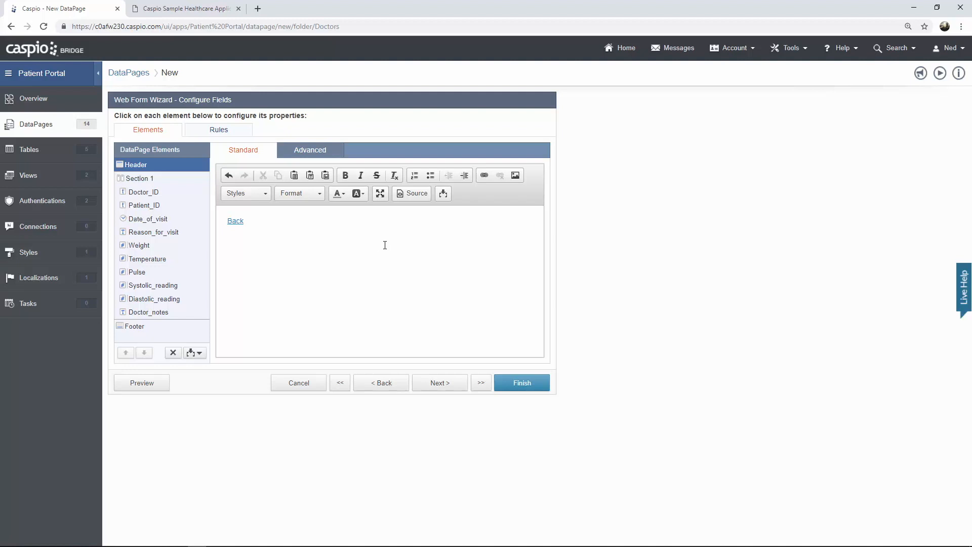
click(446, 383)
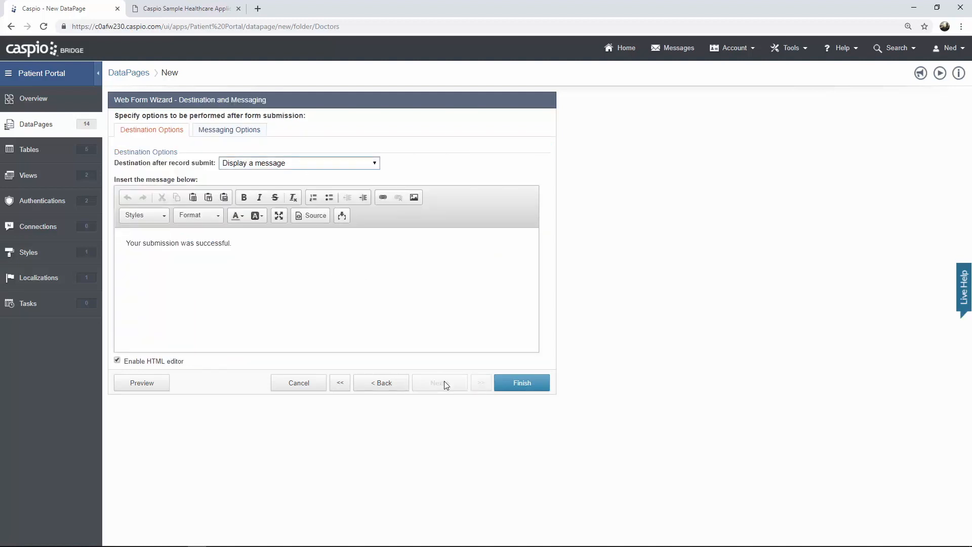
click(355, 164)
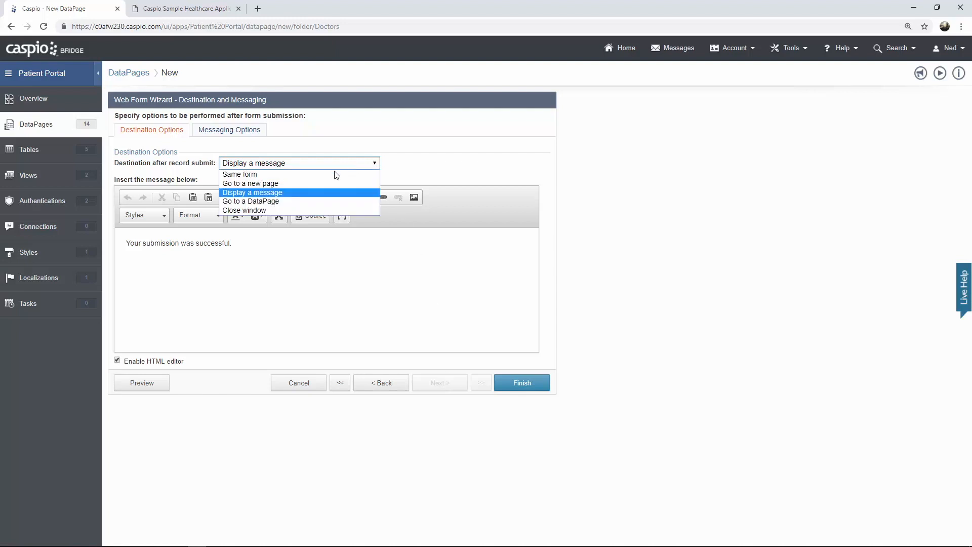
click(315, 184)
click(291, 183)
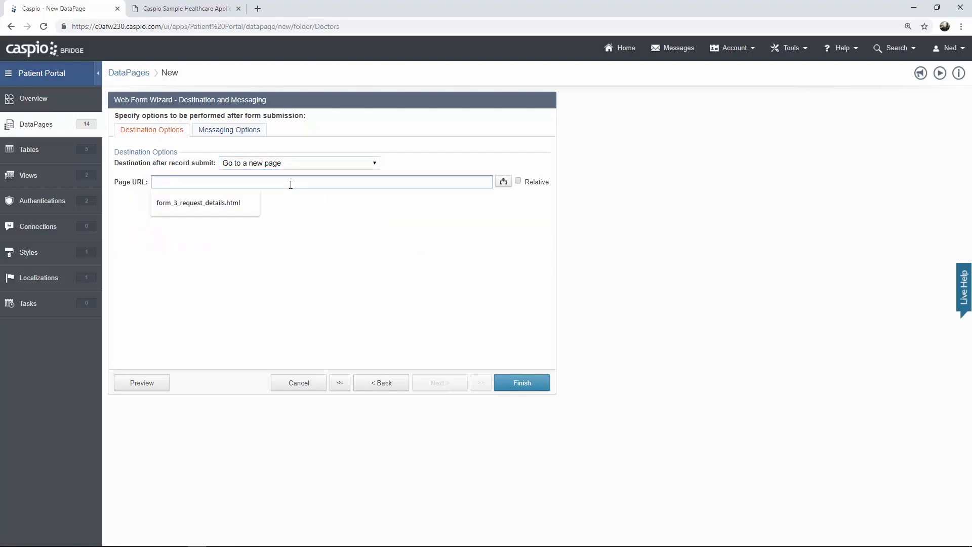
text(patient)
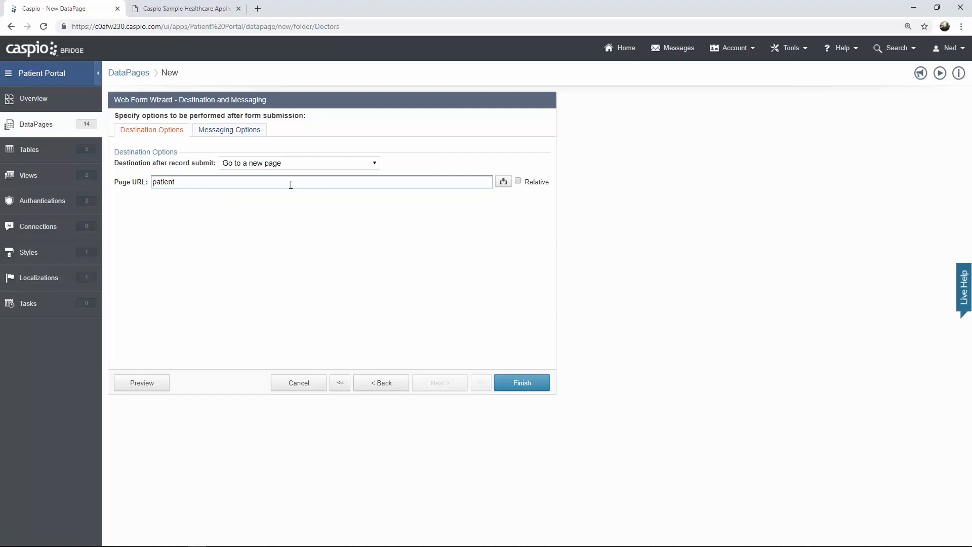
text(_details.html?pid=)
click(503, 181)
click(484, 198)
click(451, 246)
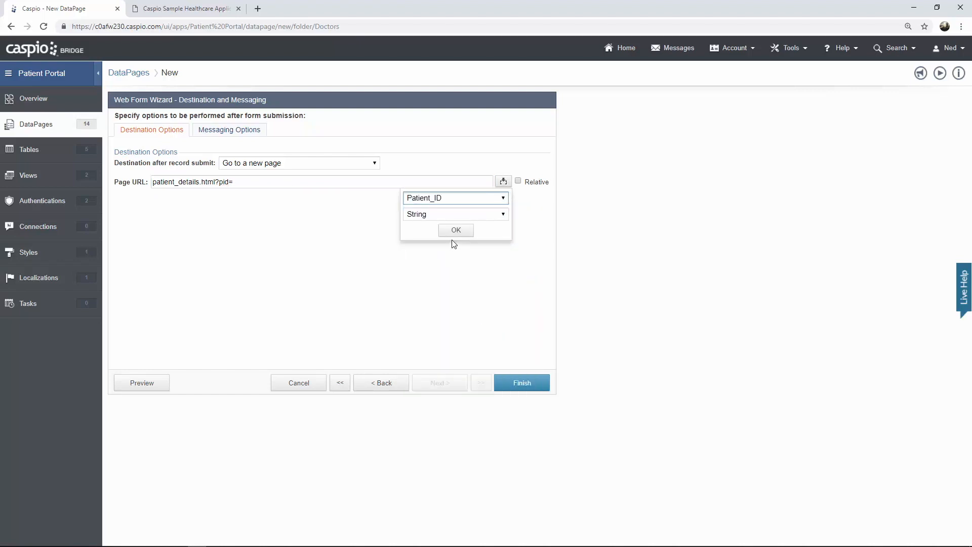
click(455, 234)
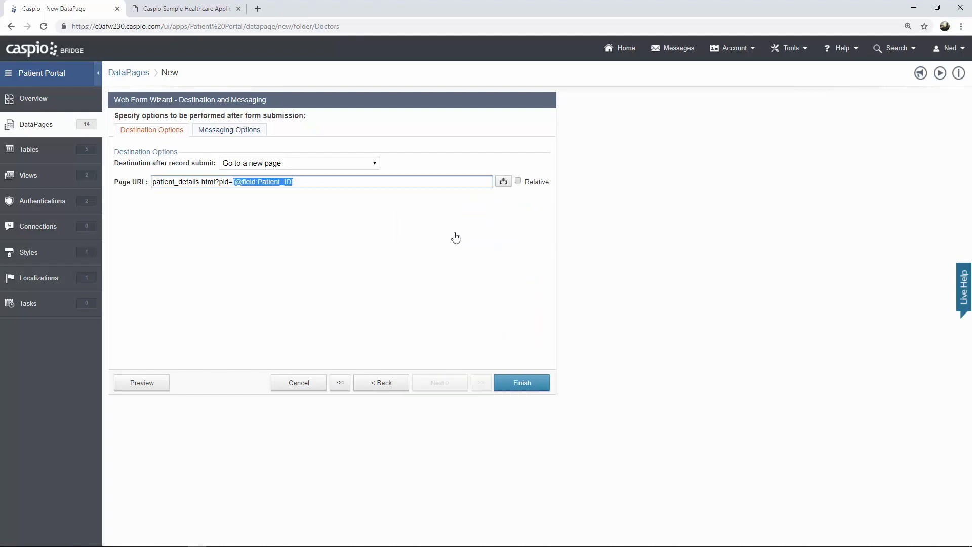
click(518, 182)
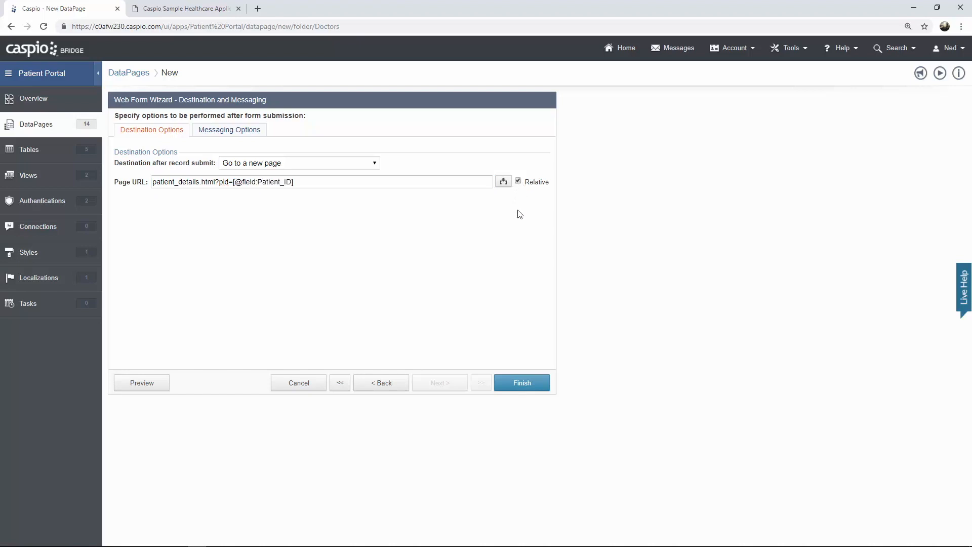
click(529, 384)
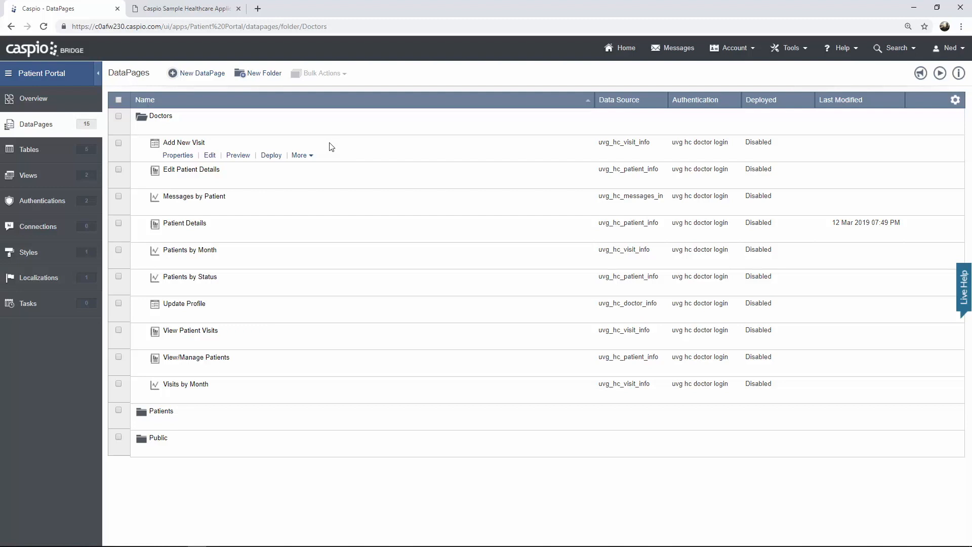
- In the portal, use Back to reach patient details, then start a new visit under Patient Visits
click(205, 13)
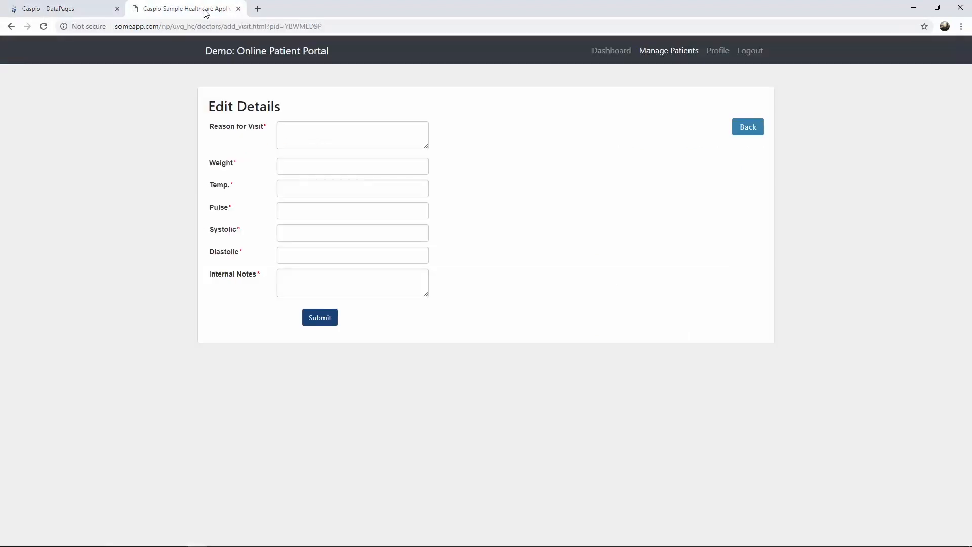
click(742, 131)
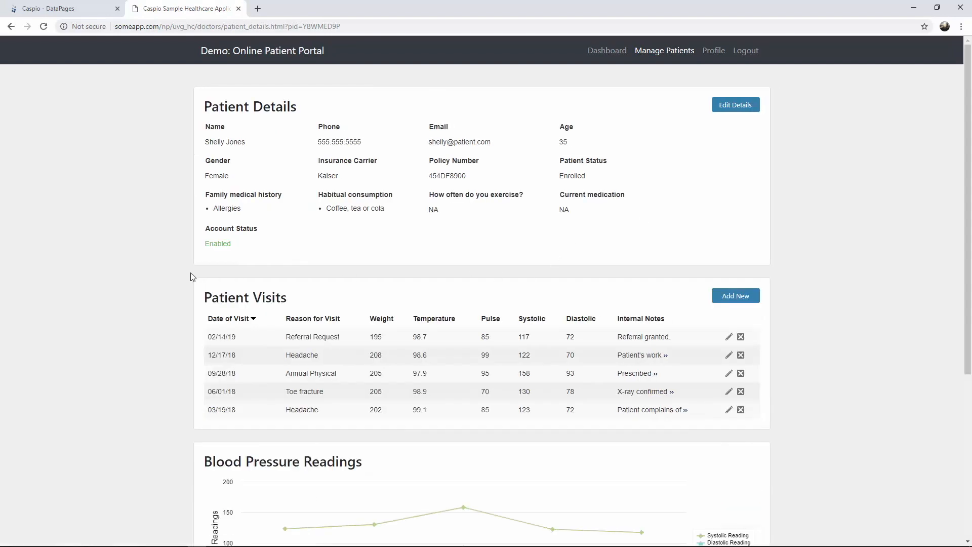
click(738, 299)
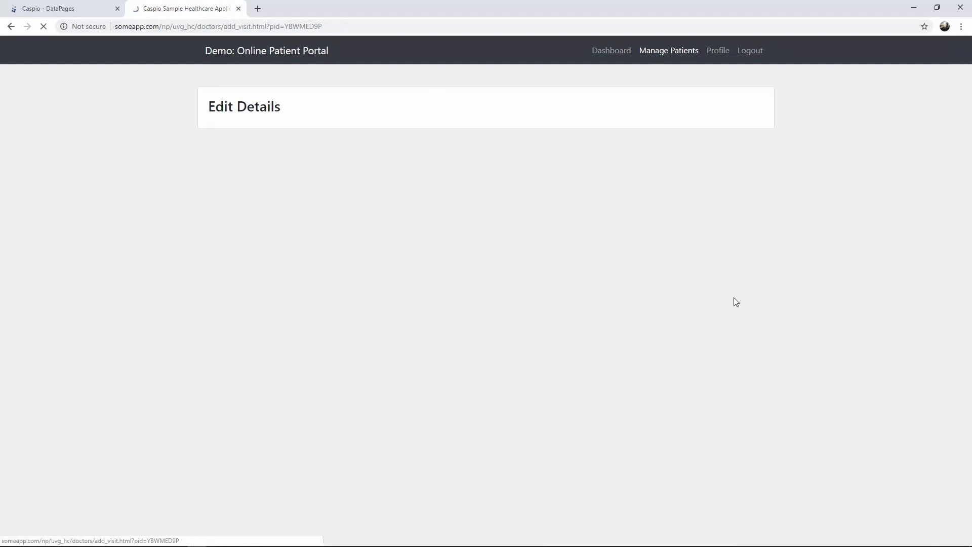
- Enter reason NA, weight 170, temperature 96, pulse 75, BP 120/80, note 'She is at optimal health', then submit
click(321, 136)
text(NA)
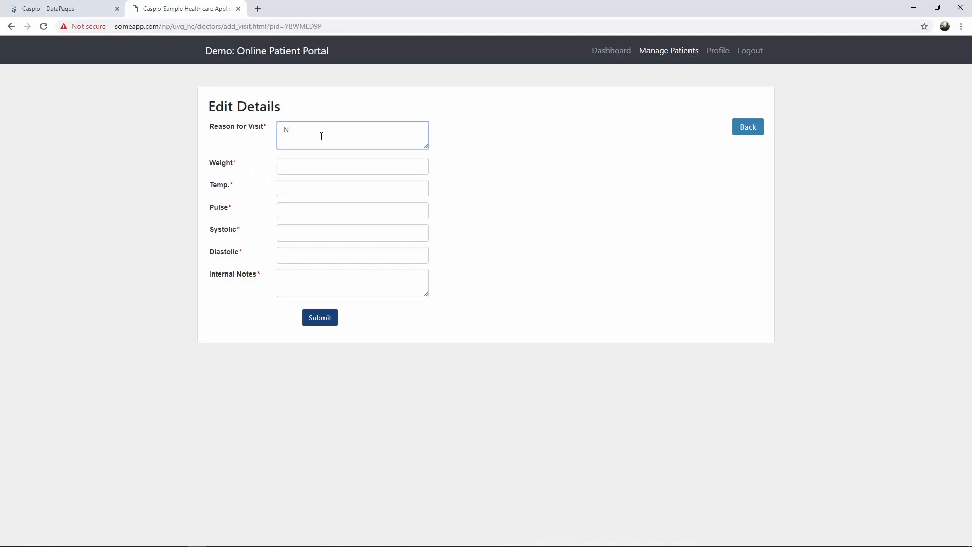
key(Tab)
text(17)
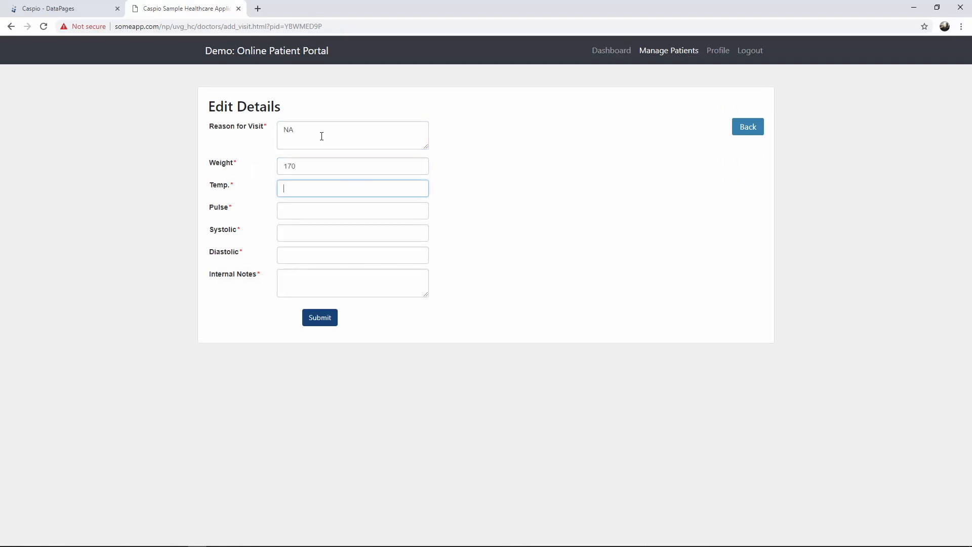
text(96)
key(Tab)
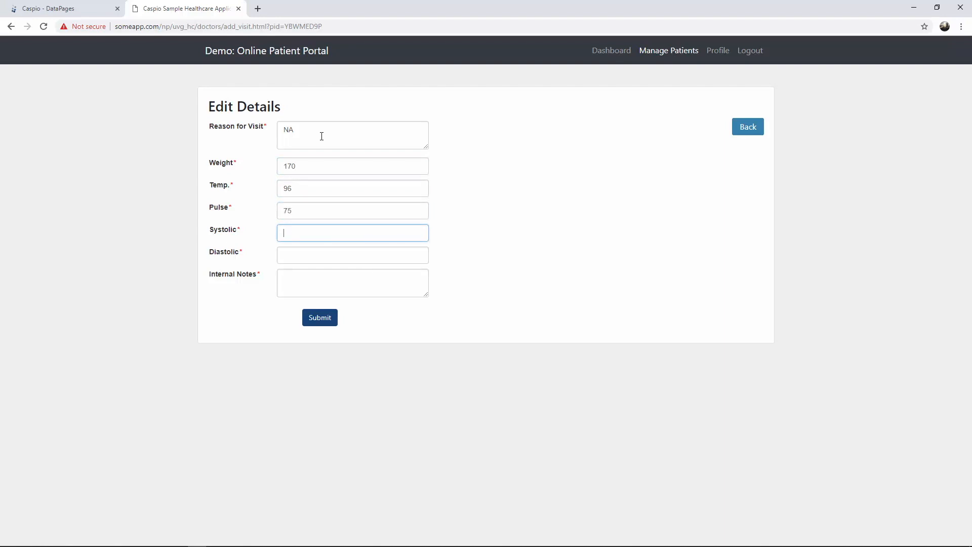
text(120)
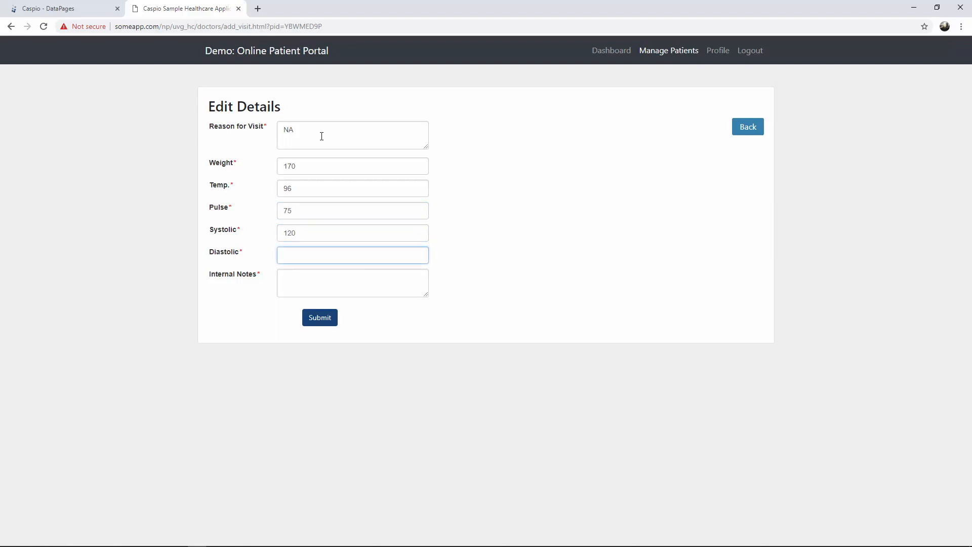
text(80)
click(313, 293)
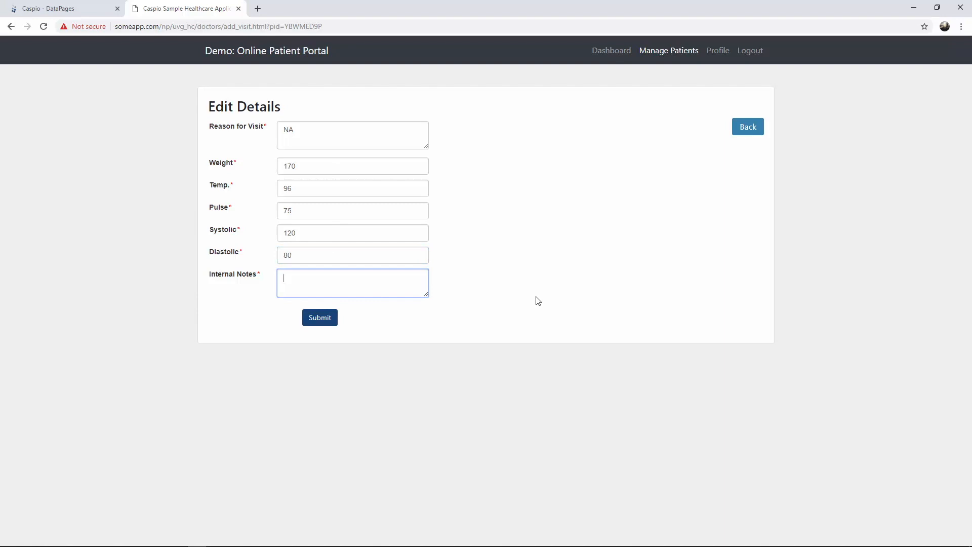
text(She is at optimal health)
click(326, 322)
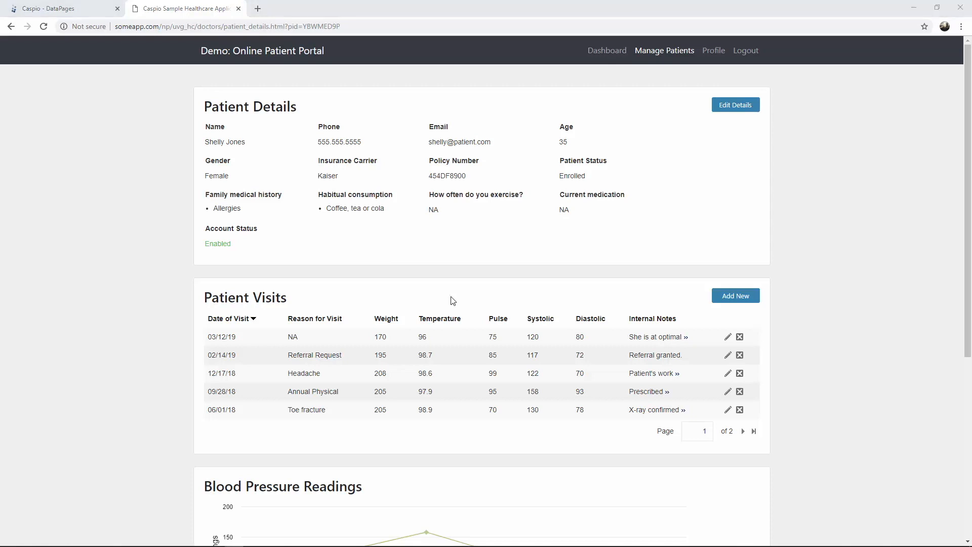
- Switch back to the Caspio - DataPages tab showing the Doctors folder's DataPages
click(80, 11)
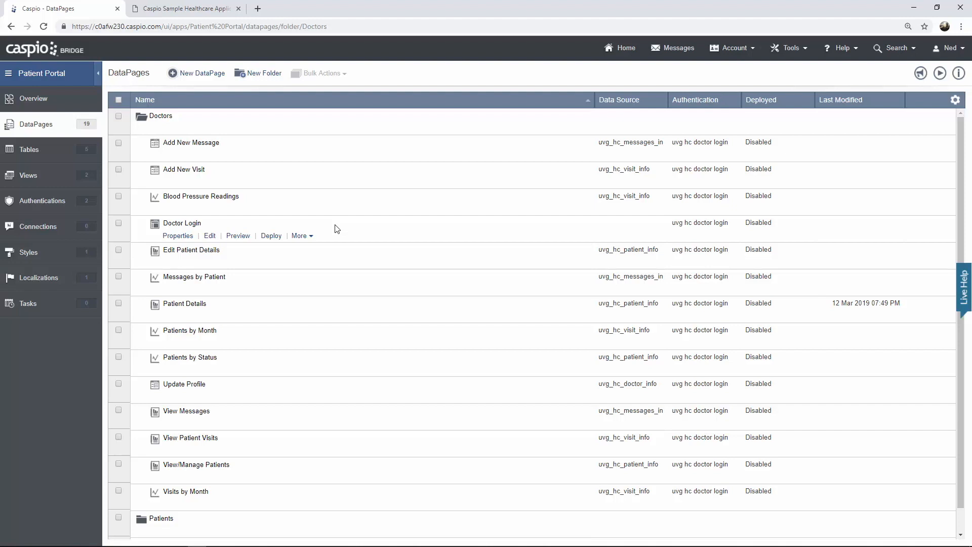
click(211, 242)
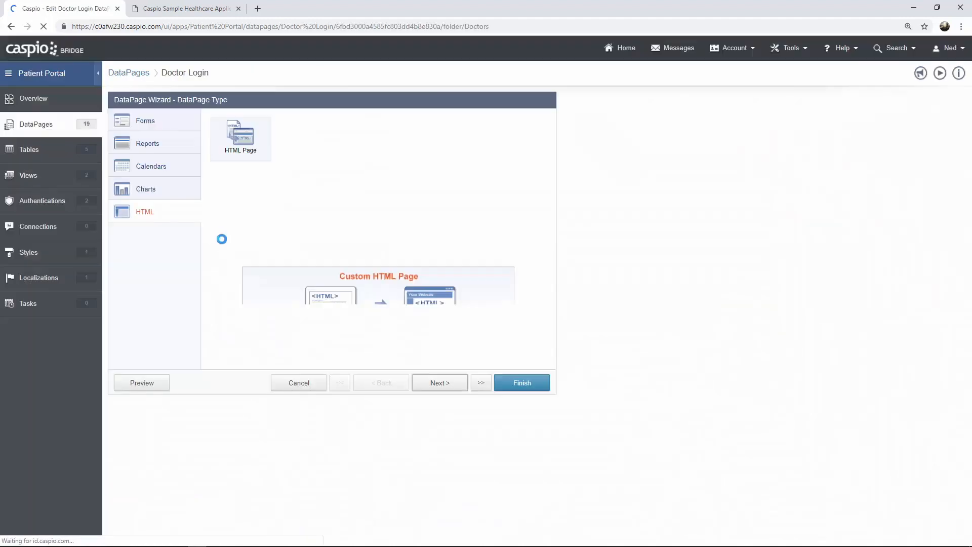
click(439, 385)
click(438, 386)
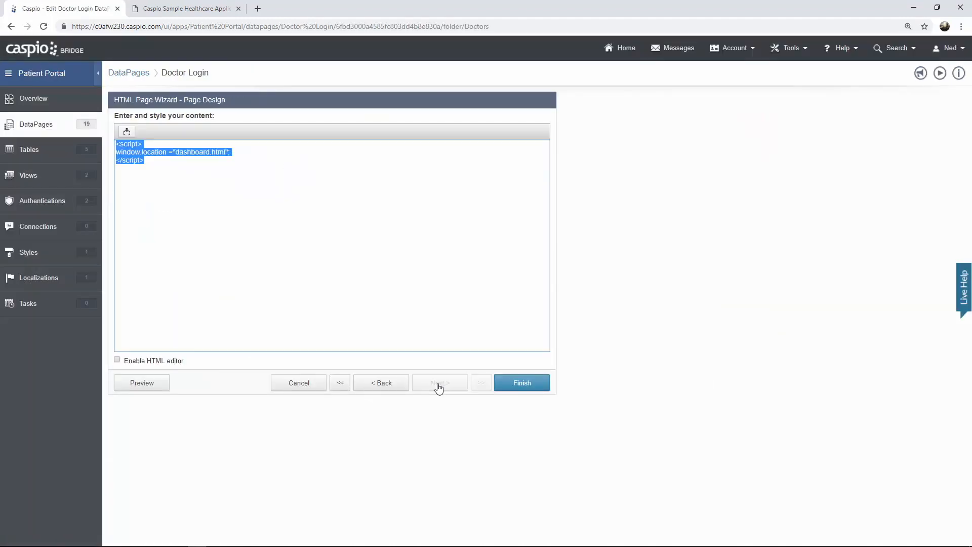
click(288, 237)
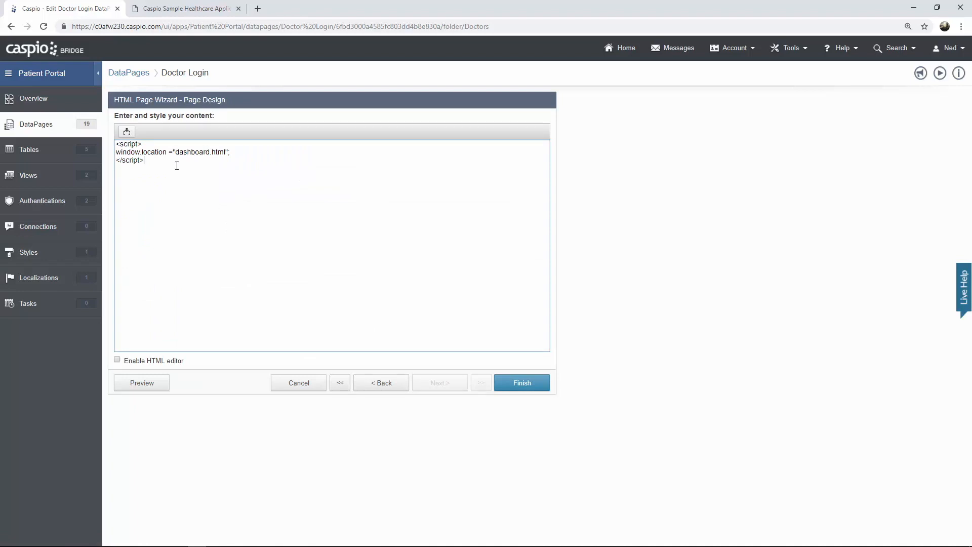
click(217, 16)
click(743, 59)
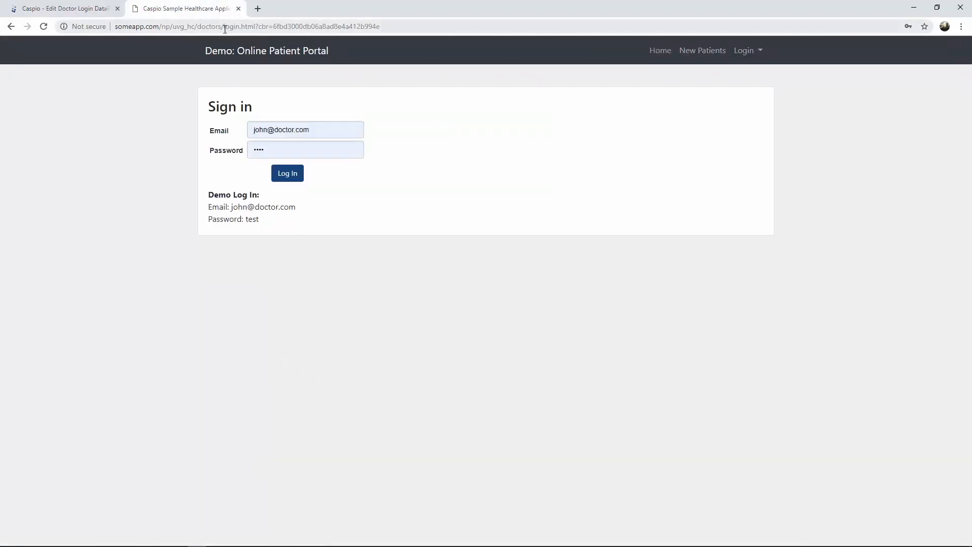
drag(223, 26, 259, 27)
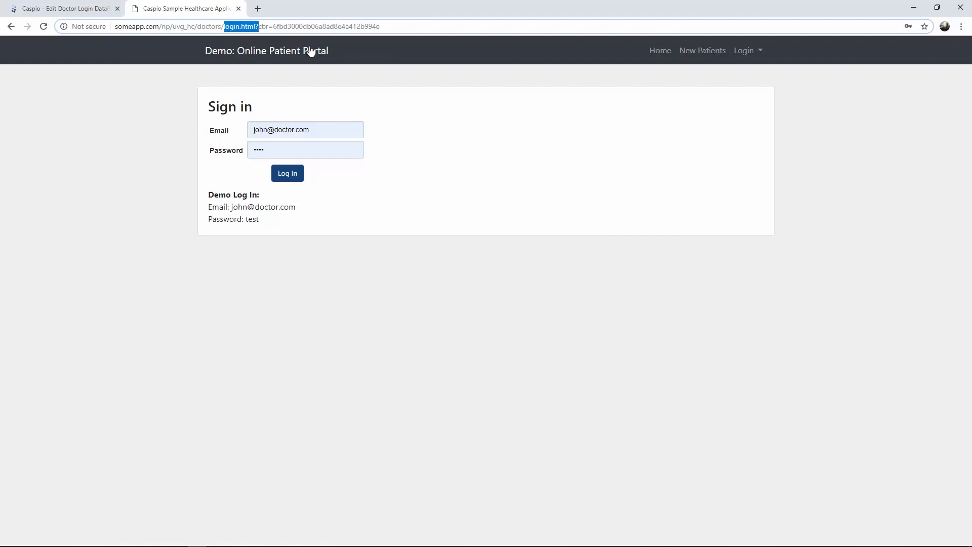
click(296, 181)
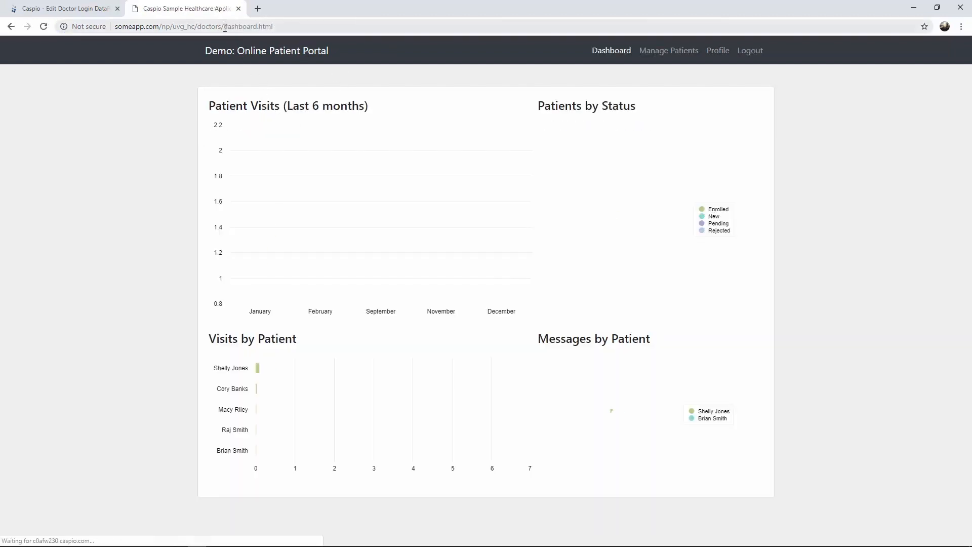
drag(225, 27, 298, 27)
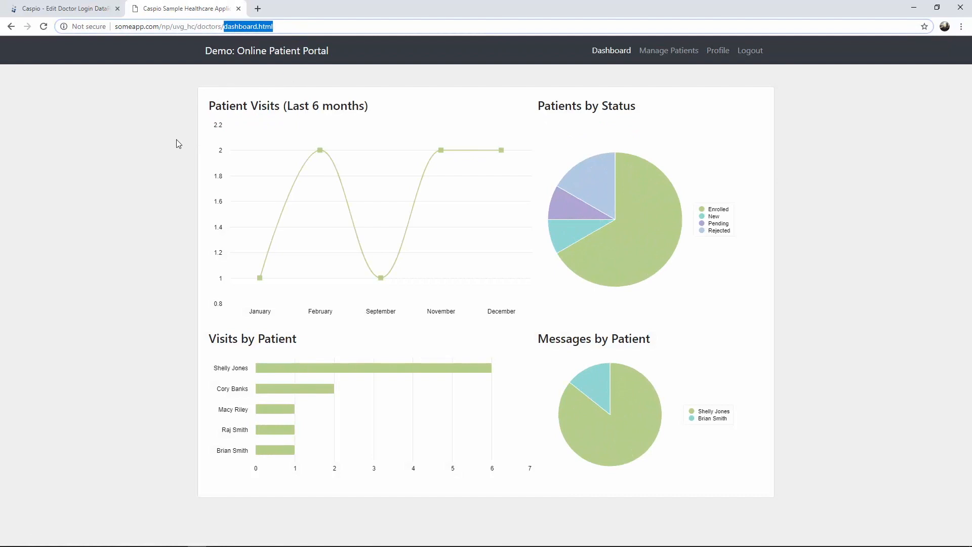
click(66, 9)
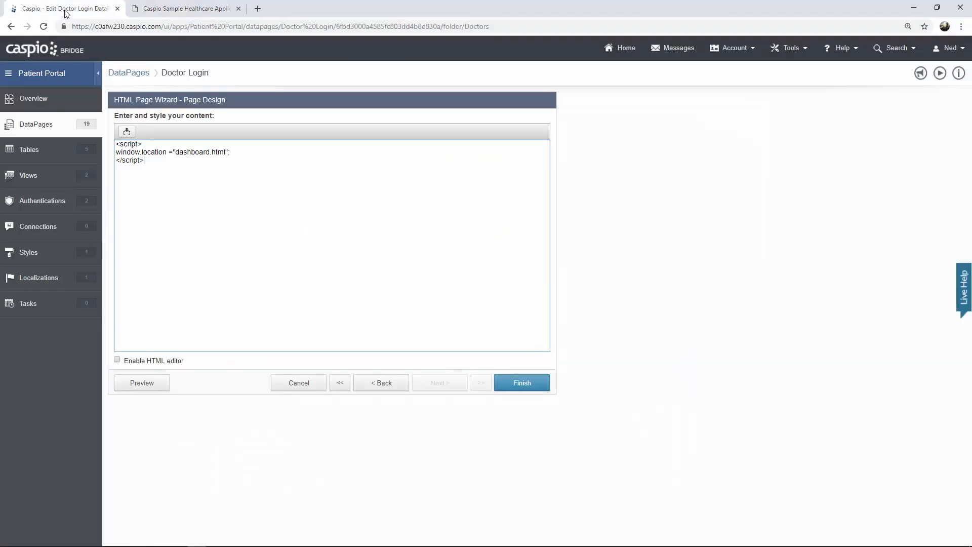
click(303, 385)
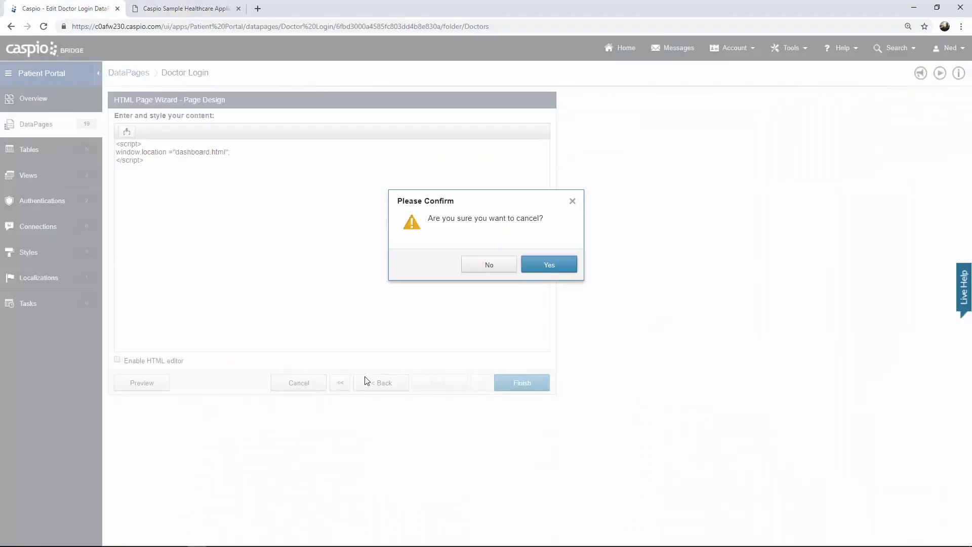
click(548, 264)
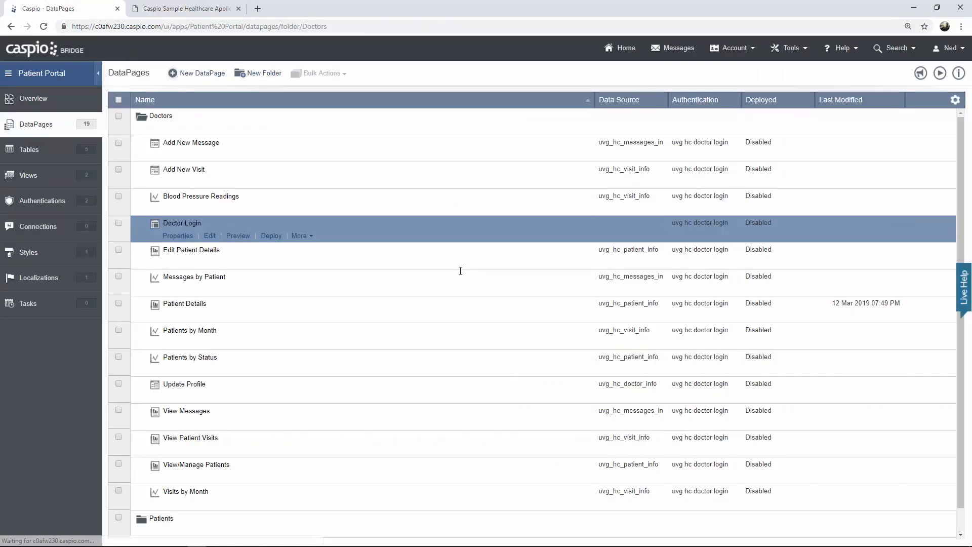